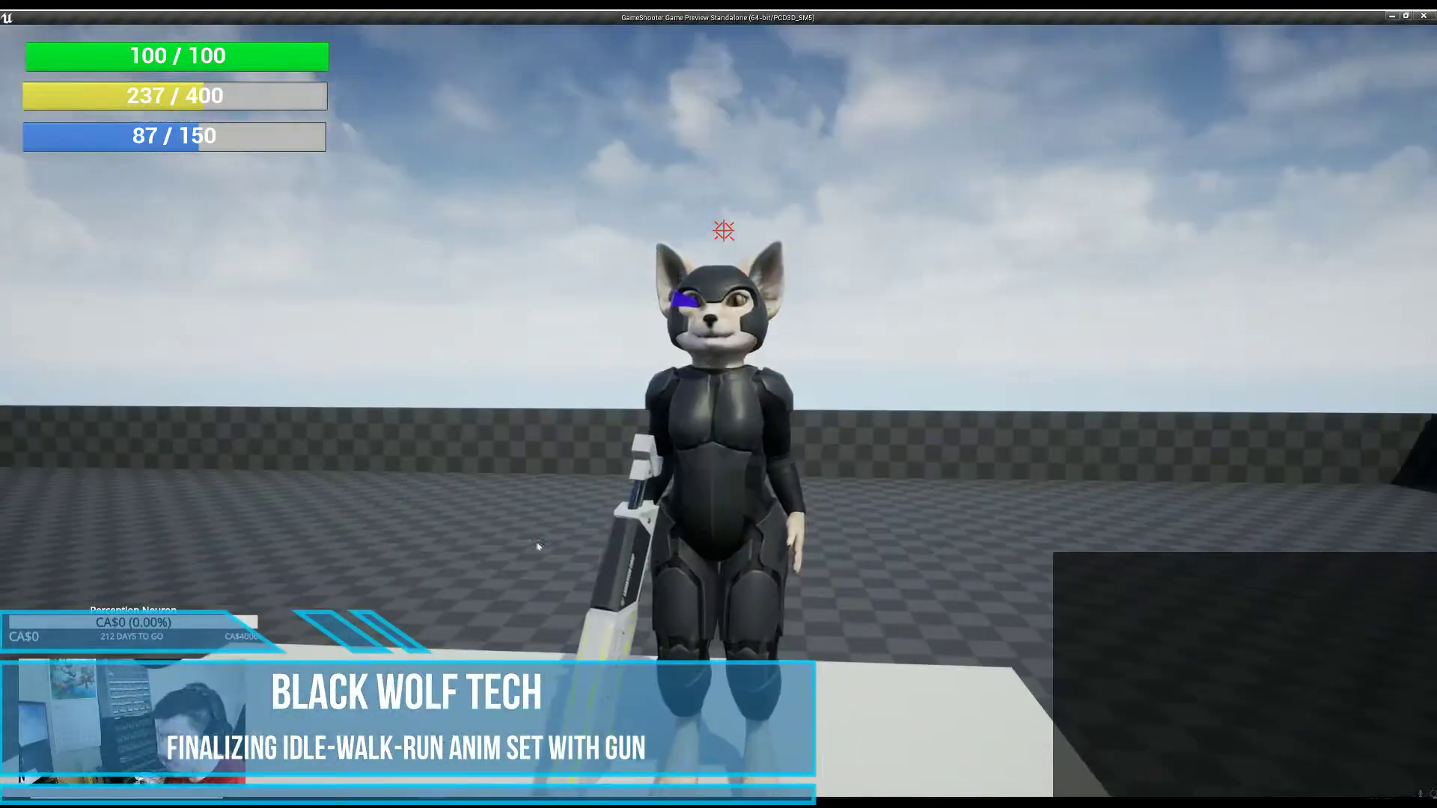
# Step: Stop the running game and launch Blender with the Fennec rig
pyautogui.press('Escape')
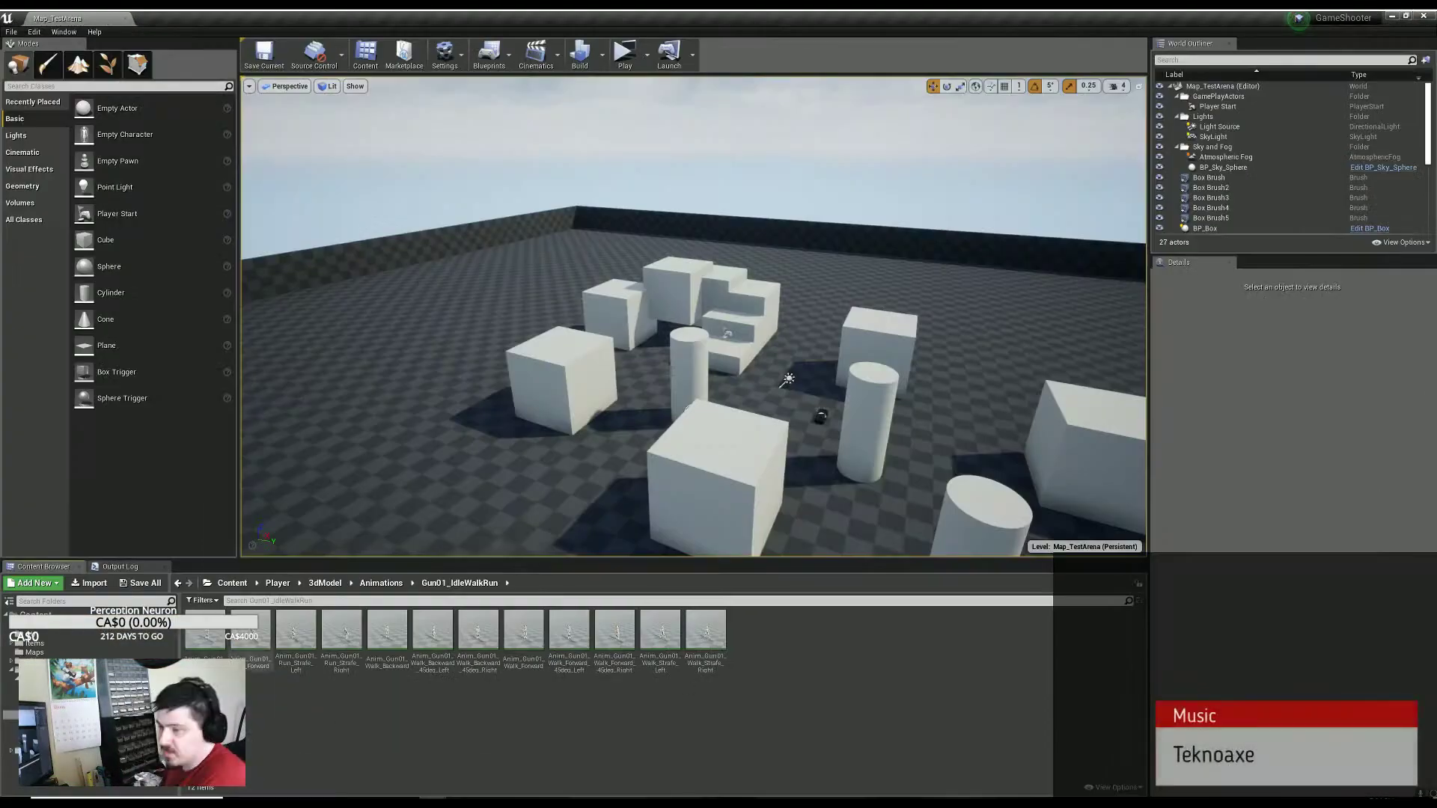
pyautogui.press('super')
pyautogui.click(196, 524)
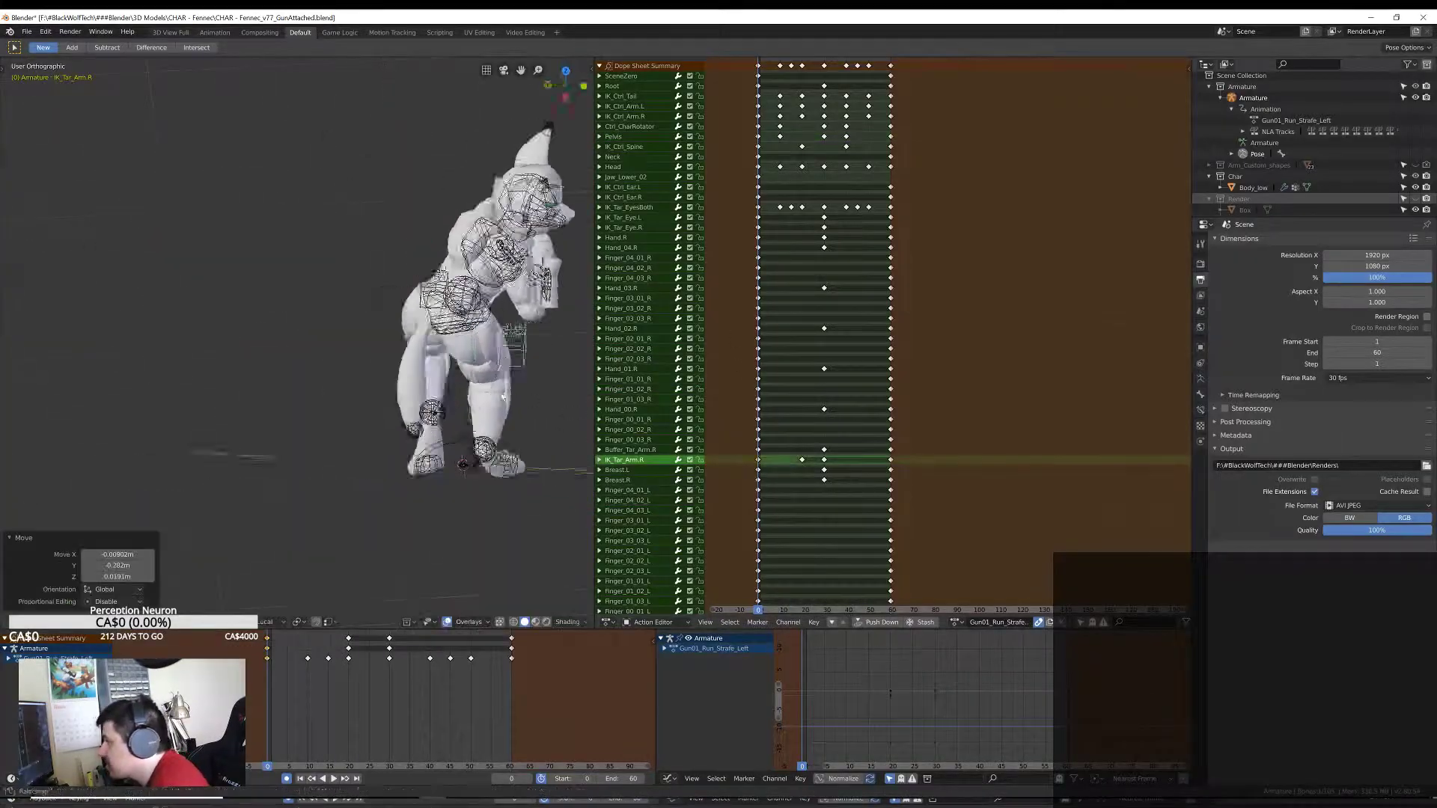
# Step: Save the Blender rig under the incremented name Fennec_v78
pyautogui.click(46, 128)
pyautogui.press('KP_Add')
pyautogui.press('Return')
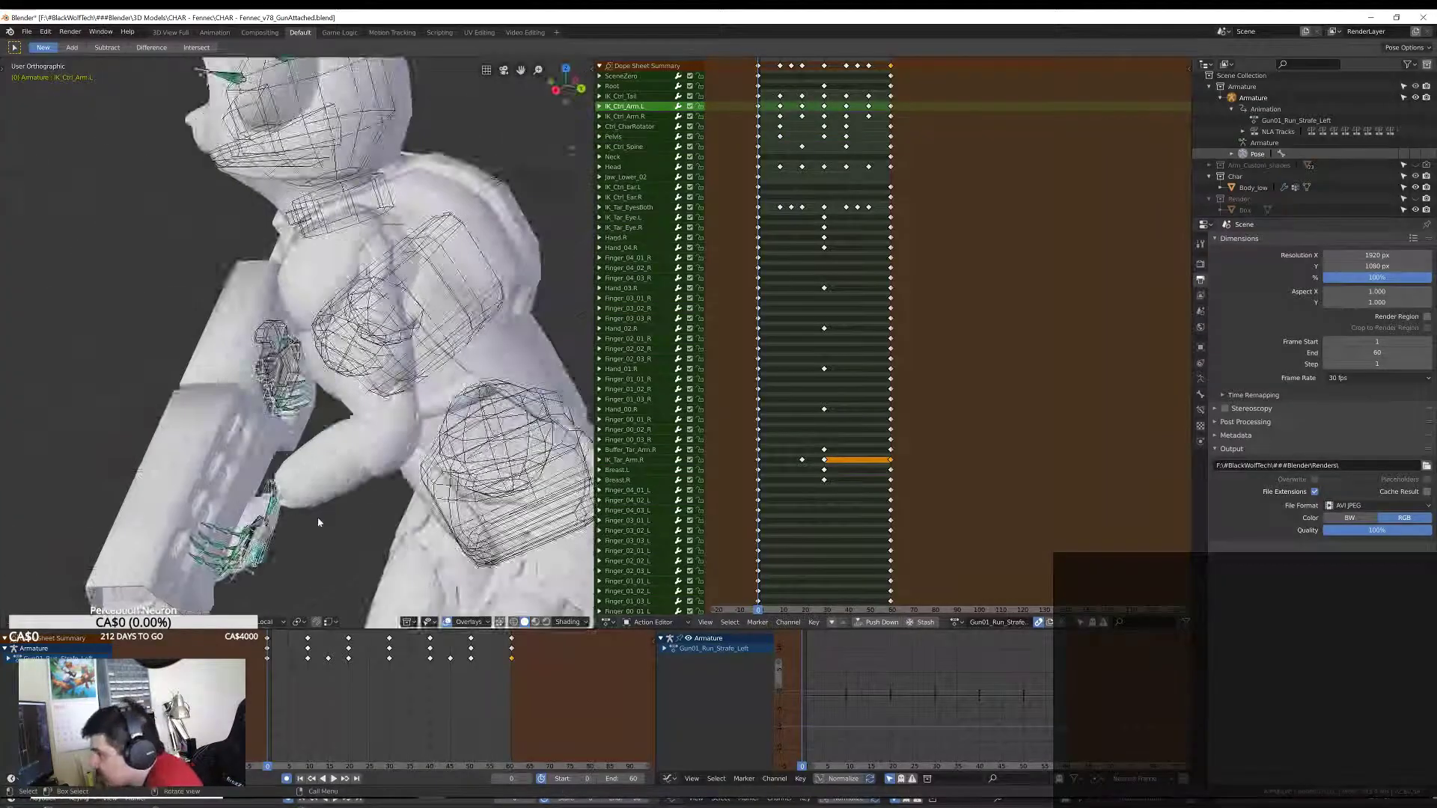
# Step: Orbit the animation preview, then preview Anim_Gun01_Run_Strafe_Right
pyautogui.moveTo(318, 522); pyautogui.dragTo(430, 397, button='middle')
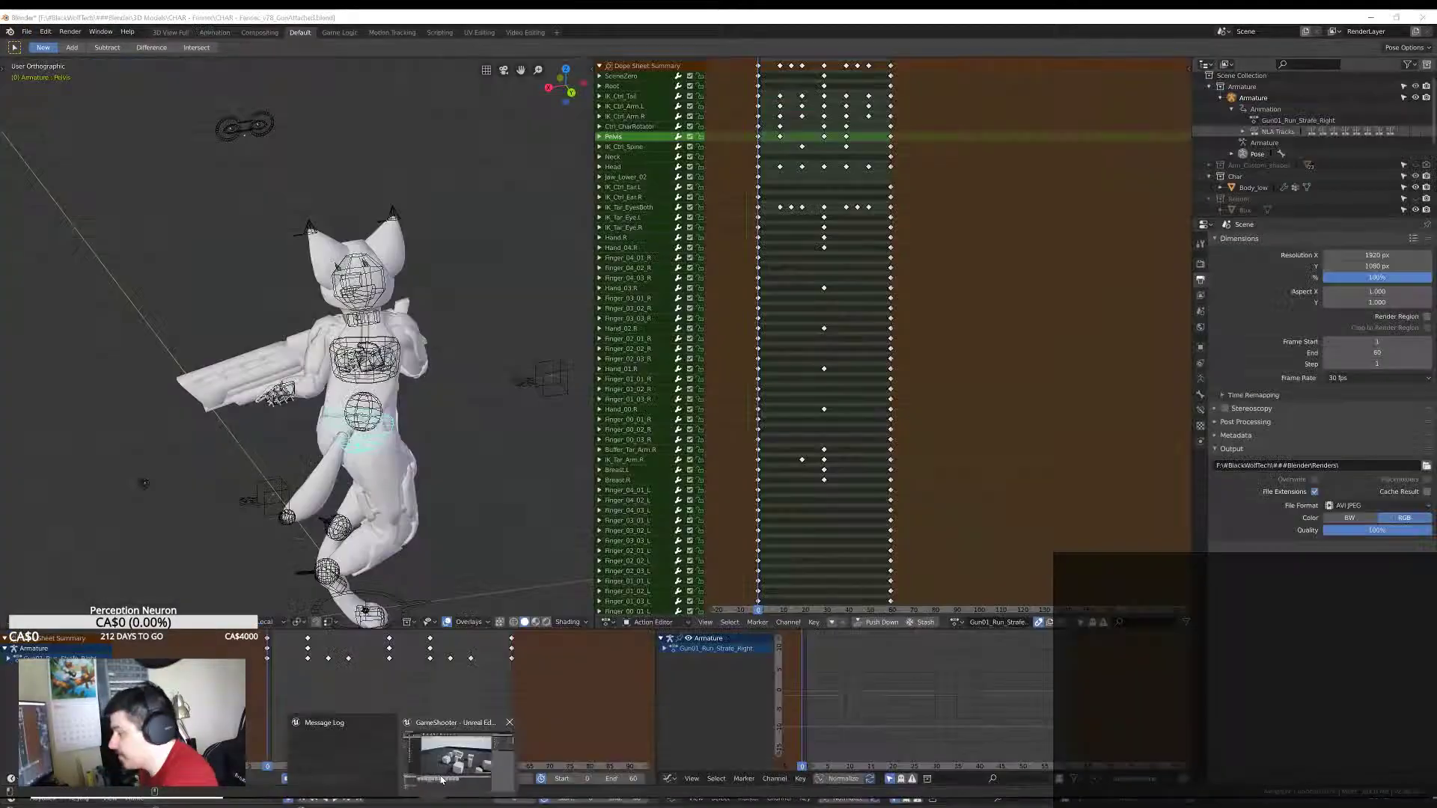
pyautogui.click(442, 779)
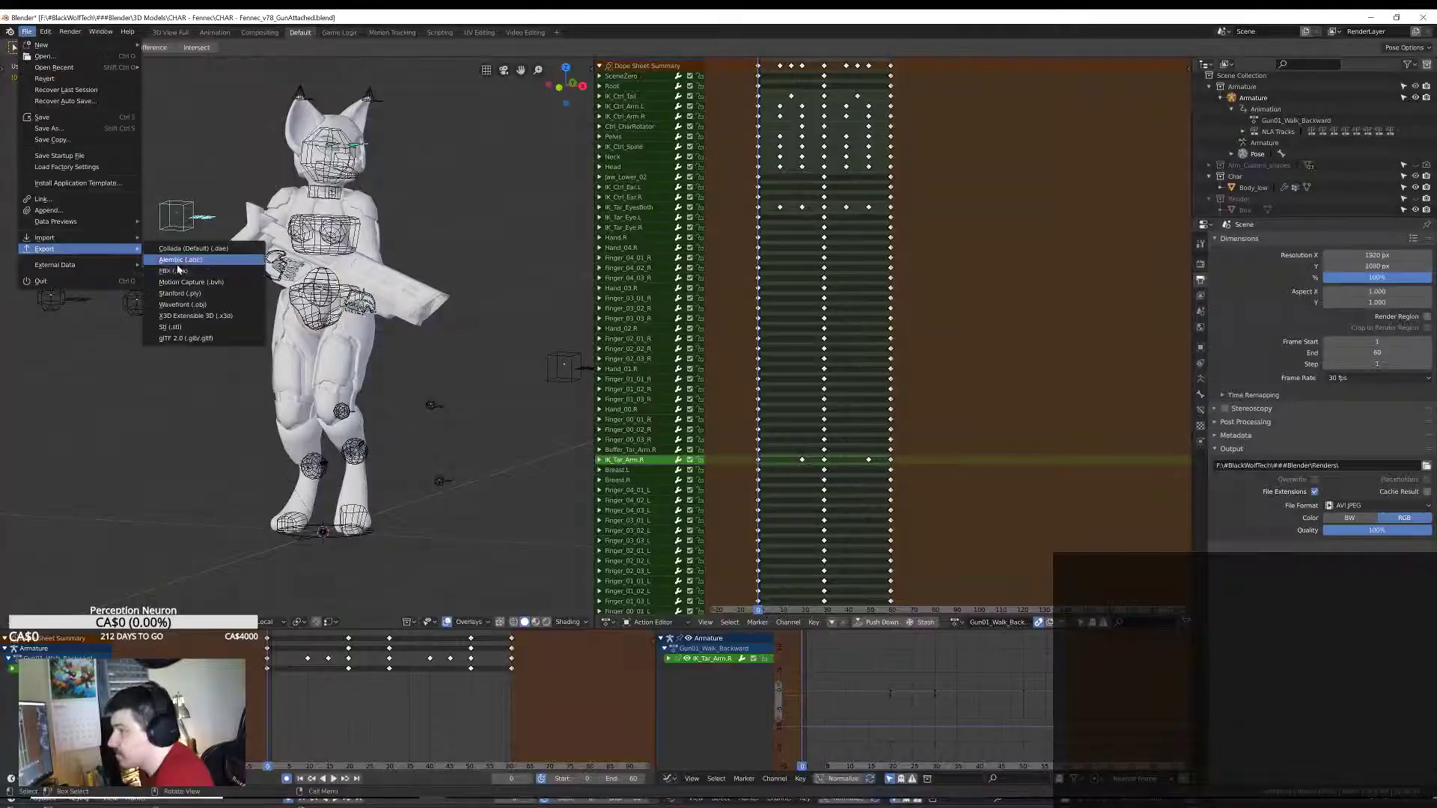
# Step: Start an FBX export of Anim_Gun01_Walk_Backward_45deg_Left from Blender
pyautogui.click(179, 270)
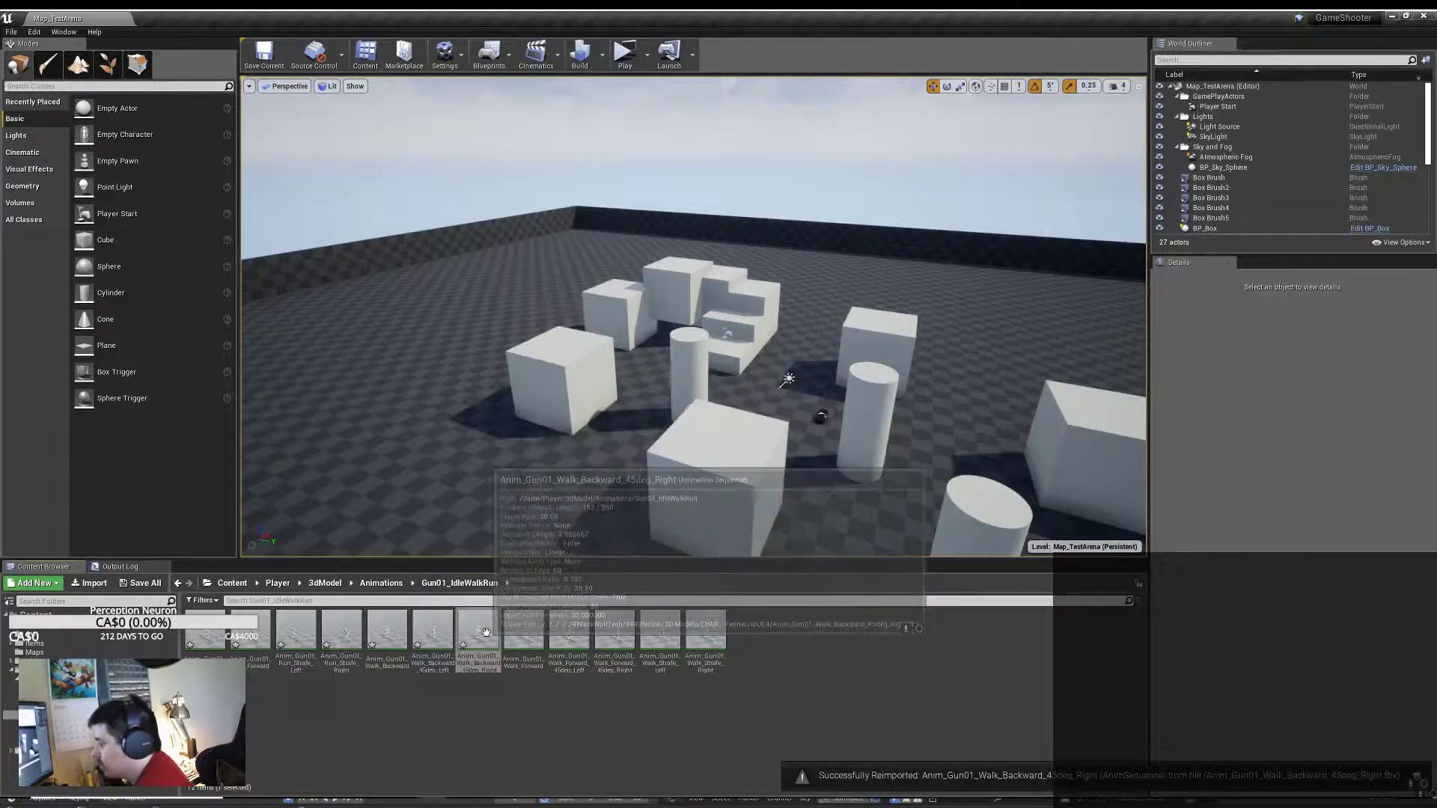
# Step: Open Anim_Gun01_Walk_Backward_45deg_Right in Unreal for preview
pyautogui.doubleClick(485, 632)
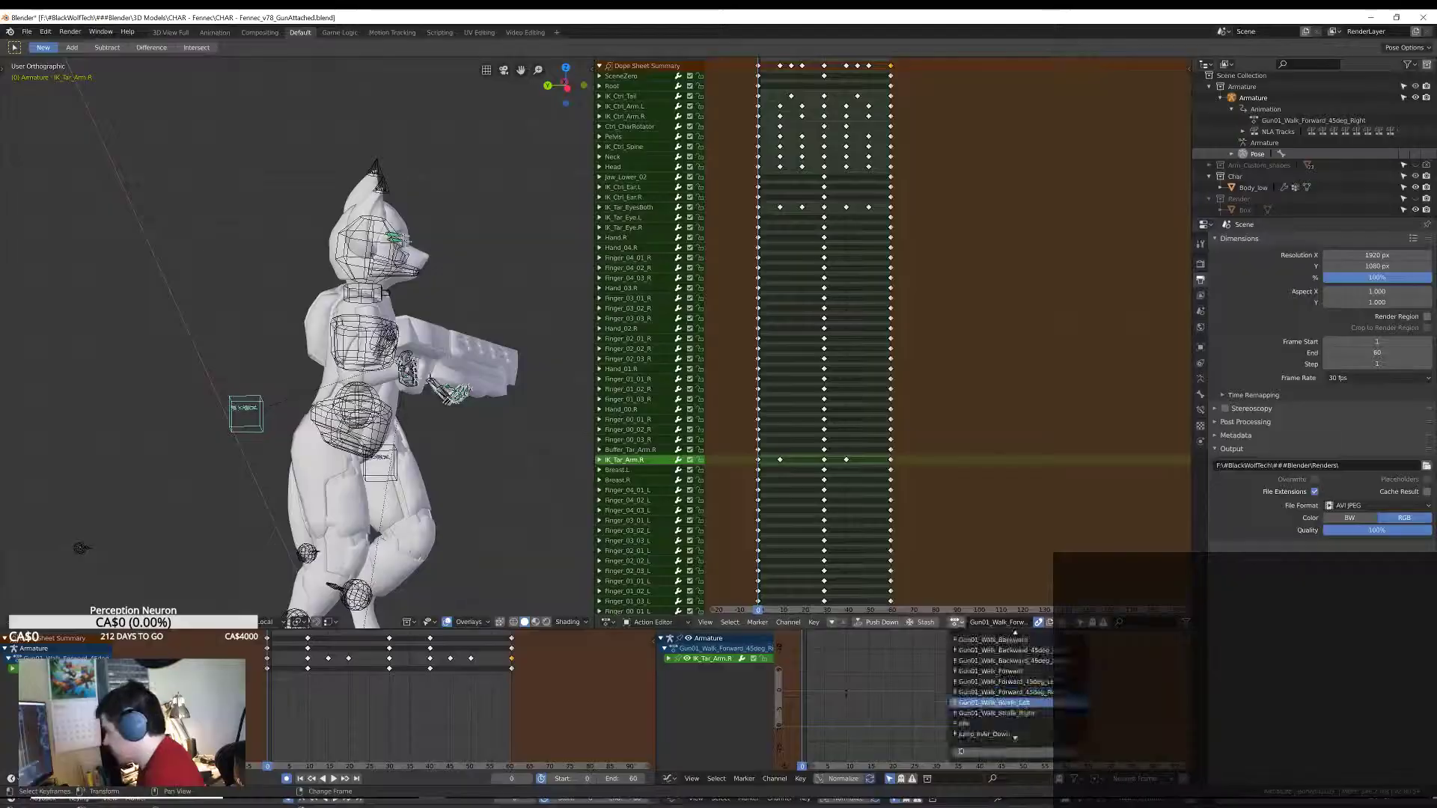
# Step: Switch the rig to the Gun01_Walk_Strafe_Left action and export it as FBX
pyautogui.click(995, 702)
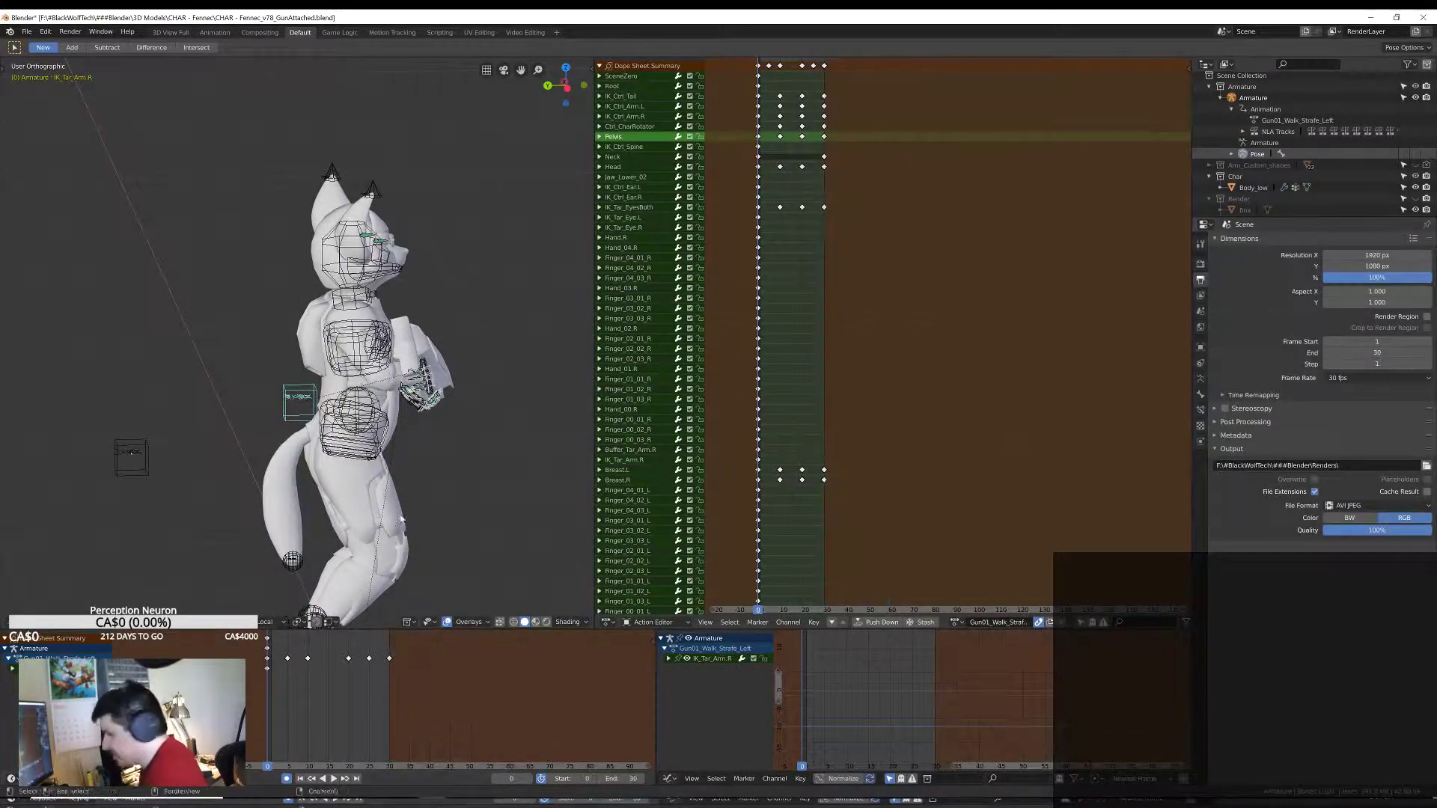
pyautogui.click(26, 31)
pyautogui.moveTo(45, 249)
pyautogui.click(225, 277)
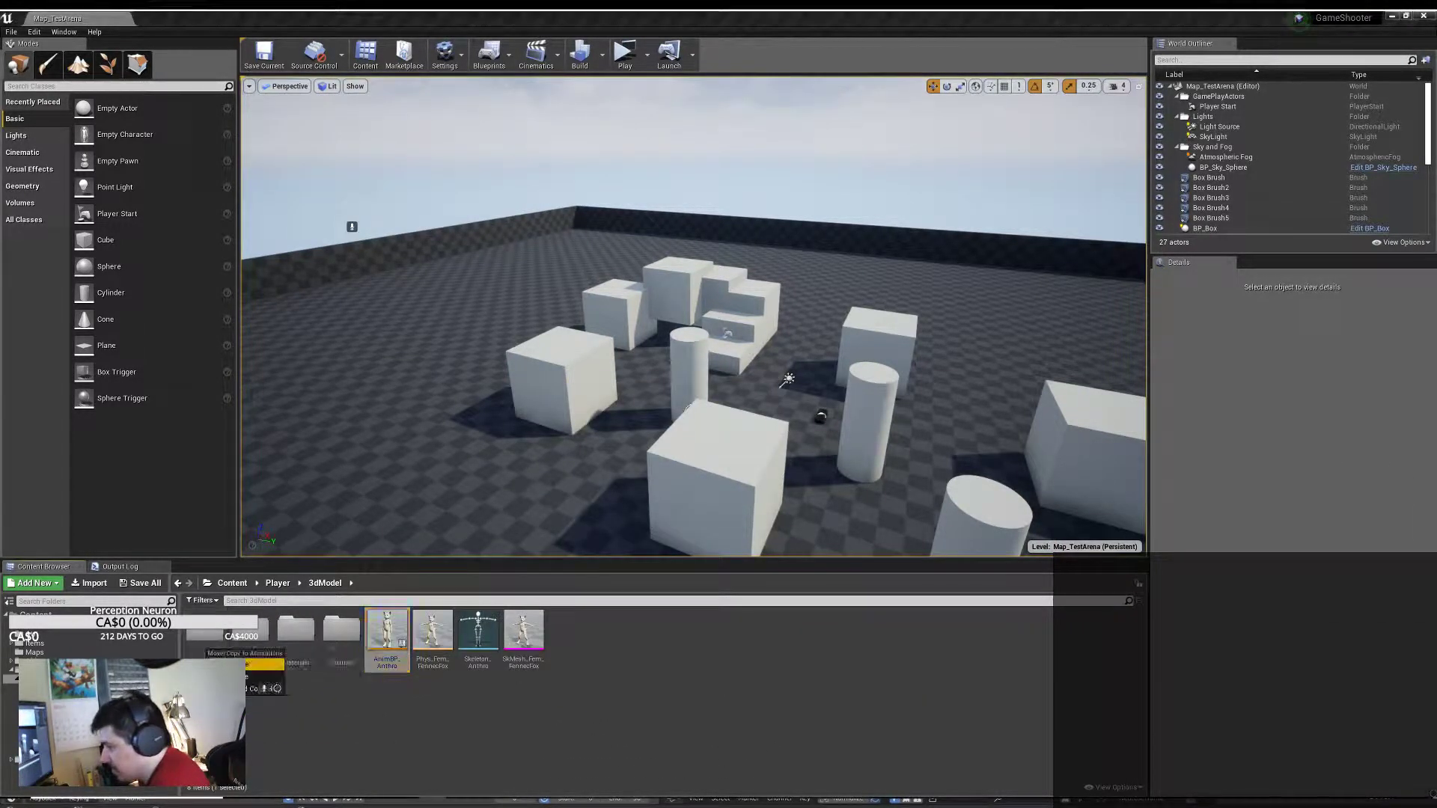
# Step: Open the Animations folder and preview Anim_Walk_Backward_45deg_Right in the animation editor
pyautogui.doubleClick(342, 631)
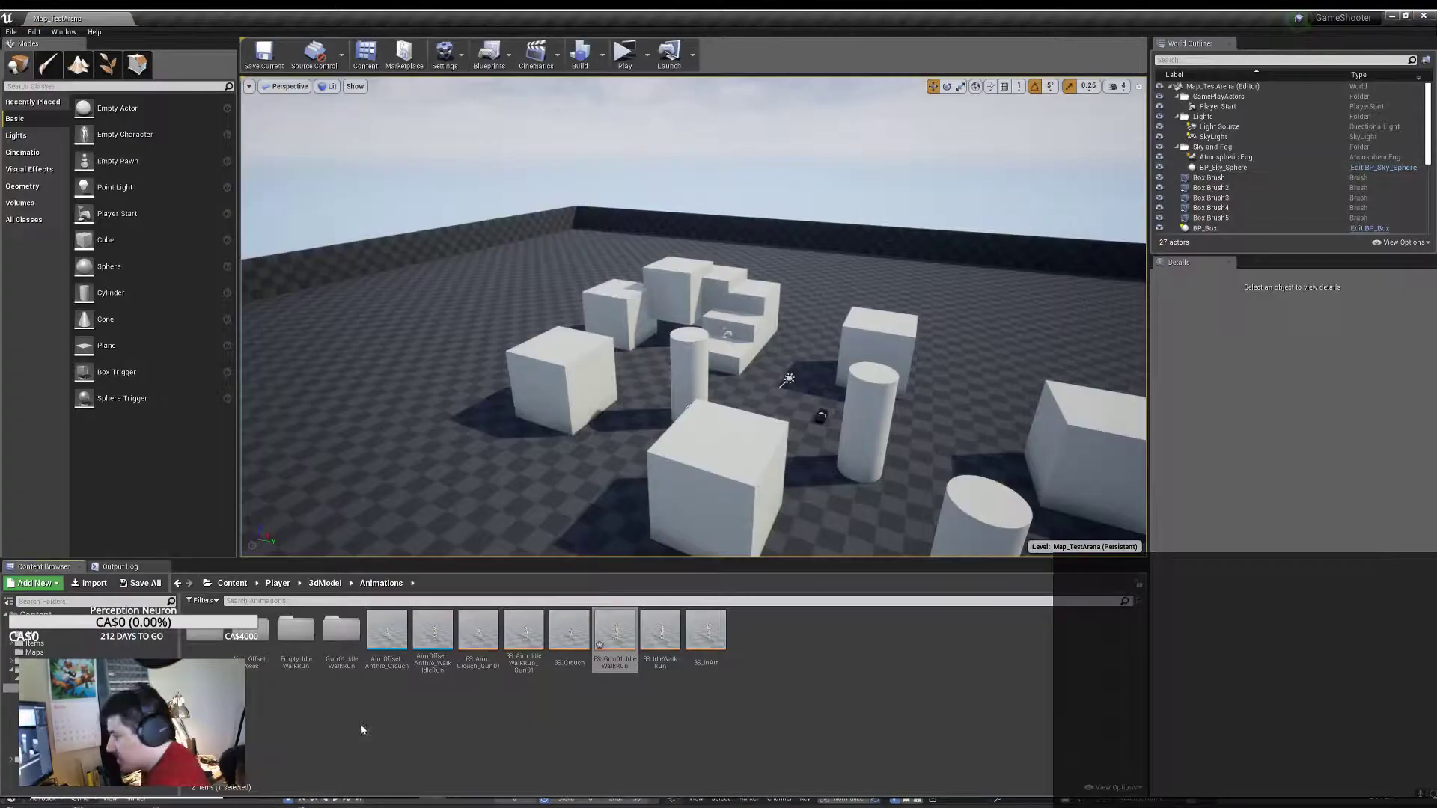
pyautogui.doubleClick(388, 634)
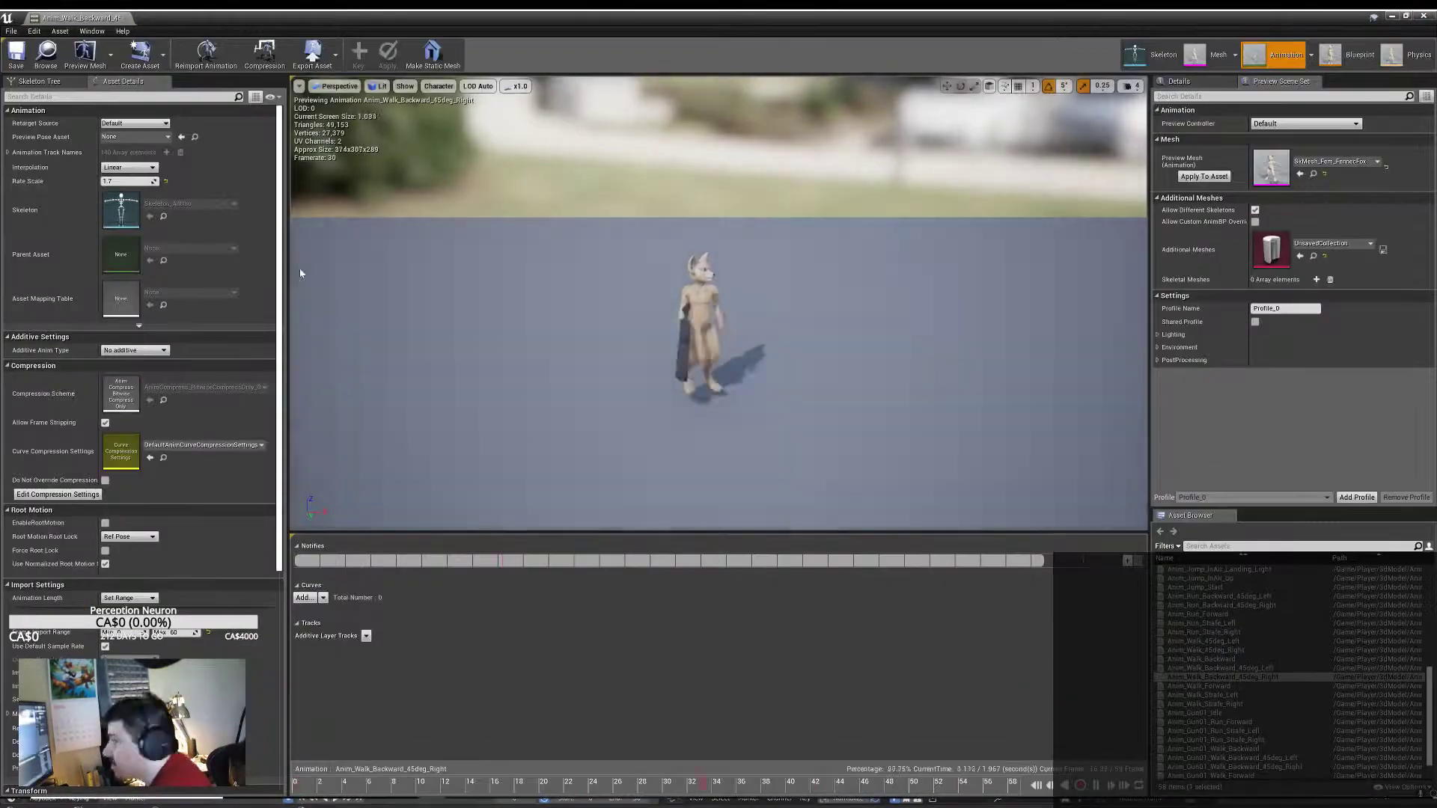
# Step: Close the backward-walk editor and open BS_Gun01_IdleWalkRun from the asset list
pyautogui.click(1422, 17)
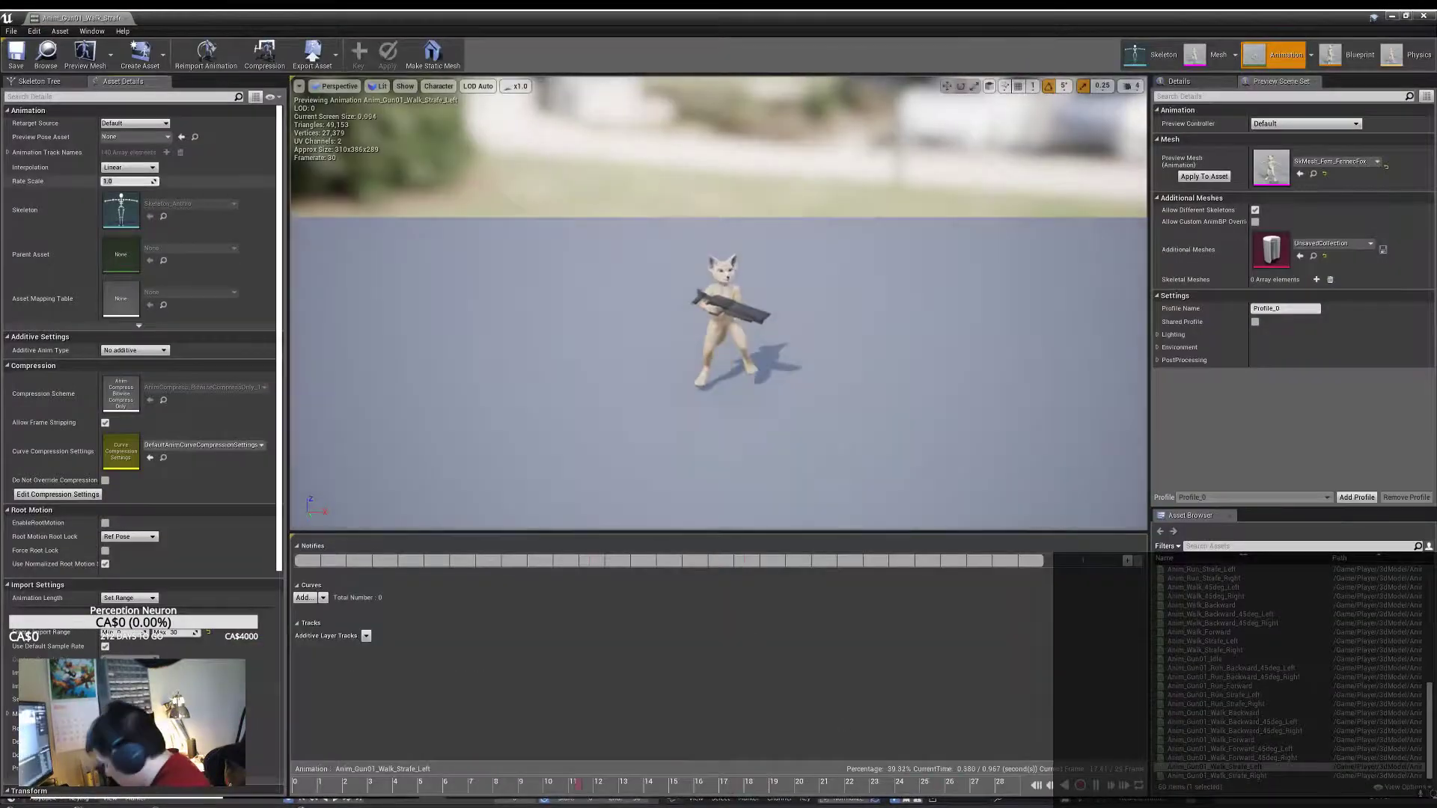
pyautogui.click(790, 632)
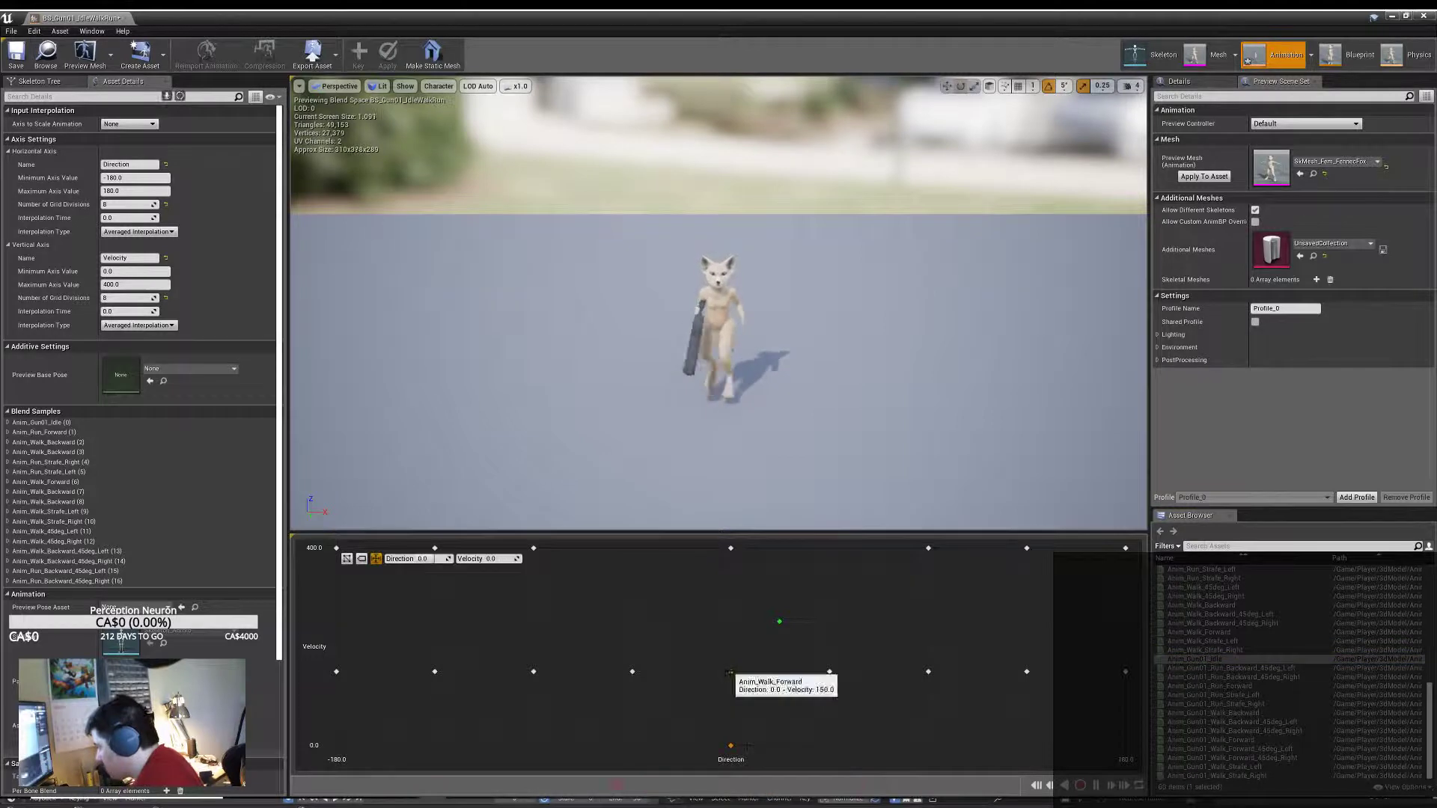
# Step: Replace the blend space samples with Gun01 walk and run animations (forward, backward, strafe, 45deg)
pyautogui.moveTo(1231, 758); pyautogui.dragTo(829, 671)
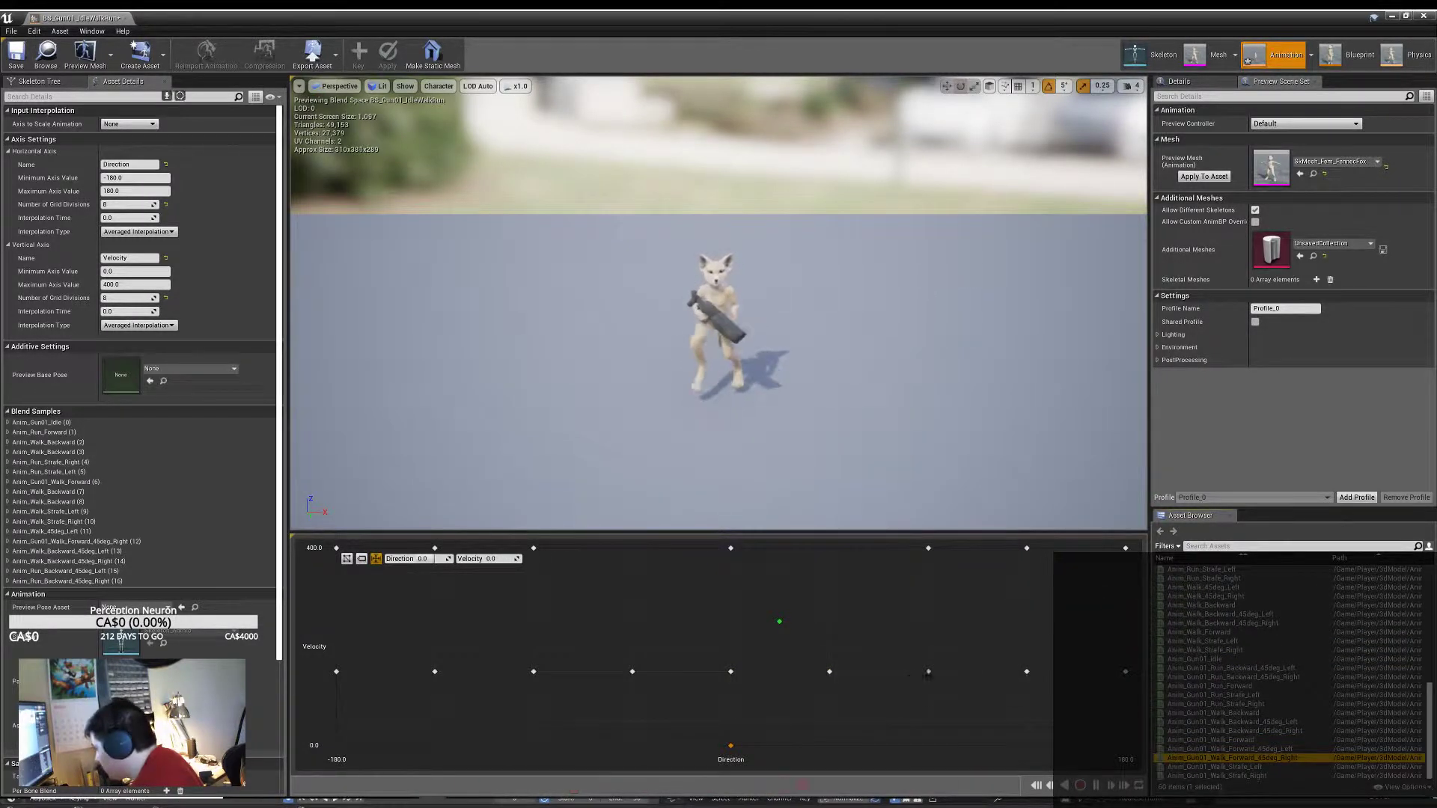
pyautogui.moveTo(1235, 730); pyautogui.dragTo(1027, 671)
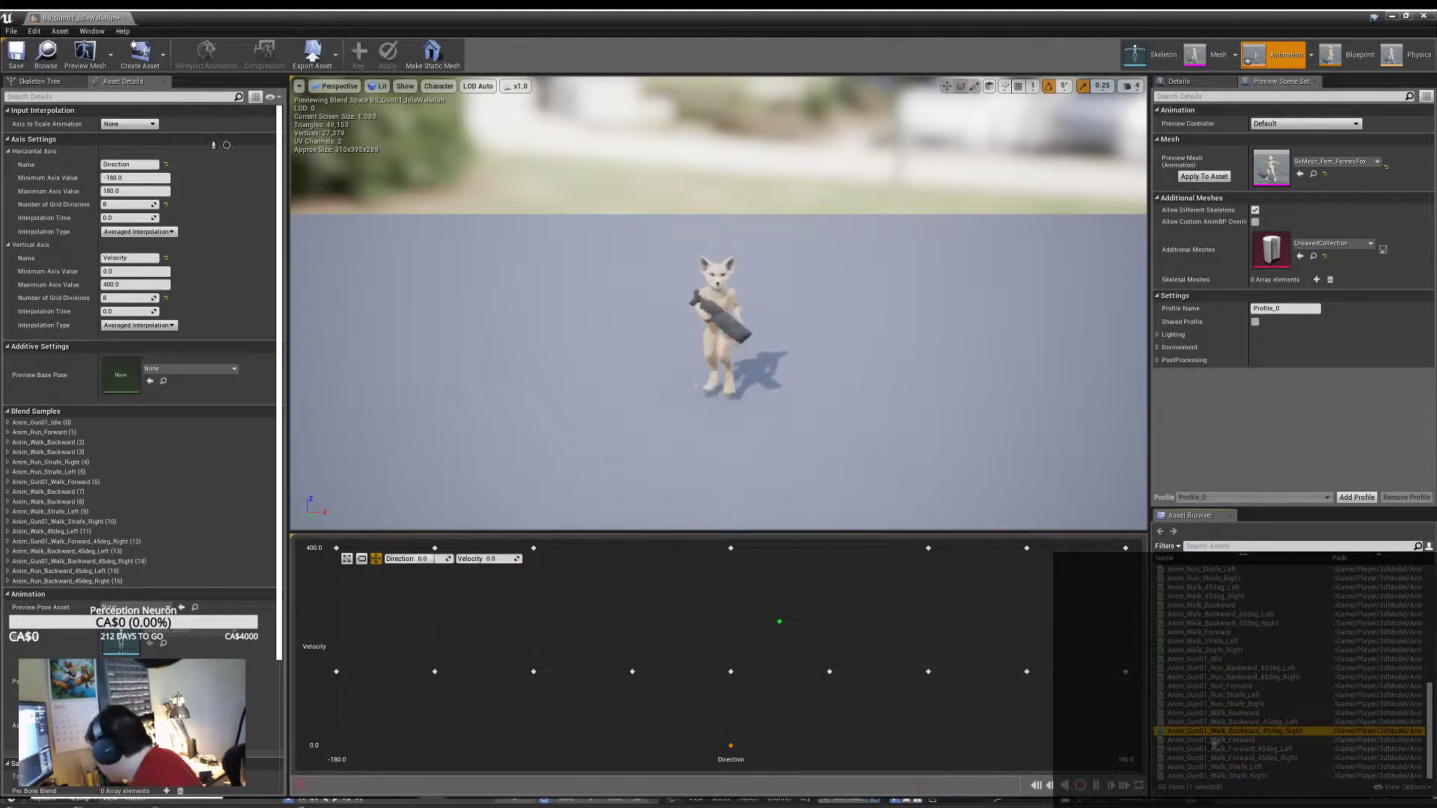
pyautogui.moveTo(1231, 748); pyautogui.dragTo(633, 671)
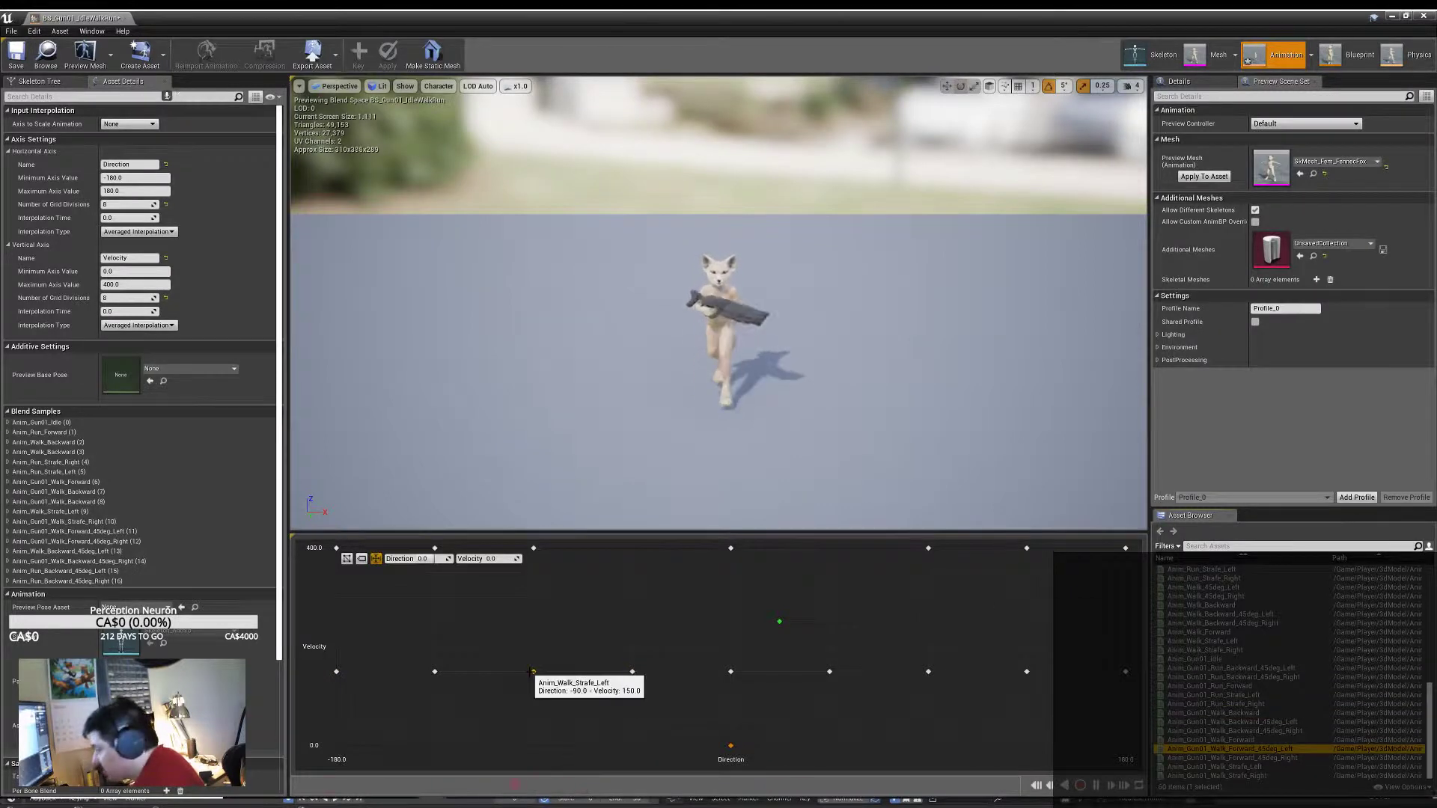
pyautogui.moveTo(1205, 685); pyautogui.dragTo(730, 548)
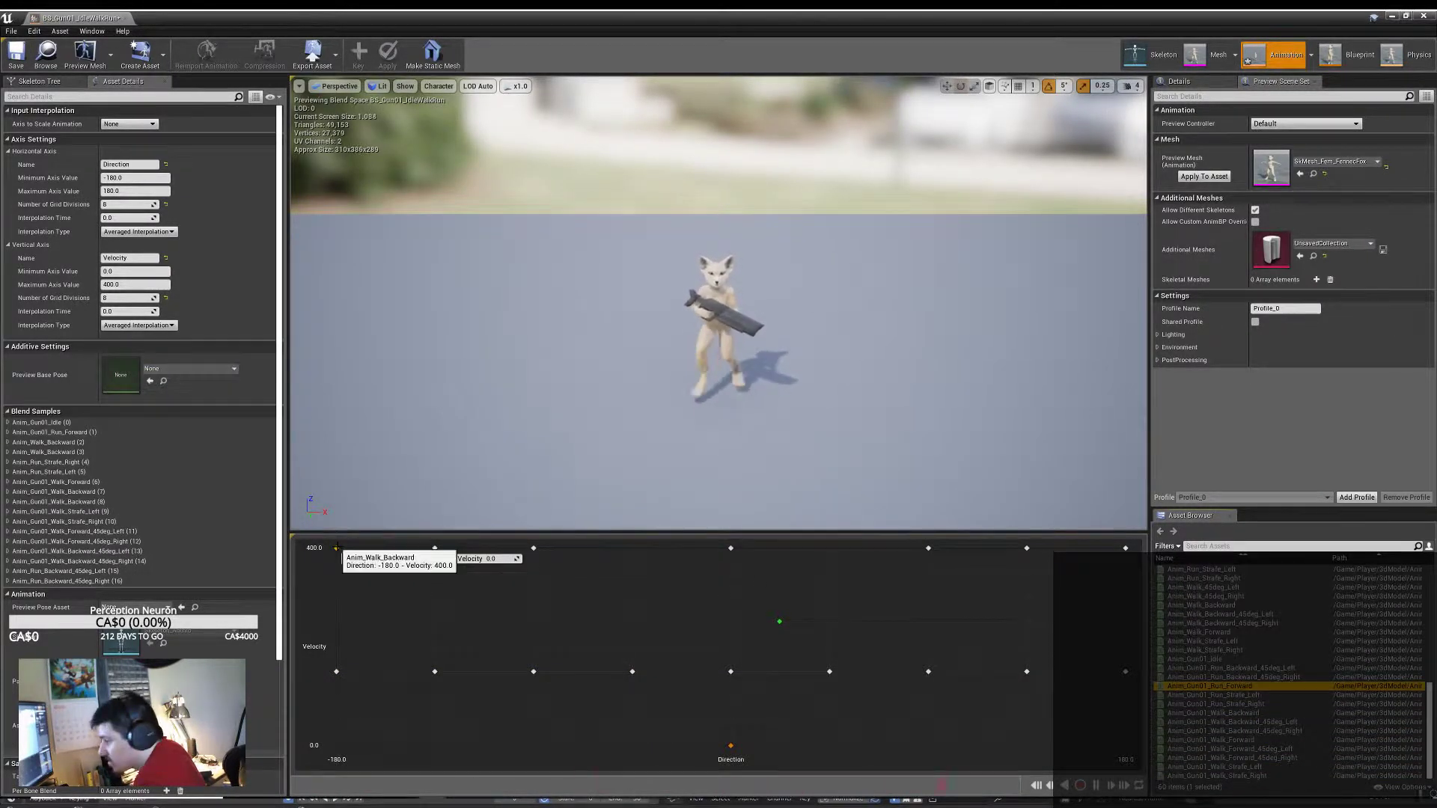
pyautogui.moveTo(1212, 712); pyautogui.dragTo(337, 548)
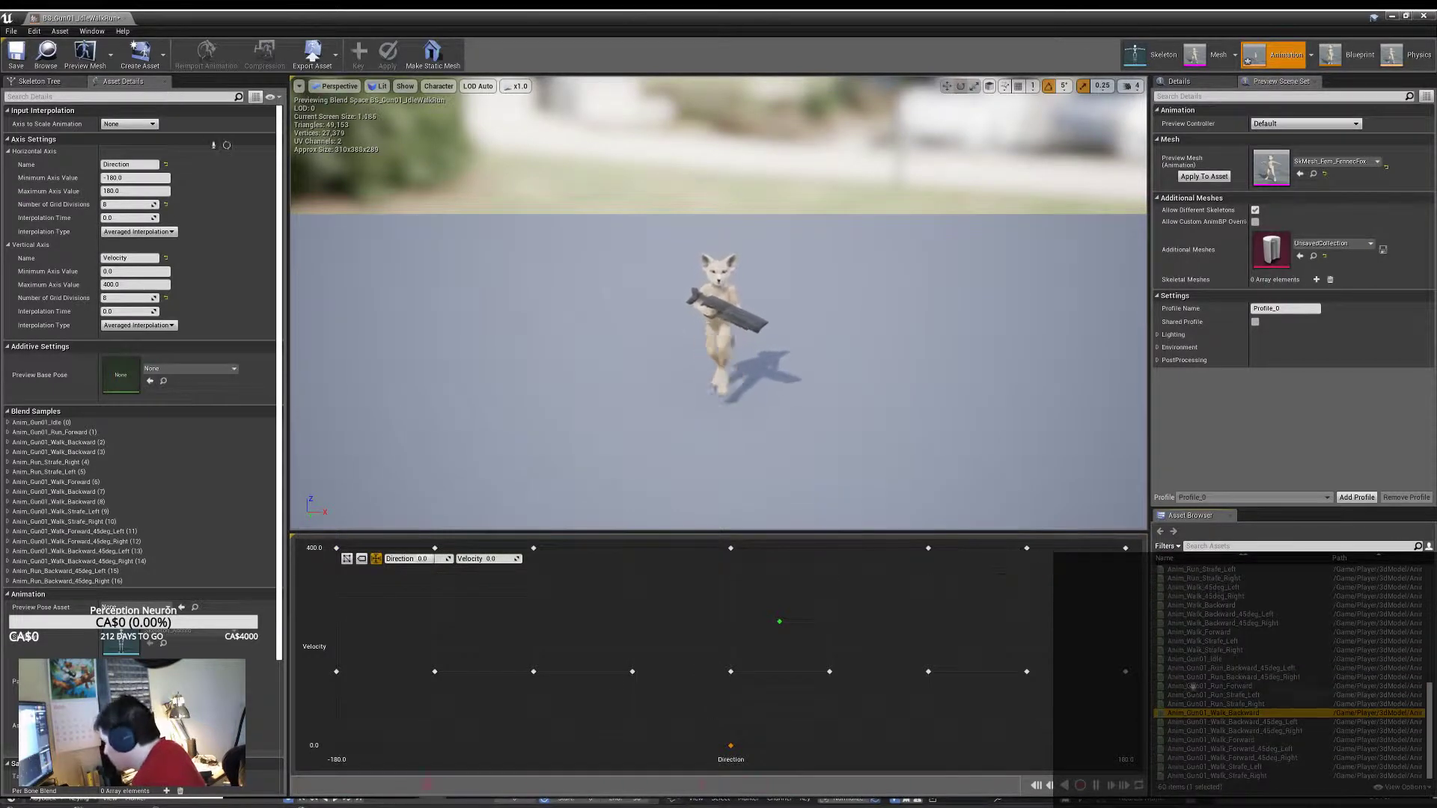
pyautogui.moveTo(1189, 677); pyautogui.dragTo(1027, 548)
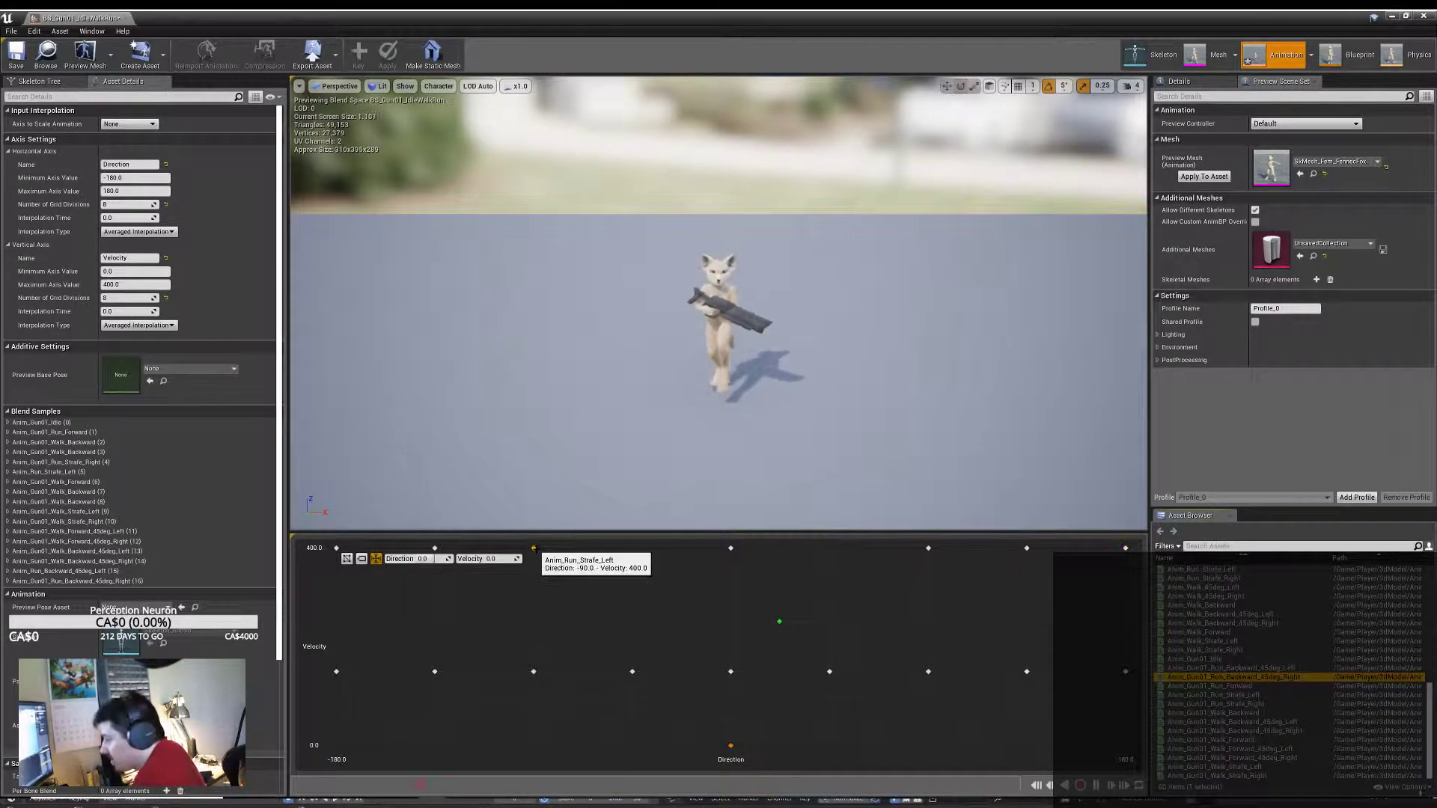
pyautogui.moveTo(1212, 694); pyautogui.dragTo(534, 548)
pyautogui.moveTo(1205, 667); pyautogui.dragTo(435, 549)
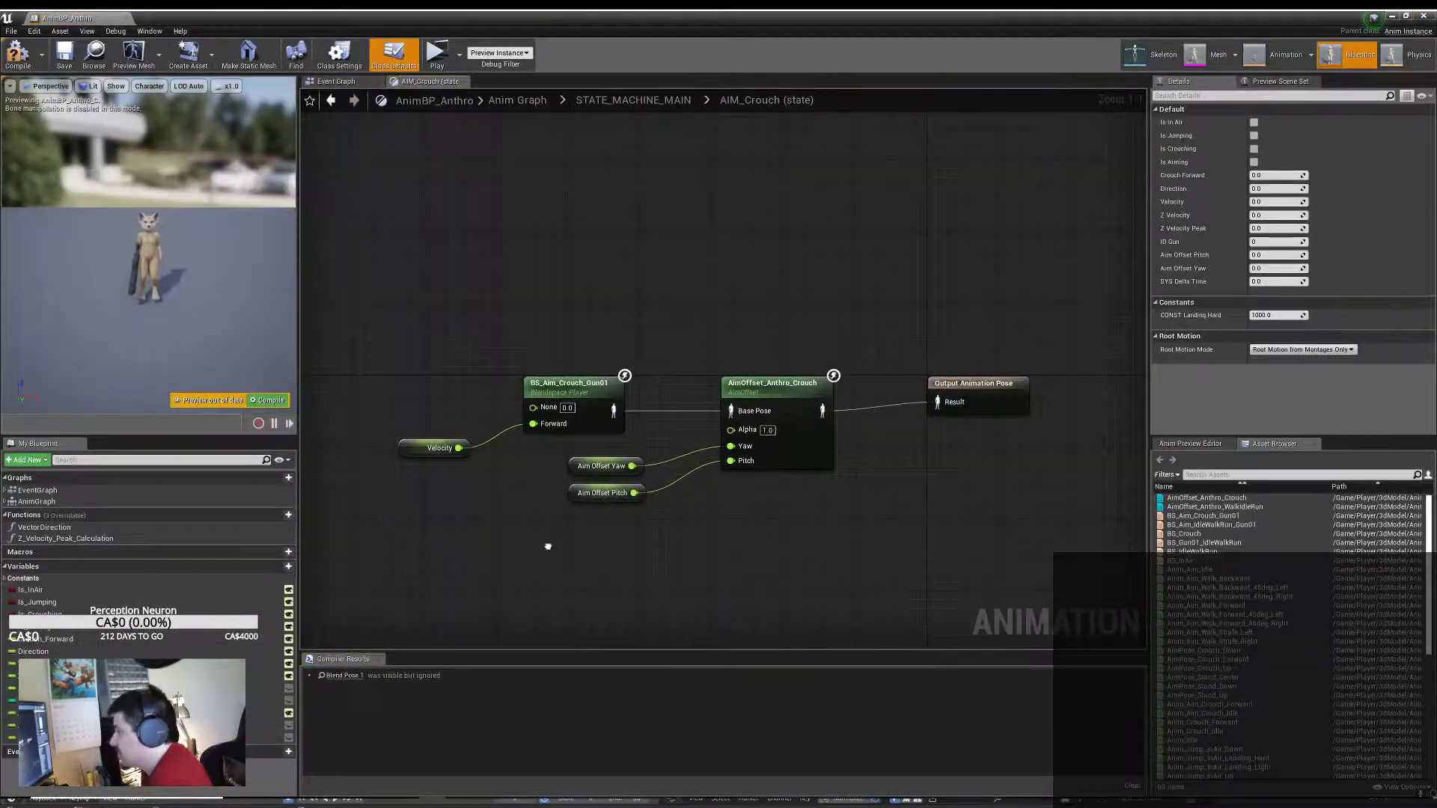
# Step: Add a Blend Poses by int node, wire BS_Gun01_IdleWalkRun into Blend Pose 1, and duplicate the Direction/Velocity getters
pyautogui.rightClick(812, 396)
pyautogui.write('blend poses')
pyautogui.click(845, 422)
pyautogui.hotkey('ctrl', 'a')
pyautogui.moveTo(887, 362); pyautogui.dragTo(771, 362)
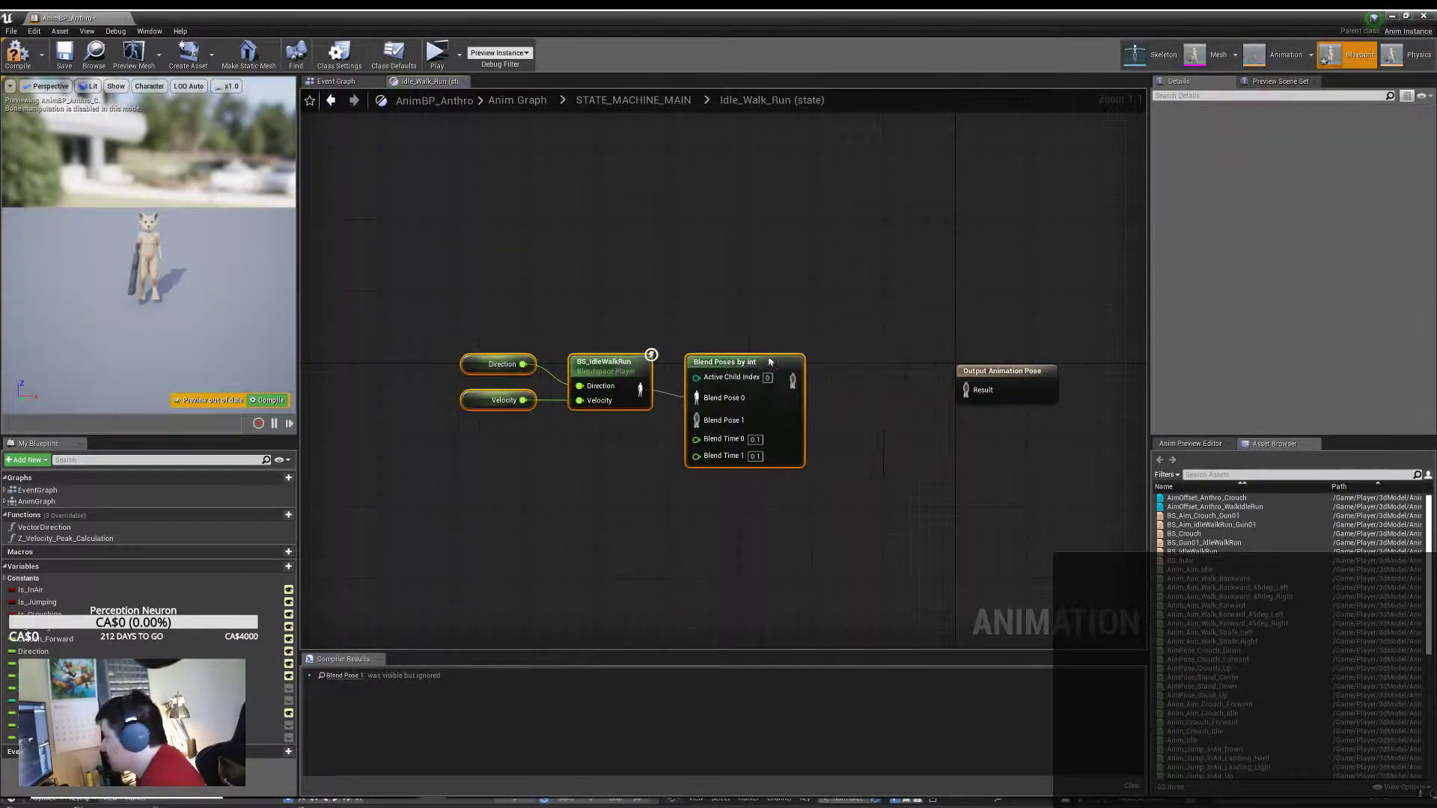
pyautogui.moveTo(1204, 542); pyautogui.dragTo(621, 449)
pyautogui.moveTo(661, 470); pyautogui.dragTo(777, 420)
pyautogui.hotkey('ctrl', 'v')
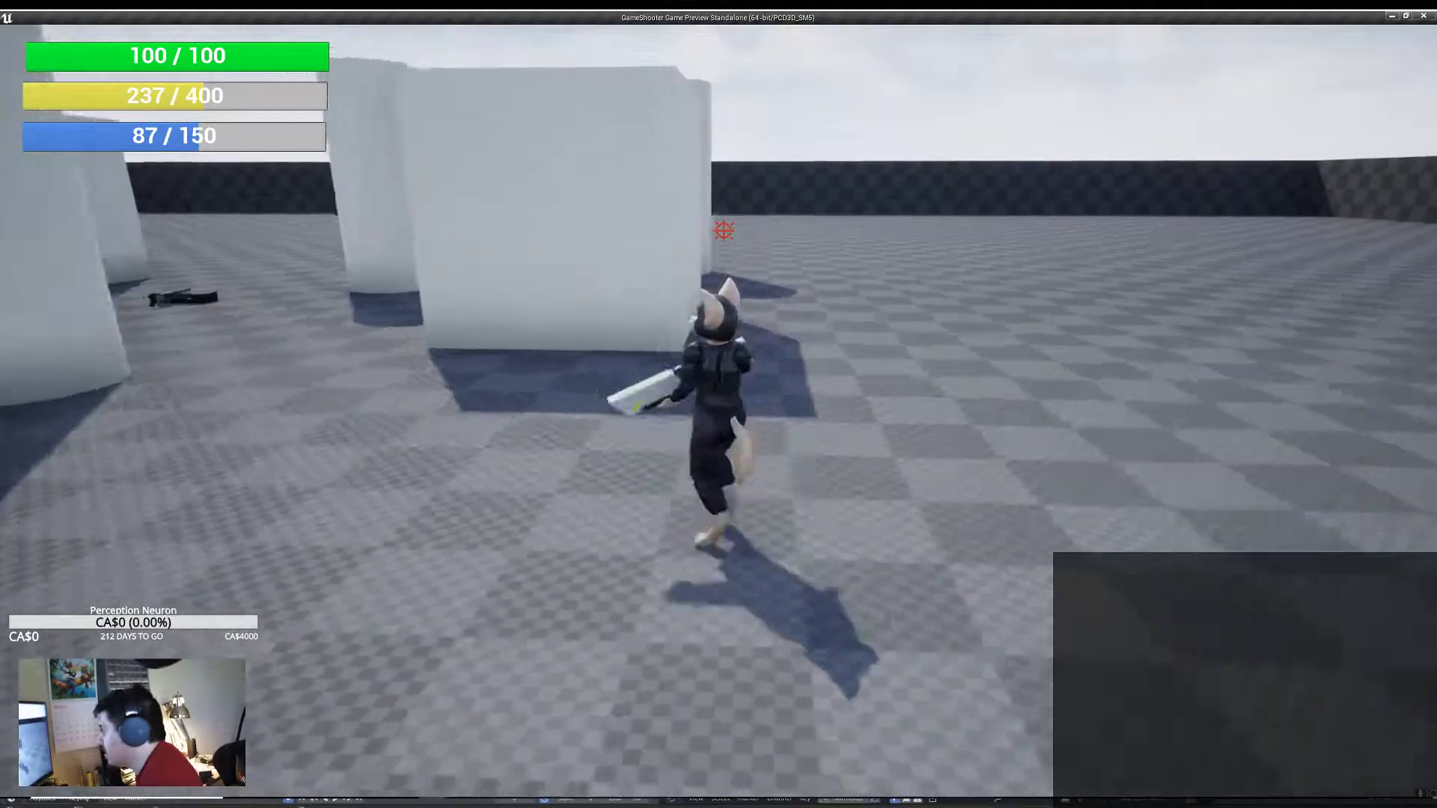
# Step: Playtest the gun pose by running toward the white boxes, then drive the pose choice with ID Gun
pyautogui.press('1')
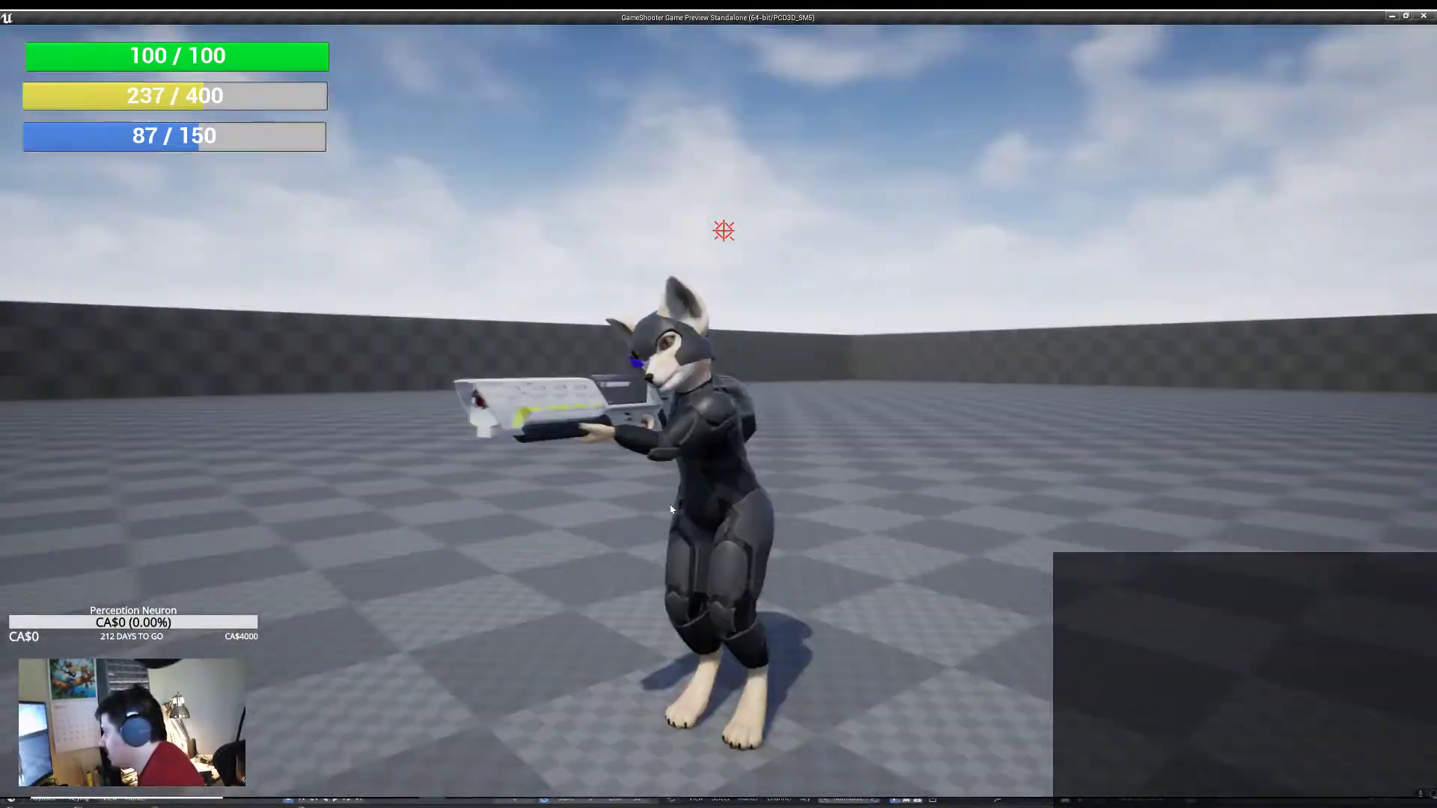
pyautogui.press('w')
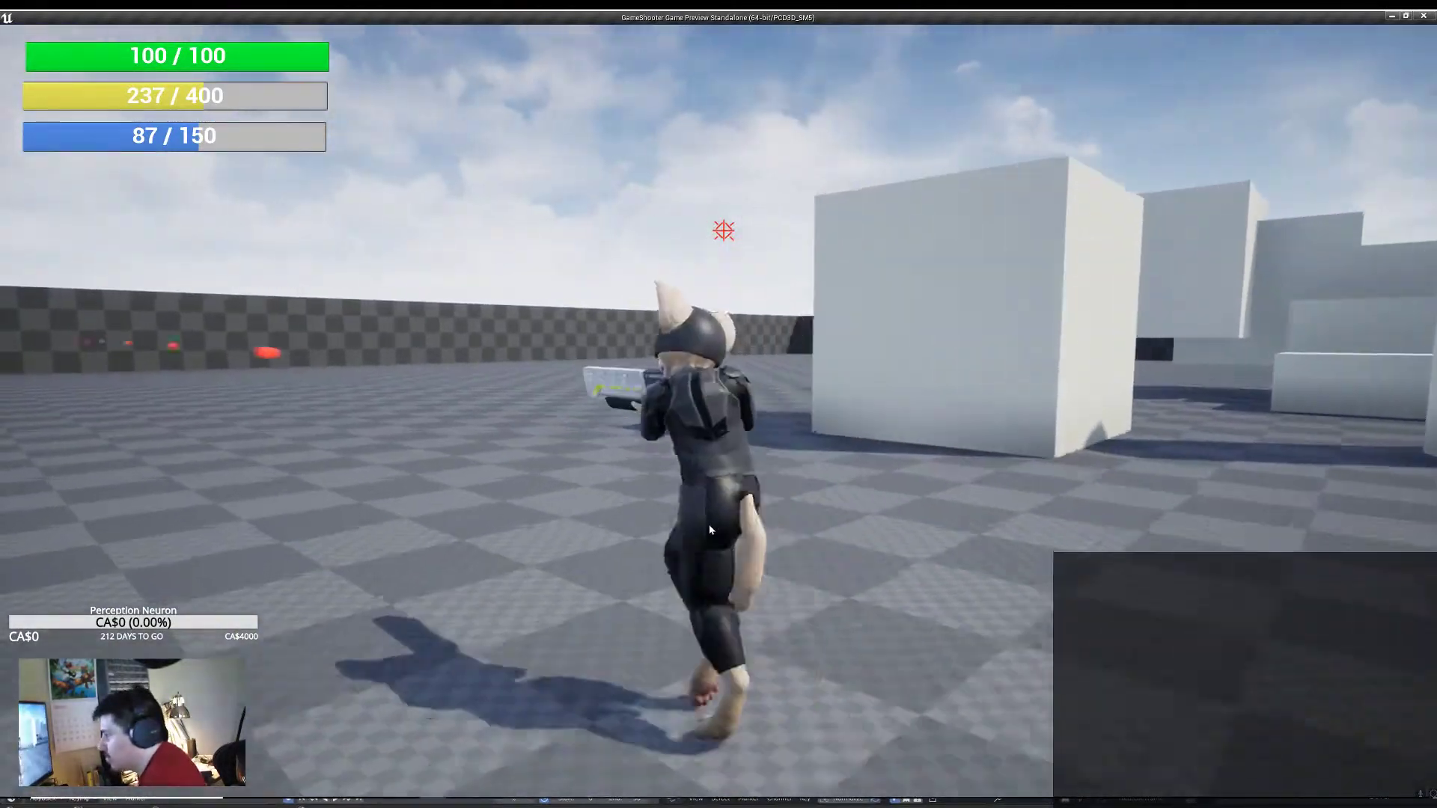
pyautogui.press('Escape')
pyautogui.hotkey('ctrl', 'z')
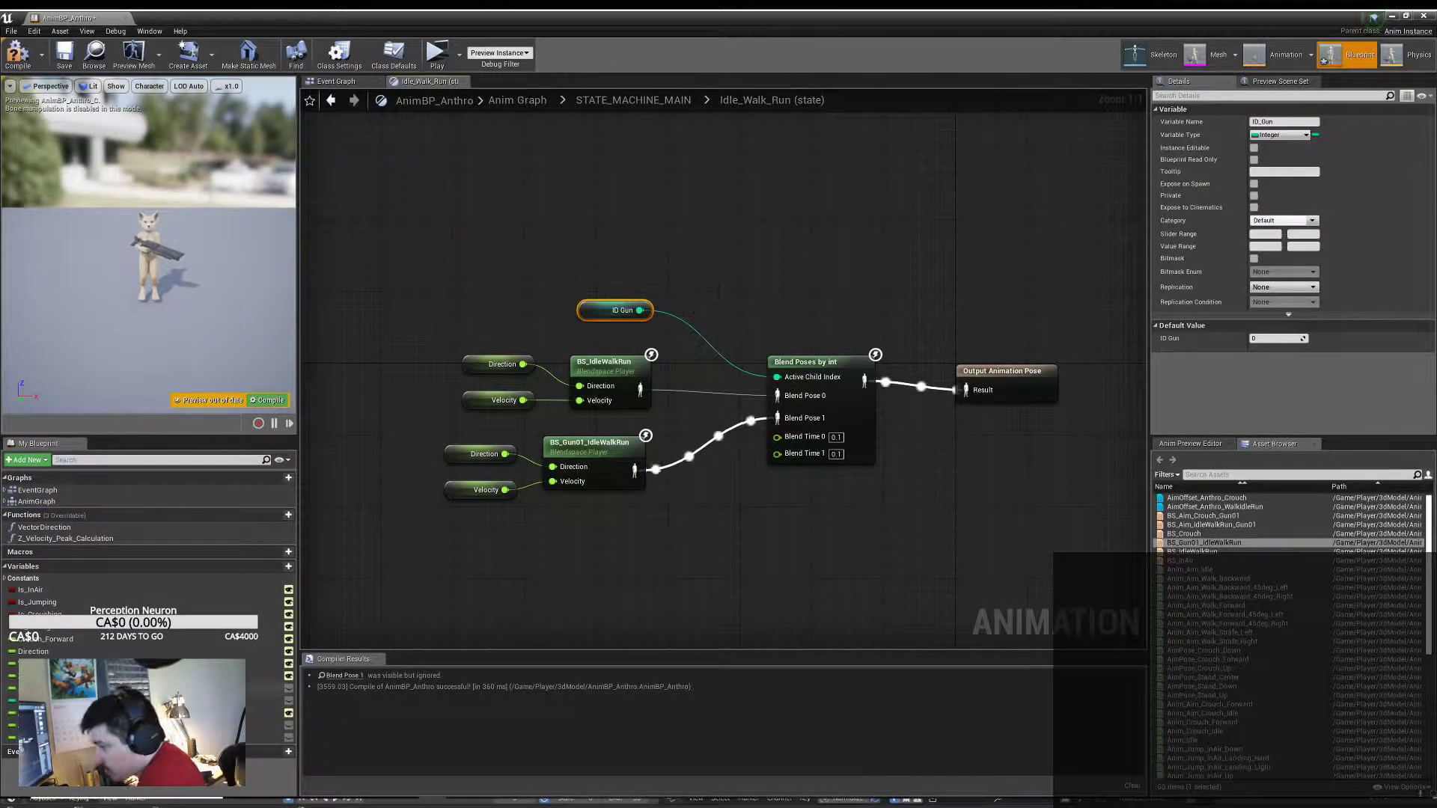
# Step: In the Event Graph, add a Get Weapon Mesh node off the As BP Character cast output
pyautogui.click(330, 99)
pyautogui.click(336, 81)
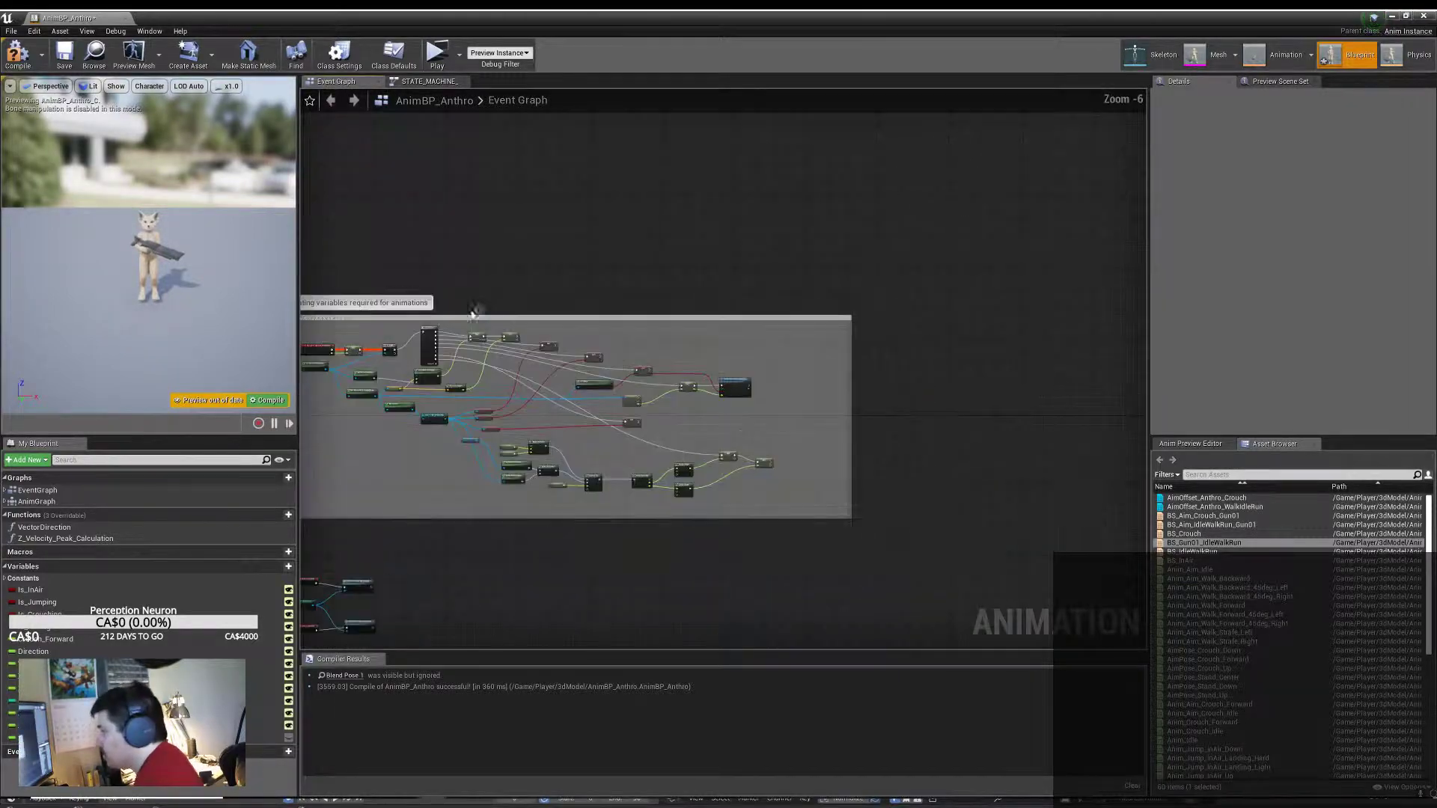
pyautogui.scroll(5, 490, 352)
pyautogui.scroll(-3, 491, 352)
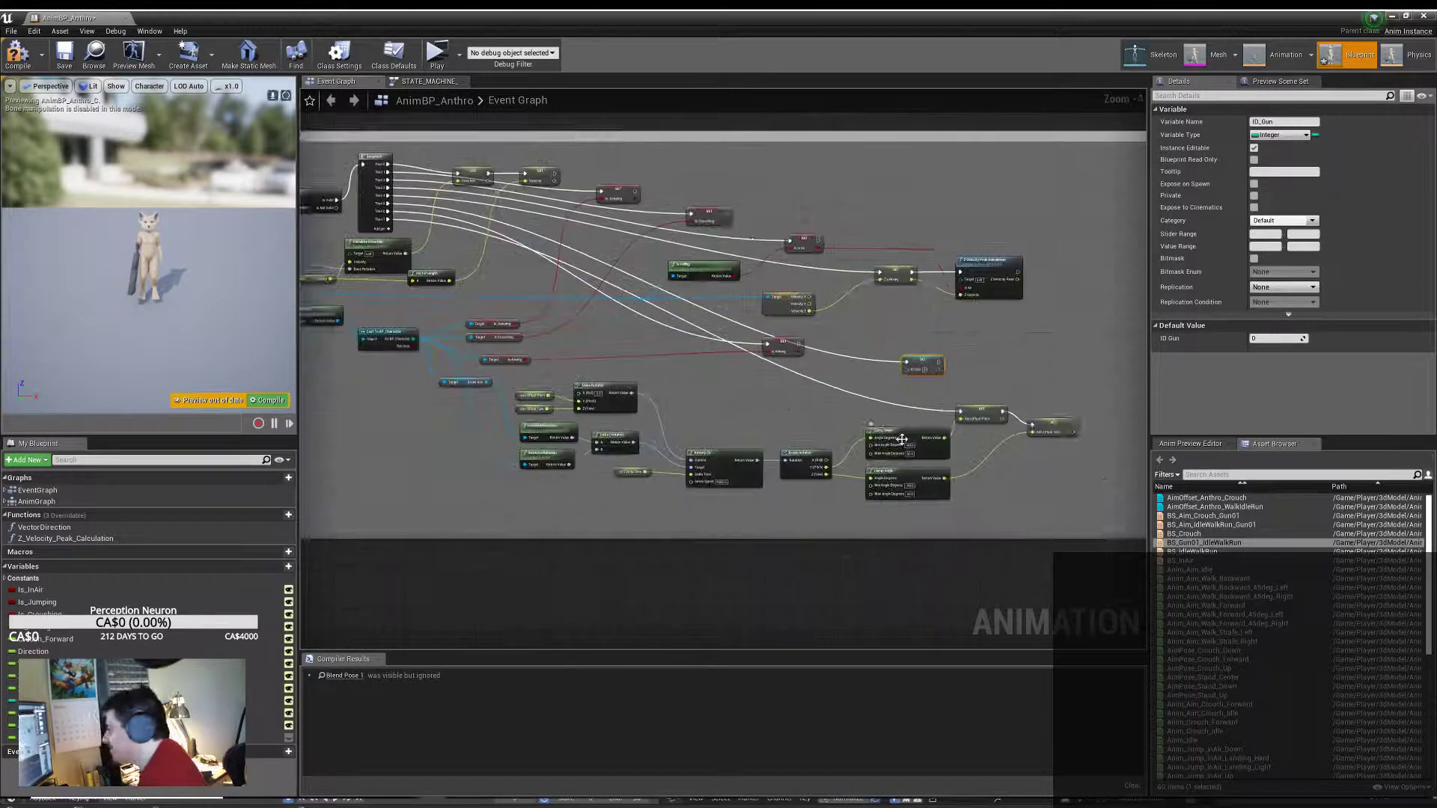
pyautogui.scroll(2, 491, 374)
pyautogui.moveTo(452, 373); pyautogui.dragTo(521, 331)
pyautogui.write('get weapon mes')
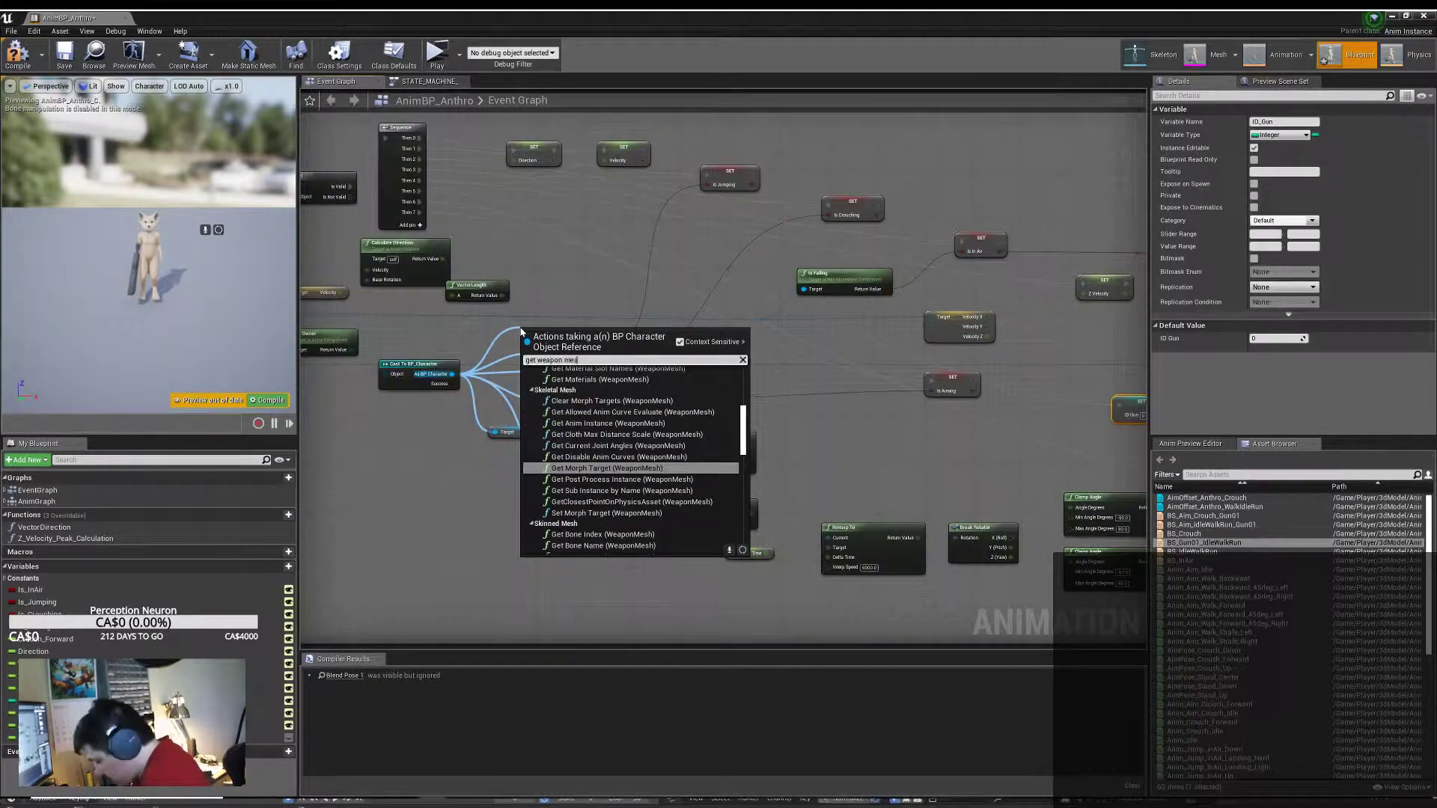
pyautogui.click(591, 438)
# Step: Search 'cast to' from the Weapon Mesh output but dismiss the list without adding a node
pyautogui.moveTo(741, 413); pyautogui.dragTo(783, 419)
pyautogui.write('cast to')
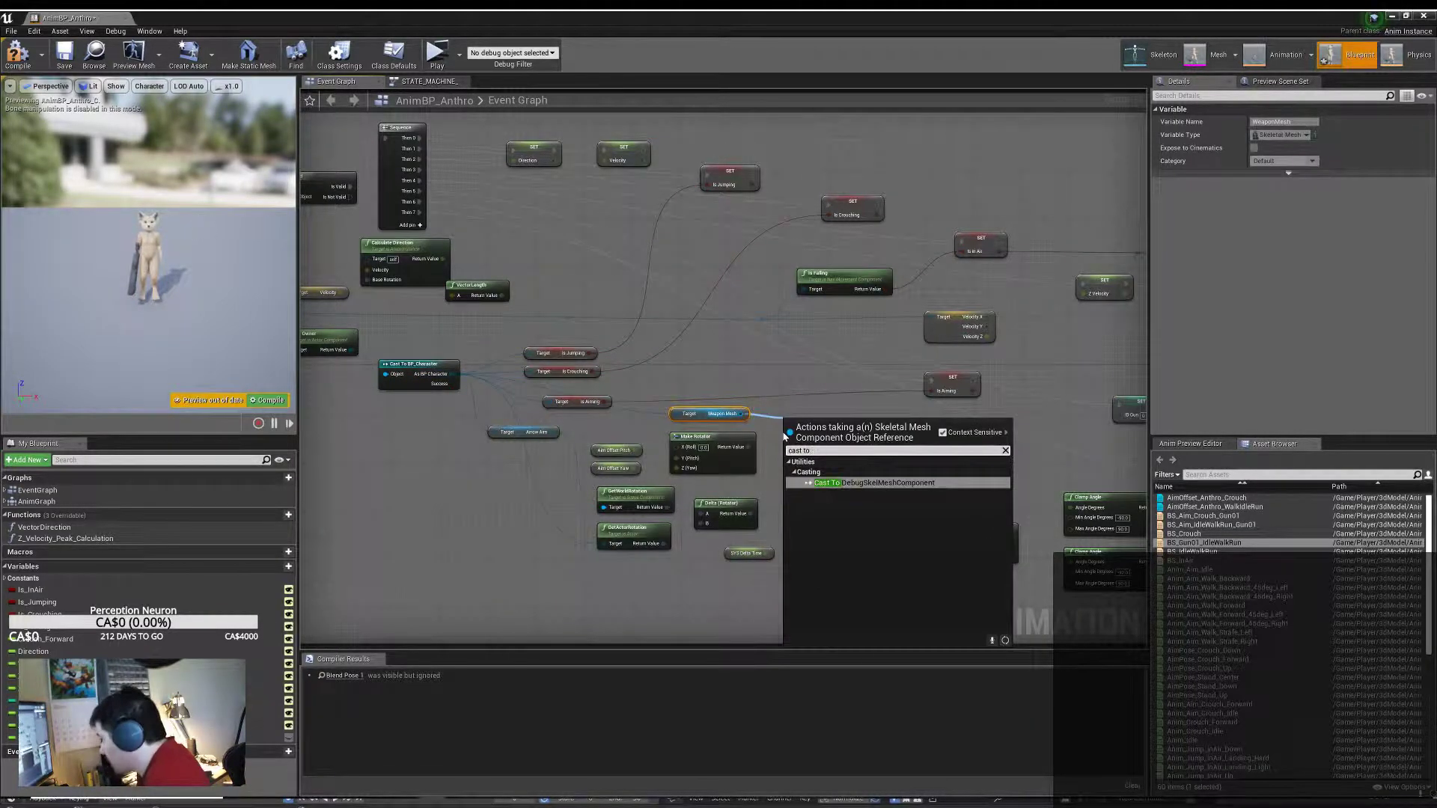
pyautogui.press('Escape')
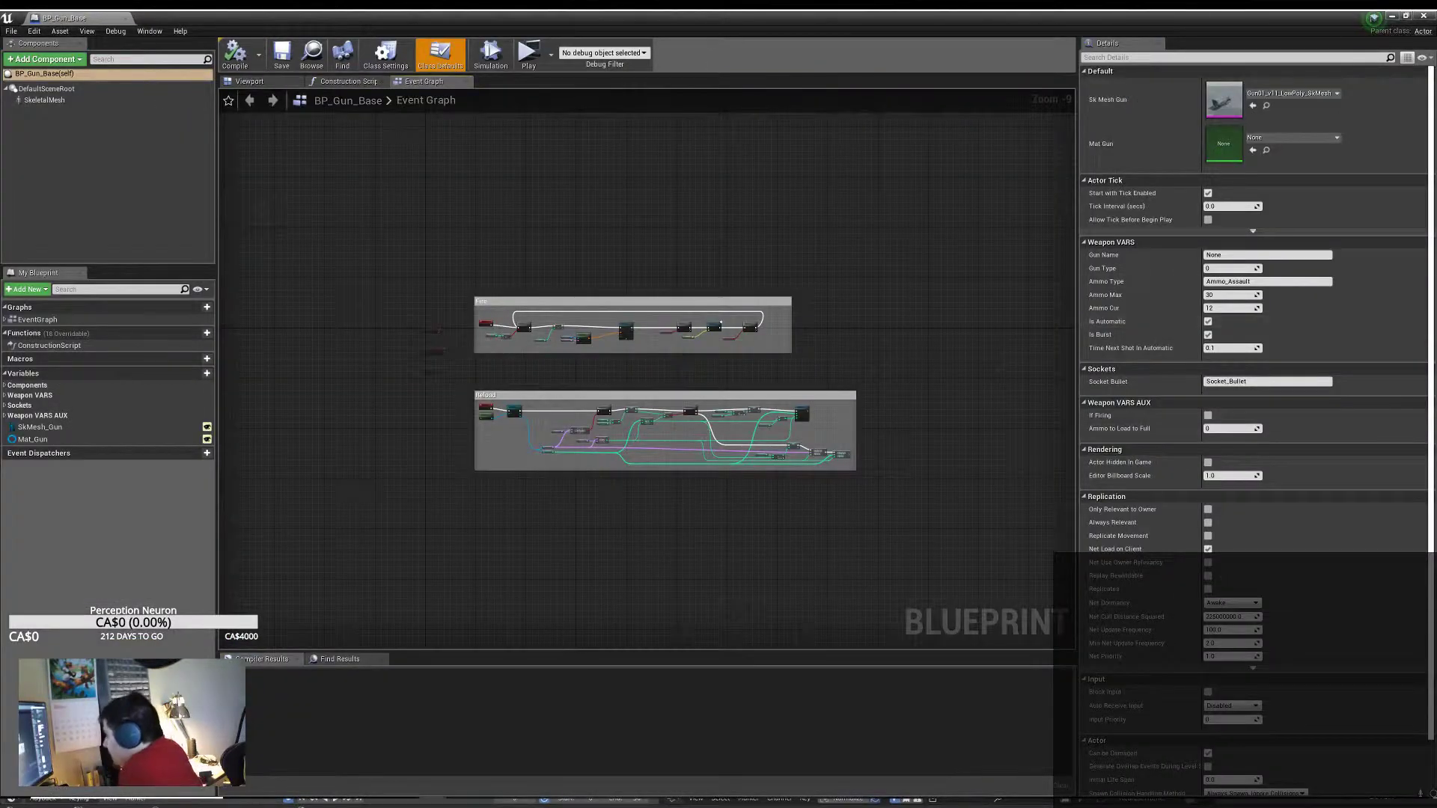
# Step: File the new AnimID integer variable under Weapon VARS and compile BP_Gun_Base
pyautogui.click(5, 396)
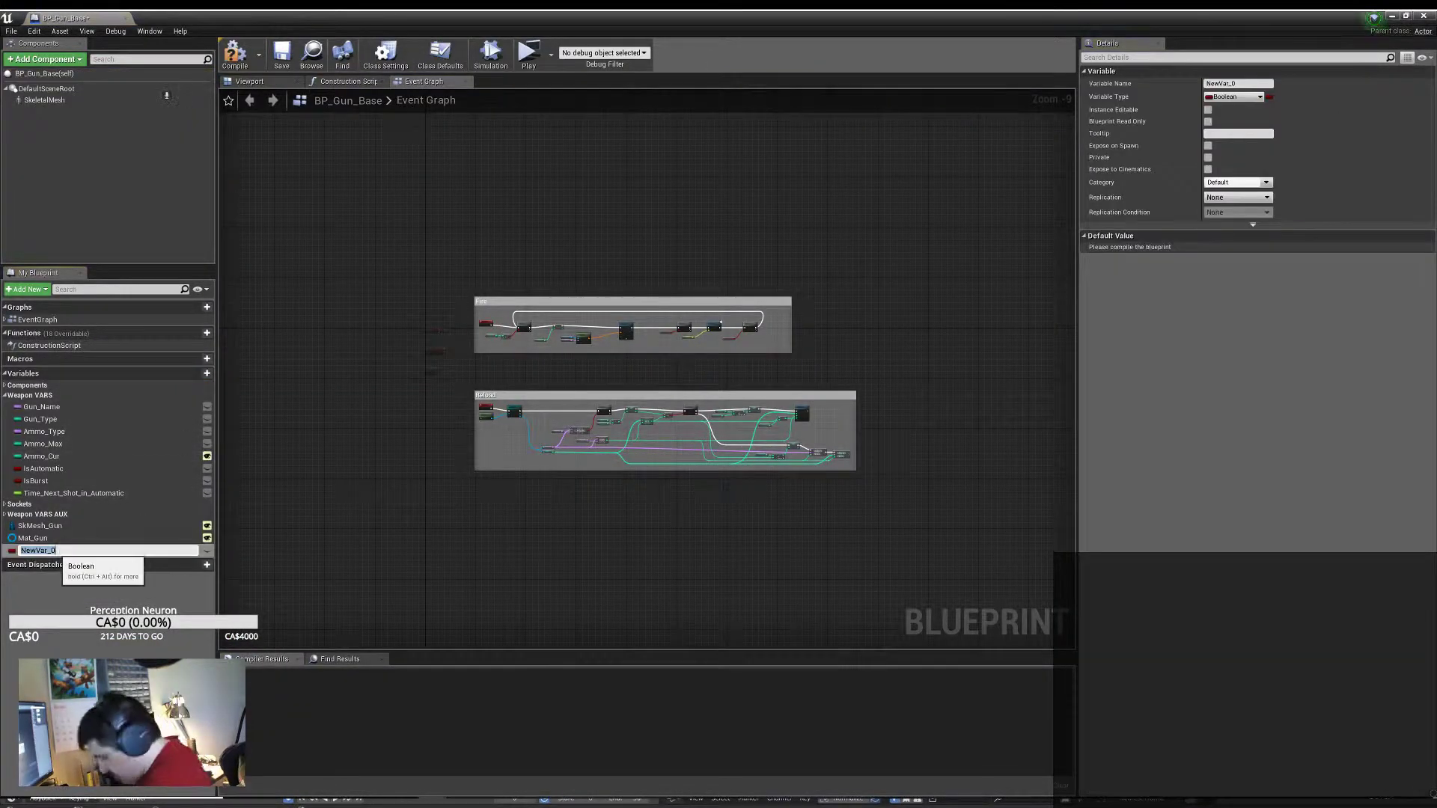
pyautogui.moveTo(30, 550); pyautogui.dragTo(39, 400)
pyautogui.write('AnimID')
pyautogui.press('F7')
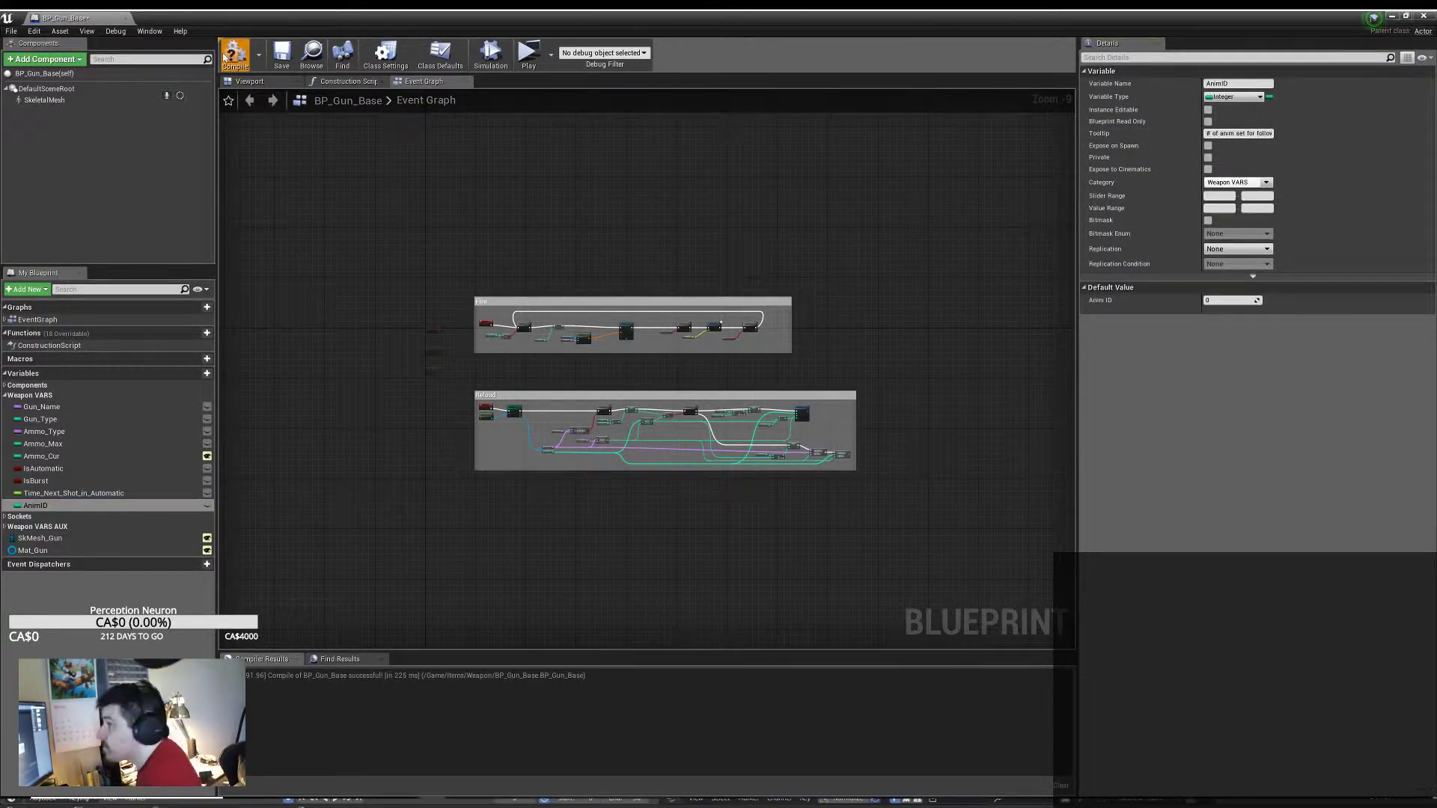
# Step: Check Anim ID in the Noname gun's Class Defaults, then return to the level editor
pyautogui.hotkey('alt', 'Tab')
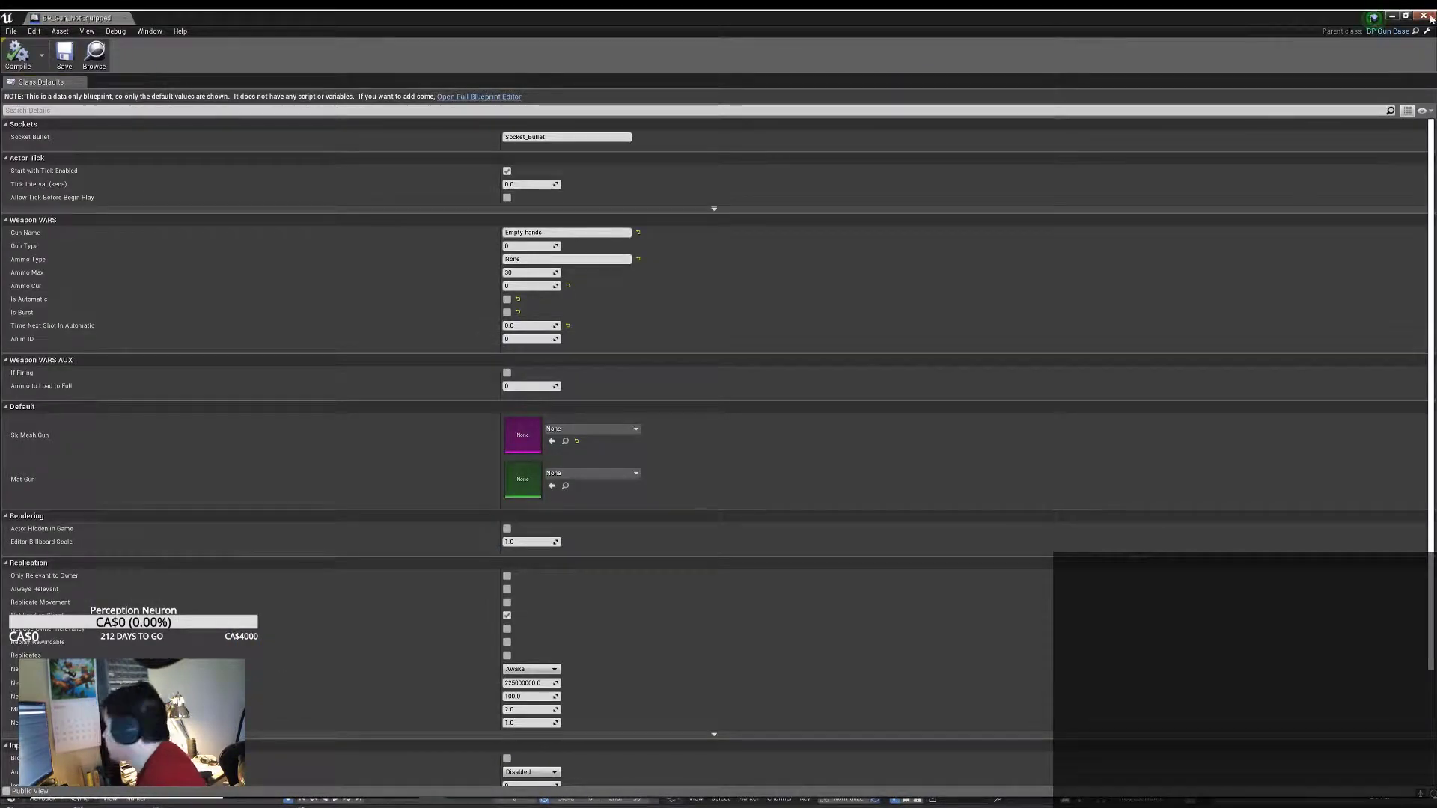
pyautogui.click(1424, 16)
pyautogui.hotkey('alt', 'Tab')
pyautogui.hotkey('alt', 'Tab')
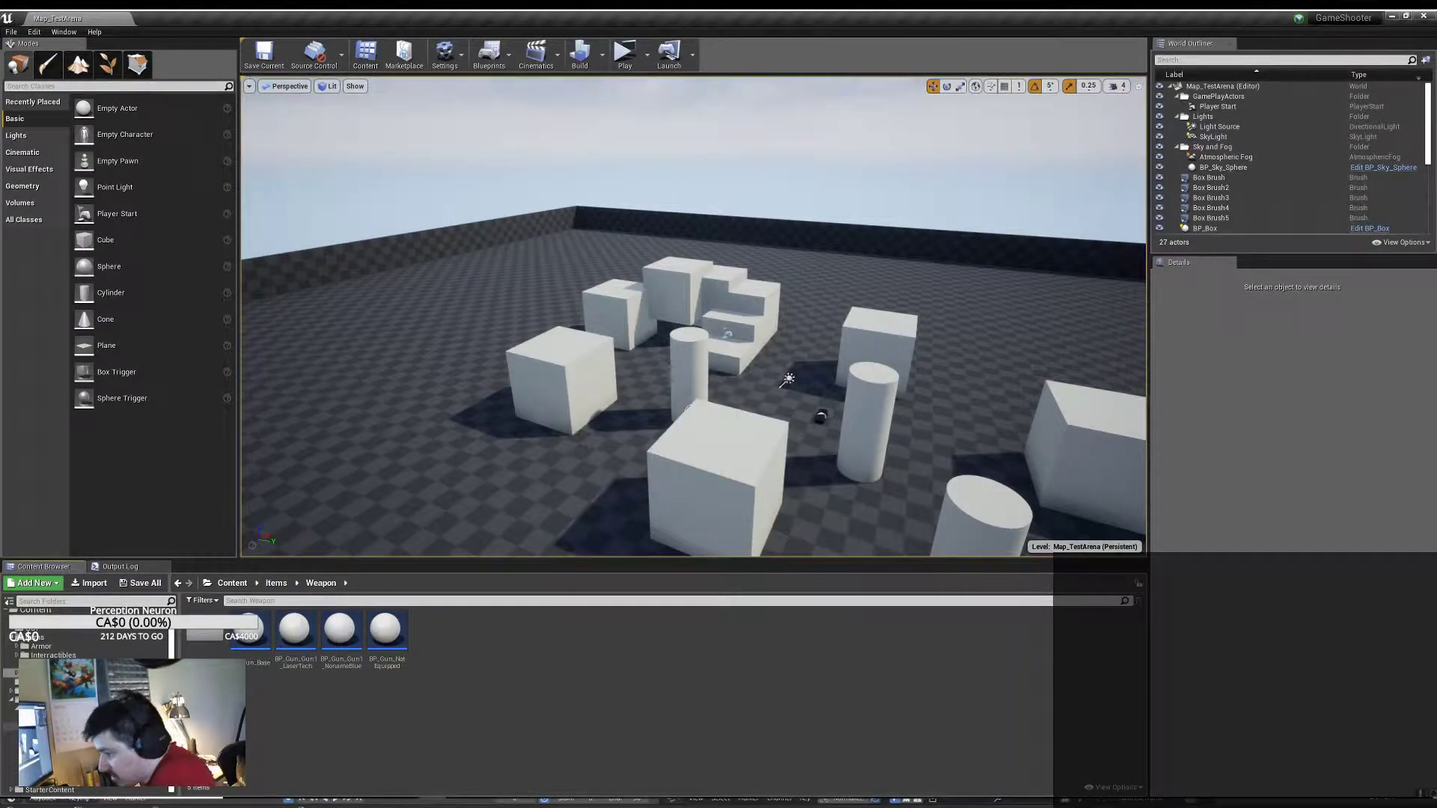
# Step: Add a Cast To BP_Gun_Base node in AnimBP_Anthro's Event Graph
pyautogui.hotkey('alt', 'Tab')
pyautogui.moveTo(848, 507); pyautogui.dragTo(889, 529)
pyautogui.write('cast to')
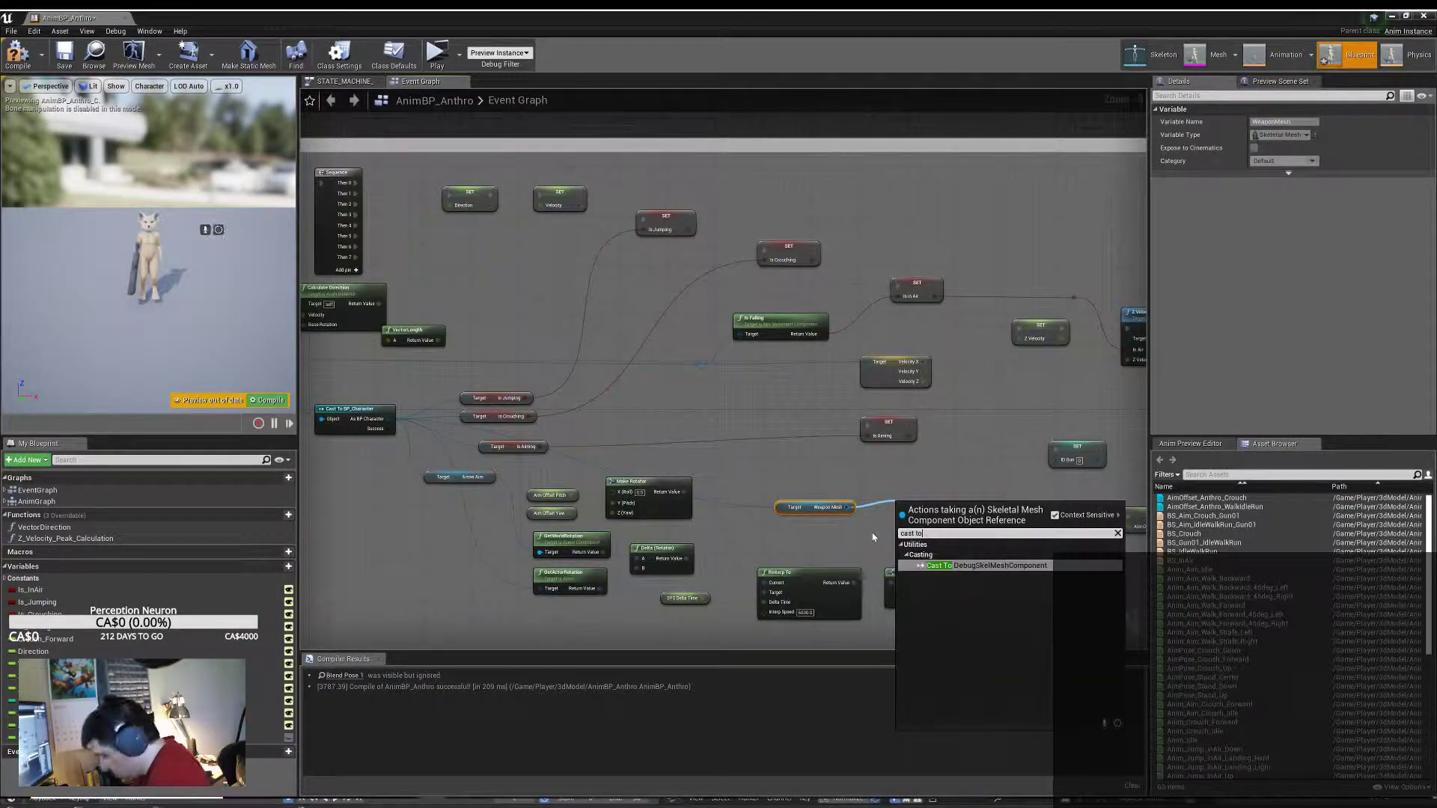
pyautogui.click(873, 537)
pyautogui.rightClick(877, 512)
pyautogui.write('cas to bp_g')
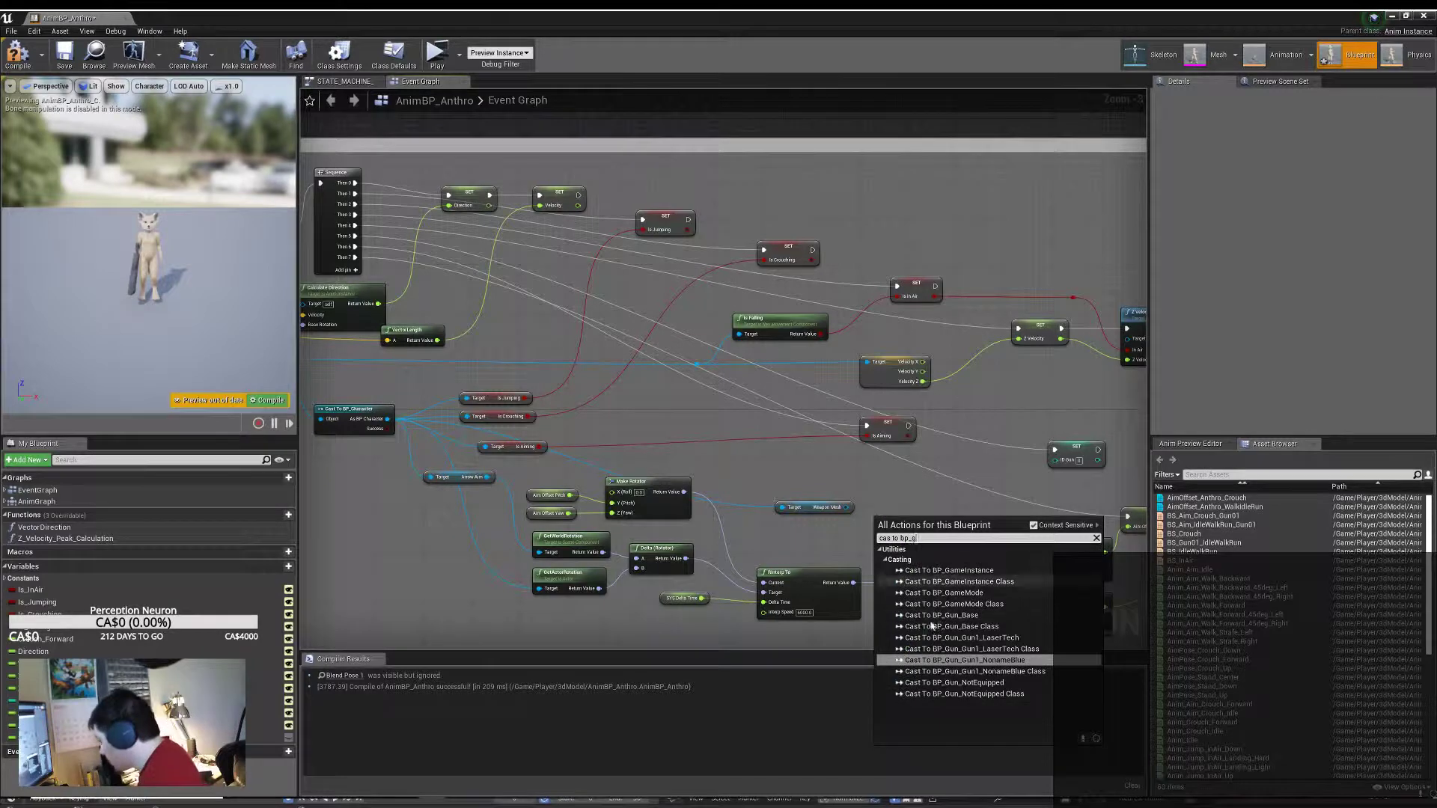
pyautogui.click(936, 615)
pyautogui.moveTo(958, 533); pyautogui.dragTo(735, 519, button='right')
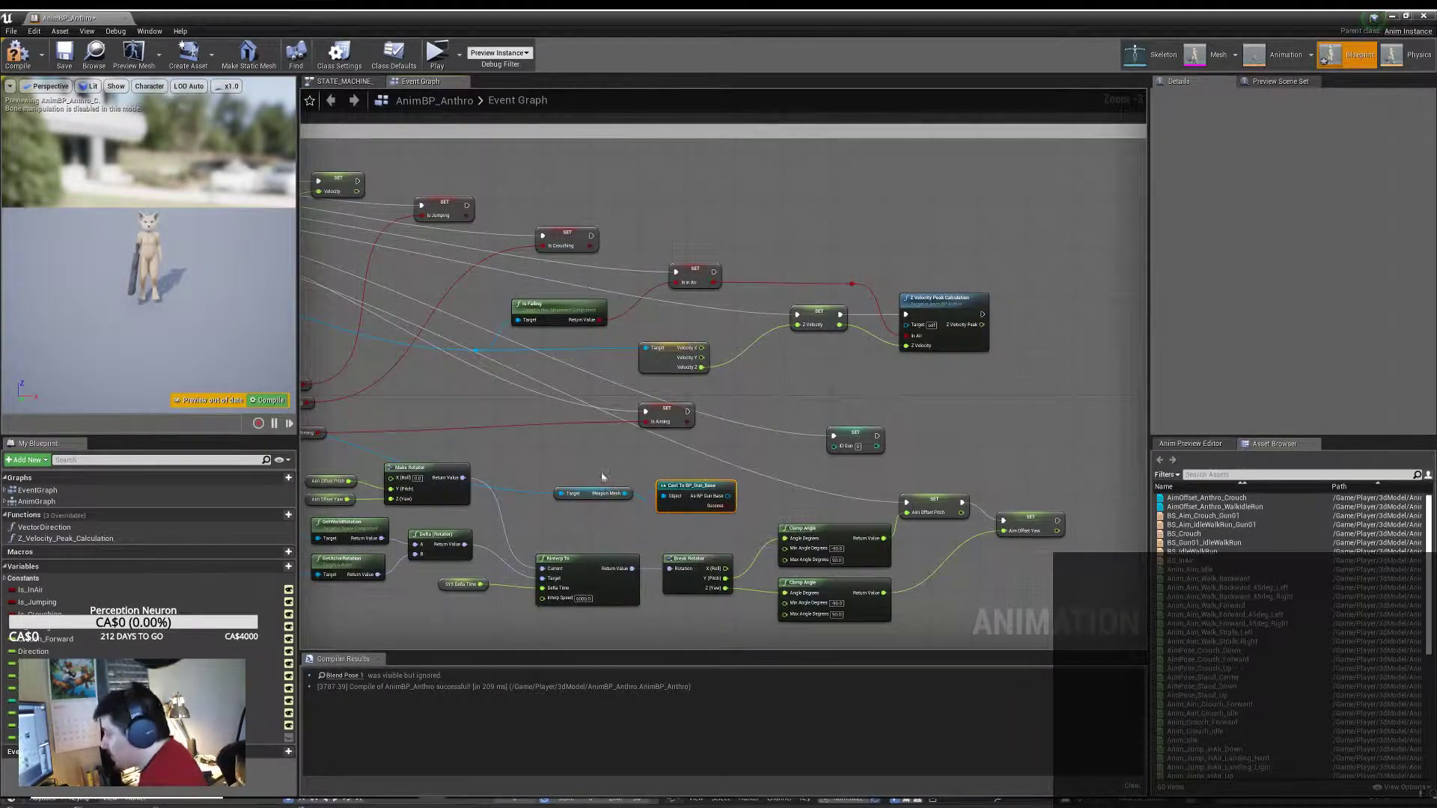
# Step: Get AnimID from the gun cast and wire two test Print String nodes to the Branch
pyautogui.moveTo(603, 477); pyautogui.dragTo(571, 468, button='right')
pyautogui.moveTo(696, 487); pyautogui.dragTo(798, 483)
pyautogui.write('animid')
pyautogui.press('Return')
pyautogui.click(798, 483)
pyautogui.rightClick(812, 451)
pyautogui.click(969, 415)
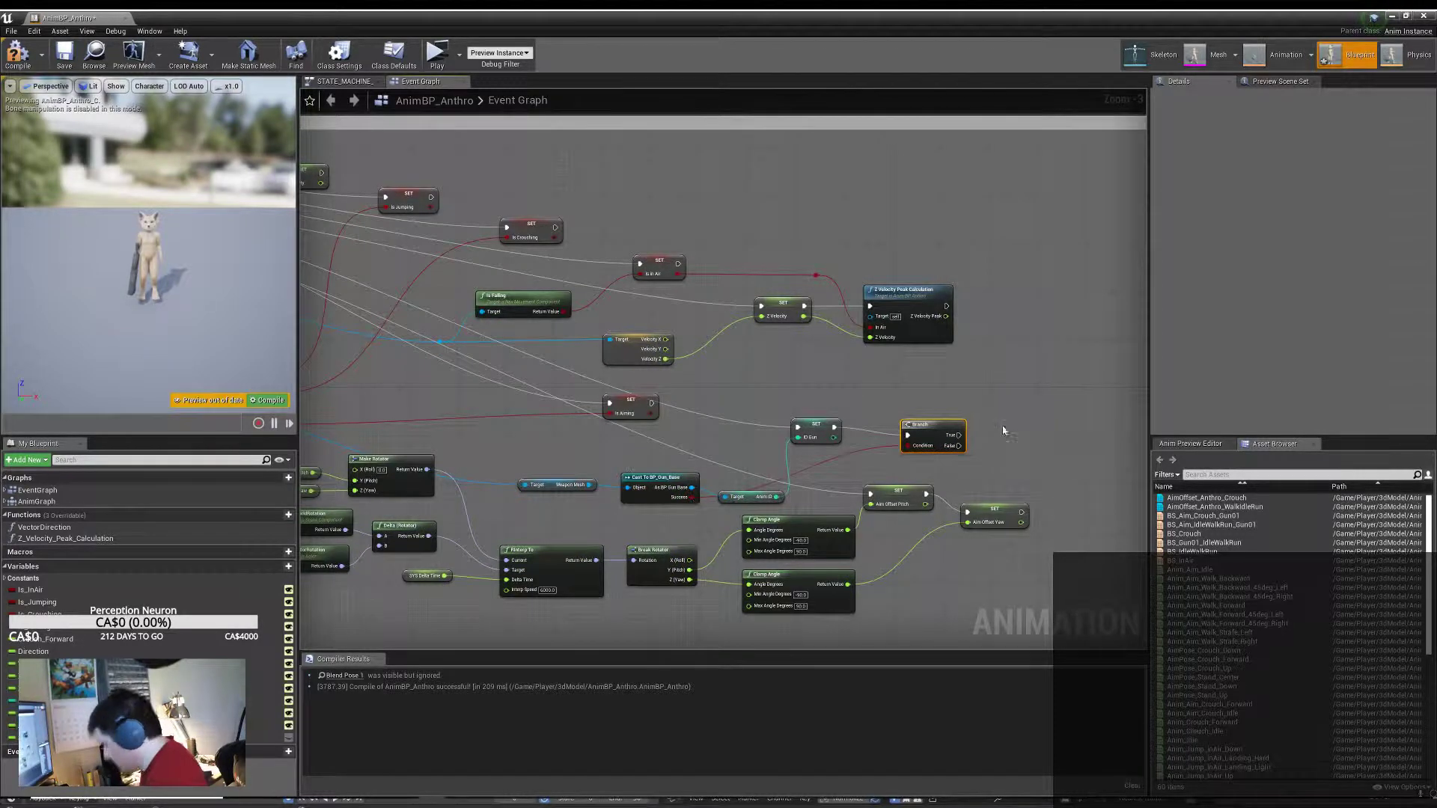
pyautogui.rightClick(1003, 431)
pyautogui.click(1044, 457)
pyautogui.moveTo(959, 435); pyautogui.dragTo(1004, 387)
# Step: Compile the anim blueprint and delete the Branch and Print String test nodes
pyautogui.click(547, 485)
pyautogui.press('F7')
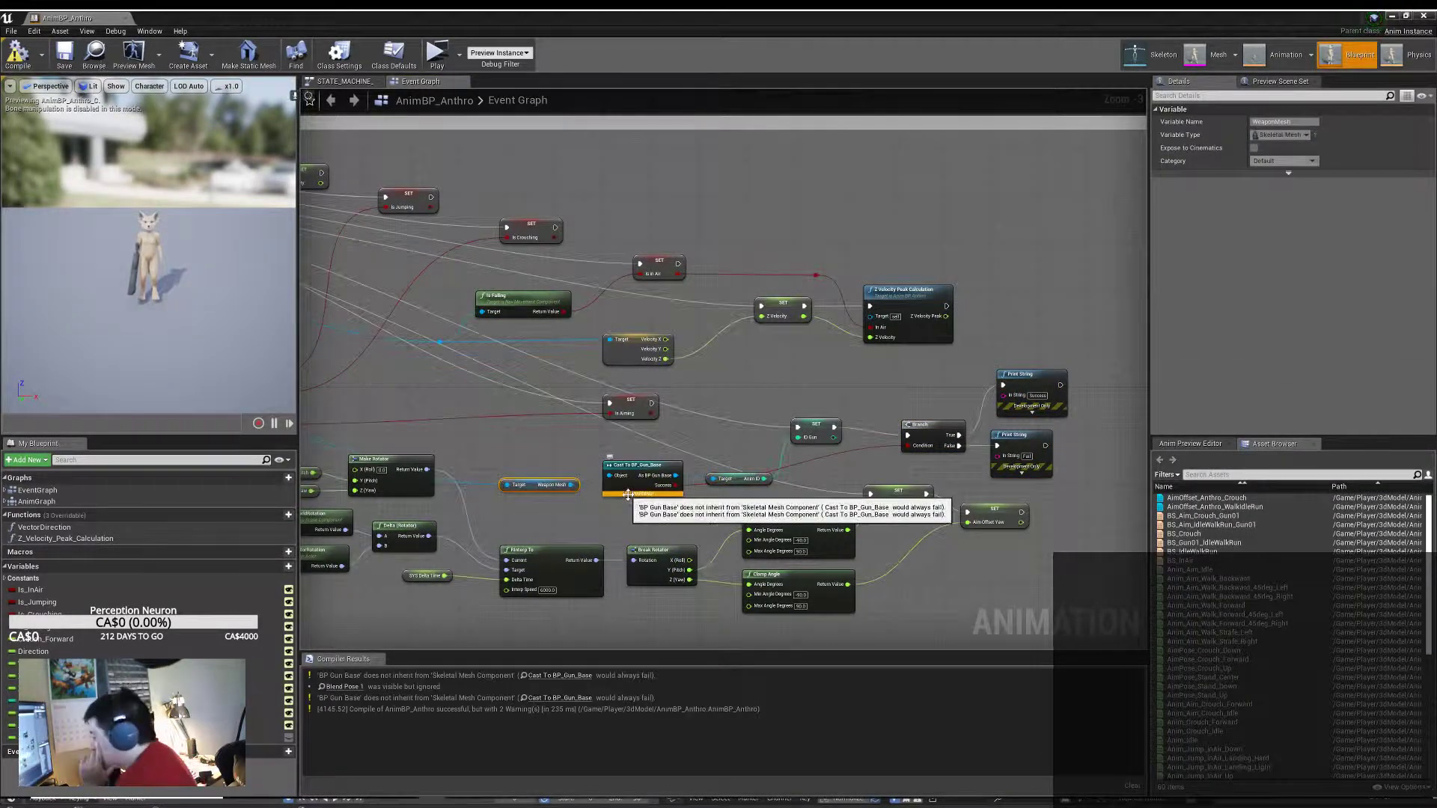
pyautogui.moveTo(927, 377); pyautogui.dragTo(1070, 483)
pyautogui.press('Delete')
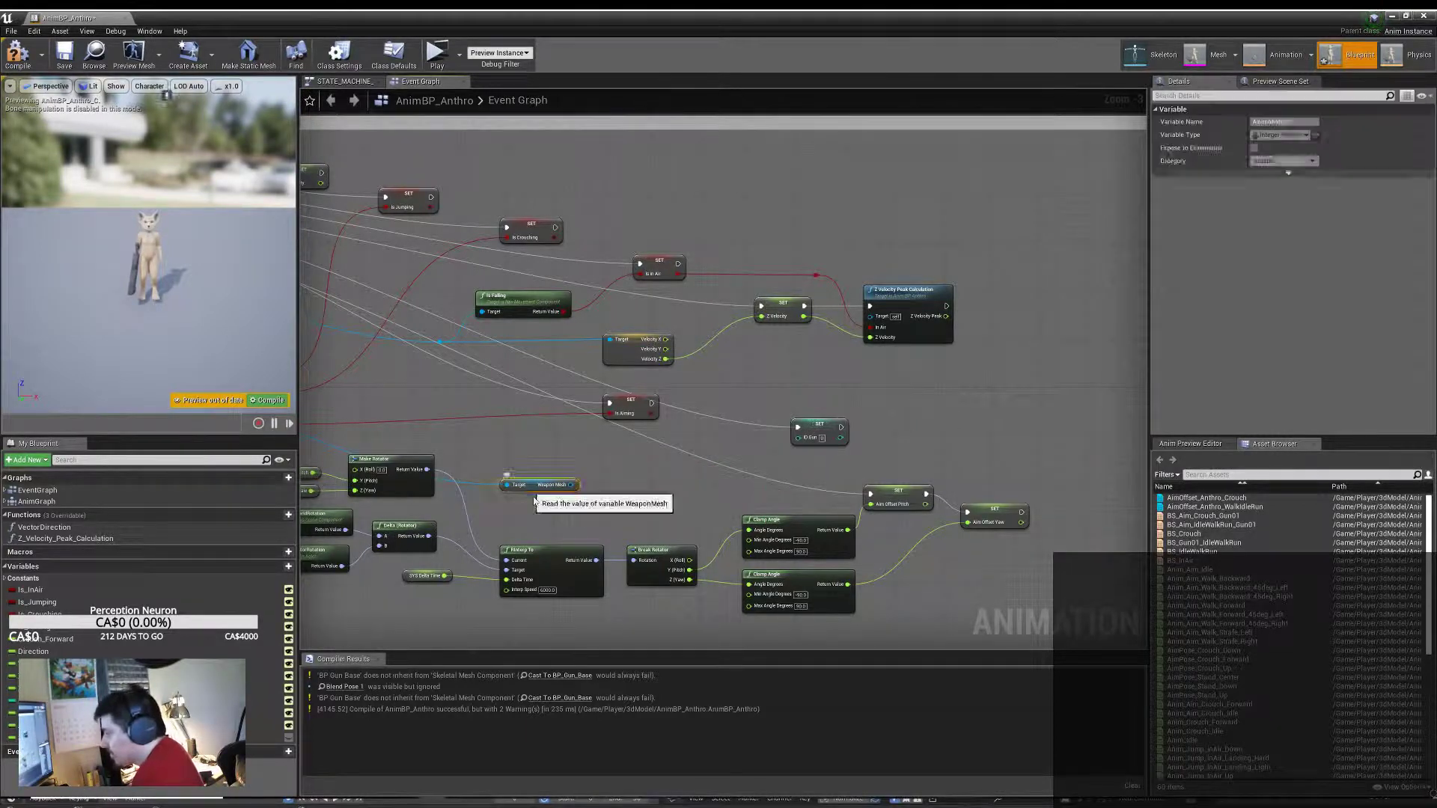
# Step: Add a Cast To BP_Gun_Base from the character cast's weapon output
pyautogui.moveTo(554, 493); pyautogui.dragTo(818, 525, button='right')
pyautogui.moveTo(397, 428); pyautogui.dragTo(622, 459)
pyautogui.hotkey('ctrl', 'a')
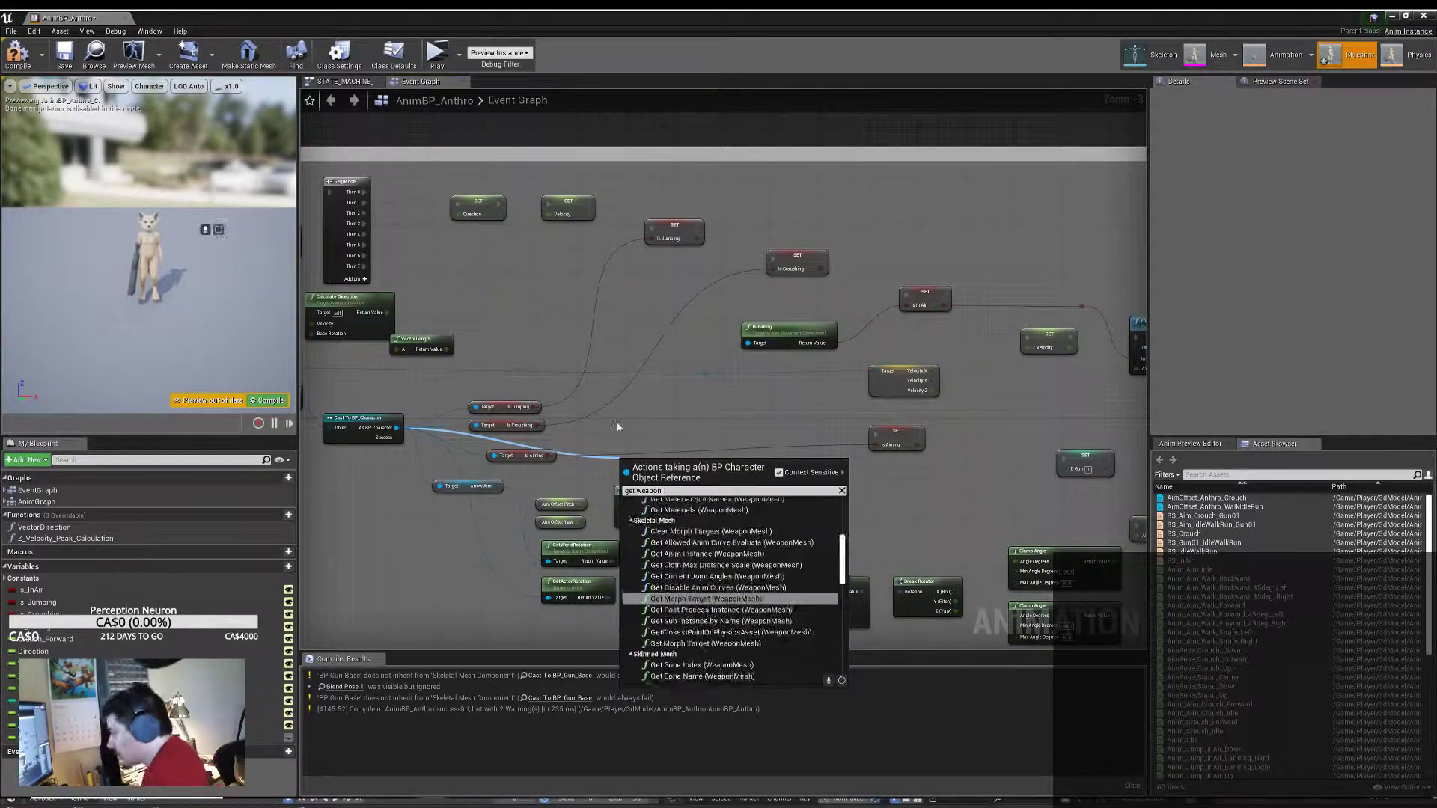
pyautogui.write('wea')
pyautogui.write('cast')
pyautogui.press('Return')
pyautogui.rightClick(789, 495)
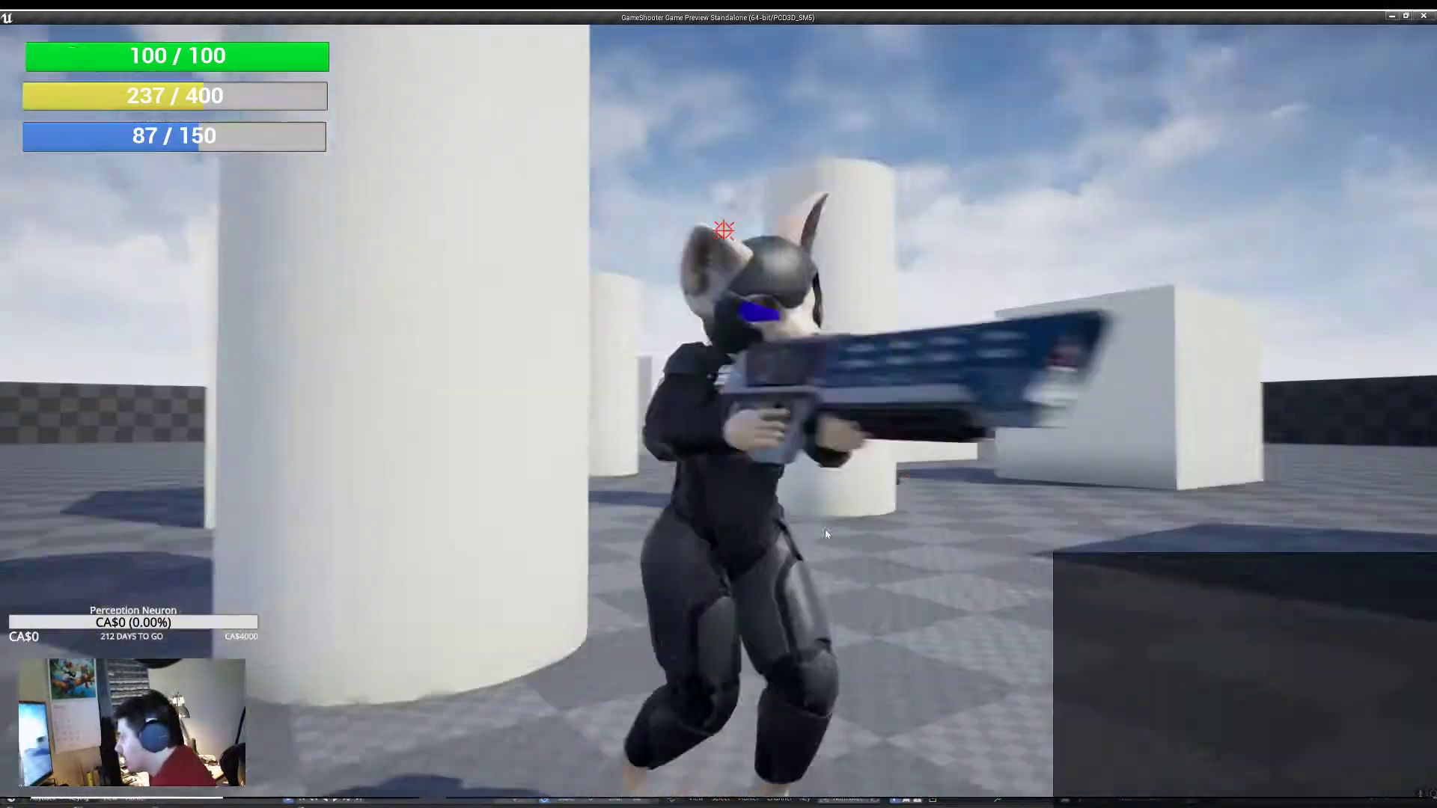
# Step: Stop the game preview, skip saving, and return to BP_Gun_Base's Event Graph
pyautogui.press('Escape')
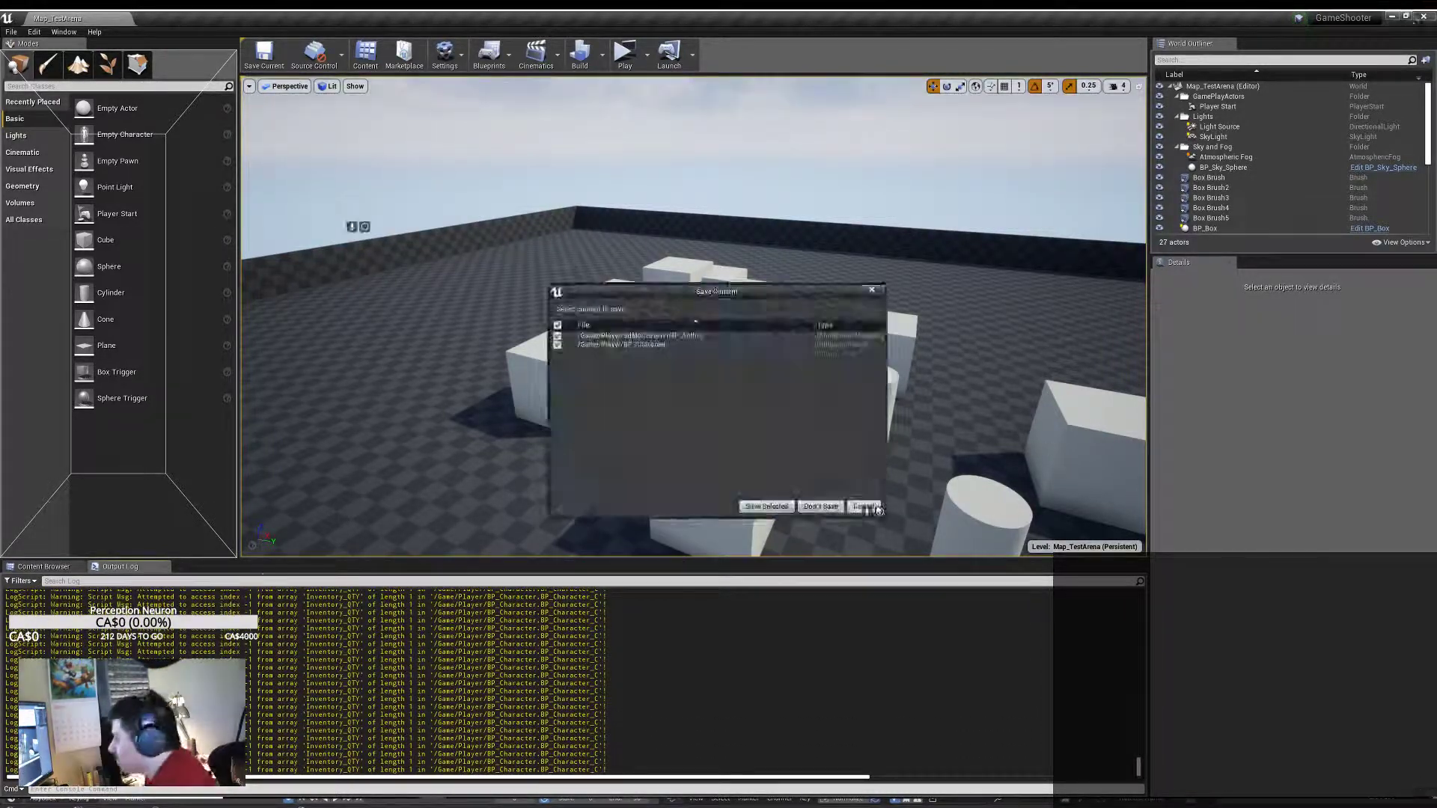
pyautogui.hotkey('alt', 'Tab')
pyautogui.scroll(-2, 423, 533)
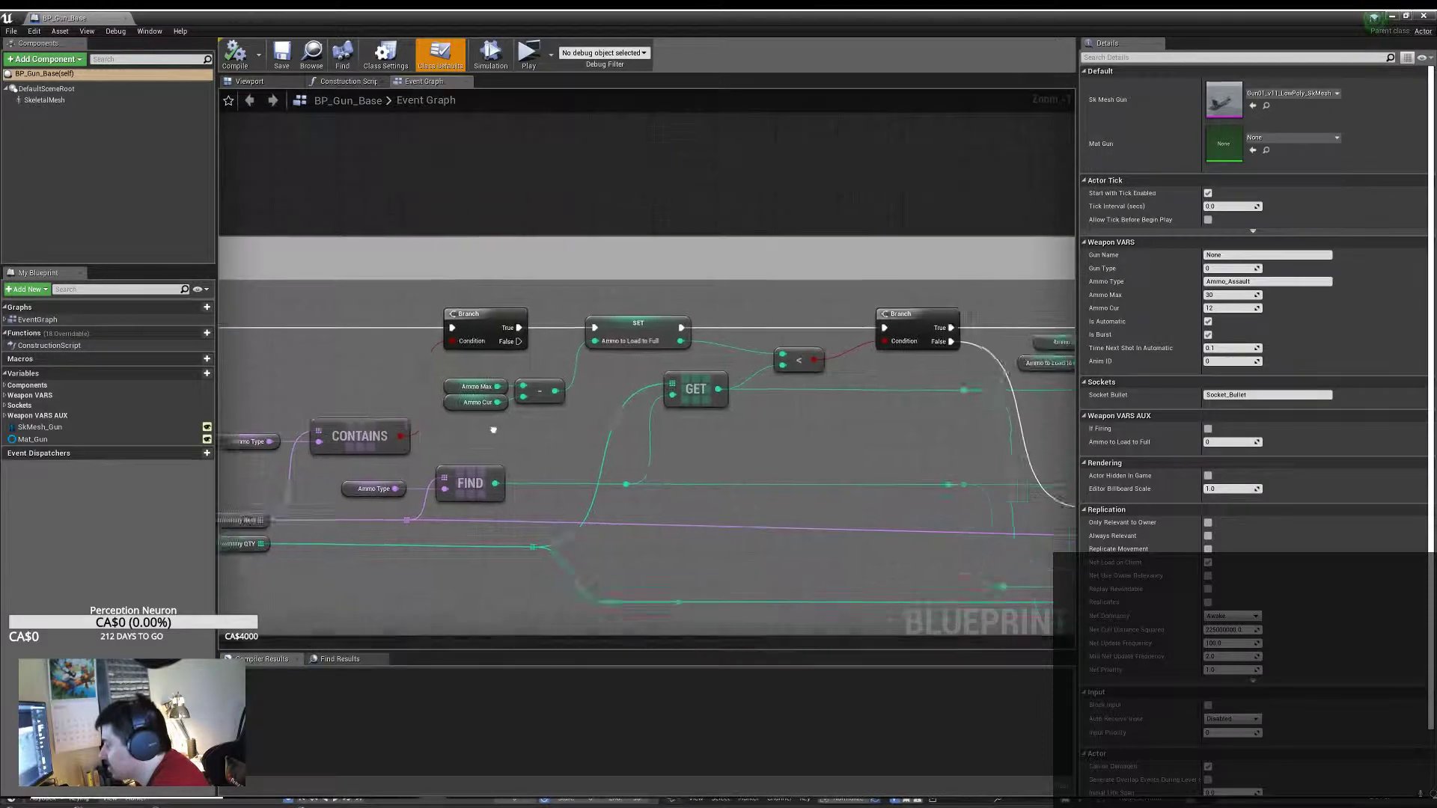
# Step: Move the Reload comment block up beside the Fire block in BP_Gun_Base's graph
pyautogui.scroll(-2, 423, 524)
pyautogui.scroll(-3, 421, 486)
pyautogui.scroll(3, 421, 458)
pyautogui.scroll(2, 491, 535)
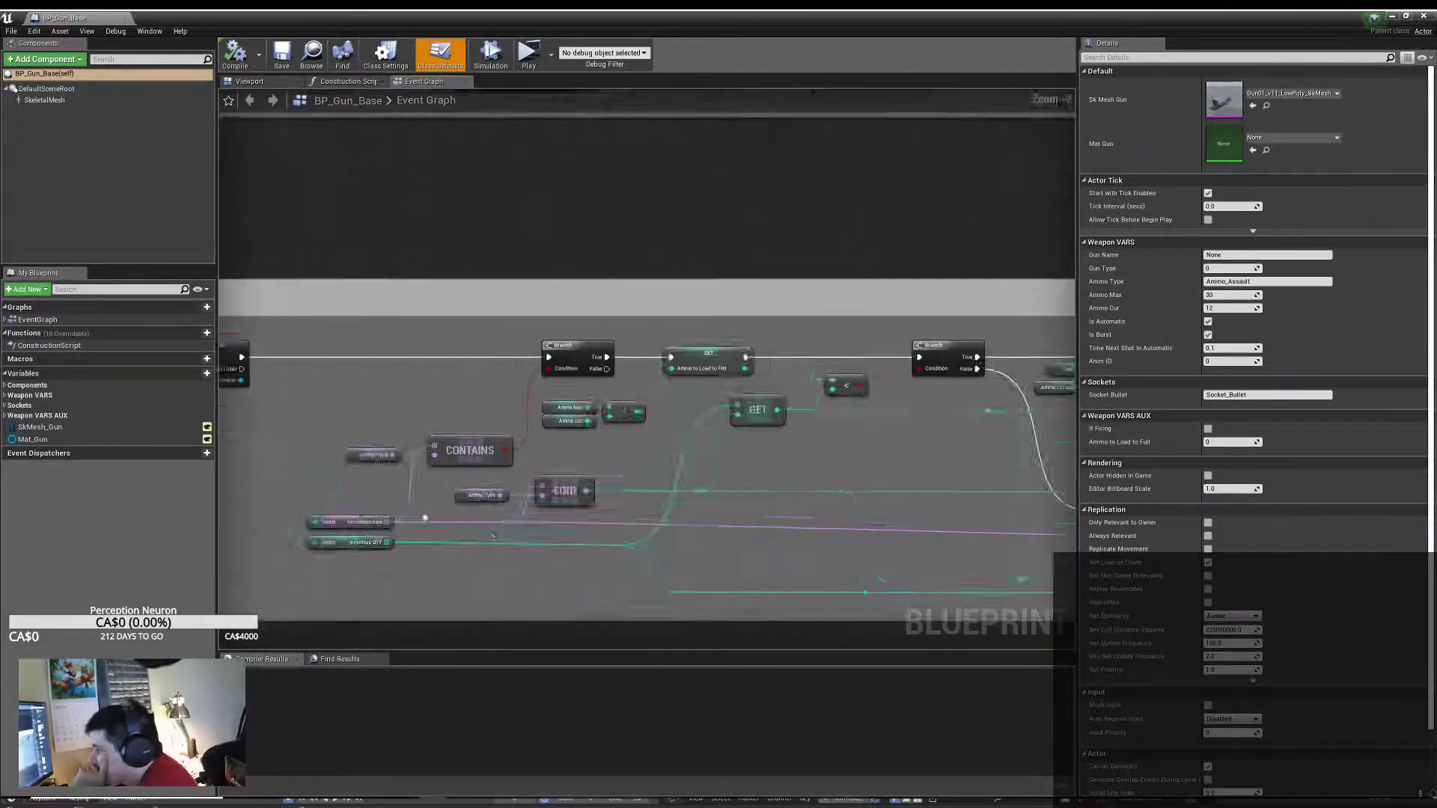
pyautogui.moveTo(500, 445); pyautogui.dragTo(458, 448, button='right')
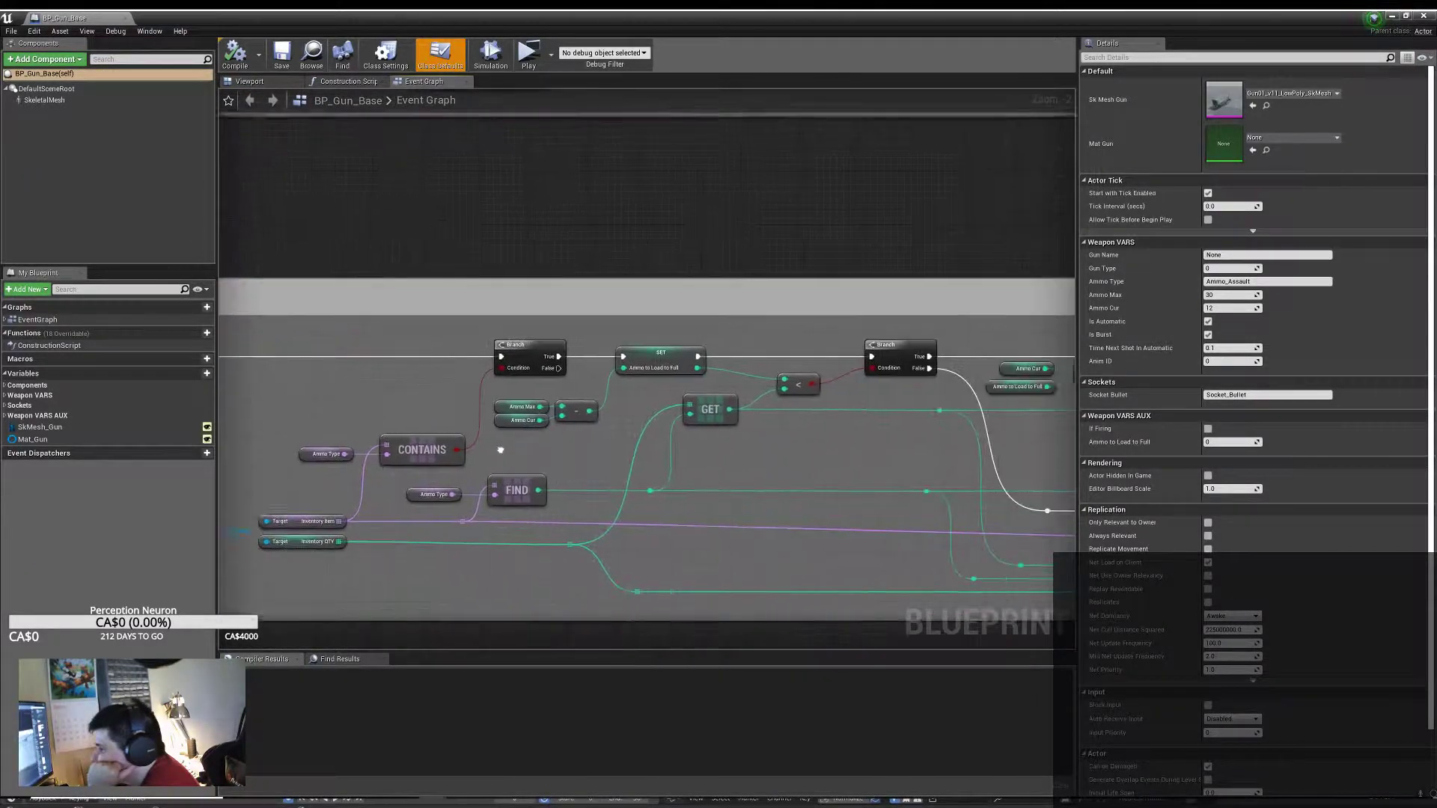
pyautogui.moveTo(458, 448)
pyautogui.mouseDown(button='right')
pyautogui.moveTo(773, 439)
pyautogui.moveTo(614, 479)
pyautogui.moveTo(659, 554)
pyautogui.mouseUp(button='right')
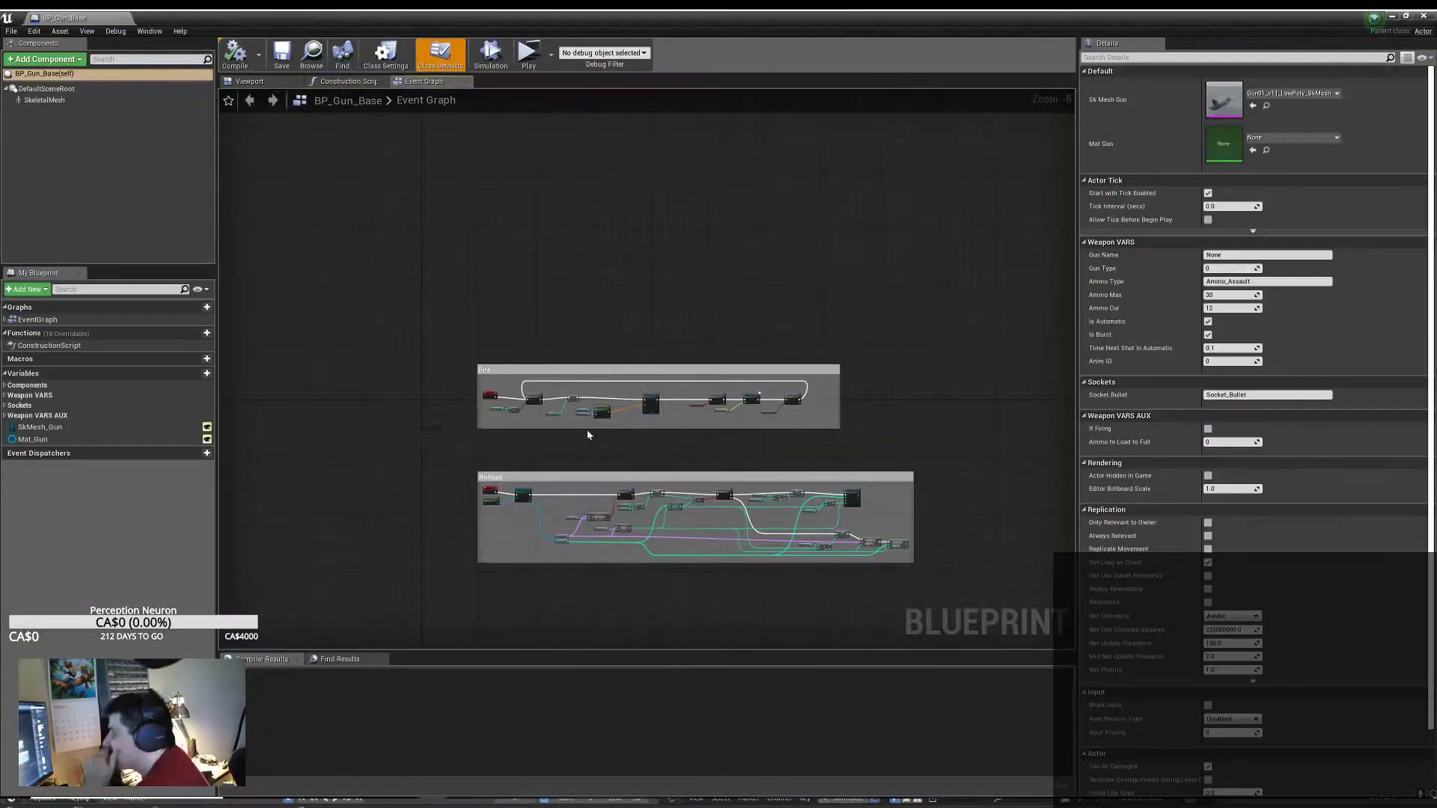
pyautogui.moveTo(588, 435); pyautogui.dragTo(489, 382, button='right')
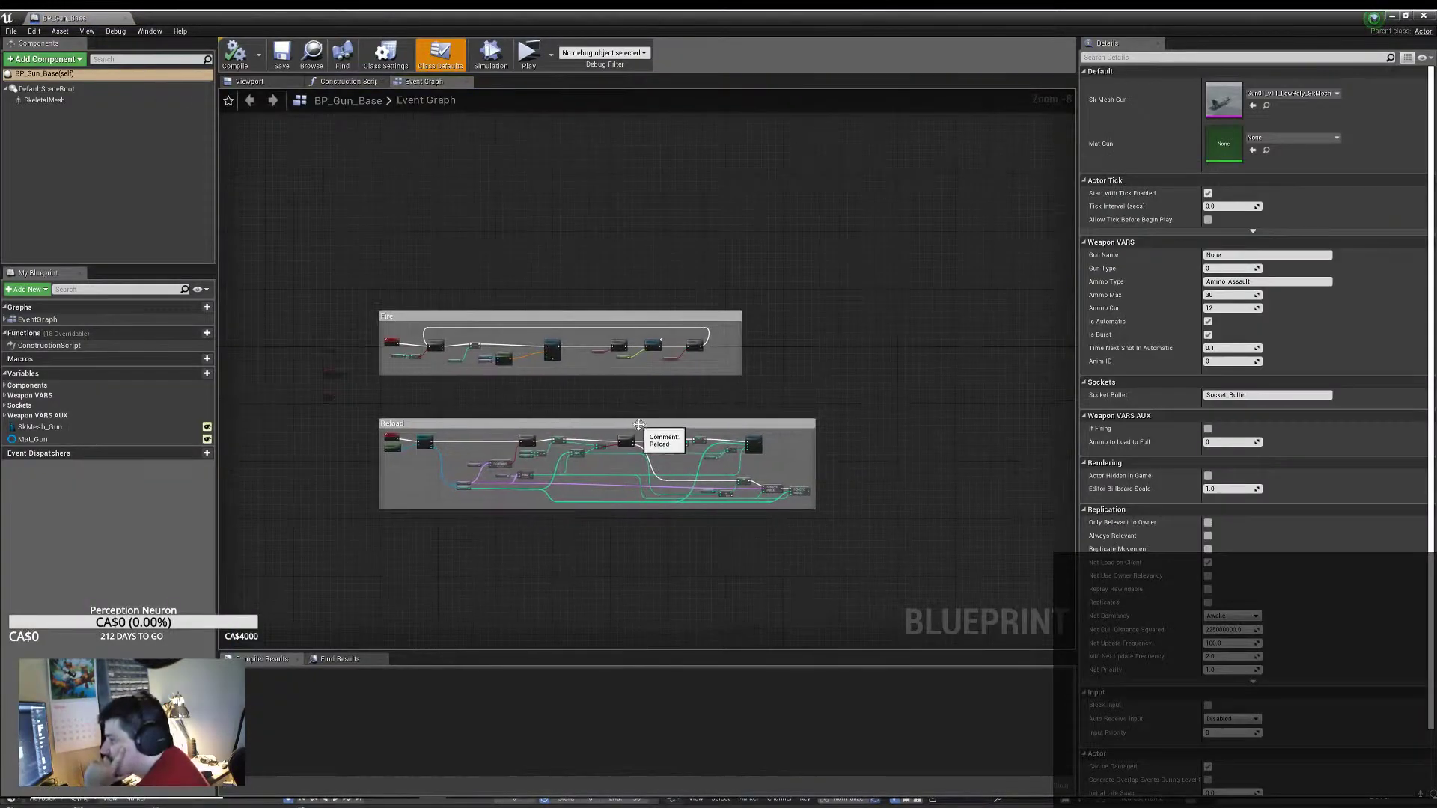
pyautogui.moveTo(524, 449); pyautogui.dragTo(524, 424)
pyautogui.moveTo(425, 313); pyautogui.dragTo(472, 328, button='right')
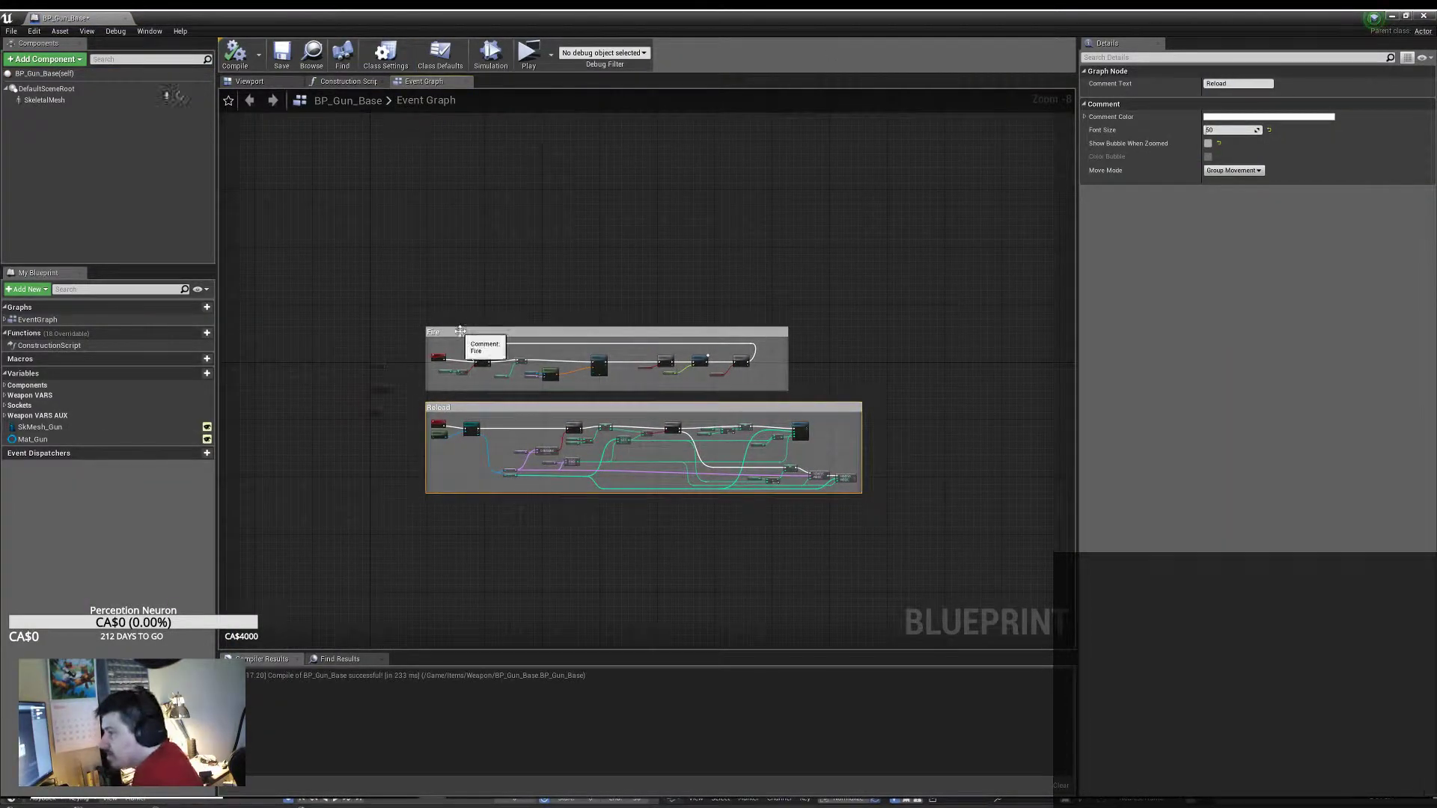
pyautogui.scroll(3, 472, 393)
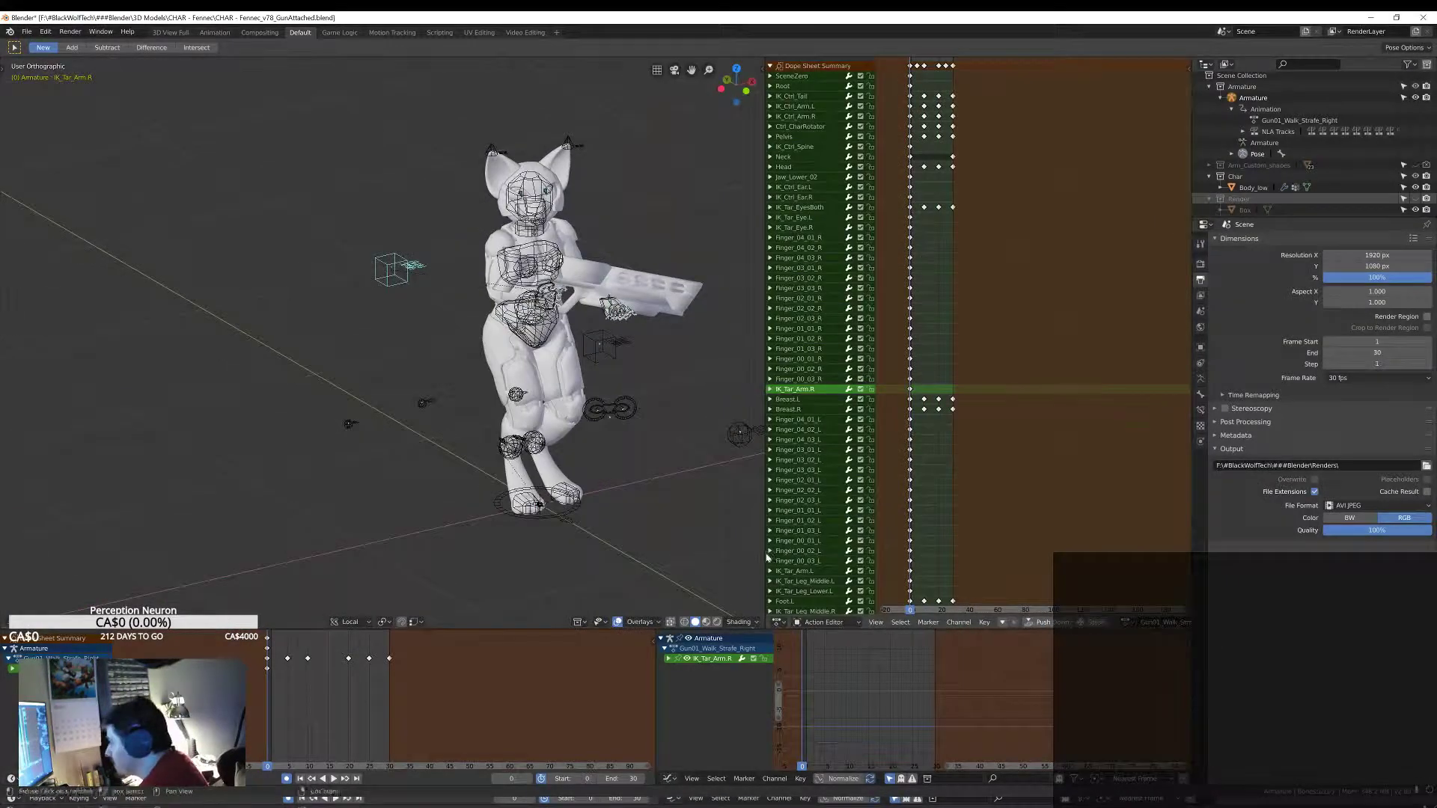
# Step: Make Gun01_Crouch_Idle the active action and set the scene end frame to 60
pyautogui.click(986, 692)
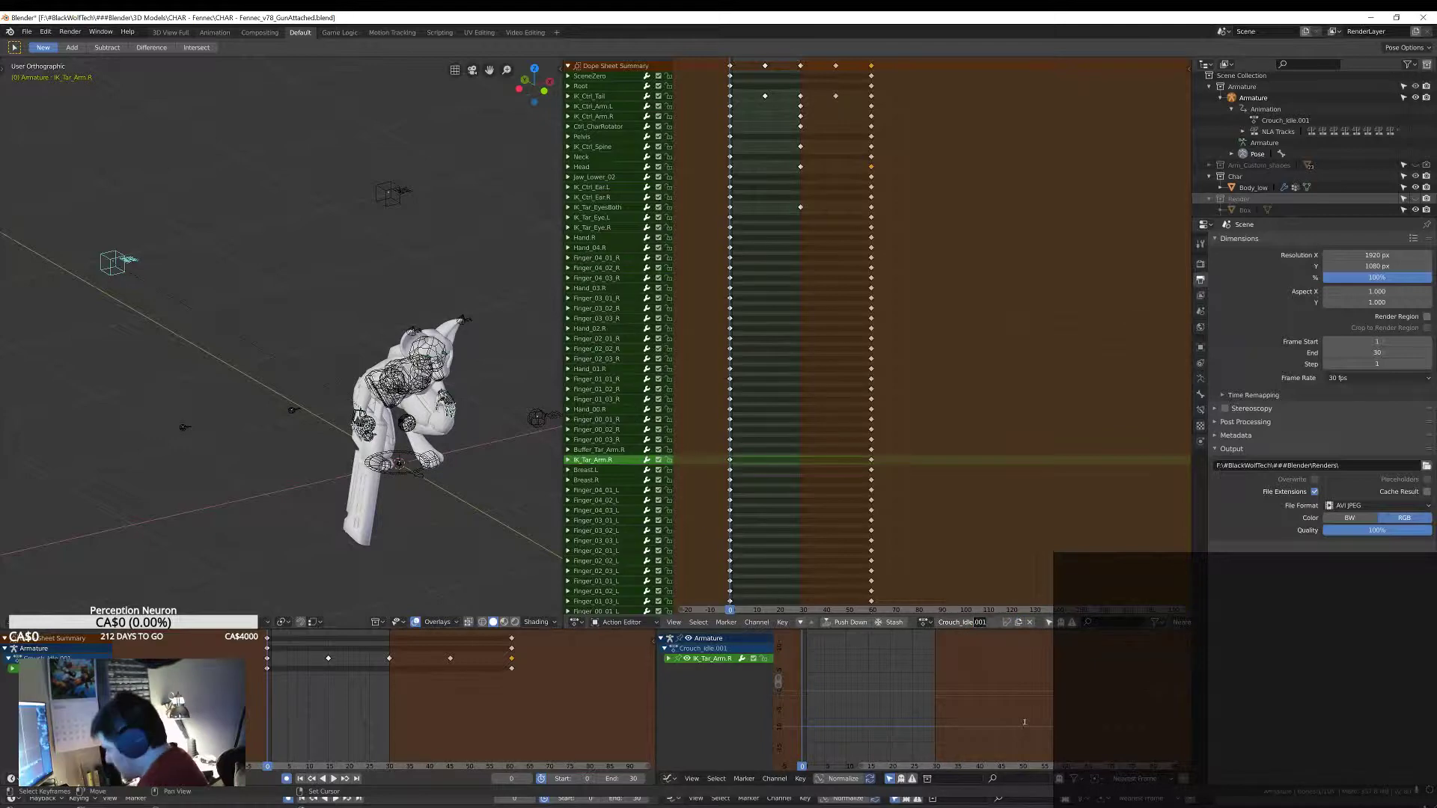
pyautogui.doubleClick(1377, 353)
pyautogui.write('60')
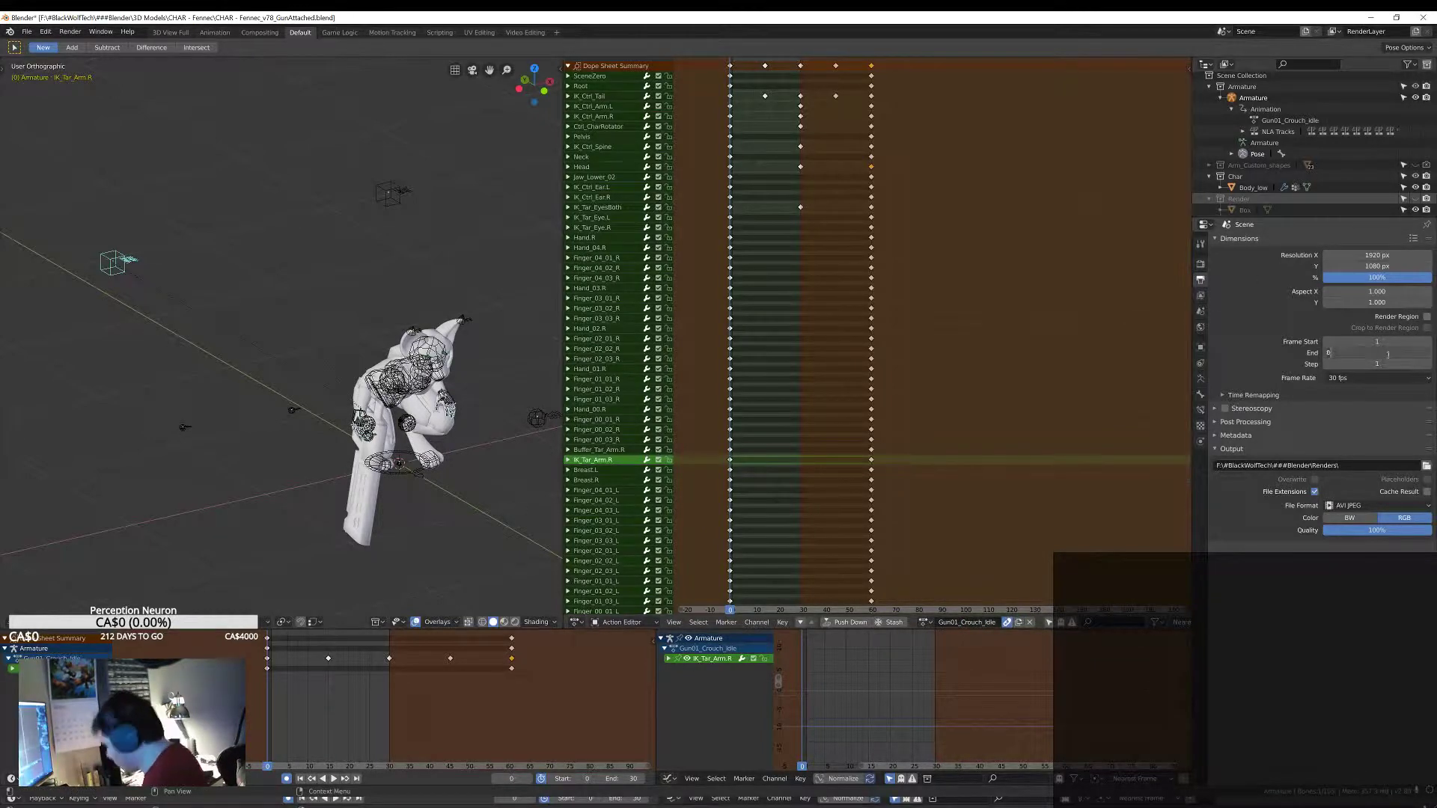
pyautogui.press('Return')
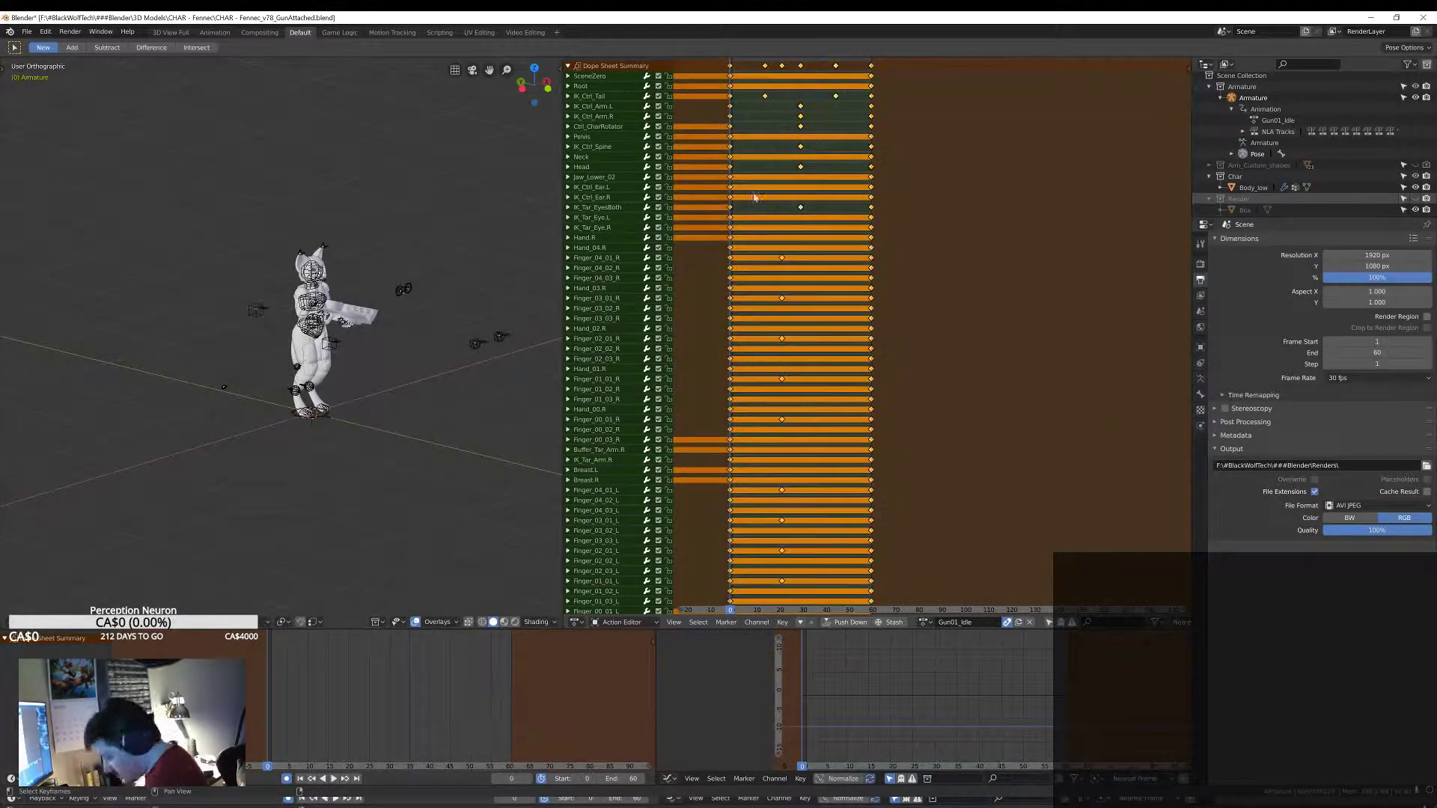
# Step: Paste the copied keyframes at a later frame, select them, and preview the animation
pyautogui.click(961, 193)
pyautogui.hotkey('ctrl', 'v')
pyautogui.moveTo(942, 243); pyautogui.dragTo(985, 442)
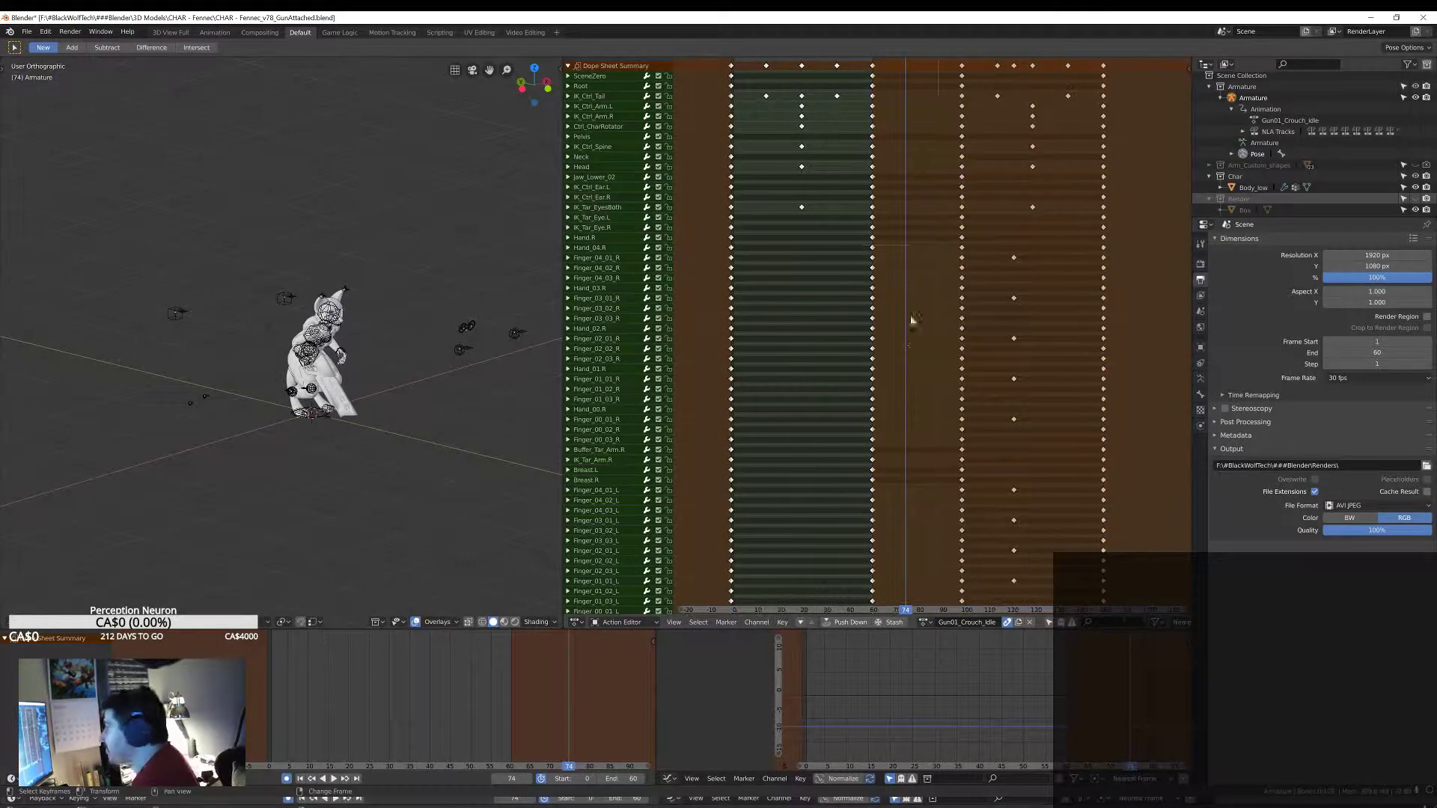
pyautogui.scroll(-5, 935, 366)
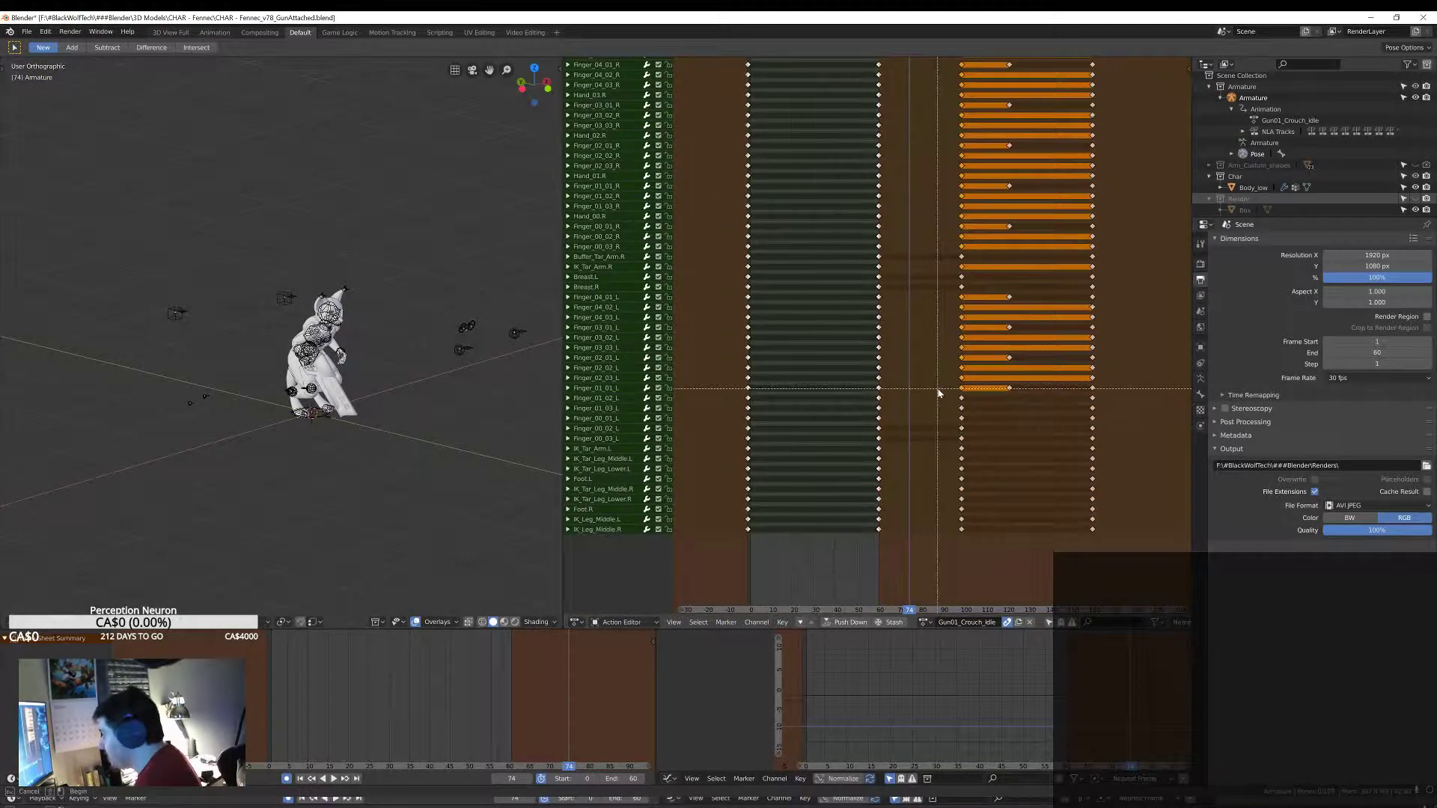
pyautogui.press('space')
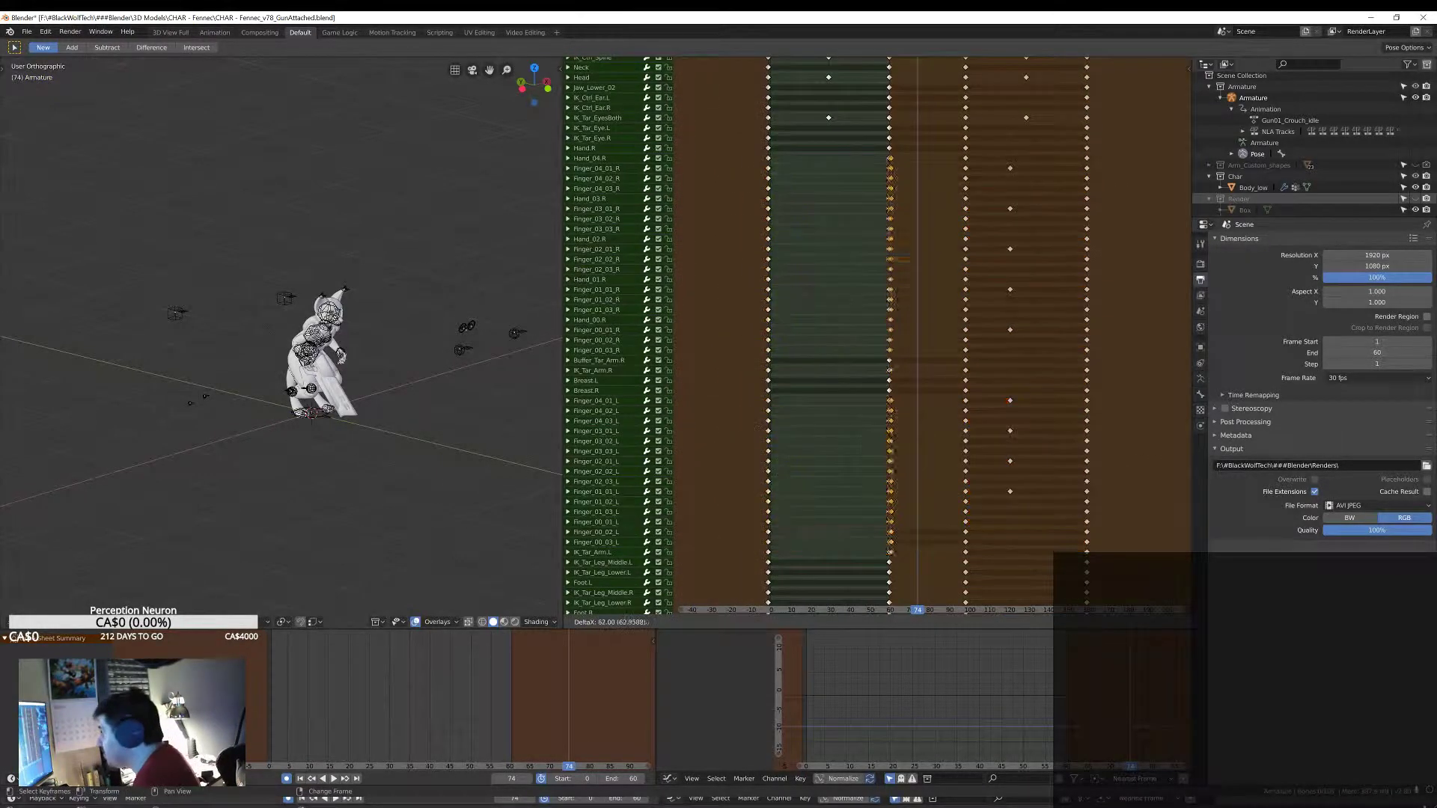
pyautogui.scroll(10, 969, 89)
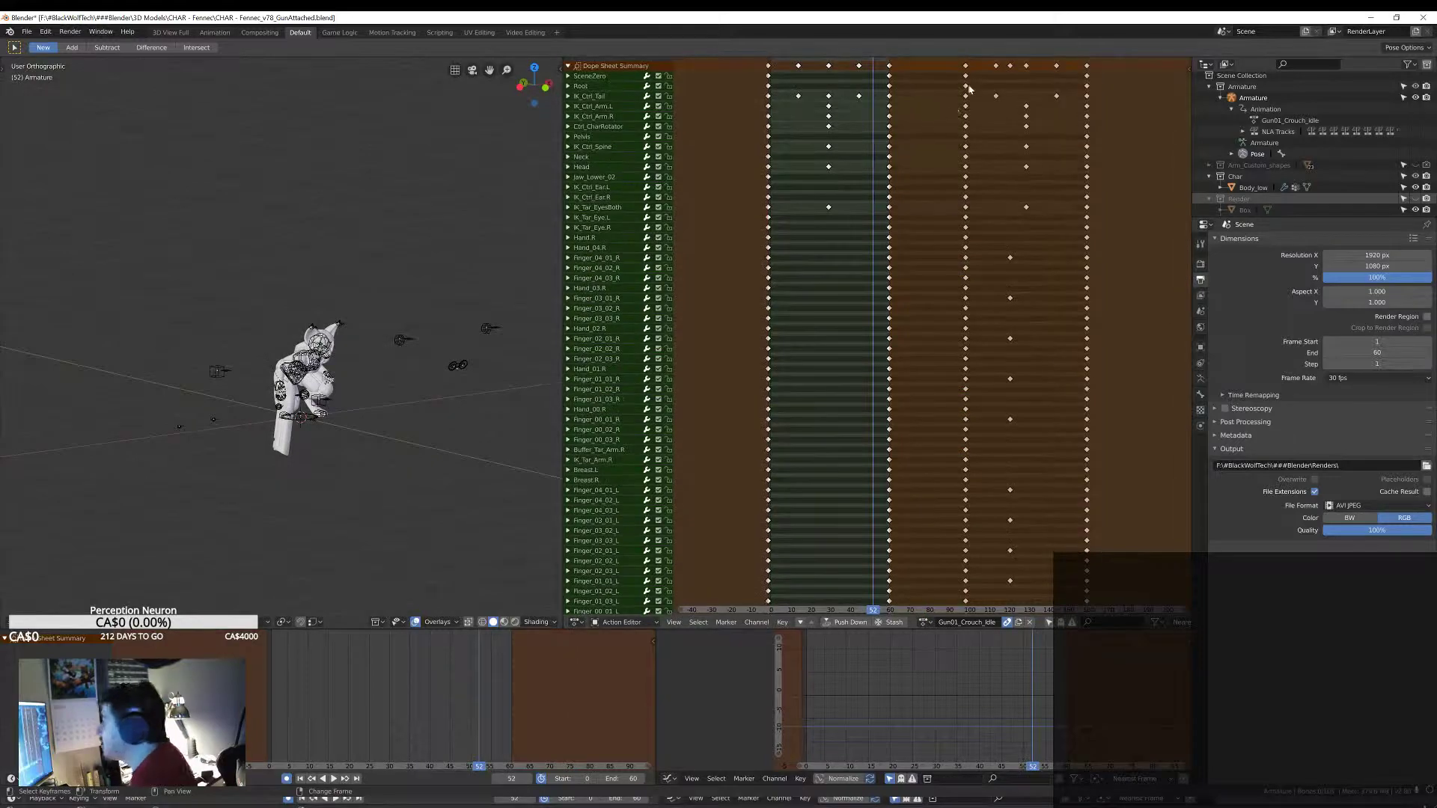
pyautogui.click(828, 116)
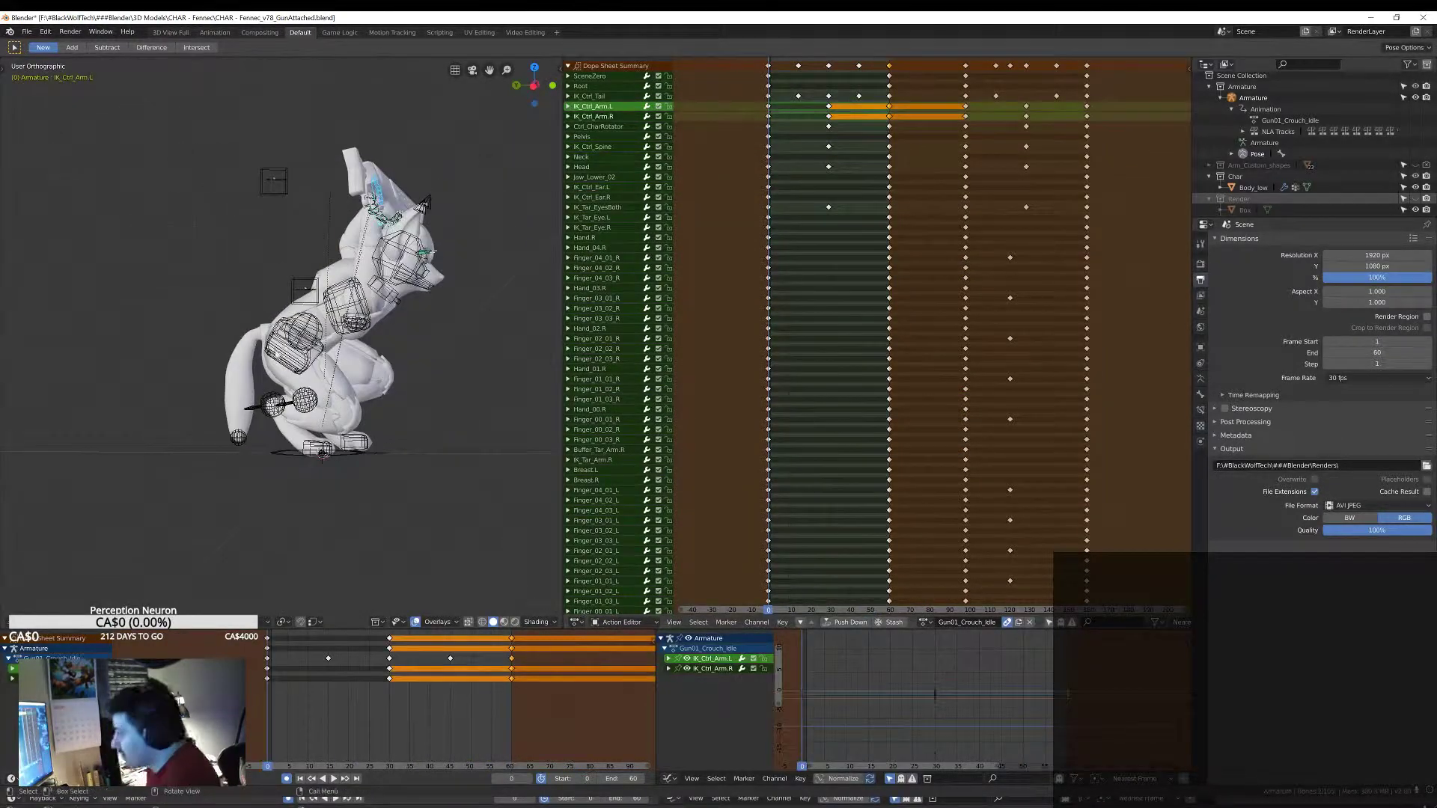
# Step: Reposition and rotate the selected arm control while viewing the fox from the front
pyautogui.click(351, 412)
pyautogui.moveTo(352, 412); pyautogui.dragTo(418, 392, button='middle')
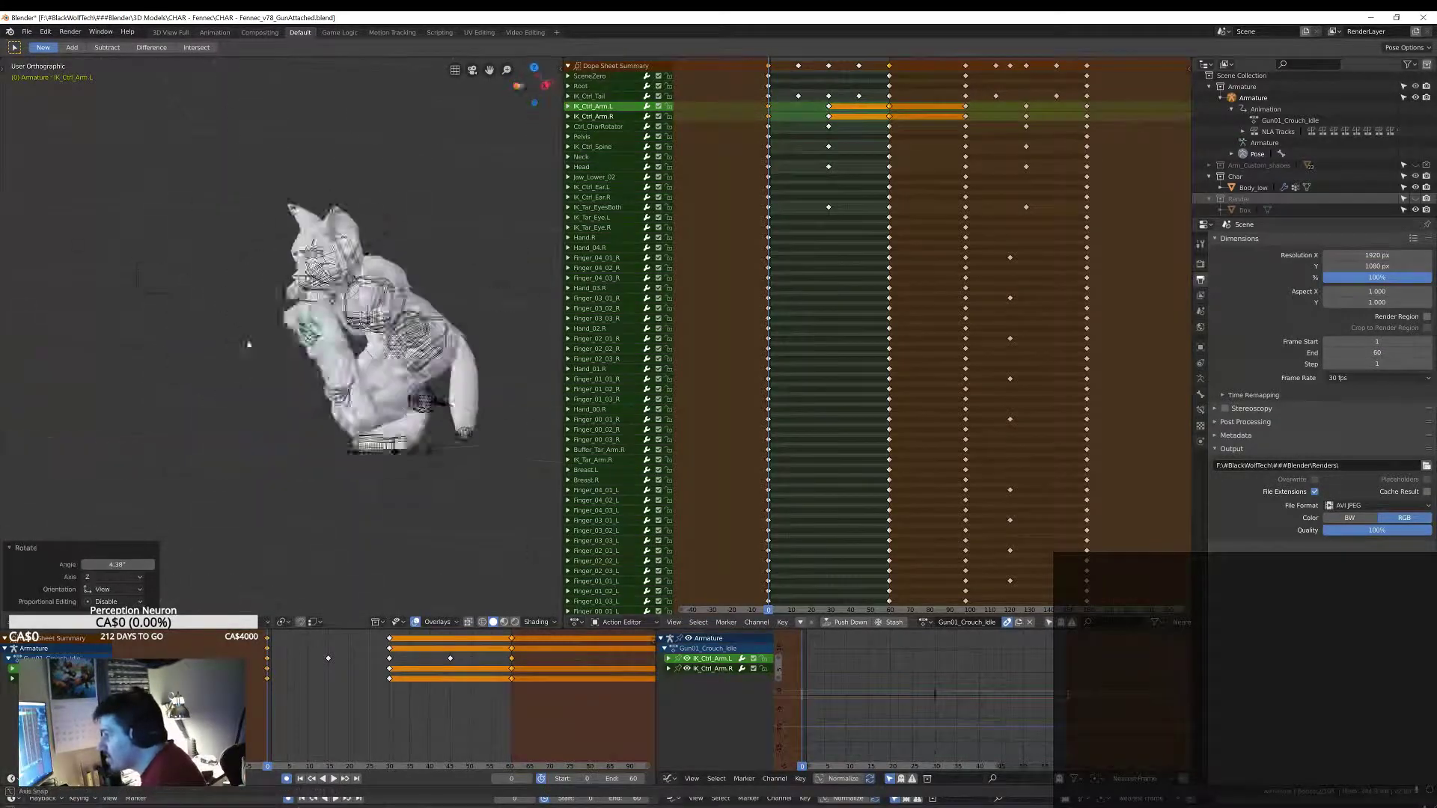
pyautogui.moveTo(417, 393); pyautogui.dragTo(369, 350, button='middle')
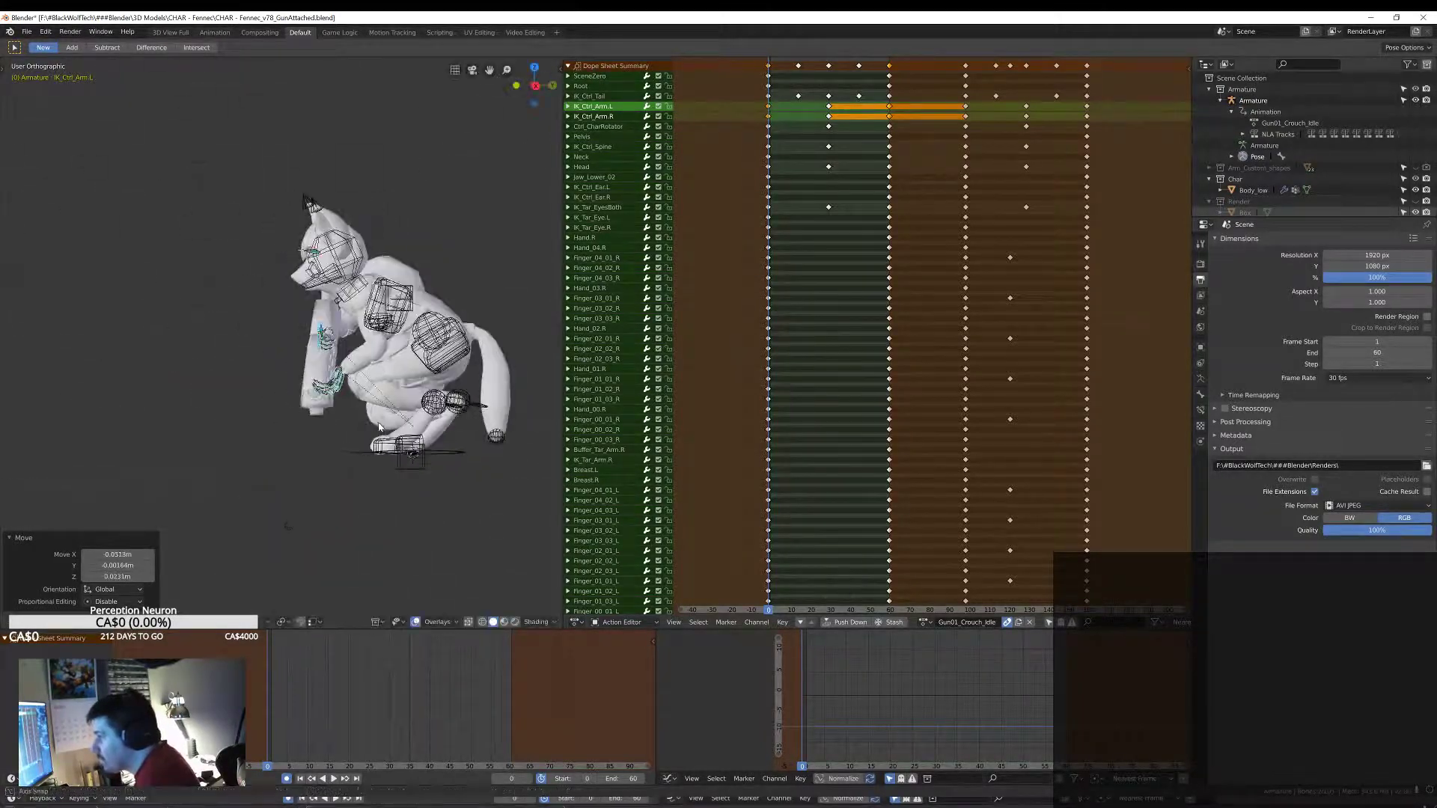
pyautogui.moveTo(555, 319); pyautogui.dragTo(419, 329, button='middle')
pyautogui.press('r')
pyautogui.click(399, 342)
# Step: Undo the last arm move and inspect the crouch pose from several angles
pyautogui.moveTo(27, 341); pyautogui.dragTo(90, 337, button='middle')
pyautogui.hotkey('ctrl', 'z')
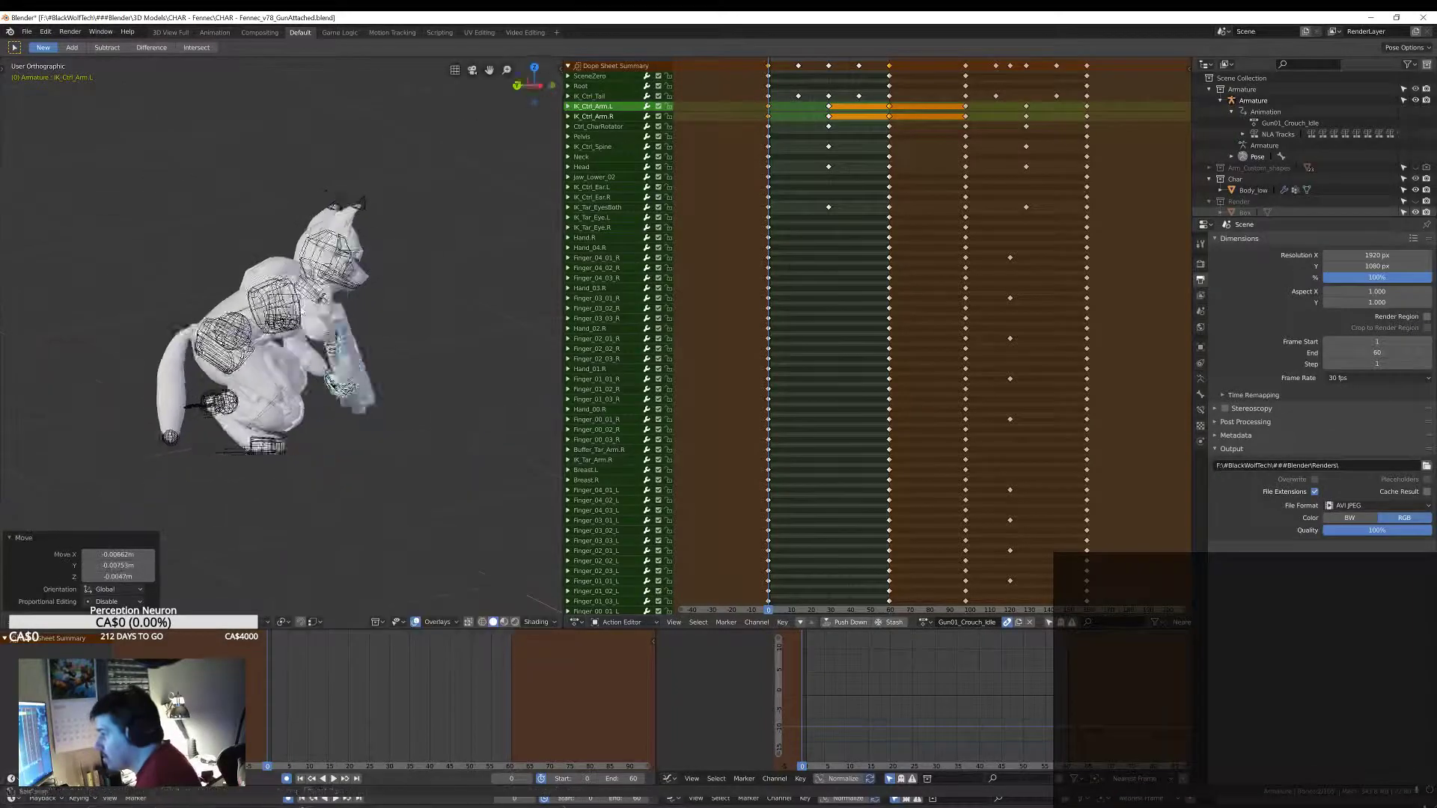
pyautogui.moveTo(292, 375); pyautogui.dragTo(219, 379, button='middle')
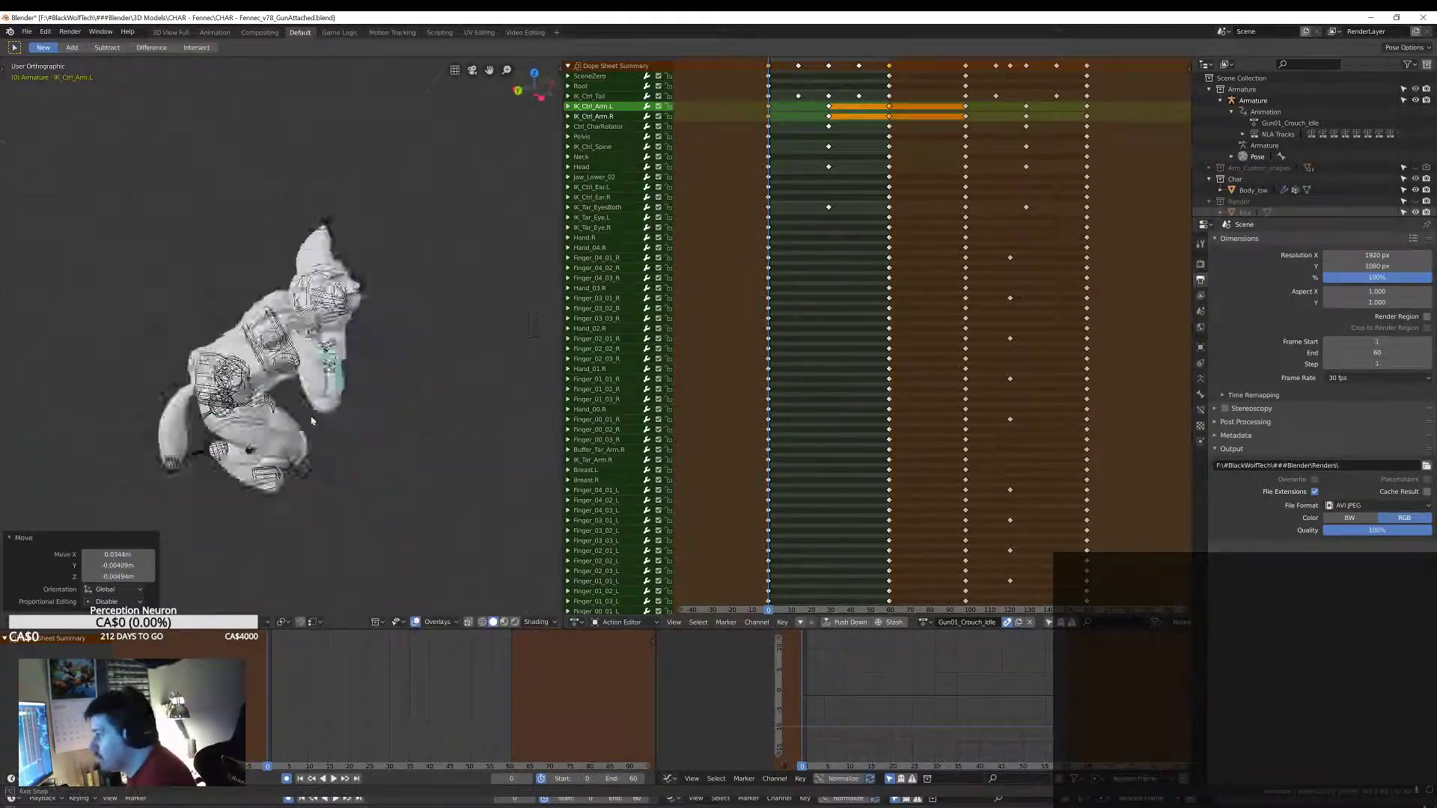
pyautogui.scroll(5, 527, 341)
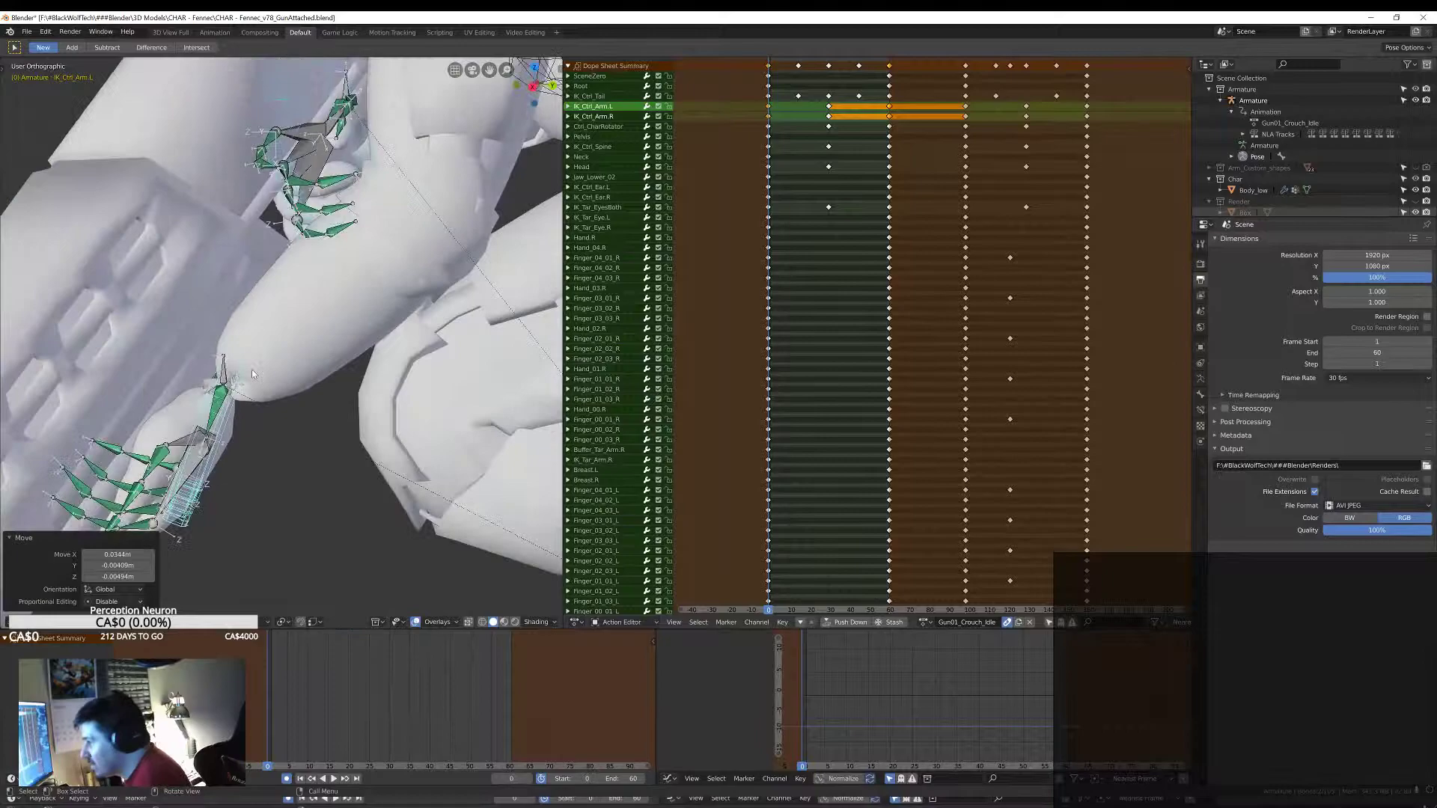
pyautogui.scroll(-5, 527, 340)
pyautogui.moveTo(527, 340)
pyautogui.mouseDown(button='middle')
pyautogui.moveTo(439, 313)
pyautogui.moveTo(299, 378)
pyautogui.moveTo(392, 389)
pyautogui.mouseUp(button='middle')
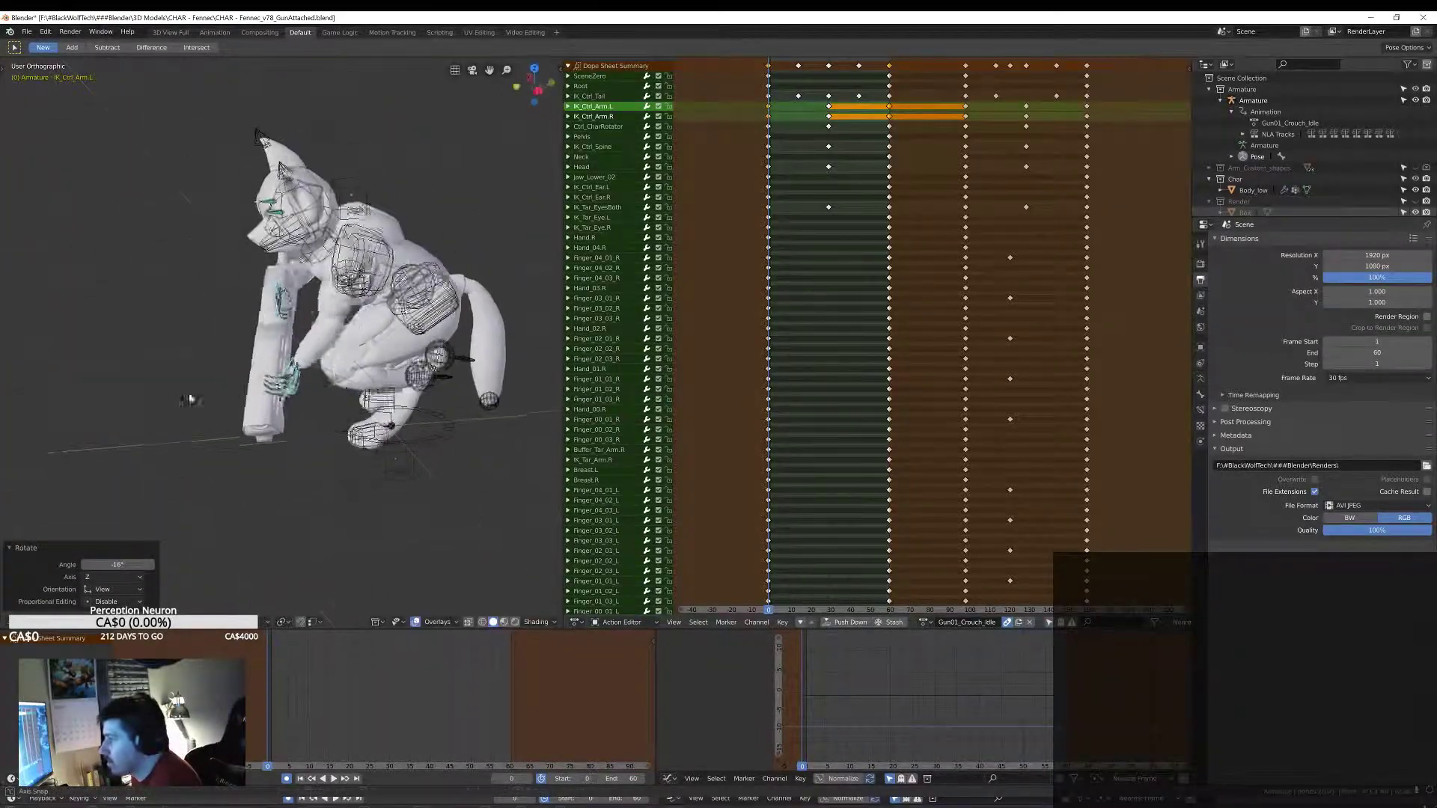
pyautogui.moveTo(520, 387); pyautogui.dragTo(101, 353, button='middle')
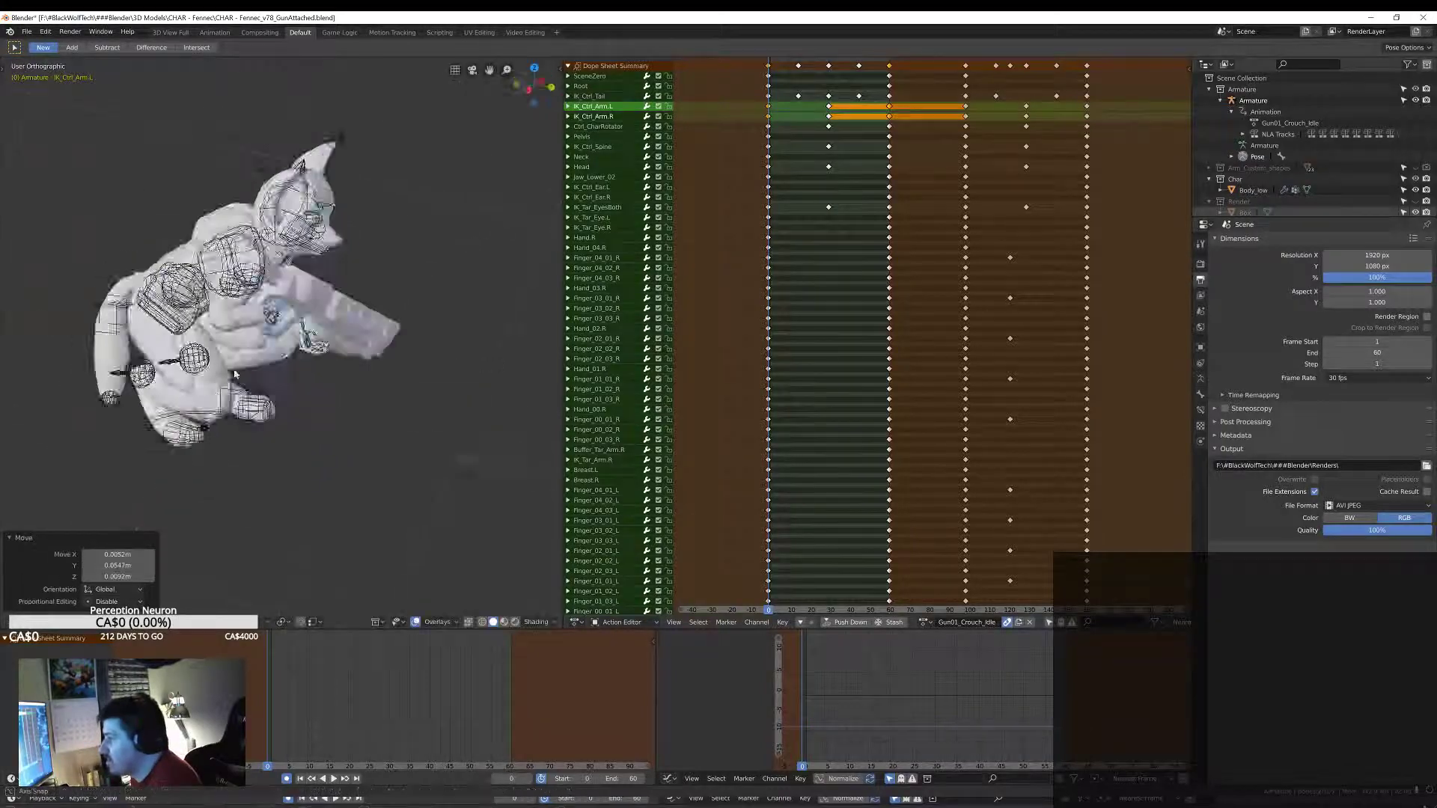
pyautogui.moveTo(383, 333); pyautogui.dragTo(238, 338, button='middle')
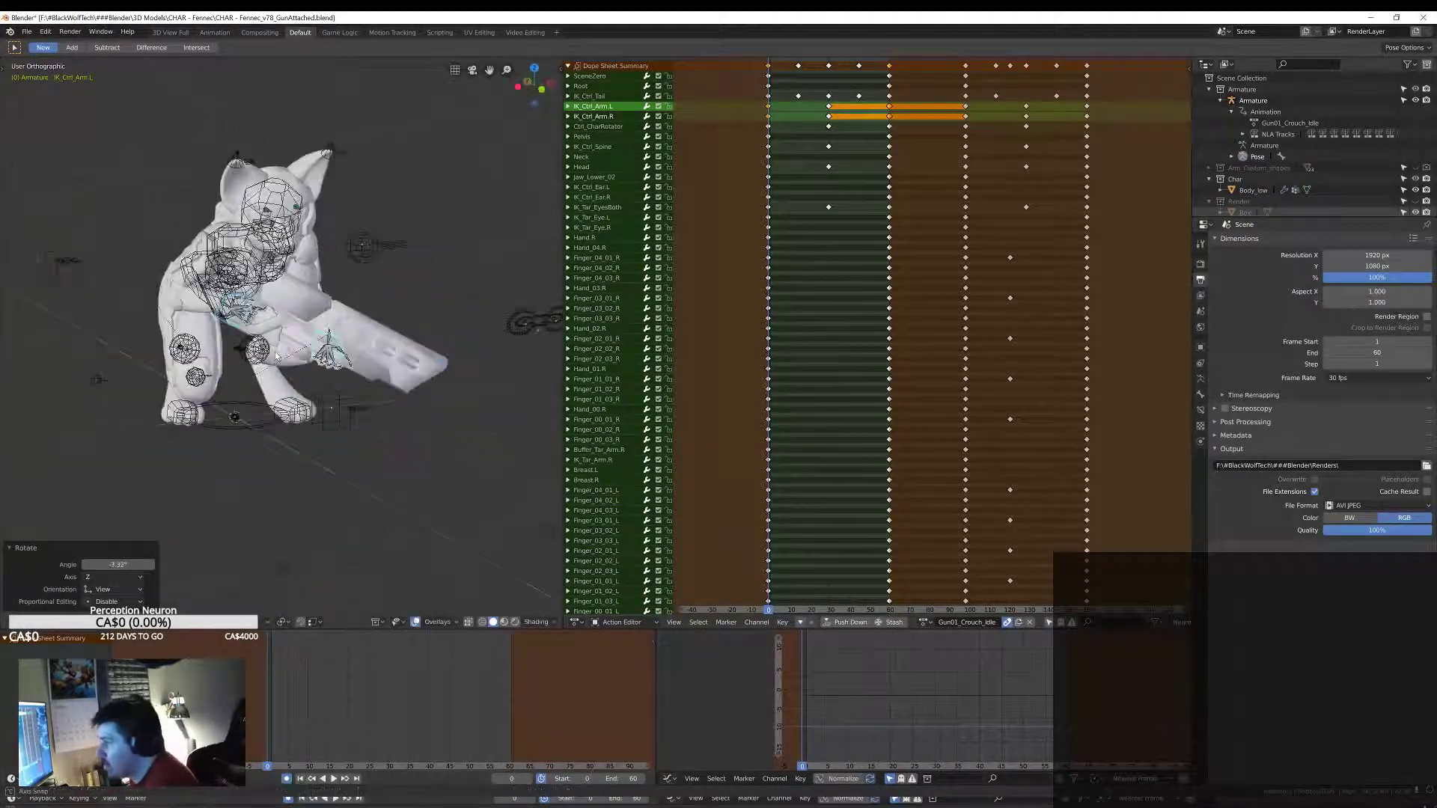
pyautogui.moveTo(314, 322); pyautogui.dragTo(257, 318, button='middle')
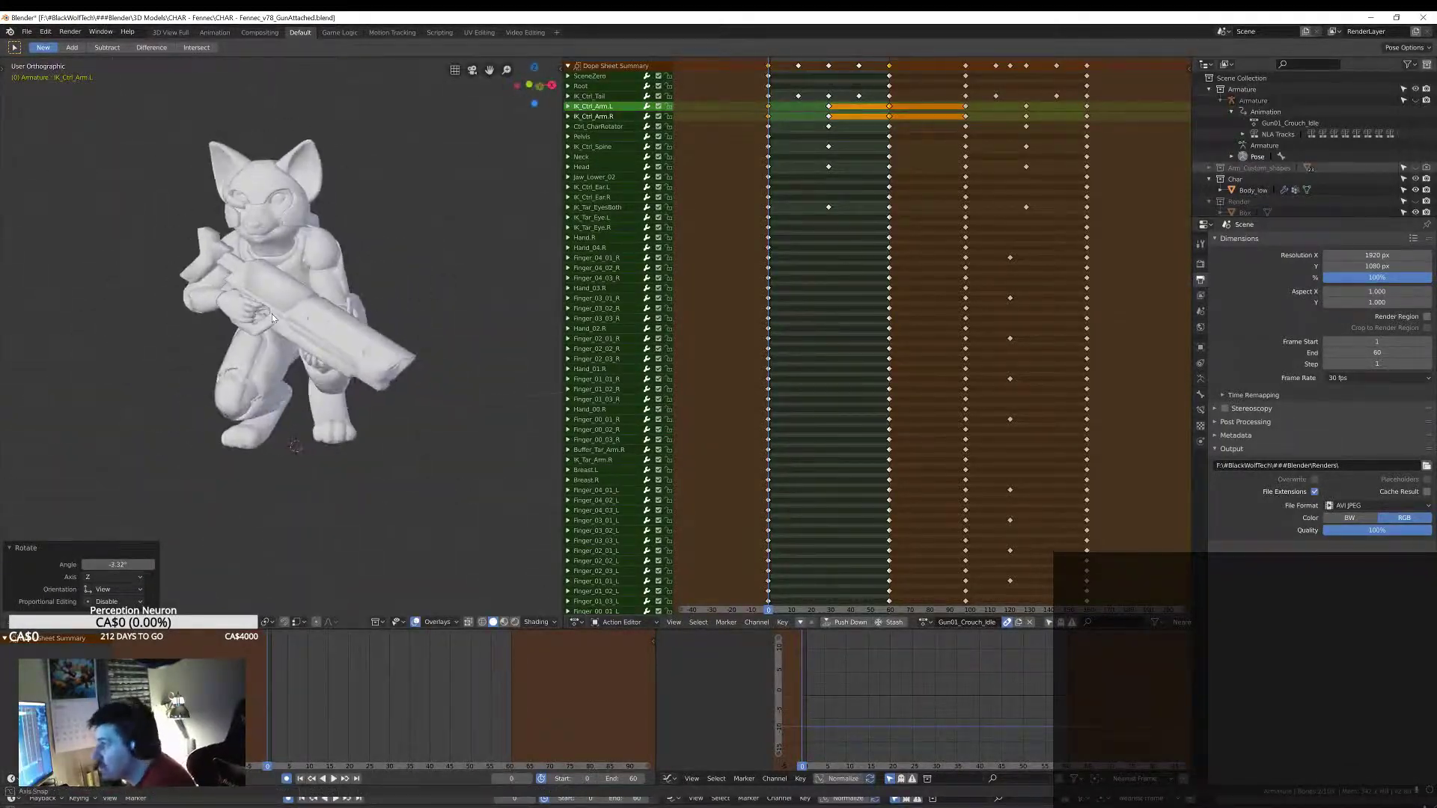
# Step: Delete the keyframes past frame 60 and play the loop to check it
pyautogui.moveTo(562, 315); pyautogui.dragTo(479, 315, button='middle')
pyautogui.click(829, 113)
pyautogui.moveTo(1100, 60); pyautogui.dragTo(883, 614)
pyautogui.press('Delete')
pyautogui.press('space')
pyautogui.moveTo(829, 138); pyautogui.dragTo(822, 102)
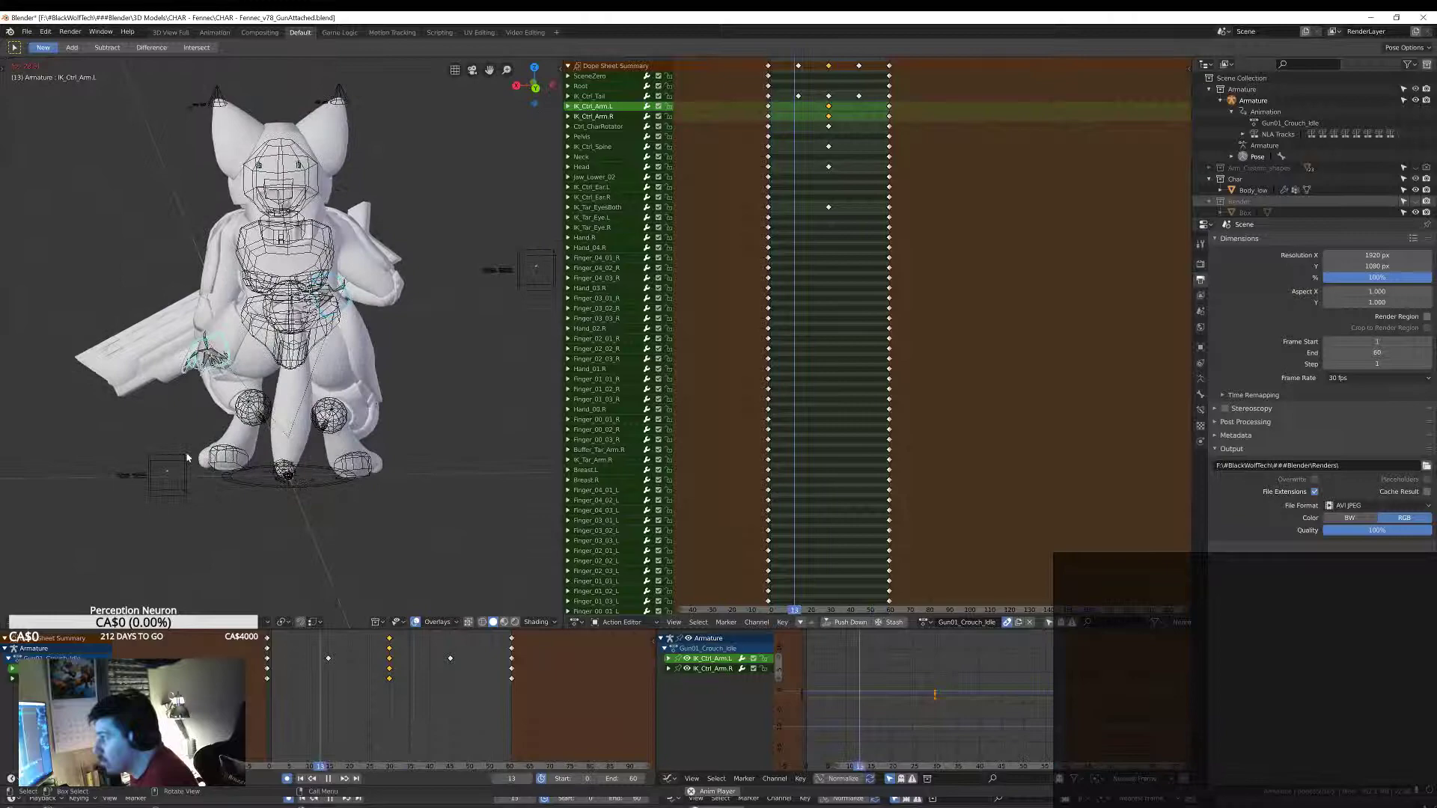
pyautogui.press('space')
# Step: Replay the crouch idle loop from the first frame, then load the Crouch_Forward action
pyautogui.moveTo(299, 299); pyautogui.dragTo(524, 315, button='middle')
pyautogui.hotkey('shift', 'Left')
pyautogui.press('space')
pyautogui.moveTo(407, 360); pyautogui.dragTo(524, 352, button='middle')
pyautogui.press('Escape')
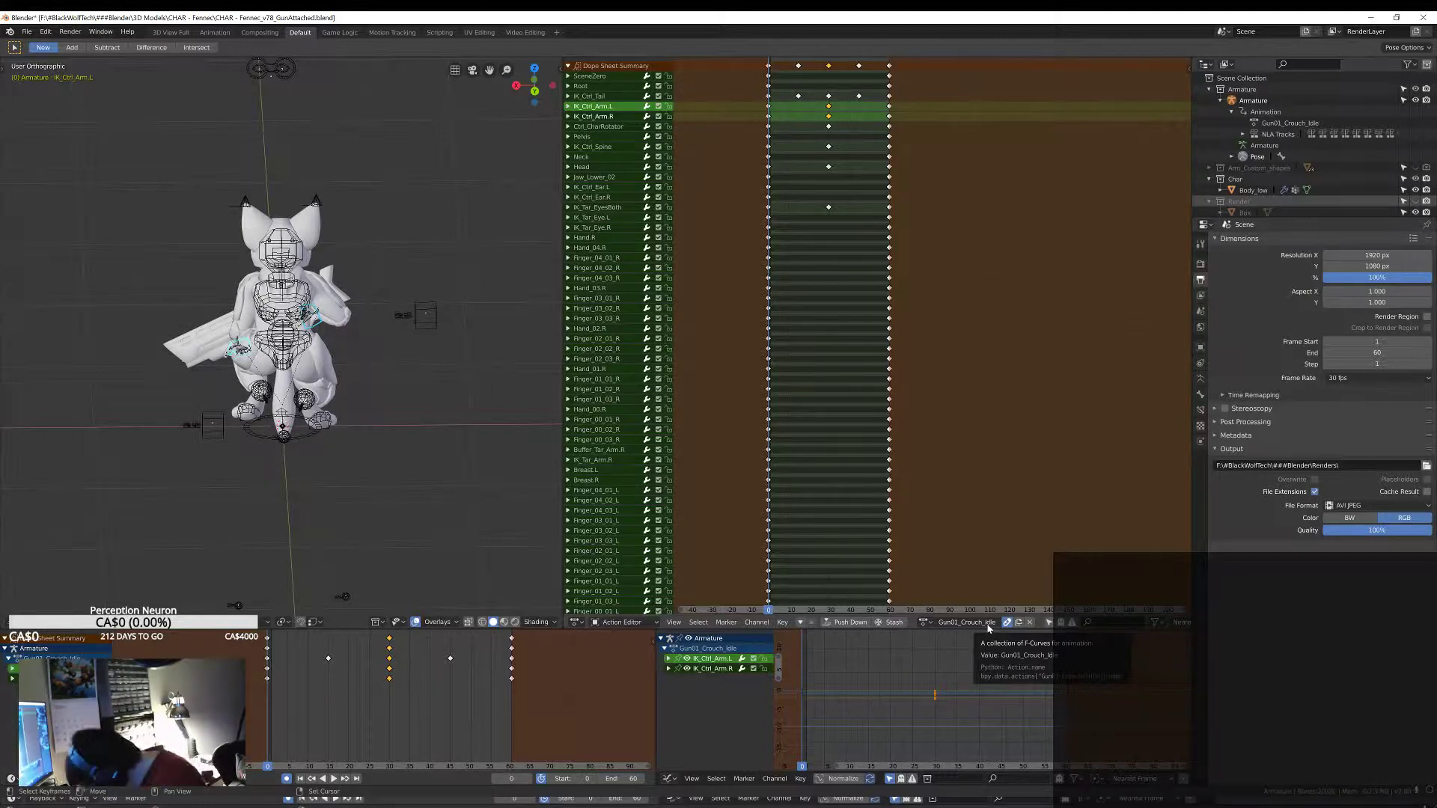
pyautogui.click(928, 622)
pyautogui.click(963, 676)
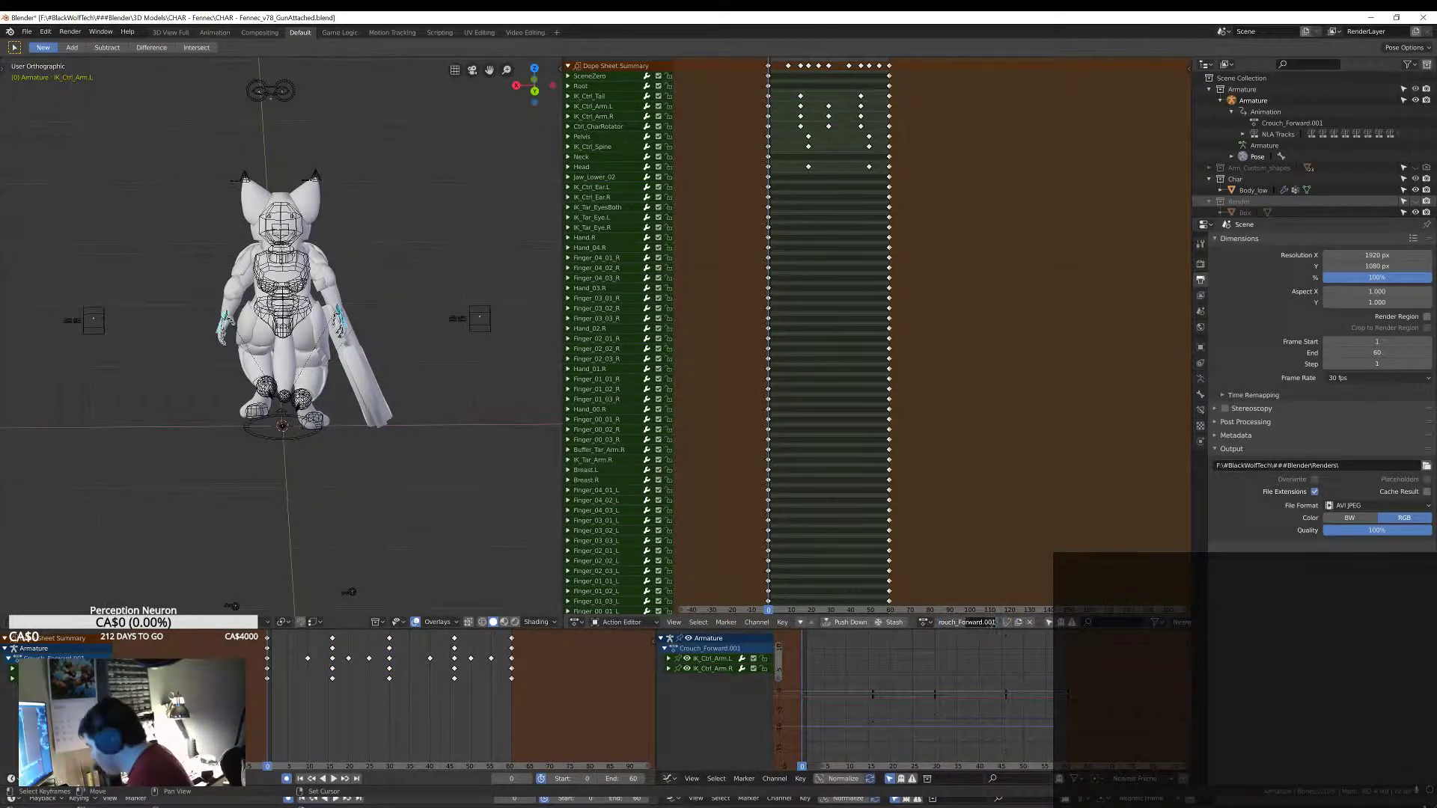
# Step: Save the file as Fennec_v79 and trim Gun01_Crouch_Forward's keyframes beyond the loop
pyautogui.hotkey('ctrl', 'shift', 's')
pyautogui.press('Return')
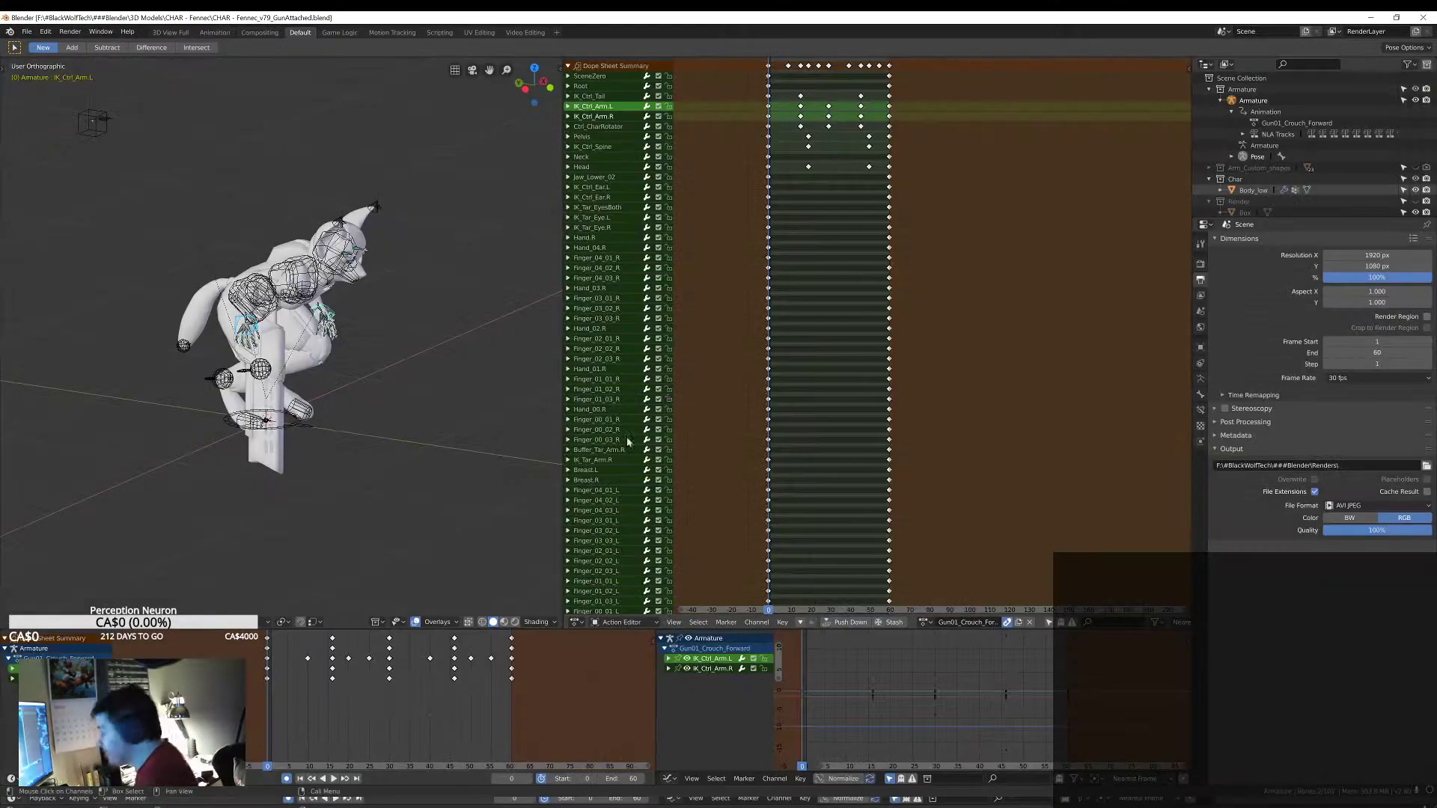
pyautogui.scroll(-5, 986, 112)
pyautogui.press('b')
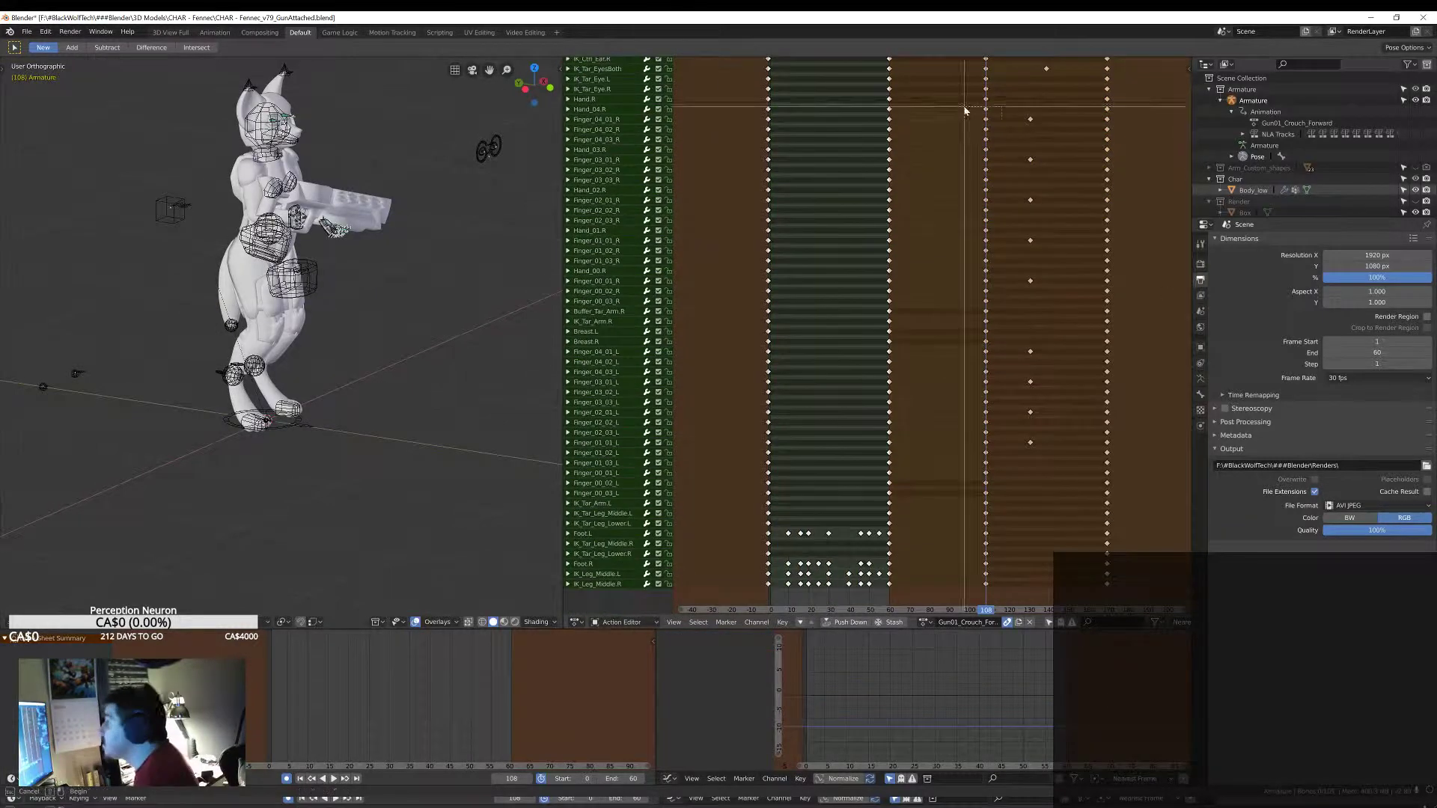
pyautogui.click(964, 382)
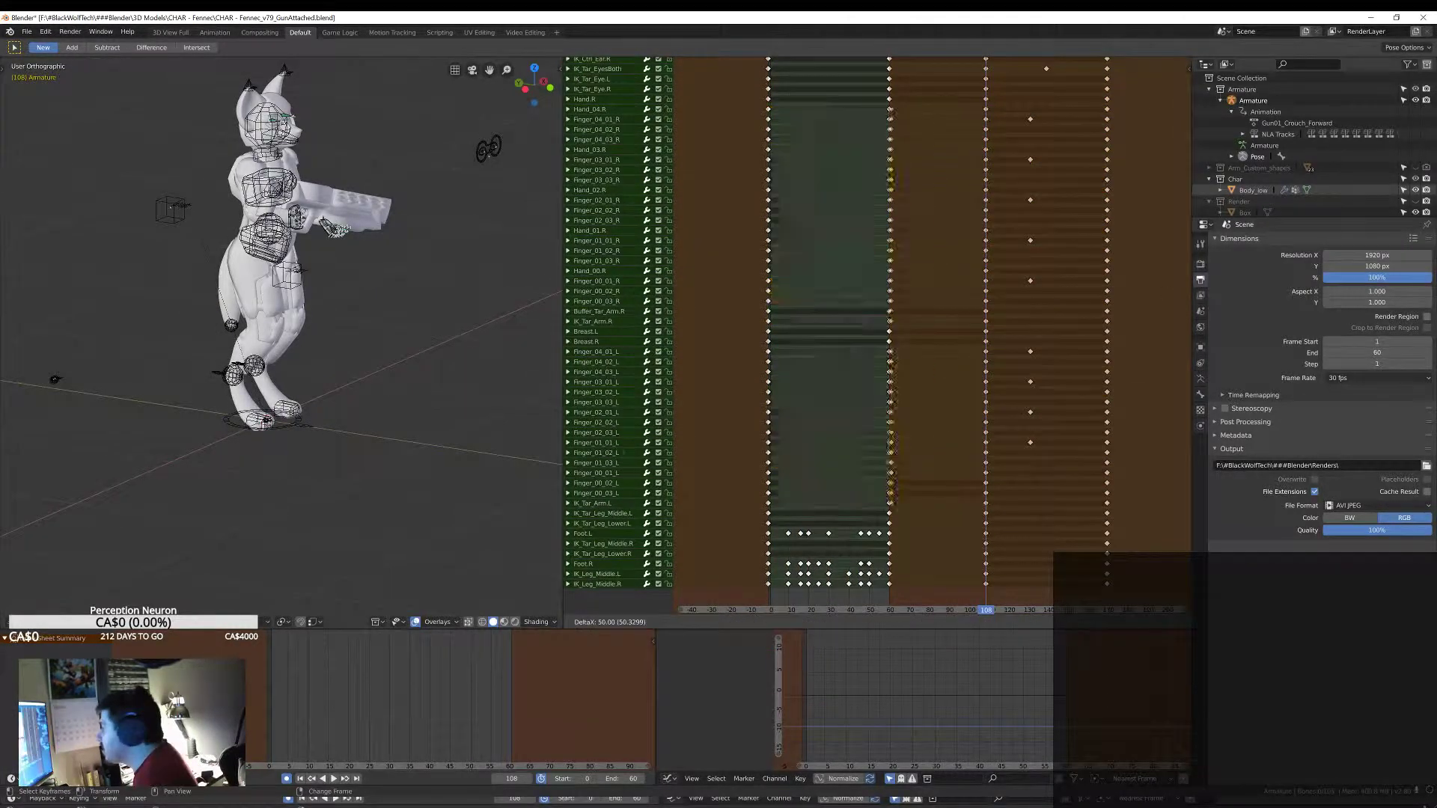
pyautogui.press('Home')
pyautogui.press('Escape')
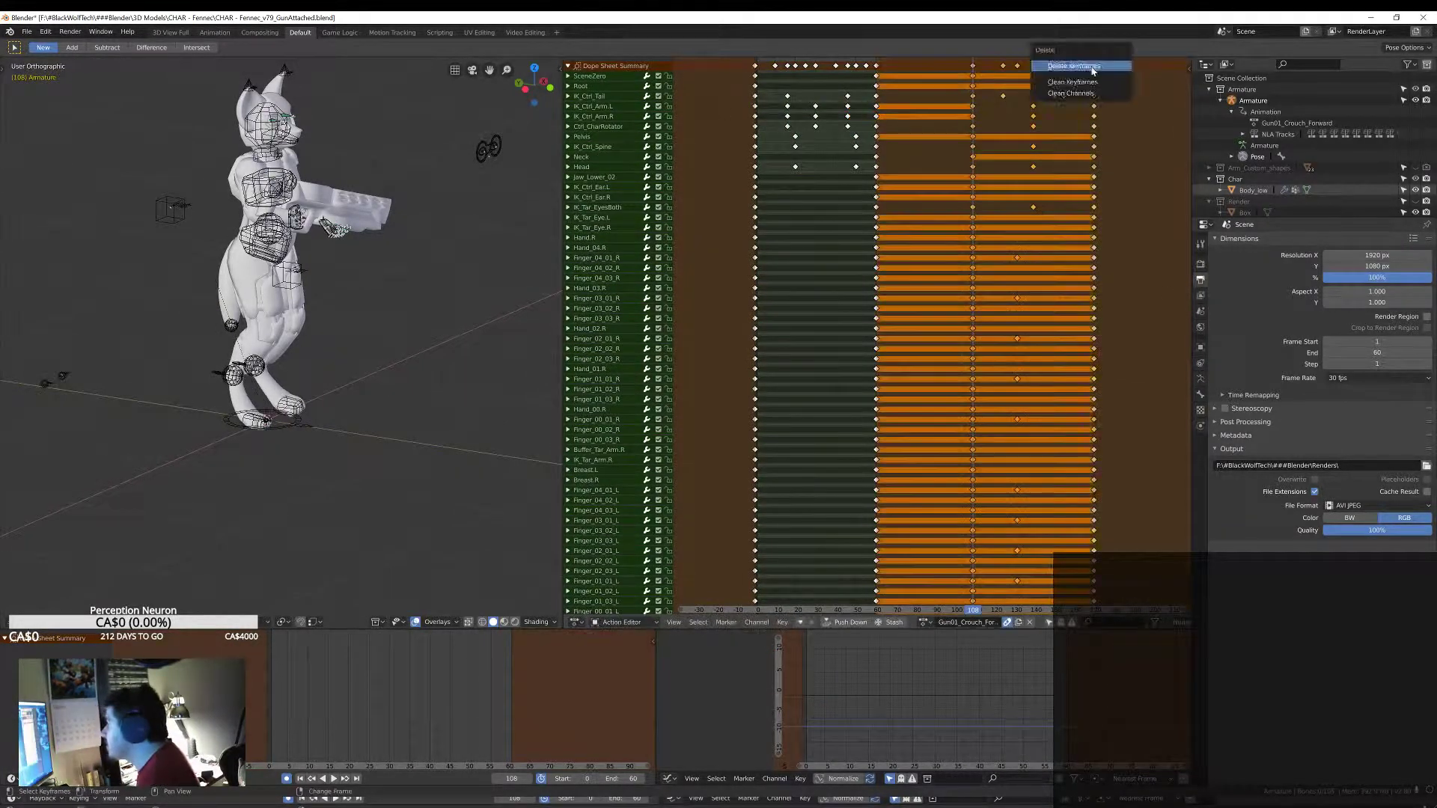
pyautogui.hotkey('ctrl', 'z')
pyautogui.hotkey('ctrl', 'z')
pyautogui.press('space')
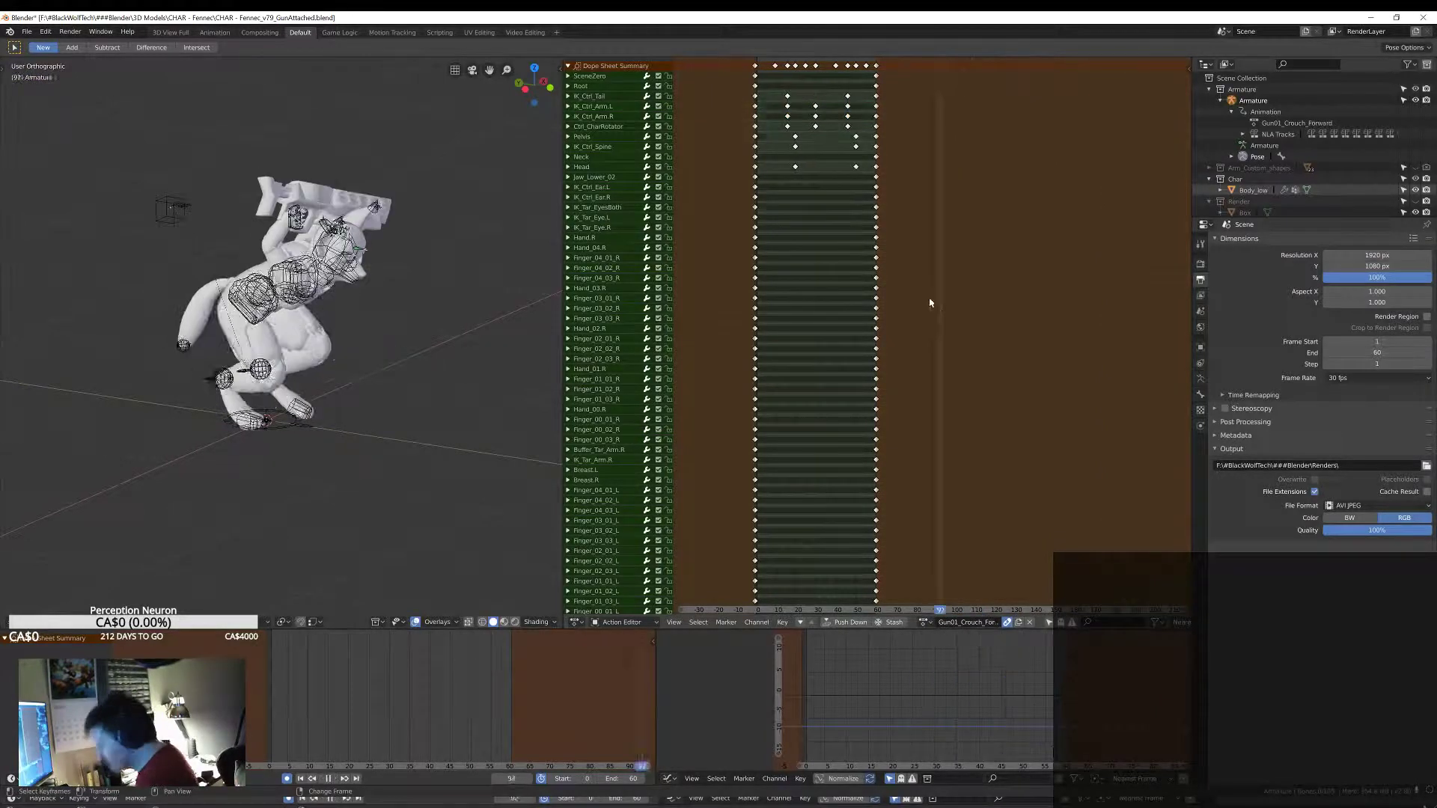
pyautogui.press('Escape')
# Step: Review the crouch-forward playback from front and side views, stopping at frame 16
pyautogui.moveTo(389, 351); pyautogui.dragTo(333, 372, button='middle')
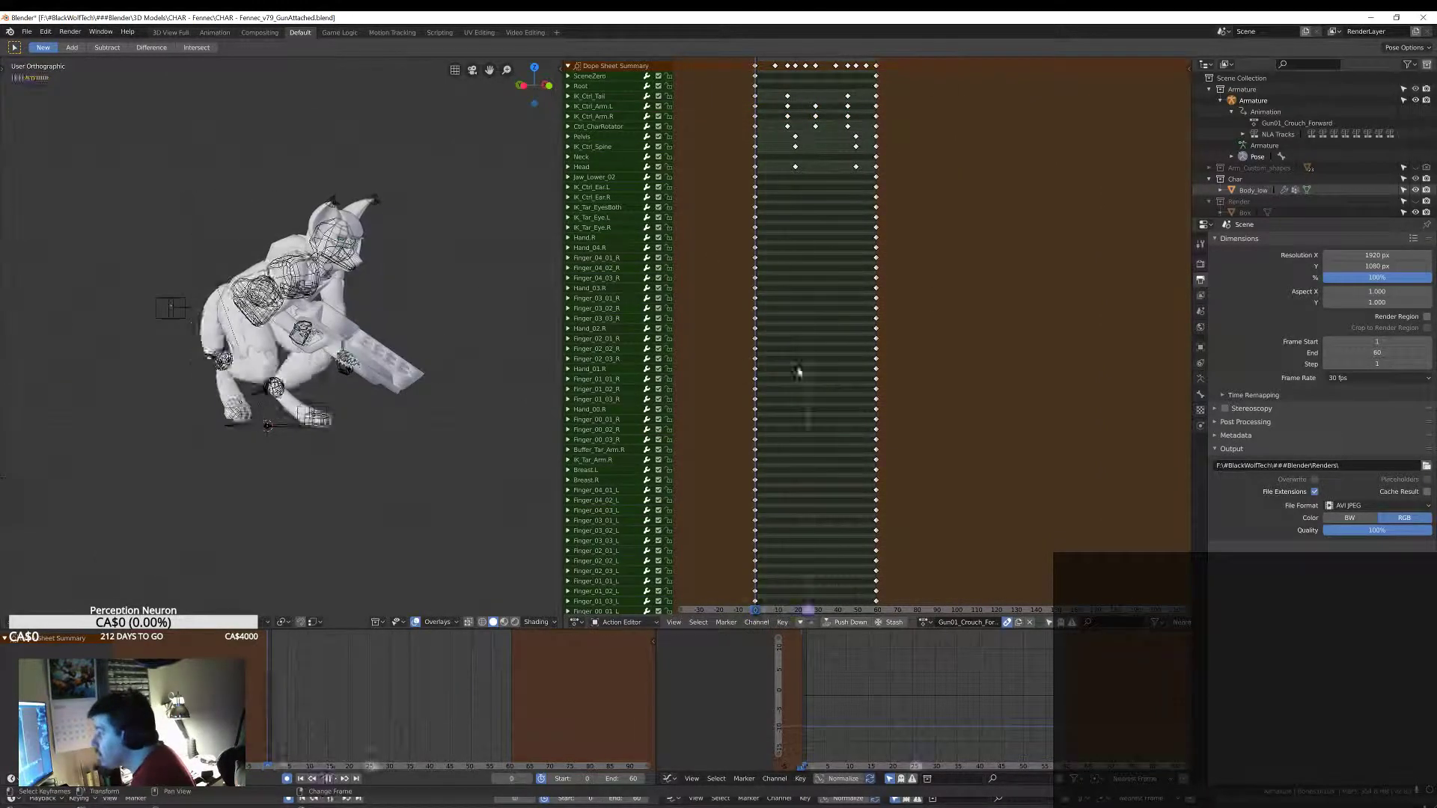
pyautogui.hotkey('ctrl', 'z')
pyautogui.press('KP_1')
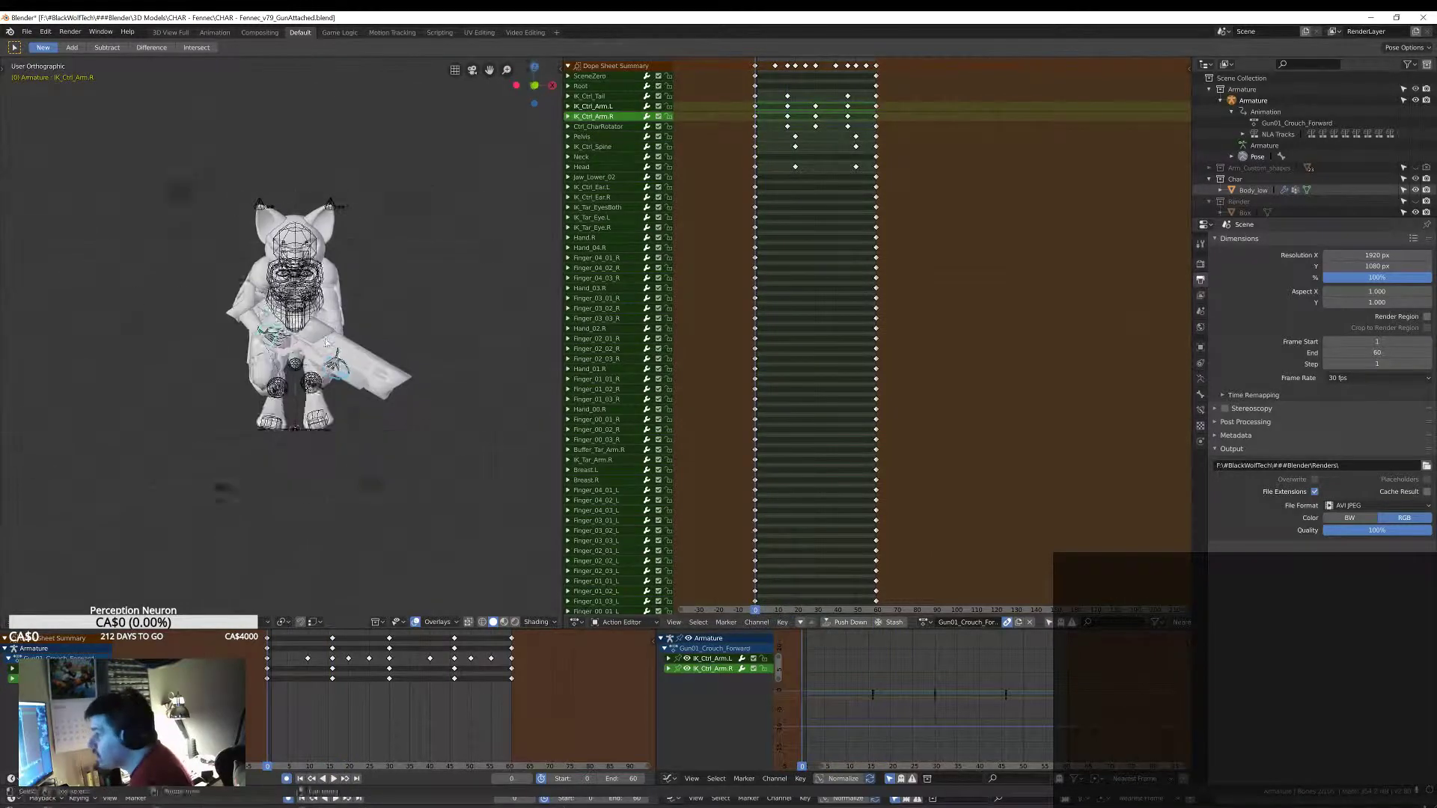
pyautogui.moveTo(374, 322)
pyautogui.mouseDown(button='middle')
pyautogui.moveTo(252, 332)
pyautogui.moveTo(437, 318)
pyautogui.moveTo(303, 362)
pyautogui.mouseUp(button='middle')
pyautogui.press('Escape')
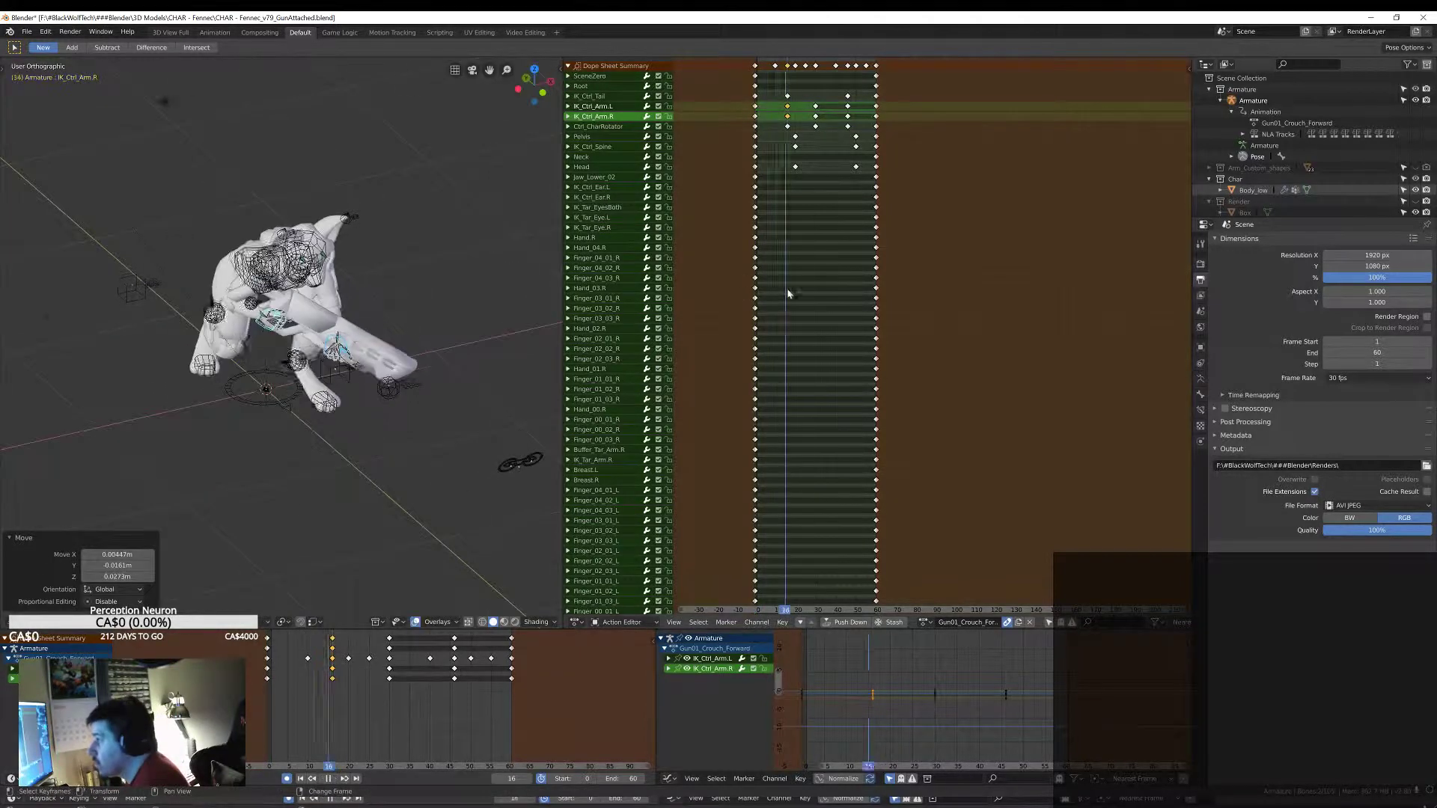
pyautogui.moveTo(229, 425); pyautogui.dragTo(427, 411, button='middle')
pyautogui.hotkey('shift', 'ctrl', 'space')
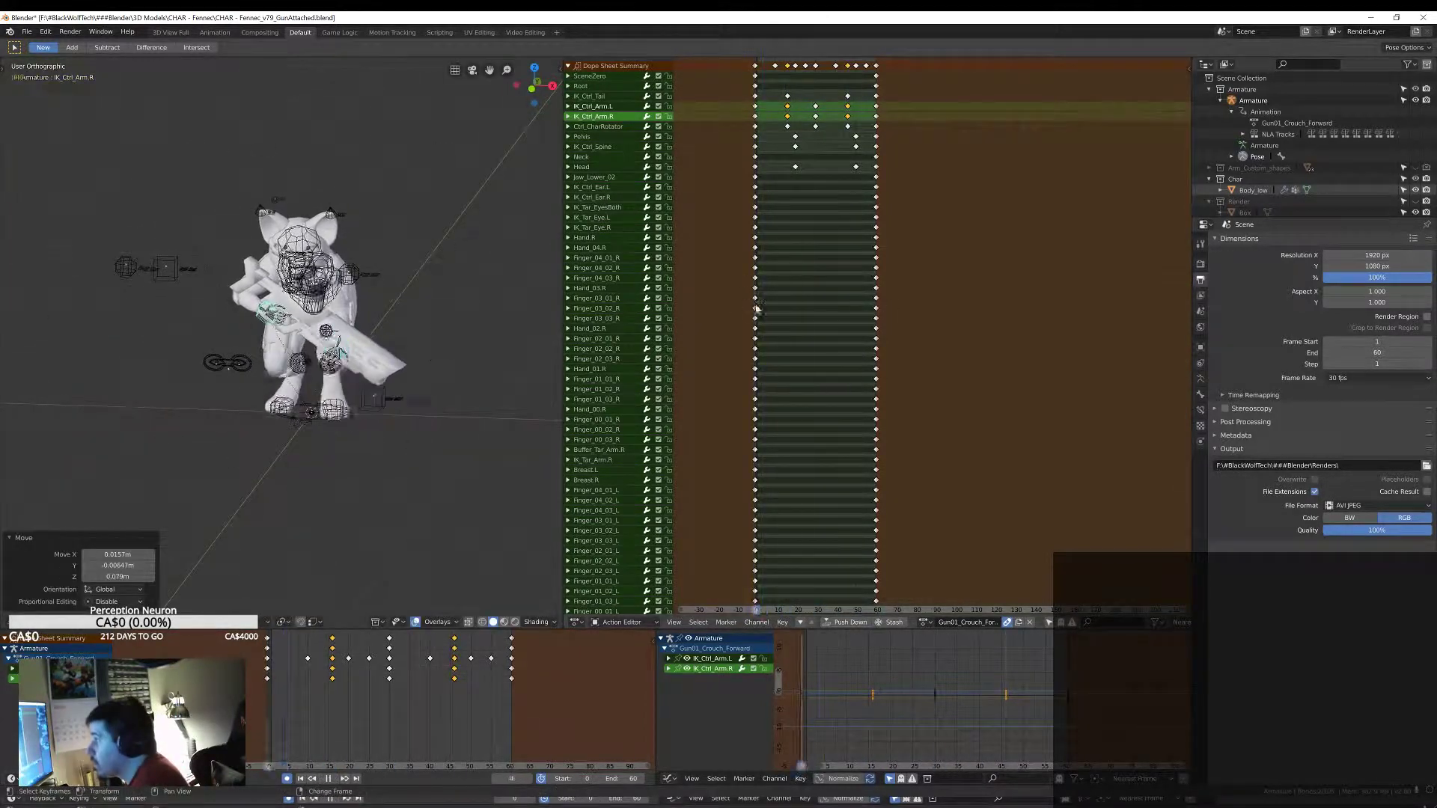
pyautogui.moveTo(322, 359); pyautogui.dragTo(392, 380, button='middle')
pyautogui.press('Escape')
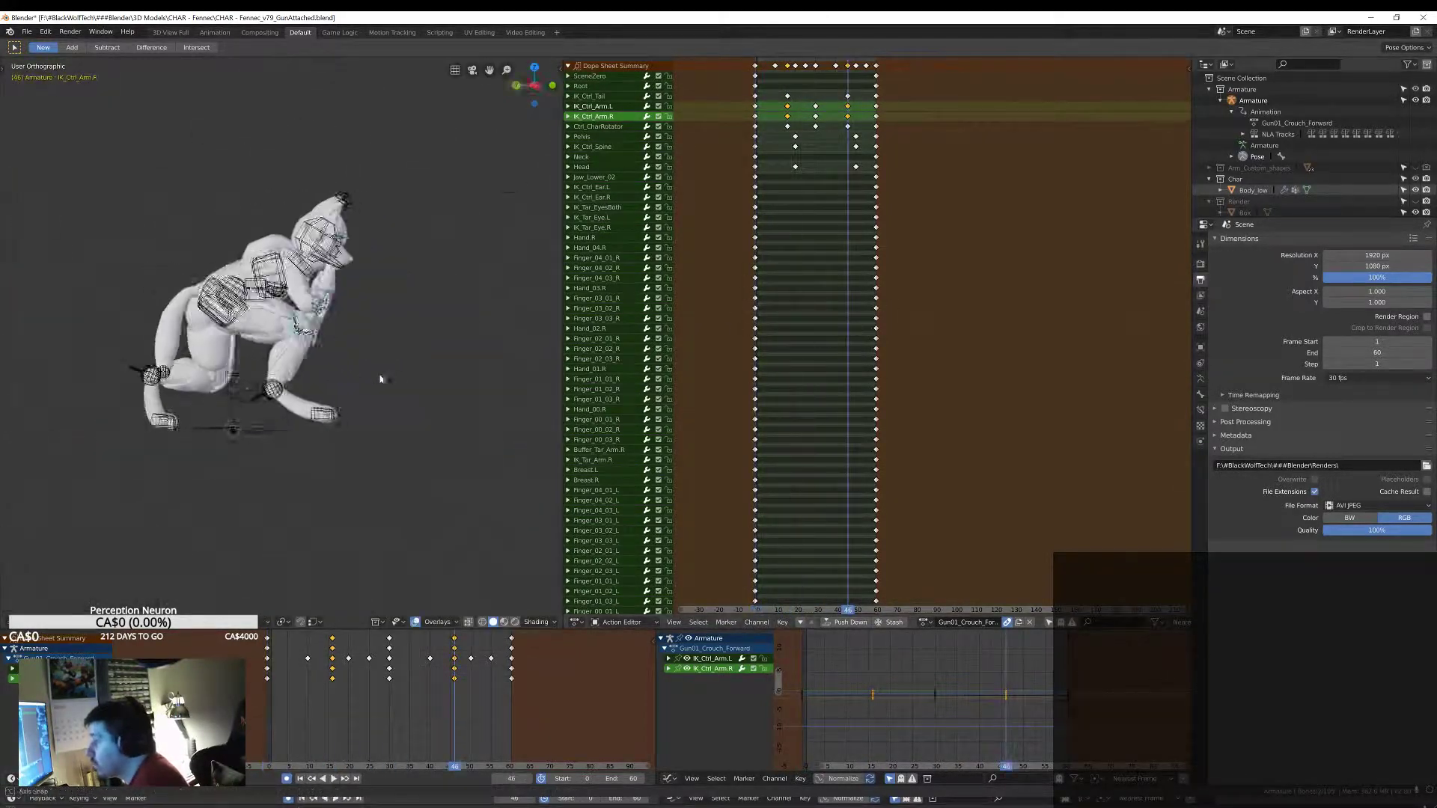
pyautogui.hotkey('shift', 'ctrl', 'space')
pyautogui.moveTo(419, 337)
pyautogui.mouseDown(button='middle')
pyautogui.moveTo(522, 332)
pyautogui.moveTo(240, 405)
pyautogui.mouseUp(button='middle')
pyautogui.hotkey('shift', 'ctrl', 'space')
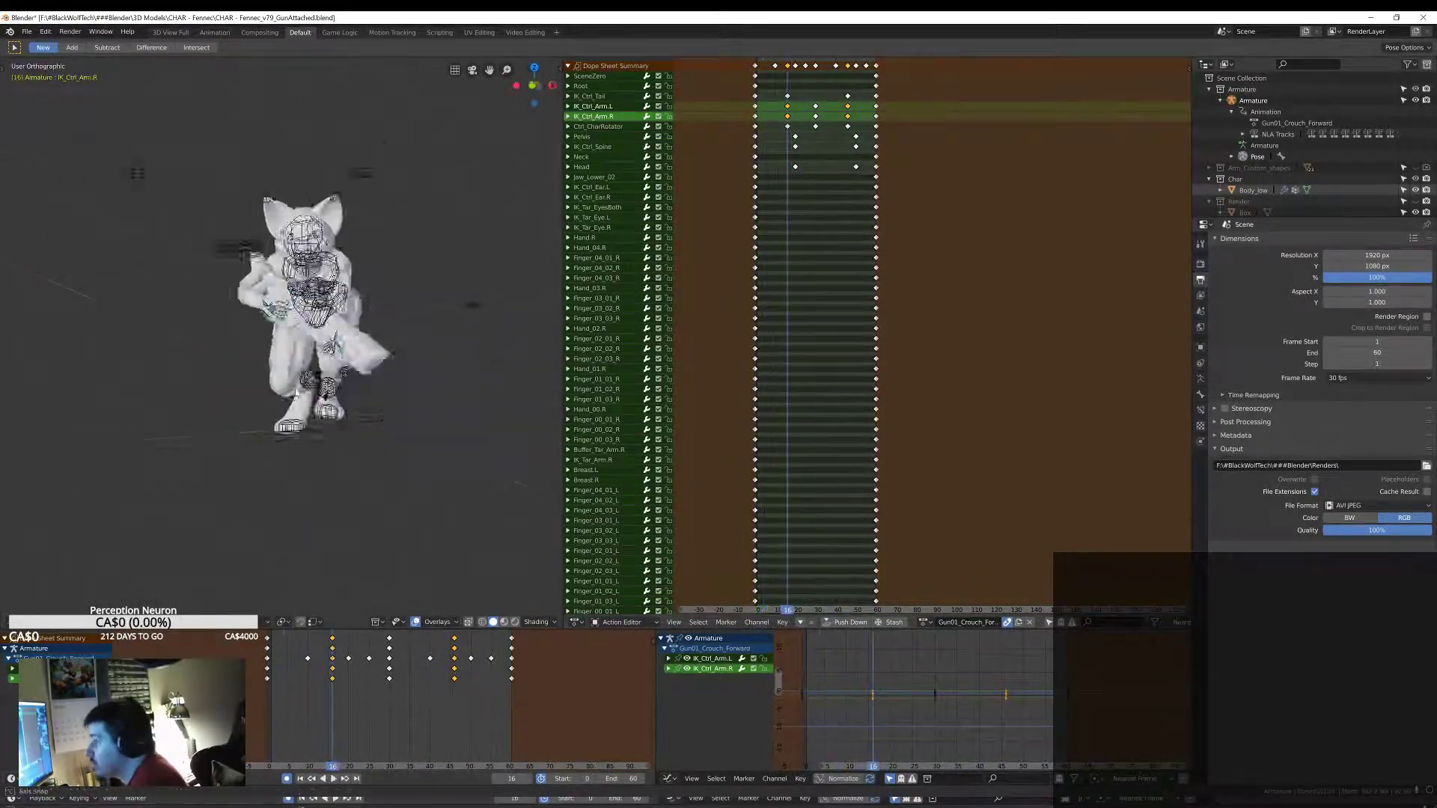
# Step: Move the arm controller to reposition the gun and check the pose at frames 15 and 22
pyautogui.press('g')
pyautogui.press('Return')
pyautogui.moveTo(359, 299); pyautogui.dragTo(727, 366, button='middle')
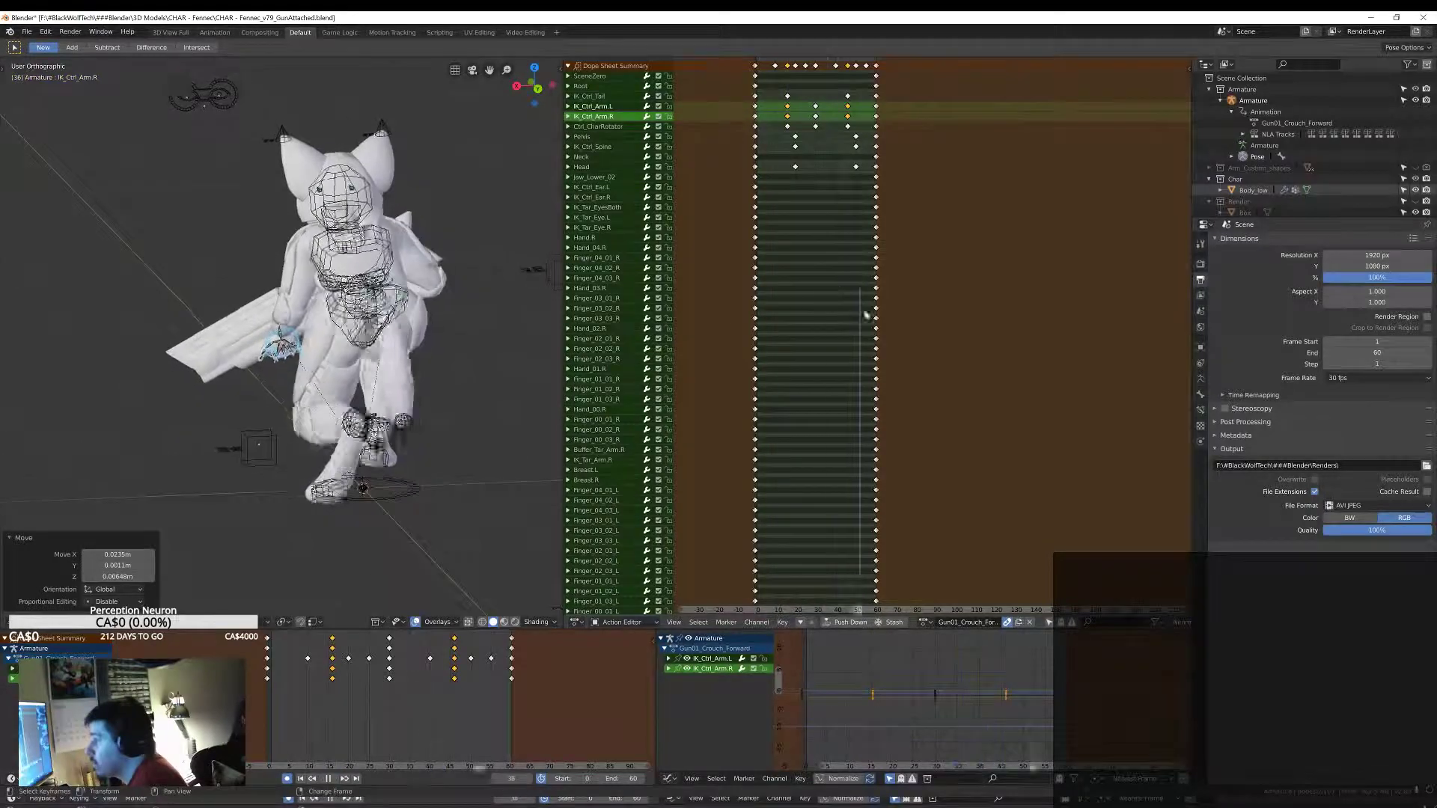
pyautogui.hotkey('shift', 'ctrl', 'space')
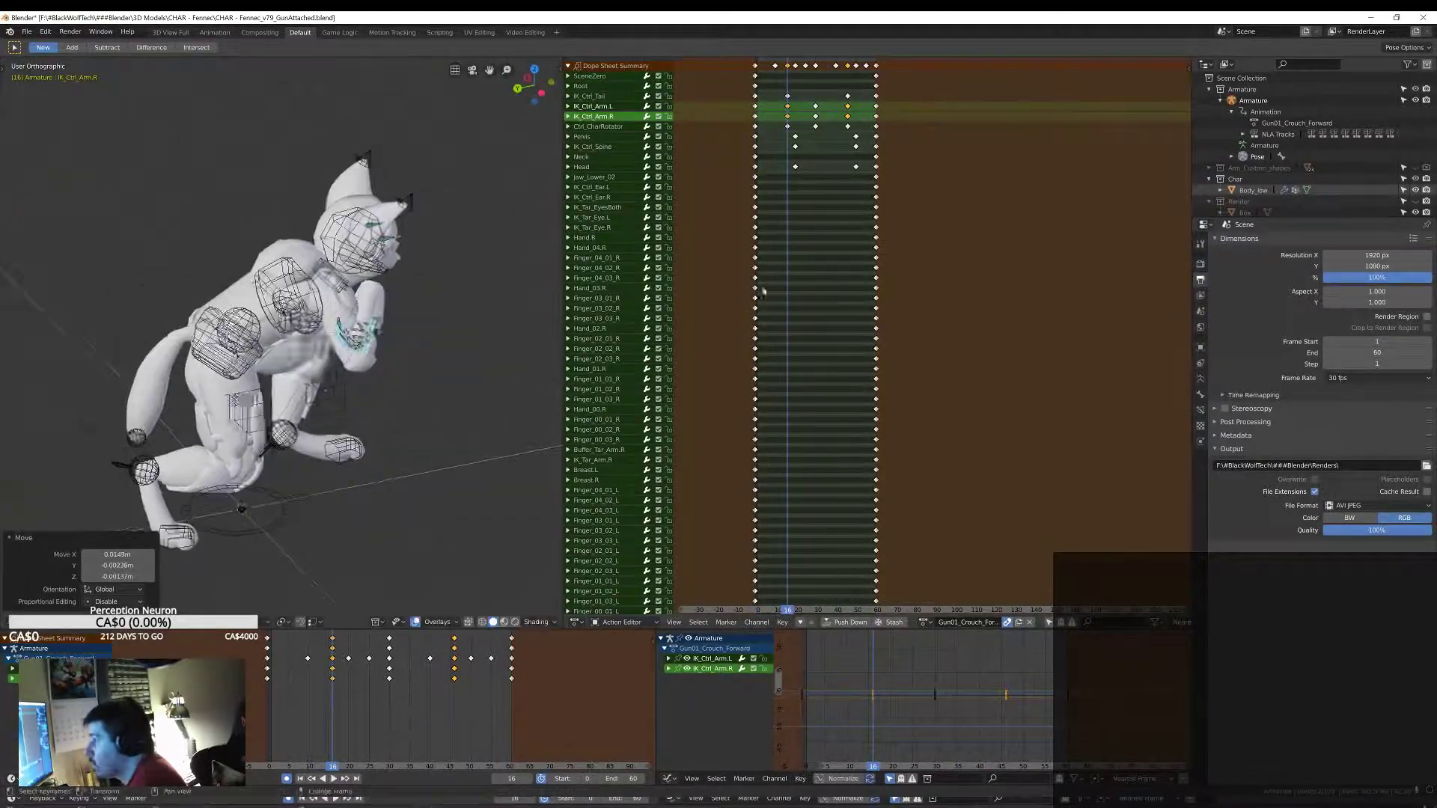
pyautogui.moveTo(727, 366); pyautogui.dragTo(850, 338, button='middle')
pyautogui.moveTo(850, 338)
pyautogui.mouseDown()
pyautogui.moveTo(788, 369)
pyautogui.moveTo(843, 328)
pyautogui.mouseUp()
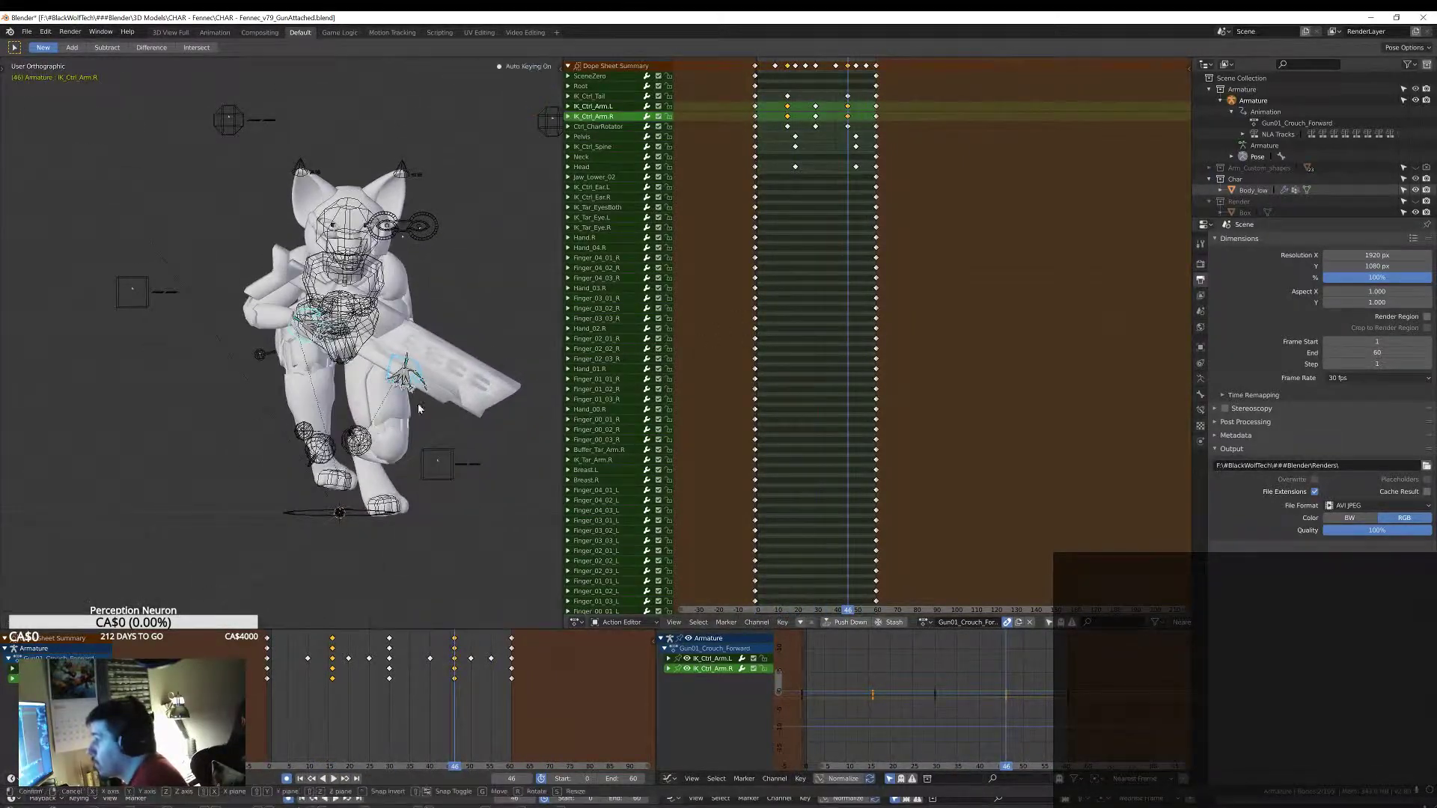
pyautogui.moveTo(843, 328)
pyautogui.mouseDown()
pyautogui.moveTo(802, 349)
pyautogui.moveTo(818, 383)
pyautogui.mouseUp()
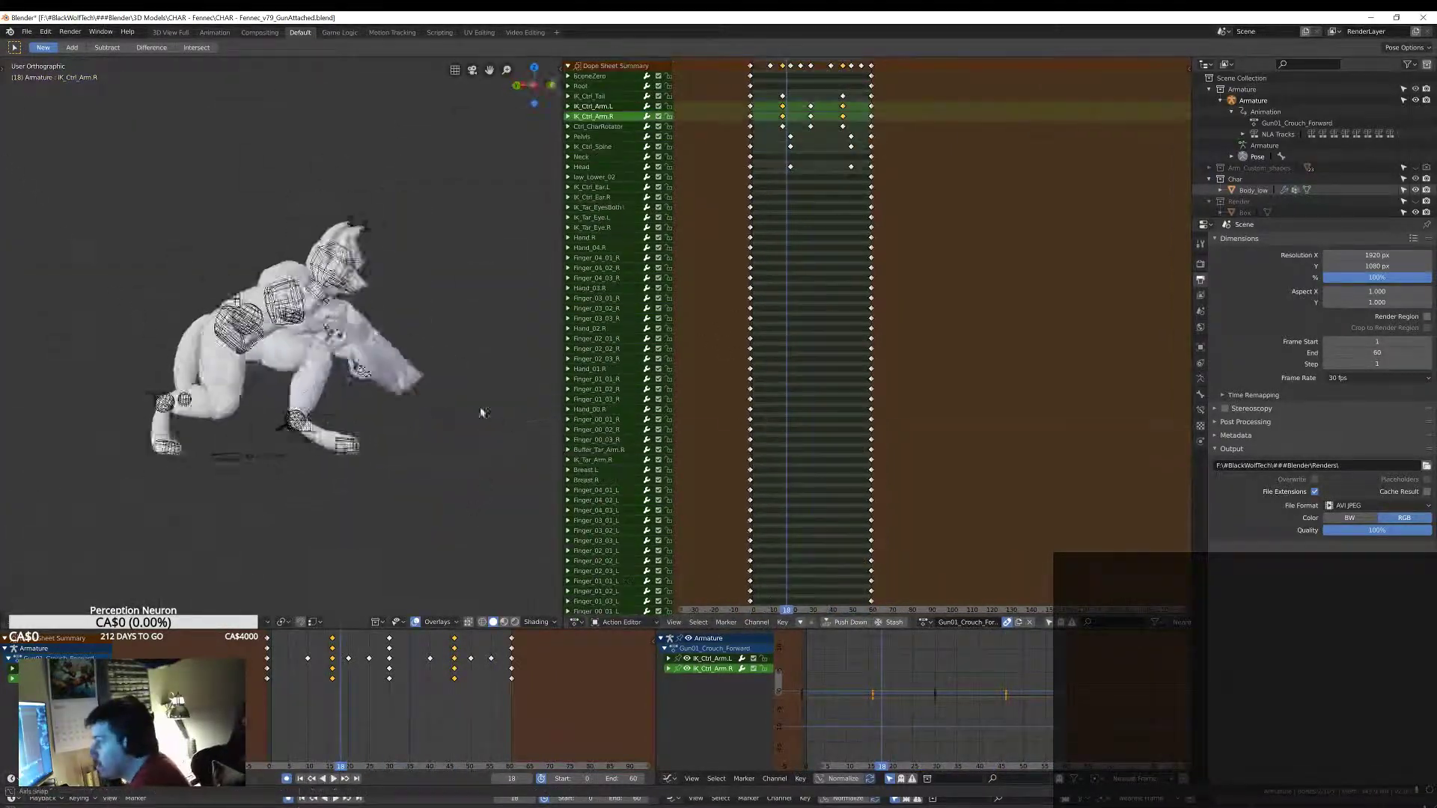
pyautogui.press('space')
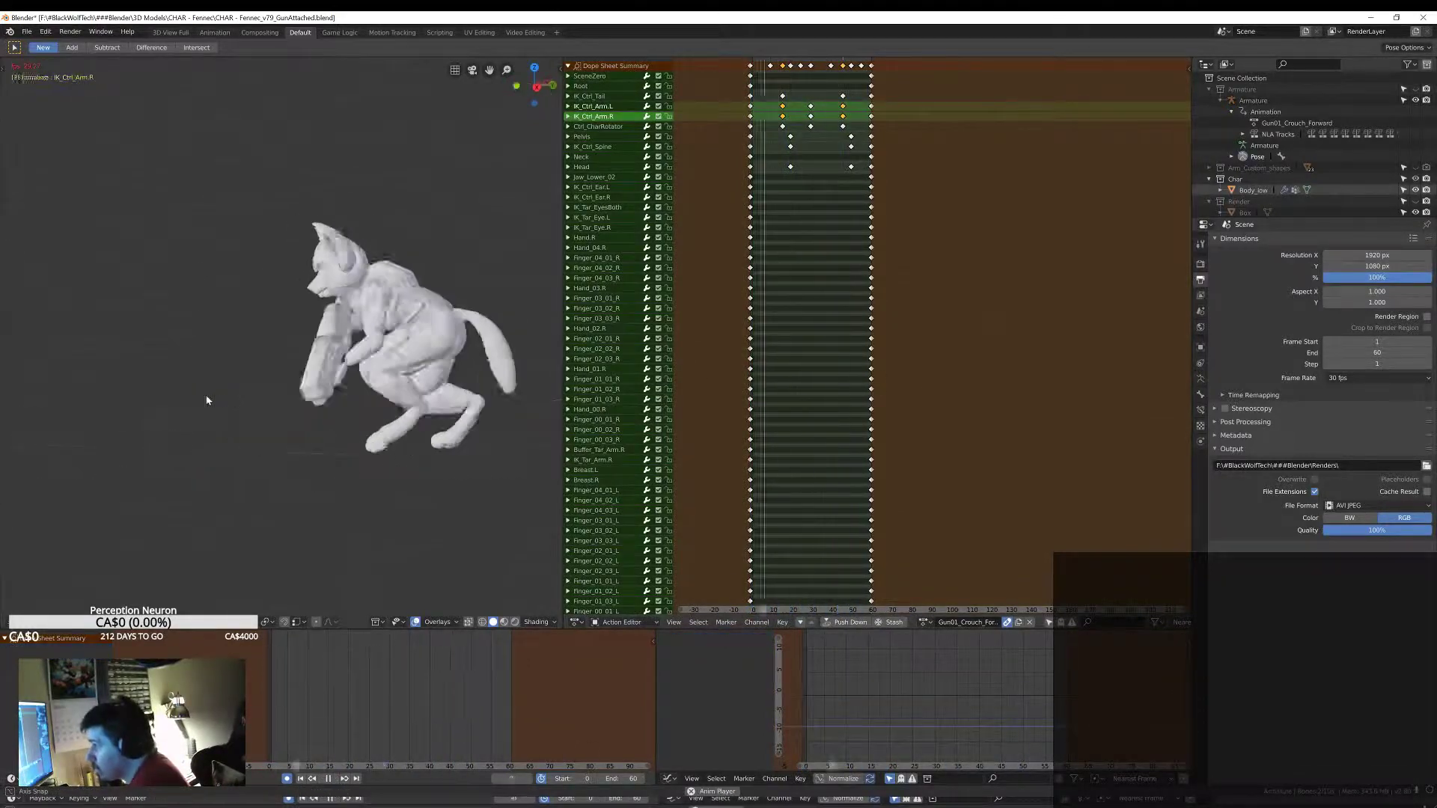
pyautogui.hotkey('ctrl', 'z')
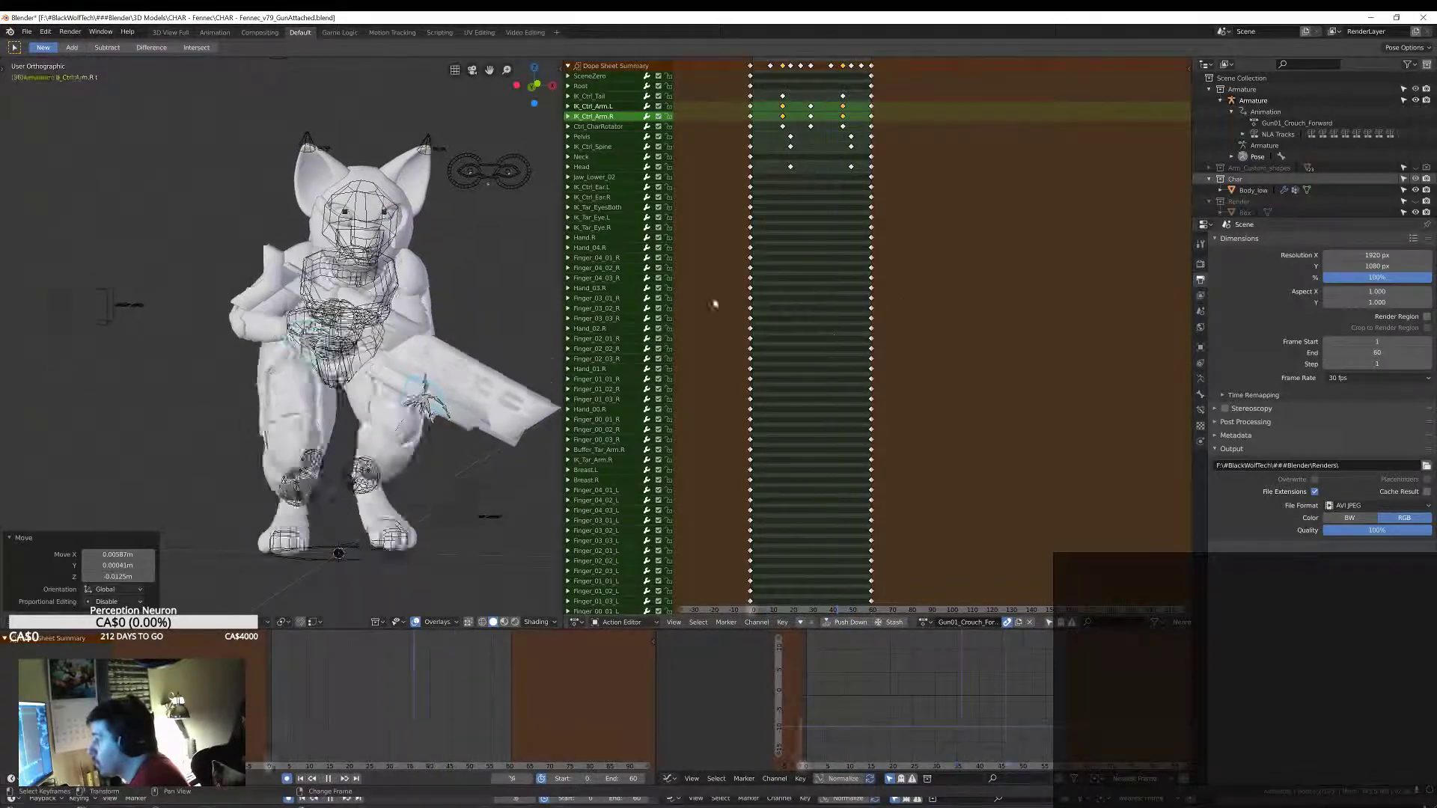
pyautogui.press('space')
# Step: Readjust the arm controller and replay the crouch walk to confirm the gun-holding pose
pyautogui.moveTo(296, 416); pyautogui.dragTo(311, 569, button='middle')
pyautogui.press('Escape')
pyautogui.moveTo(310, 569); pyautogui.dragTo(273, 610, button='middle')
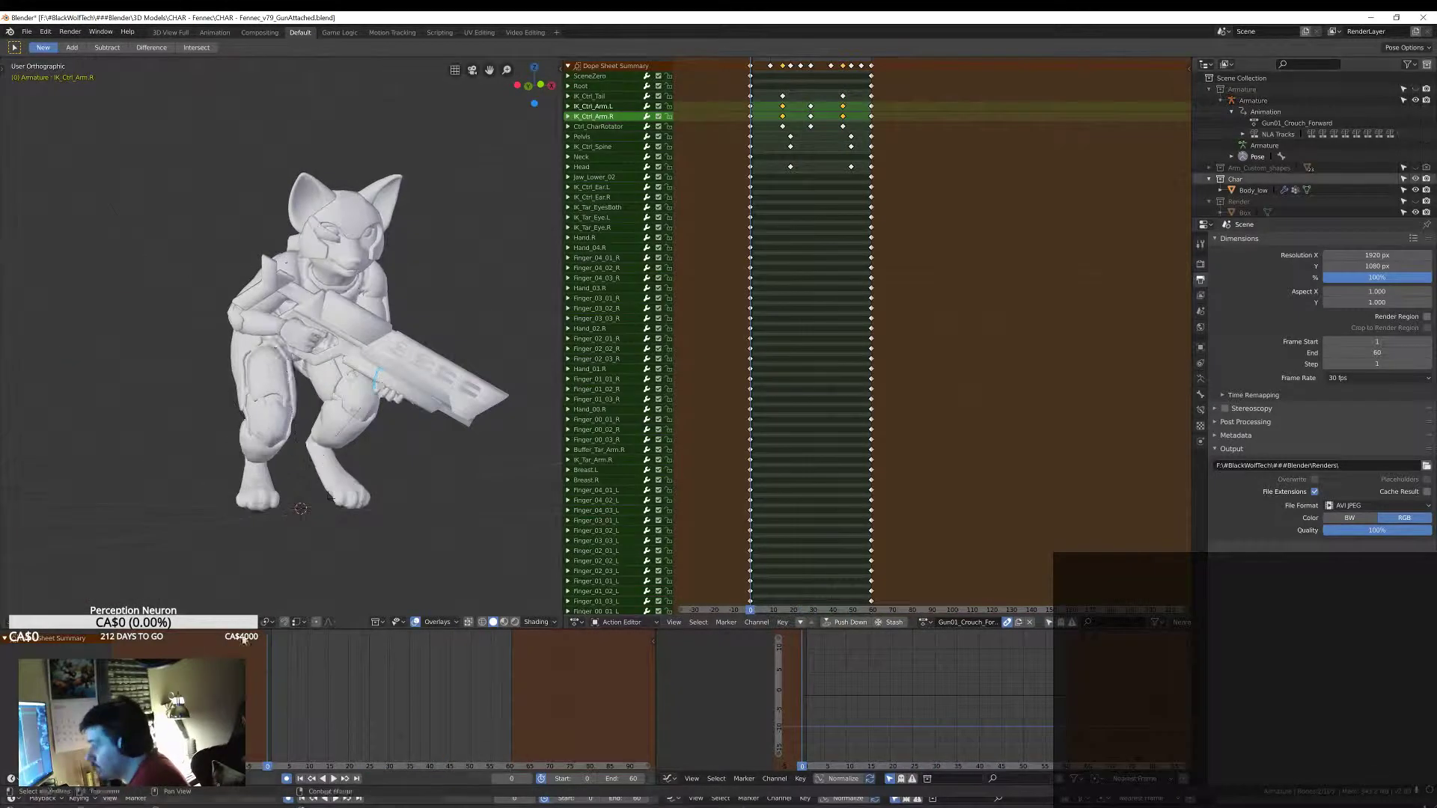
pyautogui.press('space')
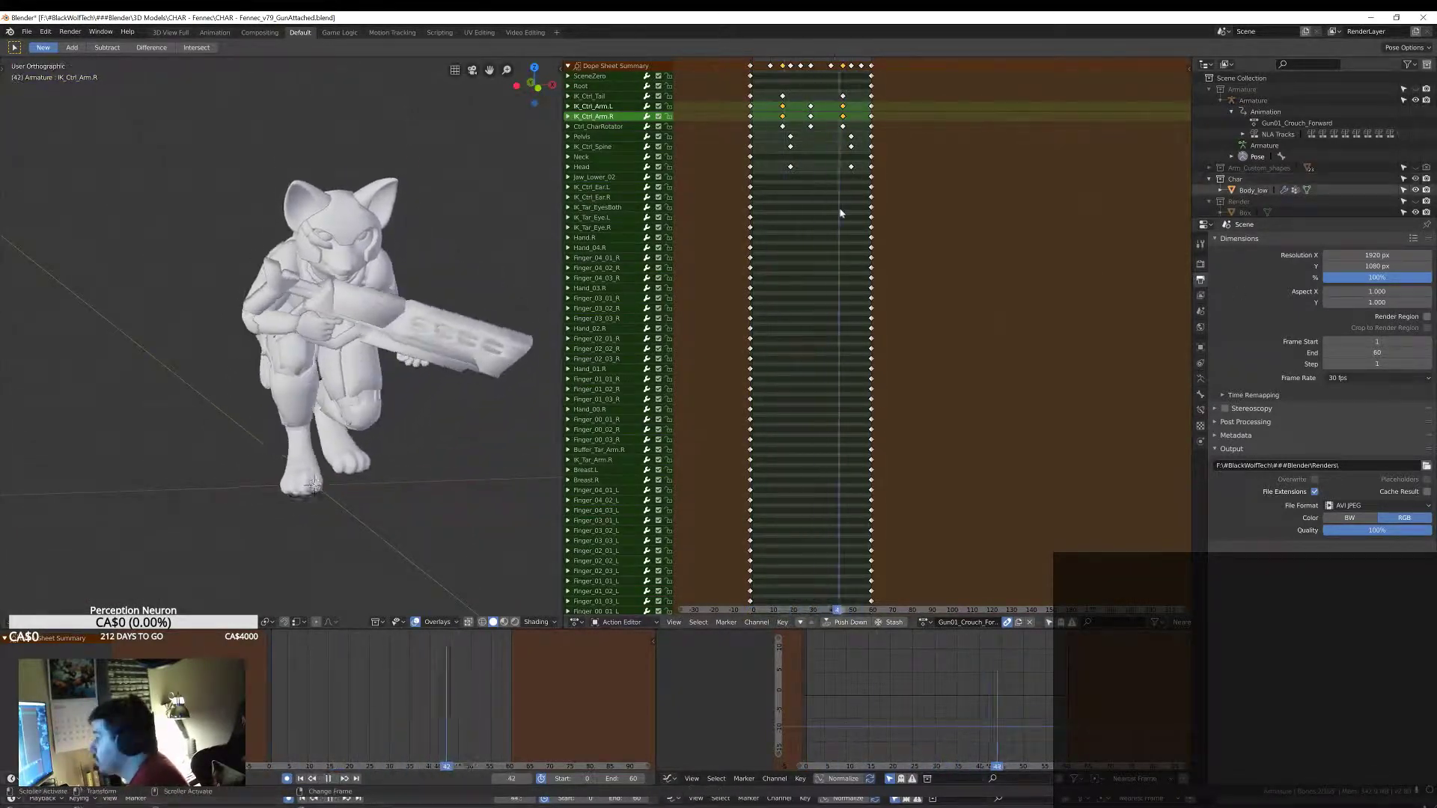
pyautogui.hotkey('ctrl', 'z')
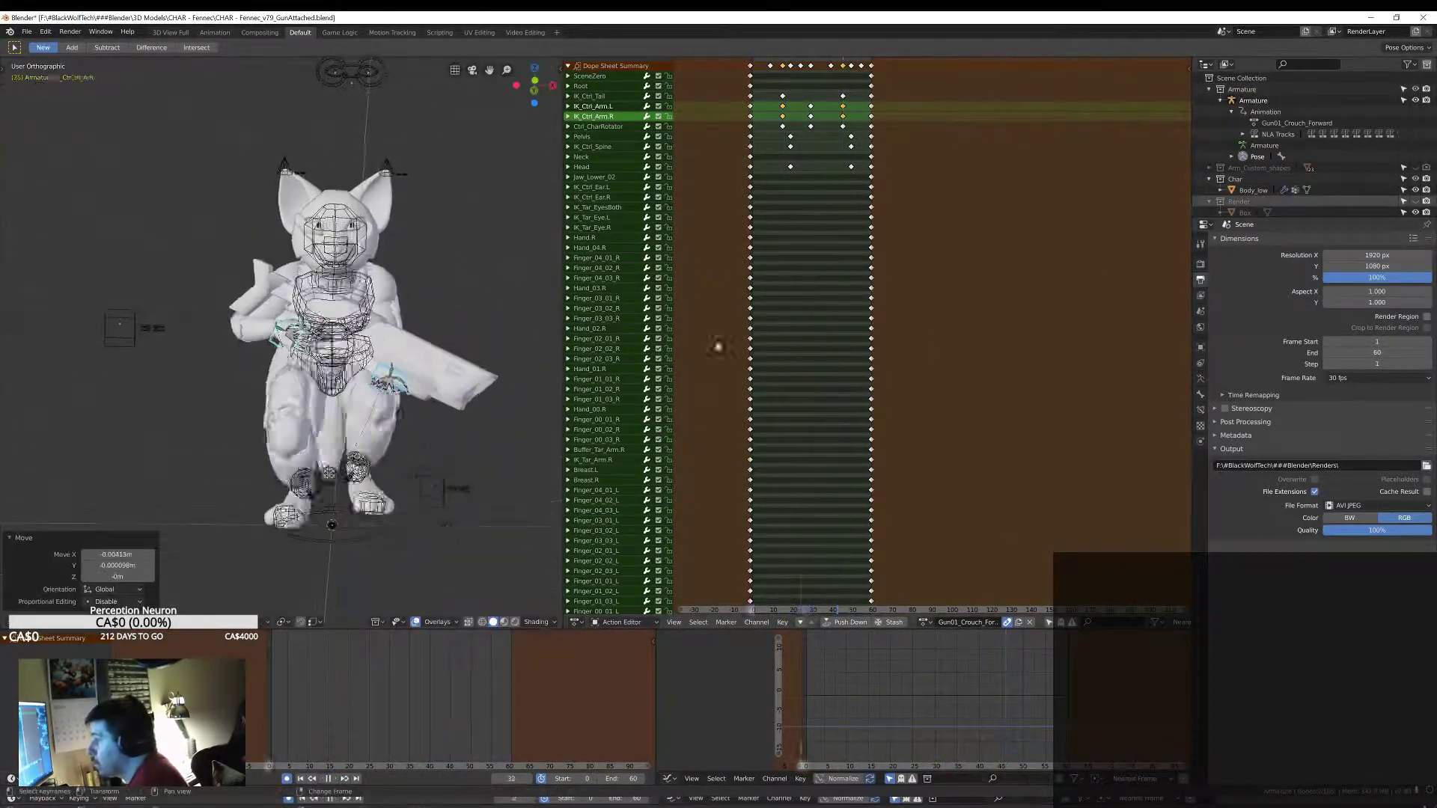
pyautogui.press('space')
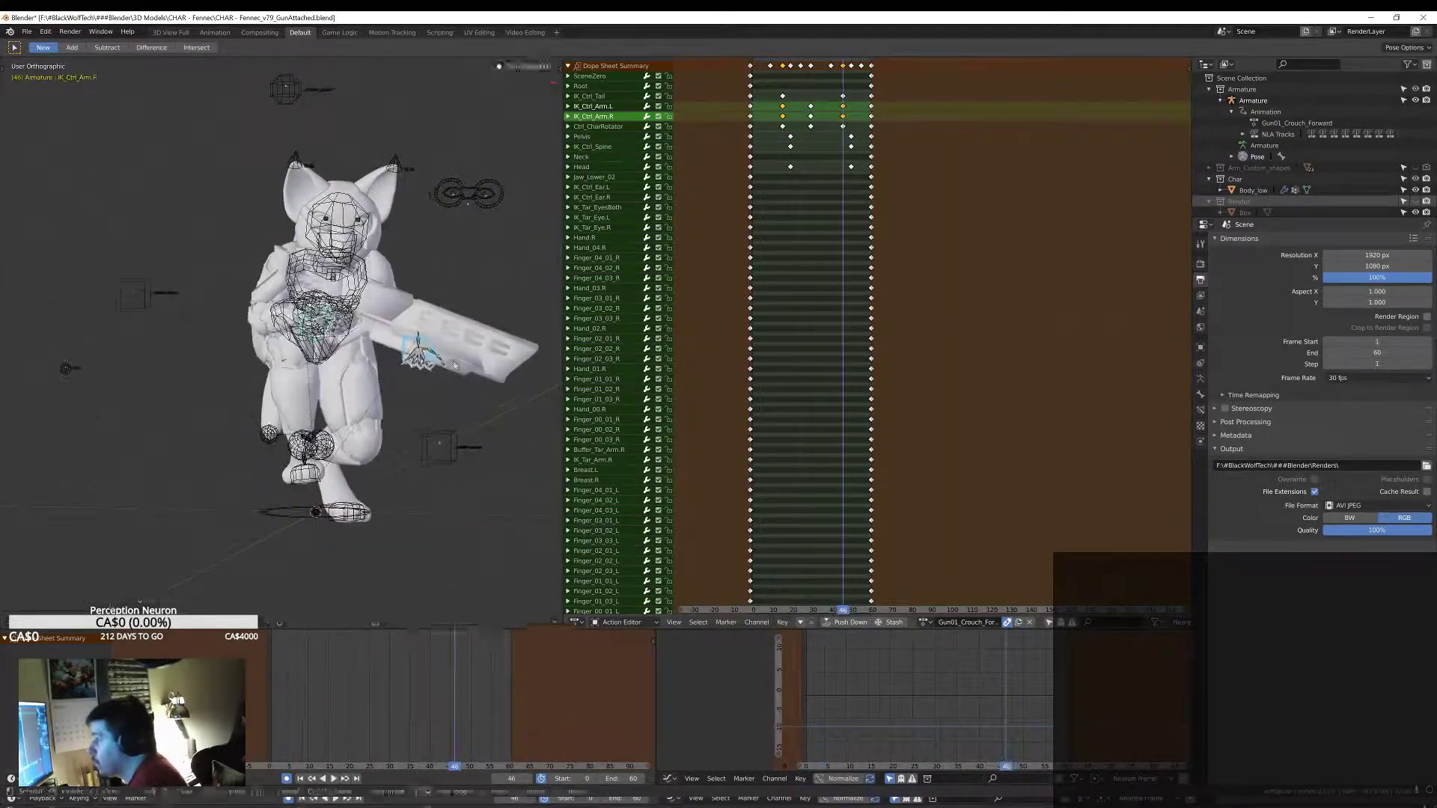
pyautogui.press('space')
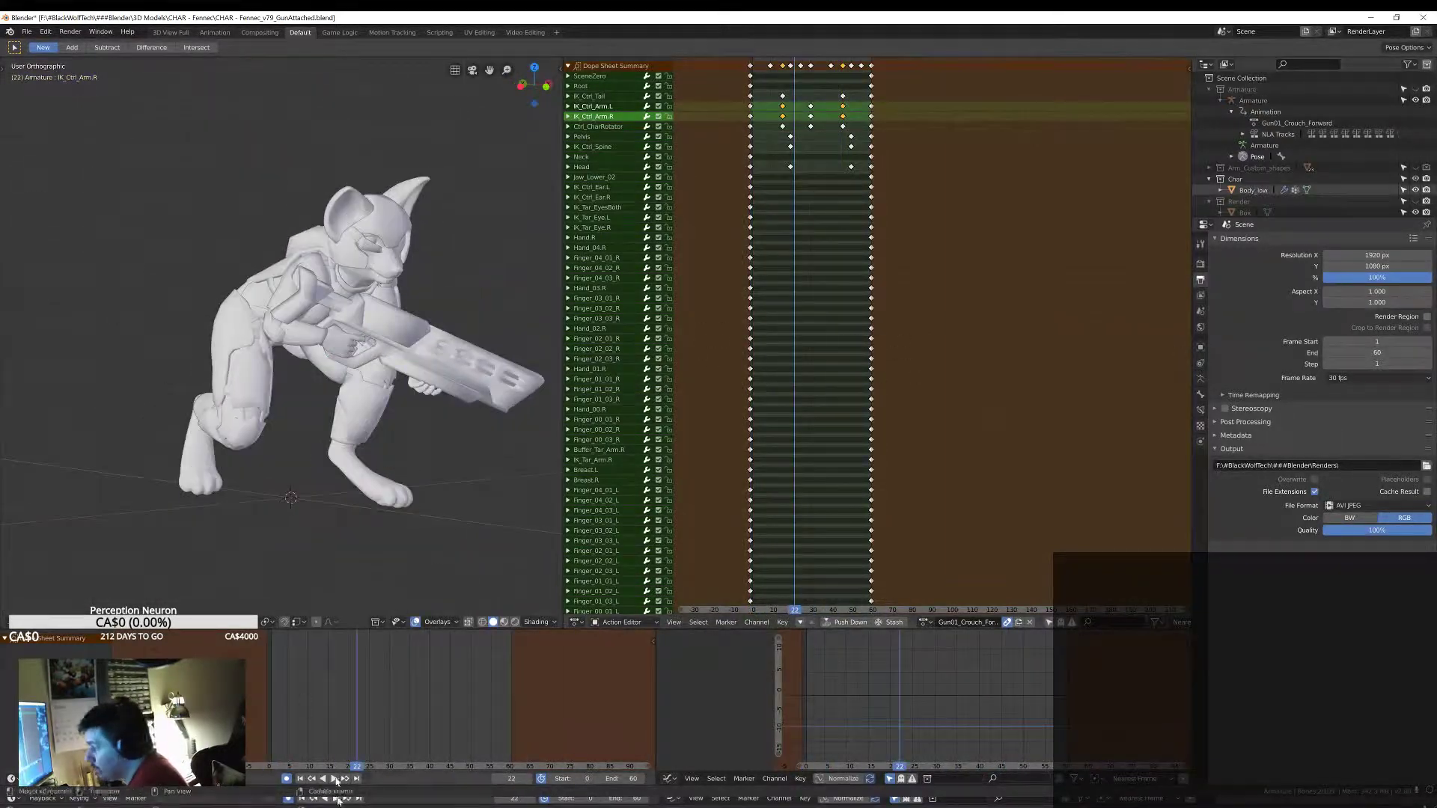
pyautogui.press('space')
pyautogui.moveTo(449, 330); pyautogui.dragTo(388, 356, button='middle')
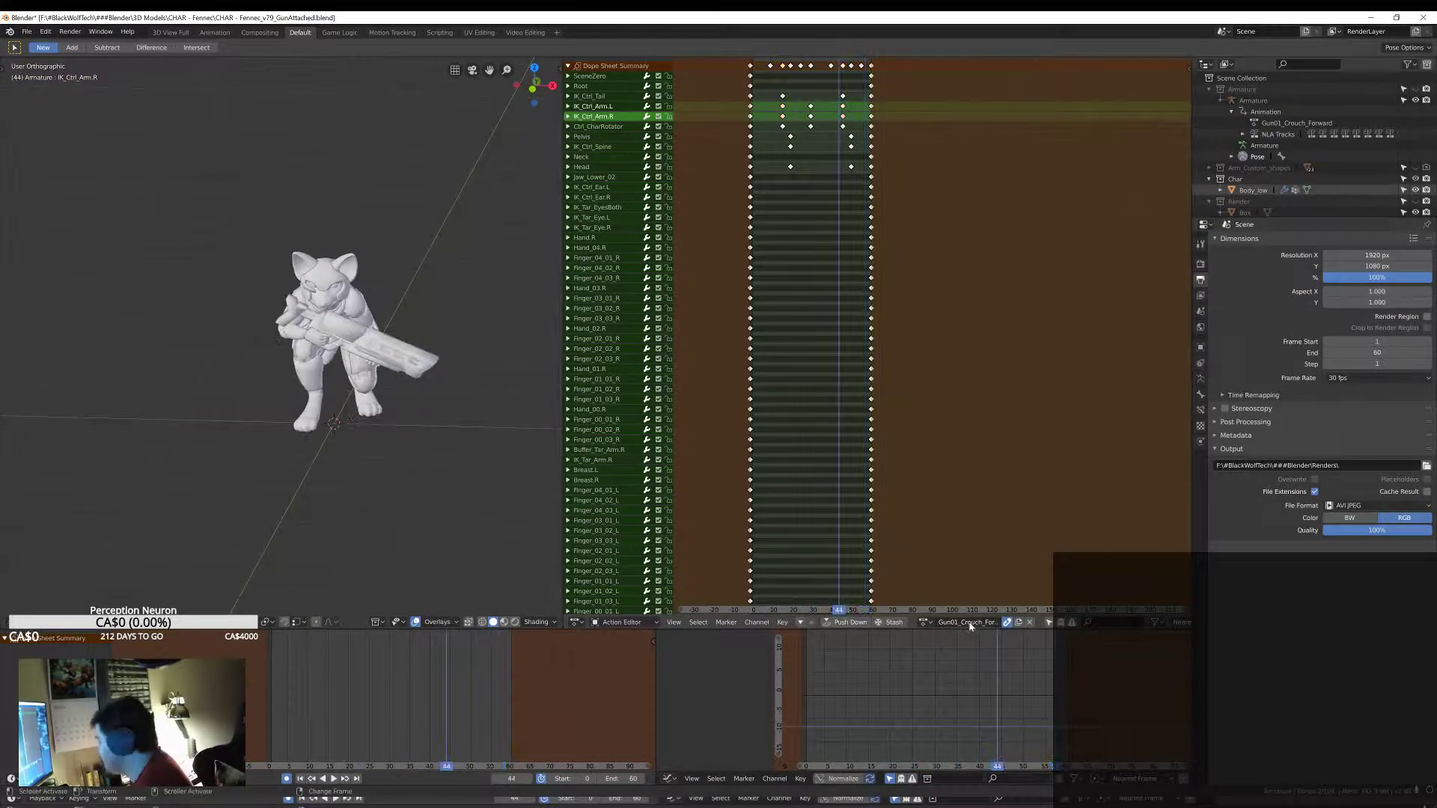
pyautogui.click(928, 622)
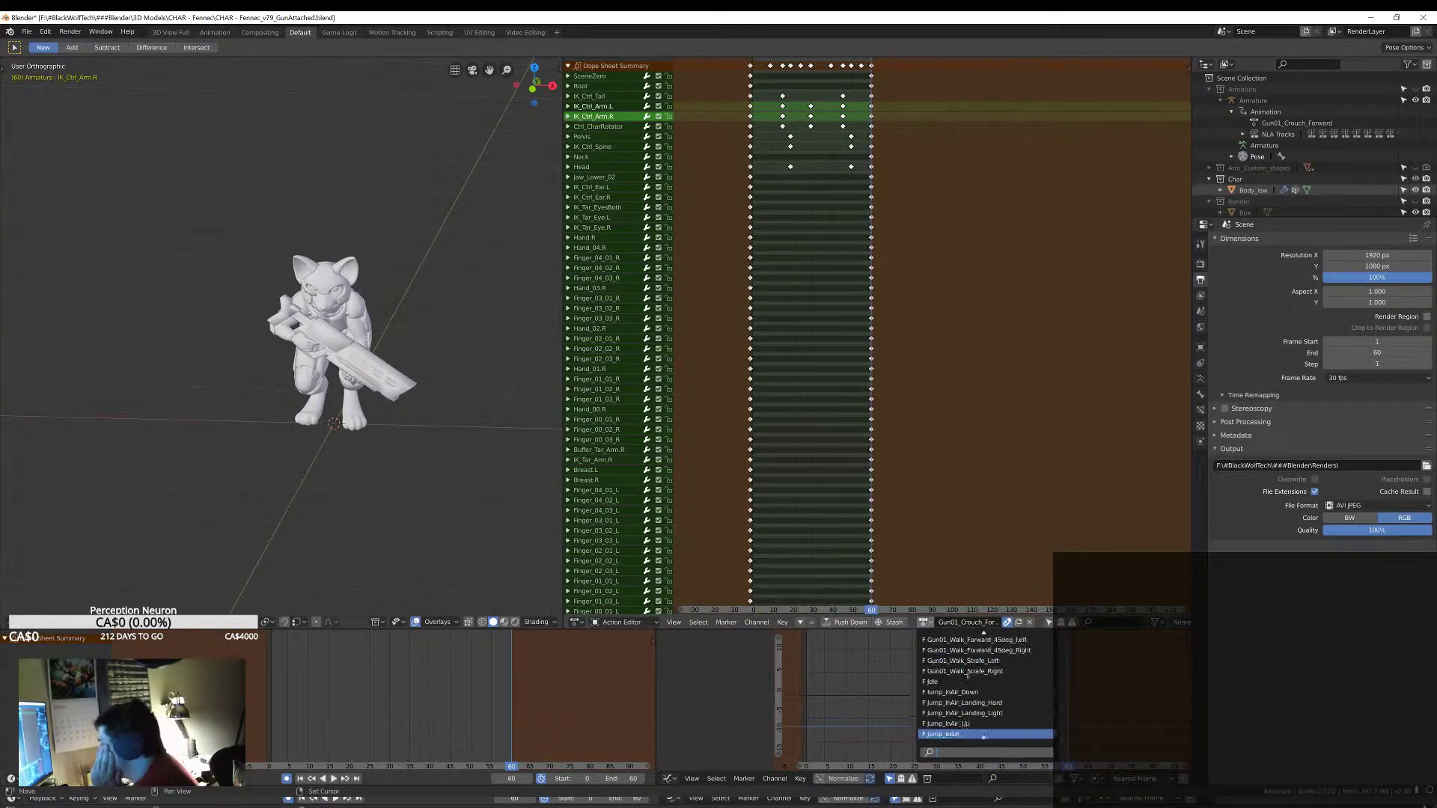
# Step: Load Gun01_Jump_Start and delete the stray keyframes after frame 101
pyautogui.click(973, 682)
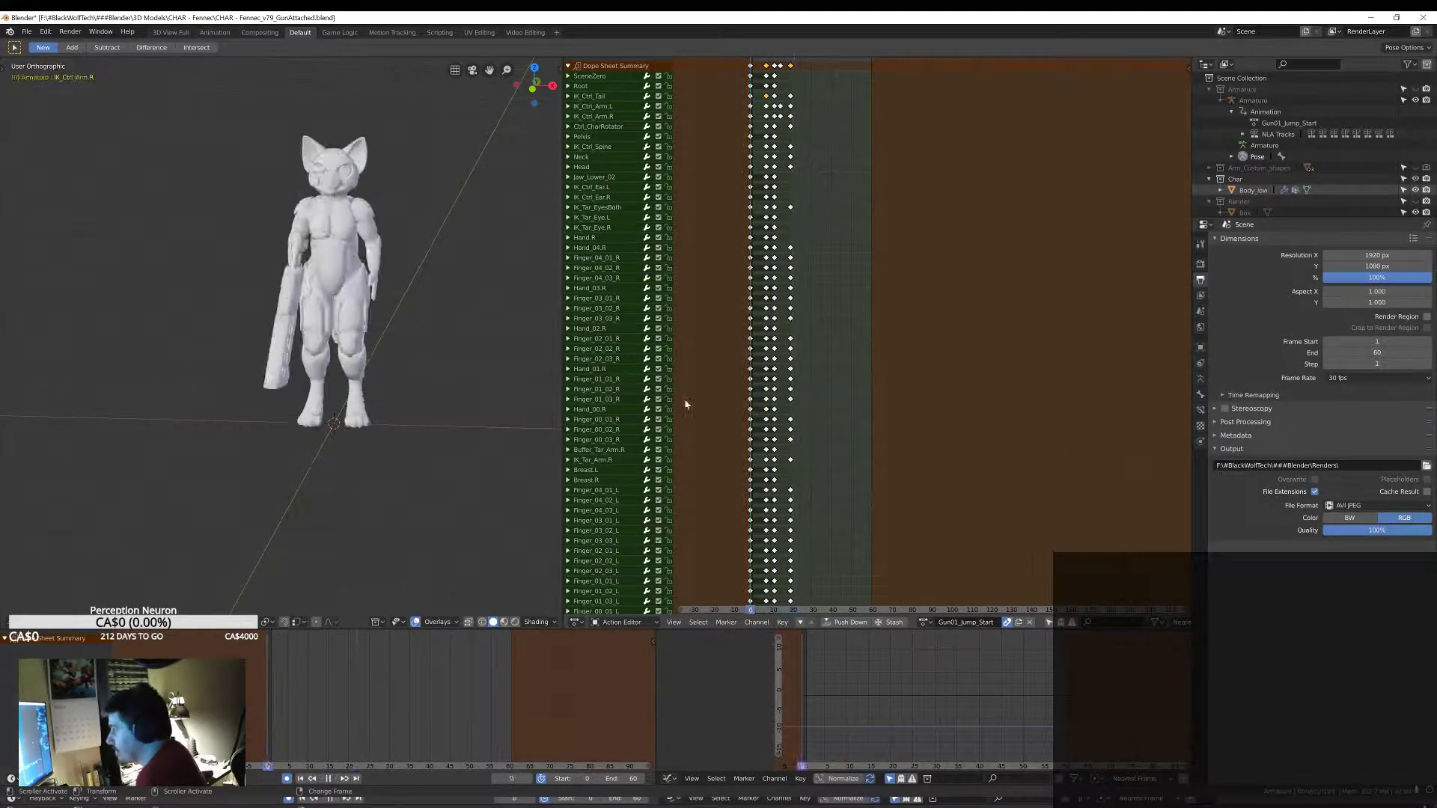
pyautogui.click(954, 314)
pyautogui.scroll(-5, 954, 315)
pyautogui.moveTo(943, 88); pyautogui.dragTo(969, 291)
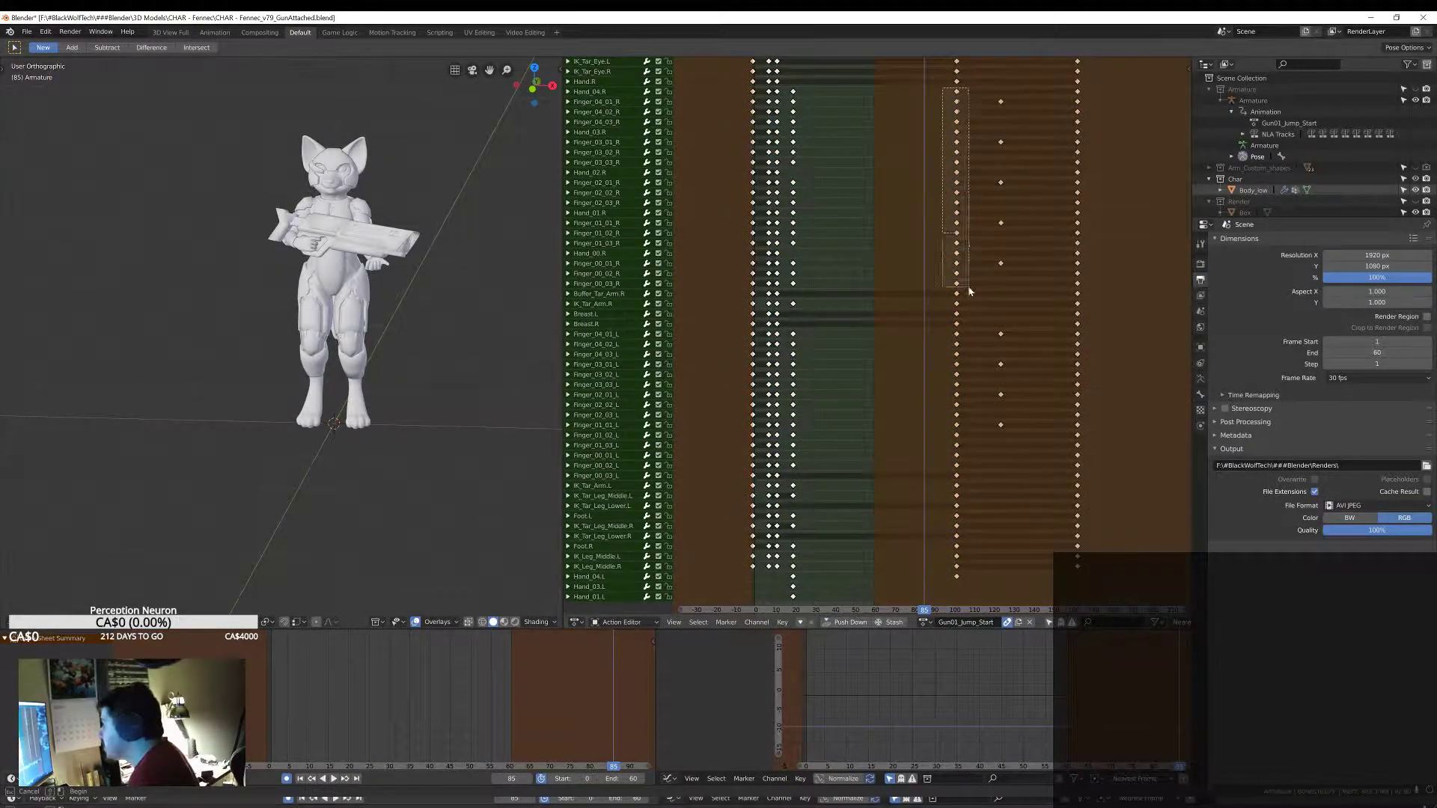
pyautogui.click(975, 368)
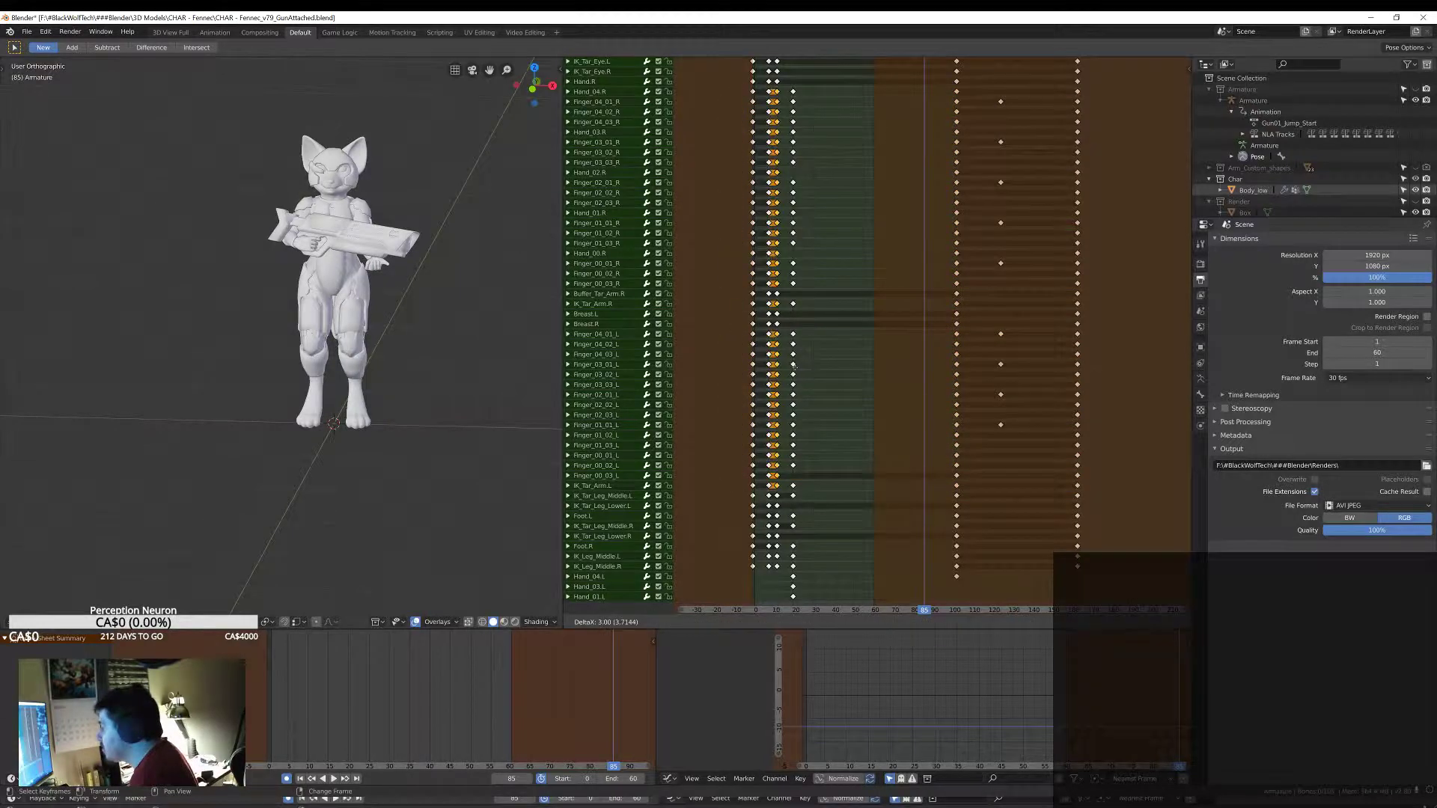
pyautogui.scroll(5, 901, 401)
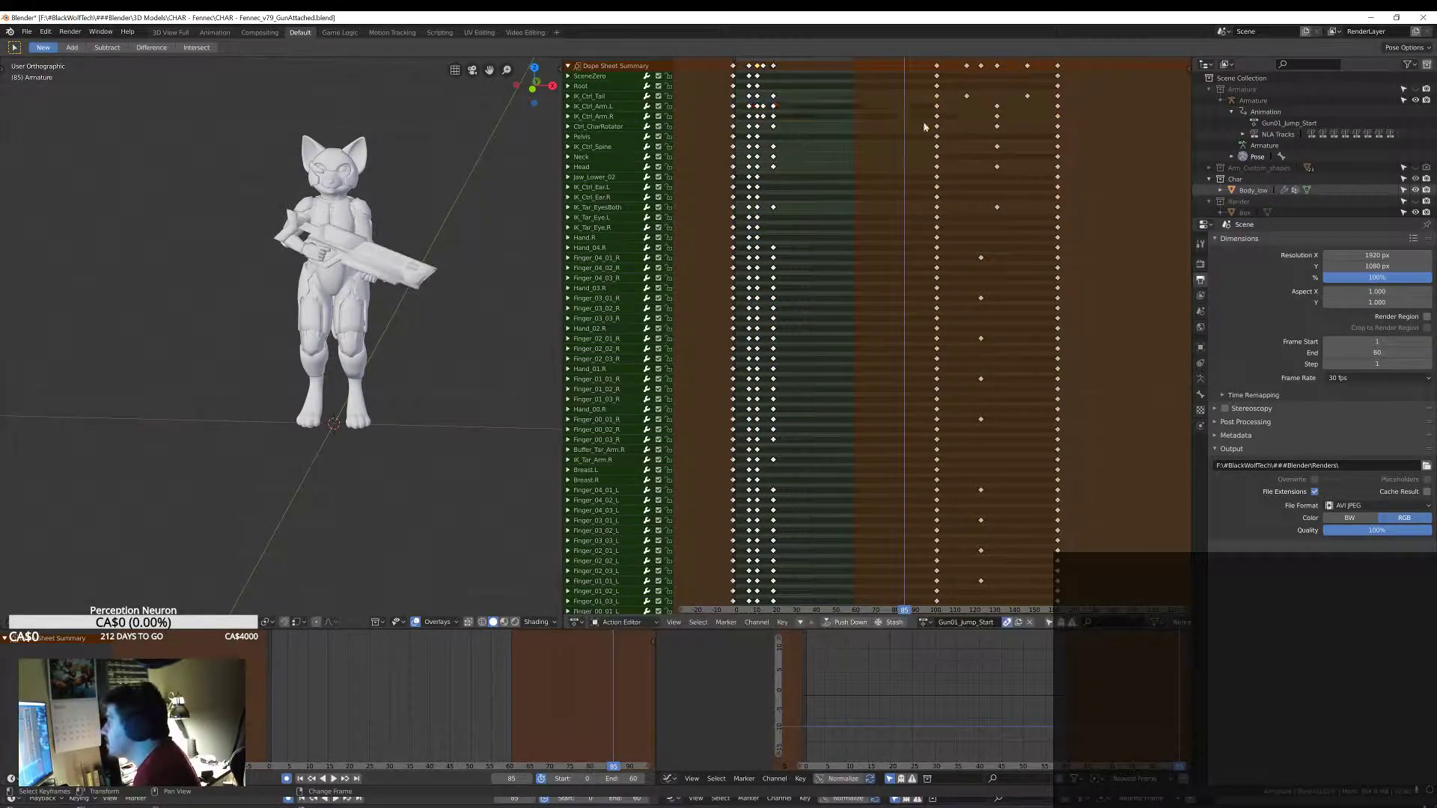
pyautogui.press('Delete')
pyautogui.press('space')
# Step: Move the left arm IK control, then play back and stop on frame 12
pyautogui.moveTo(520, 240); pyautogui.dragTo(363, 295, button='middle')
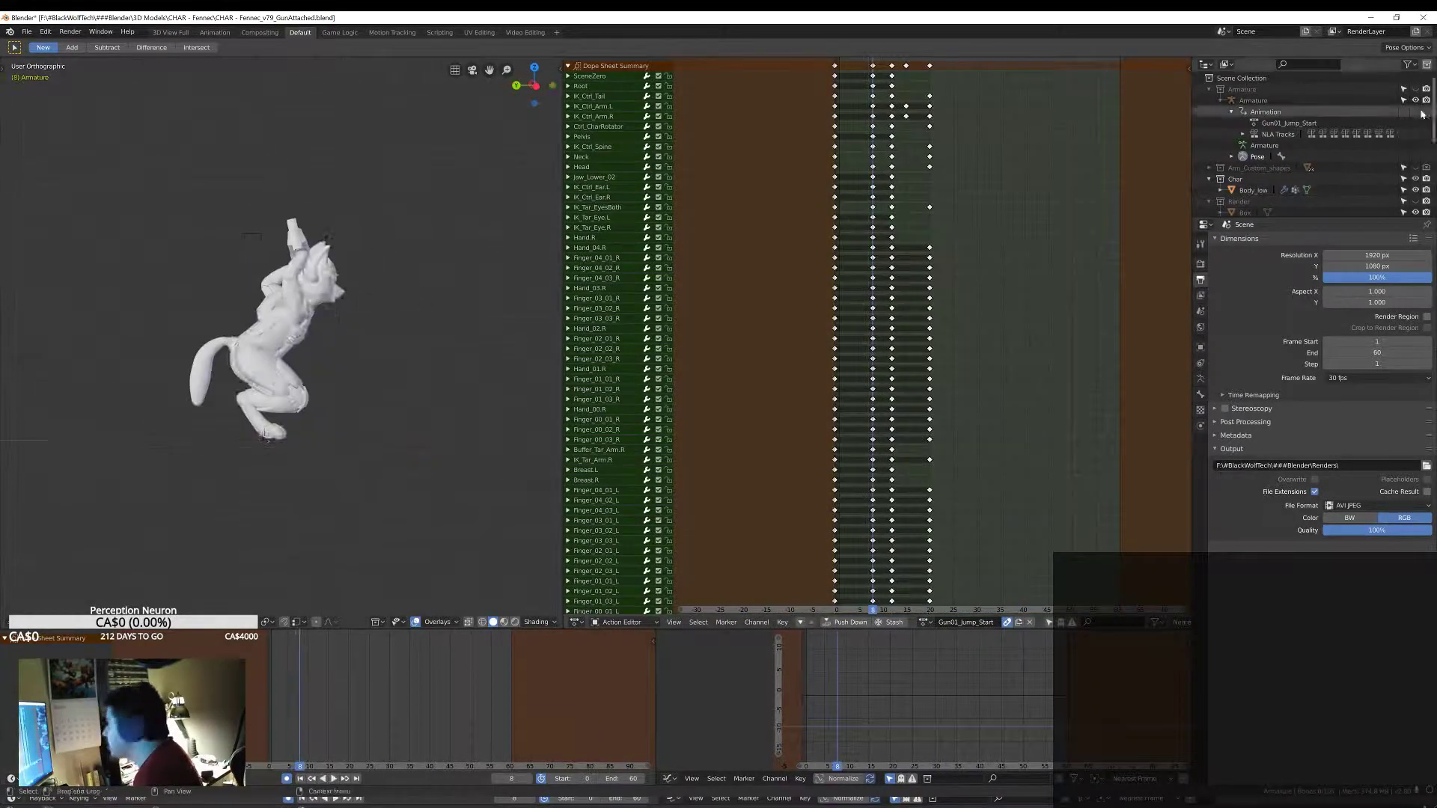
pyautogui.click(362, 295)
pyautogui.press('g')
pyautogui.click(300, 351)
pyautogui.moveTo(300, 352)
pyautogui.mouseDown(button='middle')
pyautogui.moveTo(122, 344)
pyautogui.moveTo(173, 341)
pyautogui.mouseUp(button='middle')
pyautogui.press('space')
pyautogui.hotkey('alt', 'a')
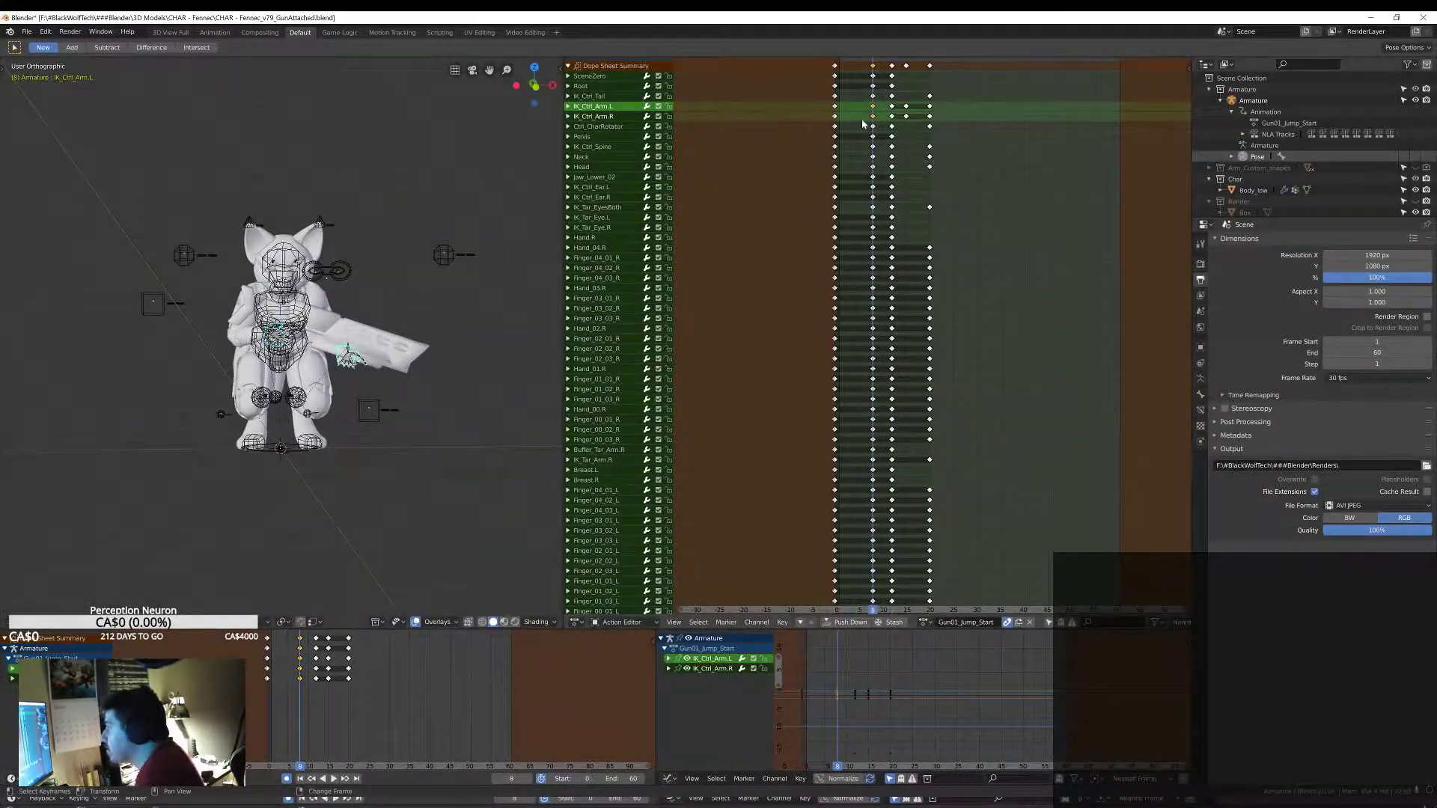
pyautogui.press('space')
# Step: Move and rotate both arm IK controls into the gun grip pose
pyautogui.scroll(5, 300, 337)
pyautogui.moveTo(299, 337); pyautogui.dragTo(314, 546, button='middle')
pyautogui.press('g')
pyautogui.click(314, 546)
pyautogui.scroll(-5, 315, 546)
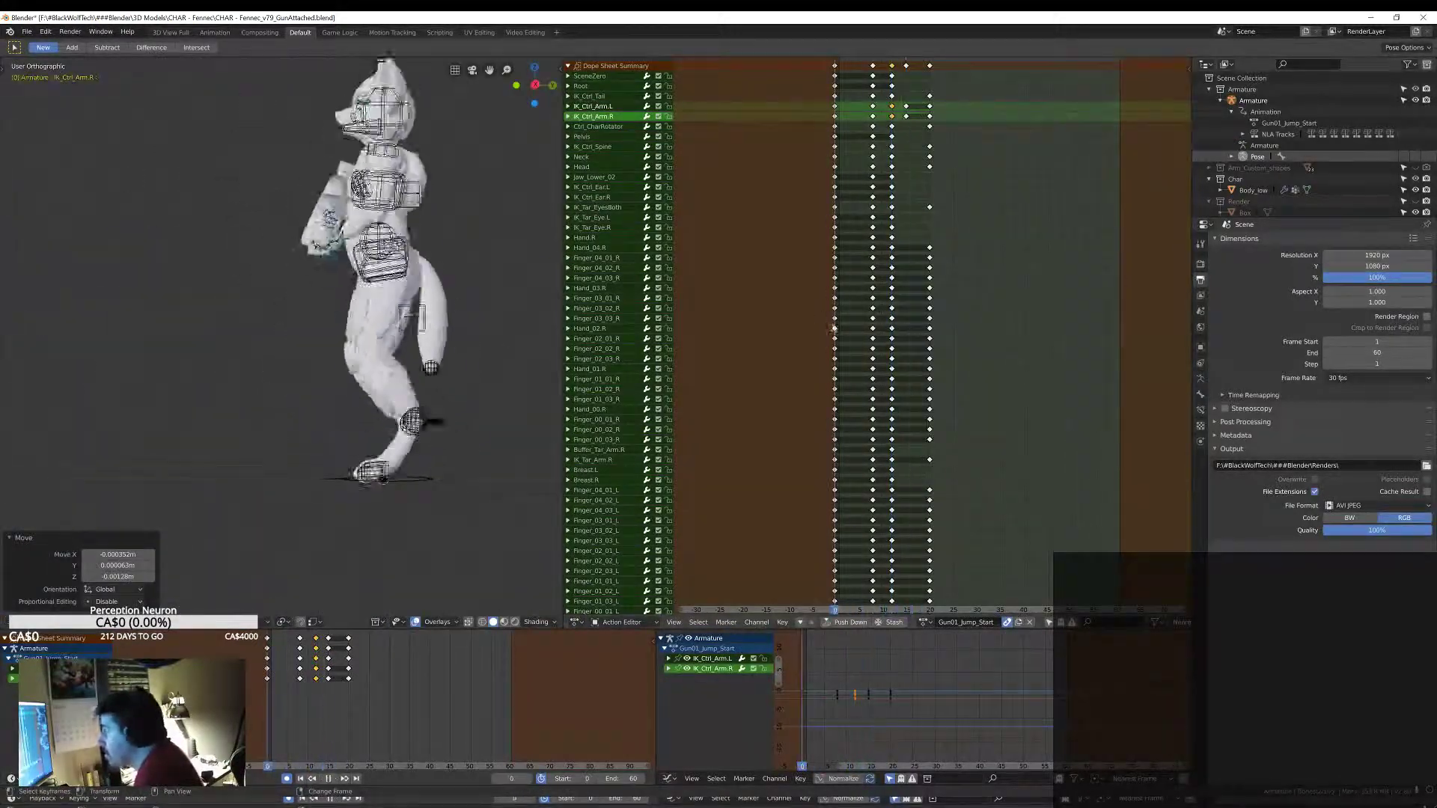
pyautogui.press('Left')
pyautogui.press('Left')
pyautogui.press('Left')
pyautogui.press('r')
pyautogui.click(468, 298)
pyautogui.moveTo(469, 299); pyautogui.dragTo(52, 360, button='middle')
# Step: Reposition the arm control onto the gun at frames 12 and 15
pyautogui.press('Right')
pyautogui.press('Right')
pyautogui.press('Right')
pyautogui.press('g')
pyautogui.click(52, 360)
pyautogui.scroll(-2, 51, 360)
pyautogui.press('space')
pyautogui.press('space')
pyautogui.press('g')
pyautogui.click(364, 354)
pyautogui.moveTo(363, 354); pyautogui.dragTo(225, 369, button='middle')
pyautogui.scroll(4, 363, 354)
# Step: Pose the arm control holding the gun at frame 20 and check the grip
pyautogui.press('Right')
pyautogui.press('Right')
pyautogui.press('Right')
pyautogui.press('g')
pyautogui.click(225, 369)
pyautogui.scroll(3, 249, 284)
pyautogui.moveTo(249, 285); pyautogui.dragTo(521, 351, button='middle')
pyautogui.scroll(-4, 250, 284)
pyautogui.scroll(4, 522, 352)
# Step: Return to the first frame and select the keys on frame 20
pyautogui.hotkey('shift', 'Left')
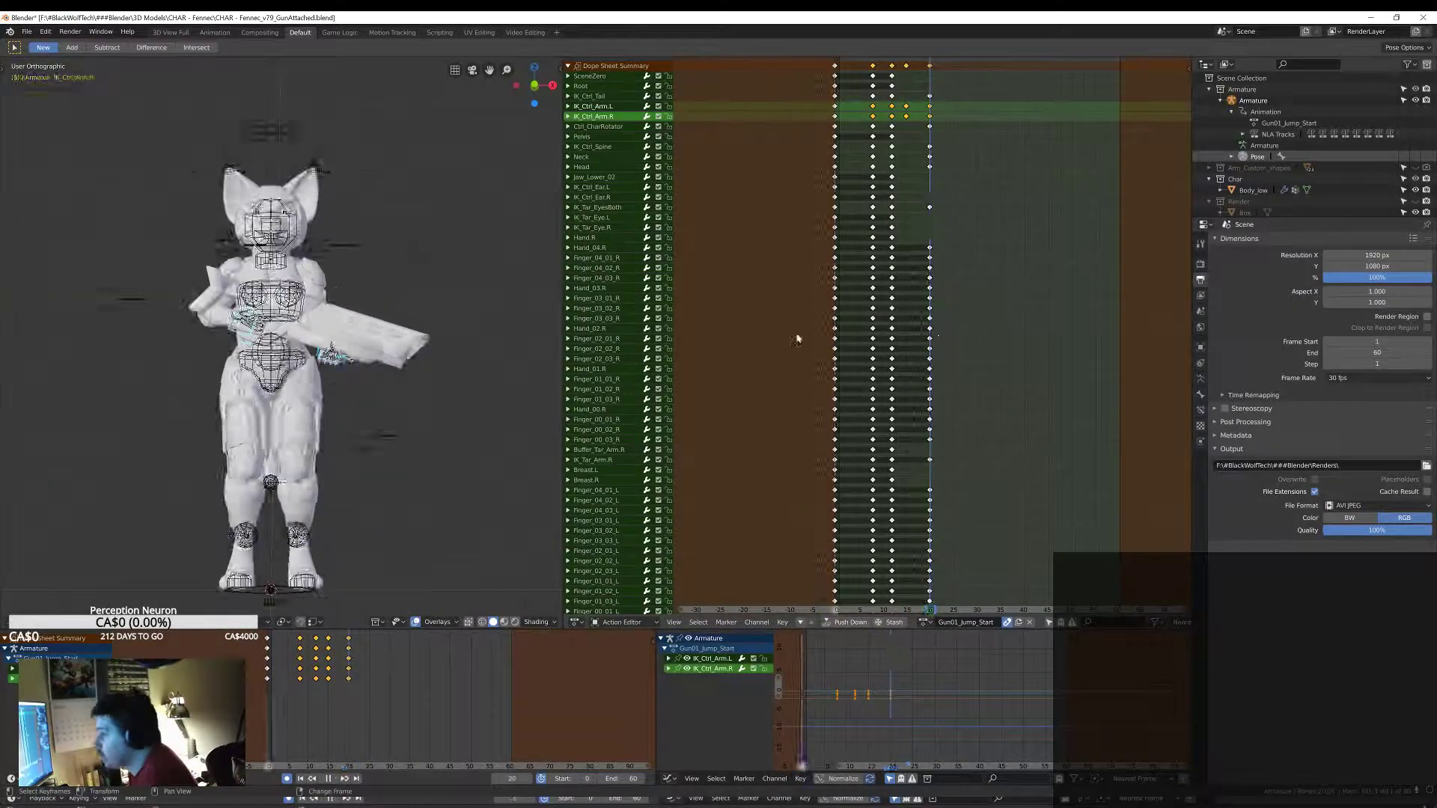
pyautogui.moveTo(522, 352); pyautogui.dragTo(449, 352, button='middle')
pyautogui.moveTo(299, 337)
pyautogui.mouseDown(button='middle')
pyautogui.moveTo(47, 327)
pyautogui.moveTo(89, 327)
pyautogui.mouseUp(button='middle')
pyautogui.rightClick(932, 330)
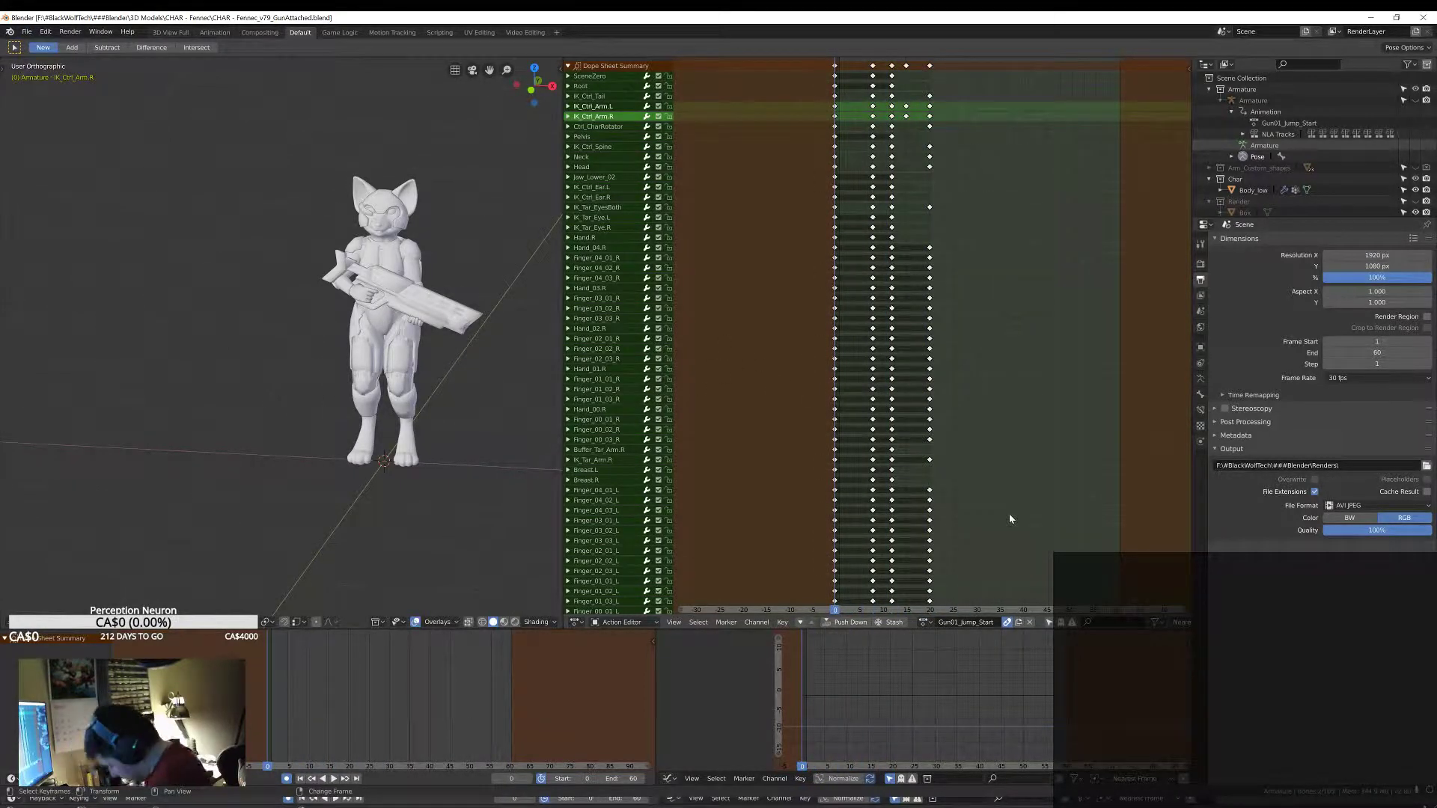
pyautogui.hotkey('ctrl', 'z')
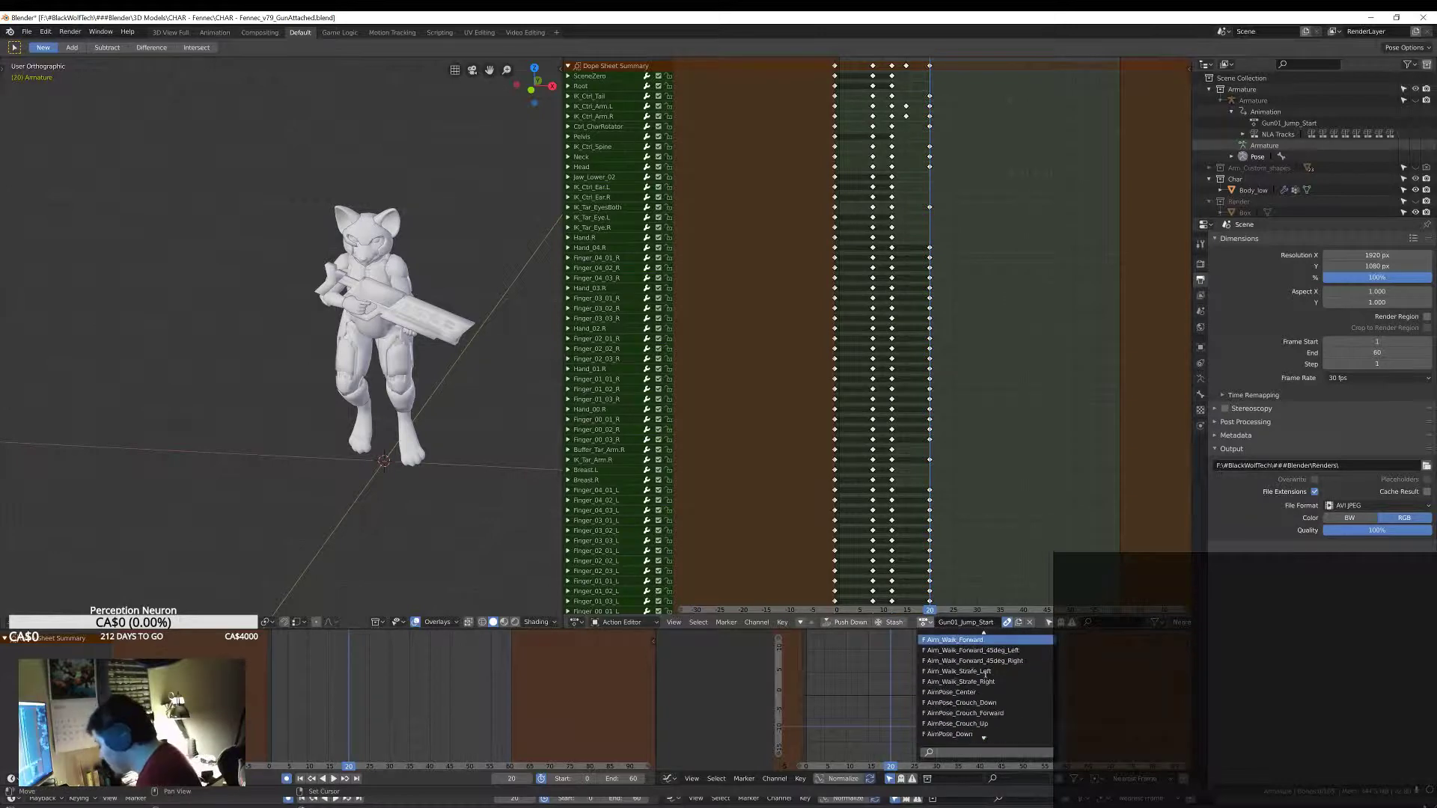
# Step: Load Gun01_Jump_InAir_Up and stretch the frame-0 arm keys out to frame 20
pyautogui.click(965, 693)
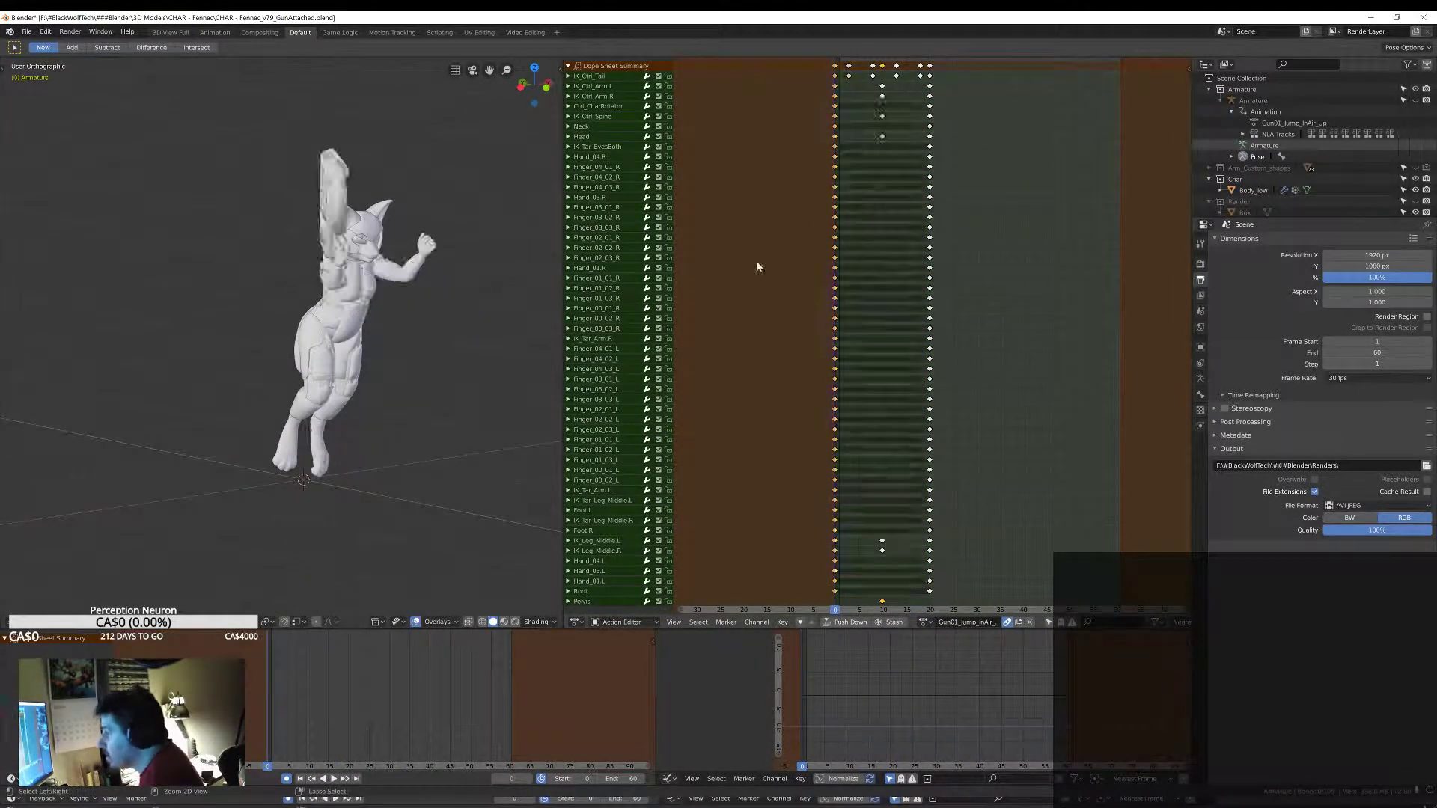
pyautogui.click(834, 75)
pyautogui.press('space')
pyautogui.click(873, 313)
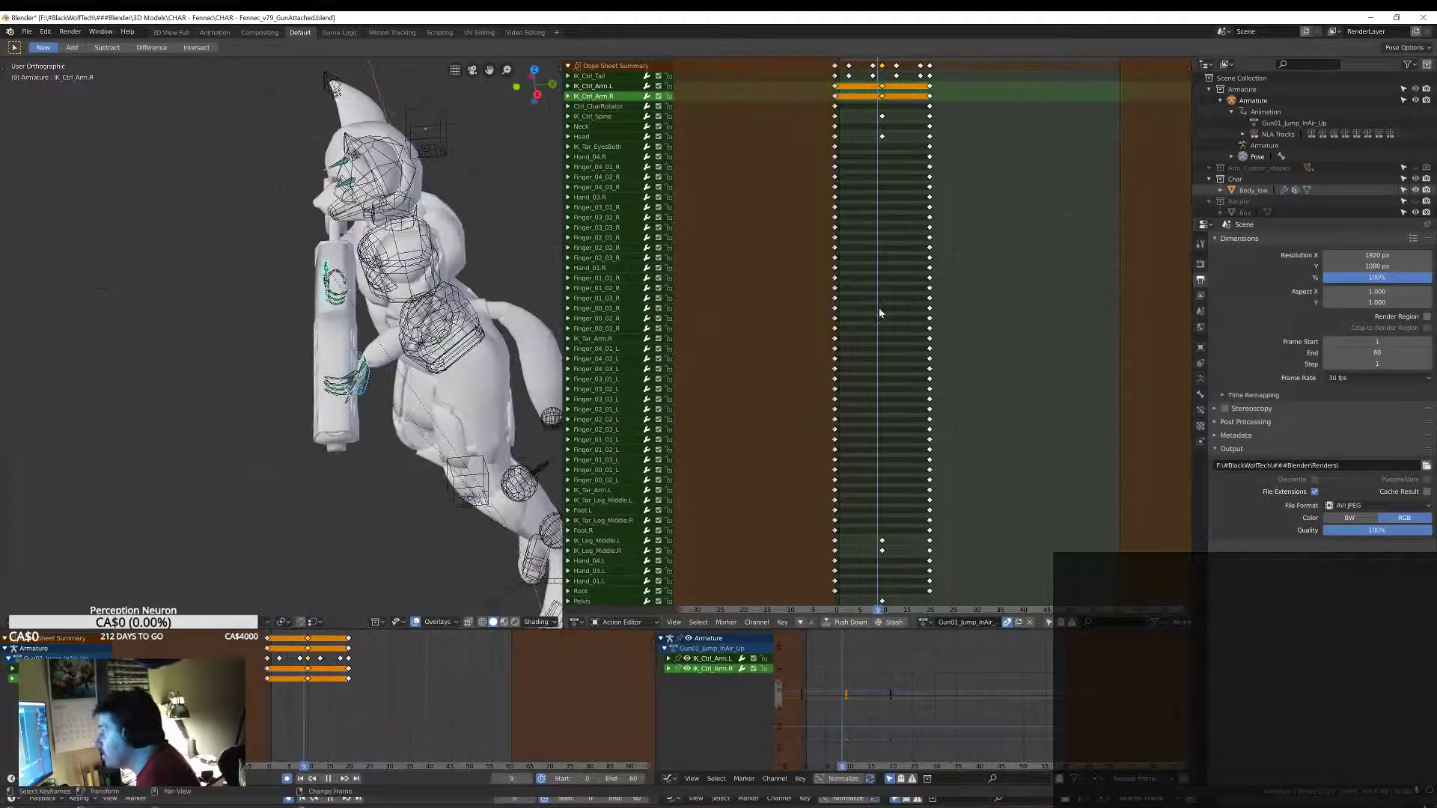
pyautogui.press('space')
pyautogui.click(808, 343)
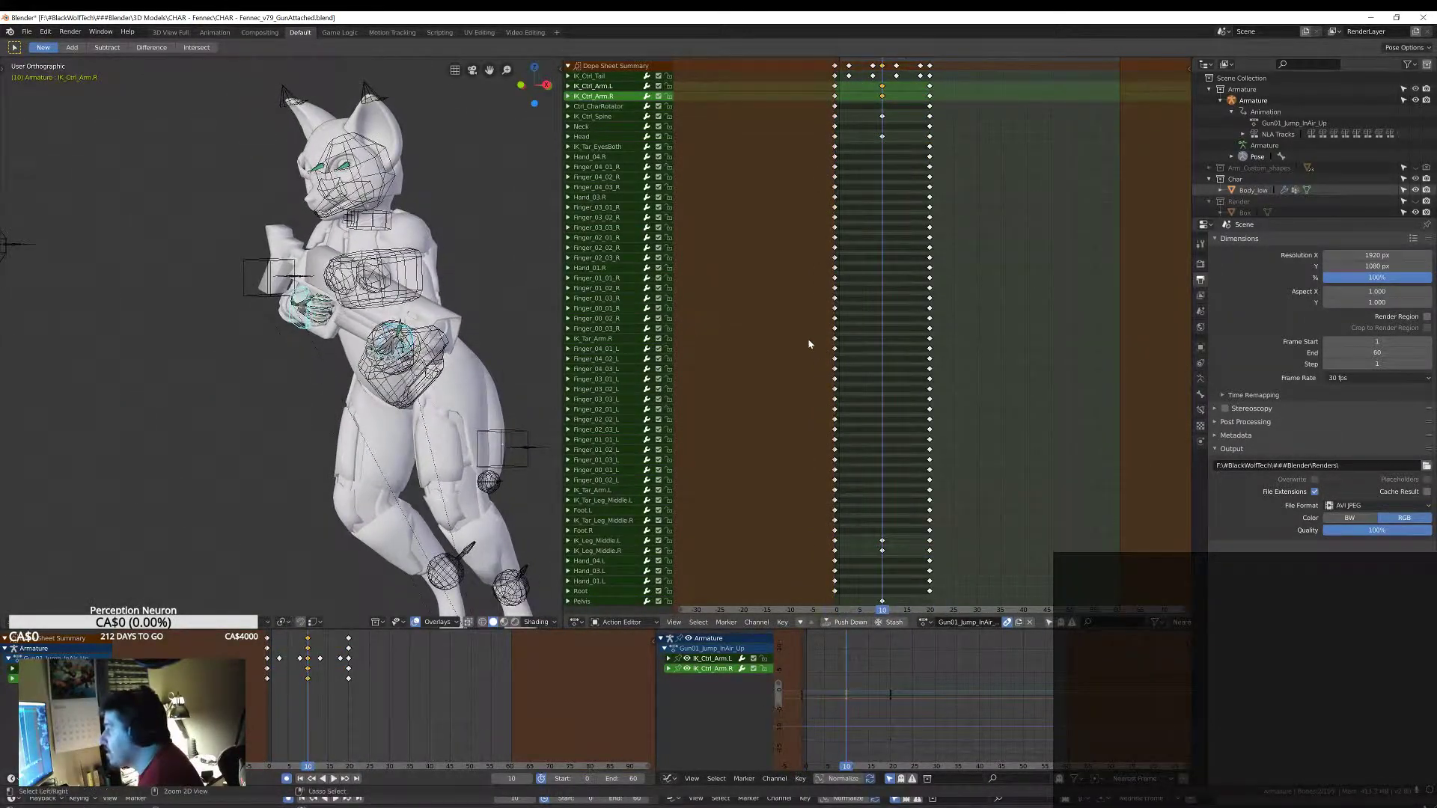
pyautogui.keyDown('alt'); pyautogui.scroll(10, 840, 81); pyautogui.keyUp('alt')
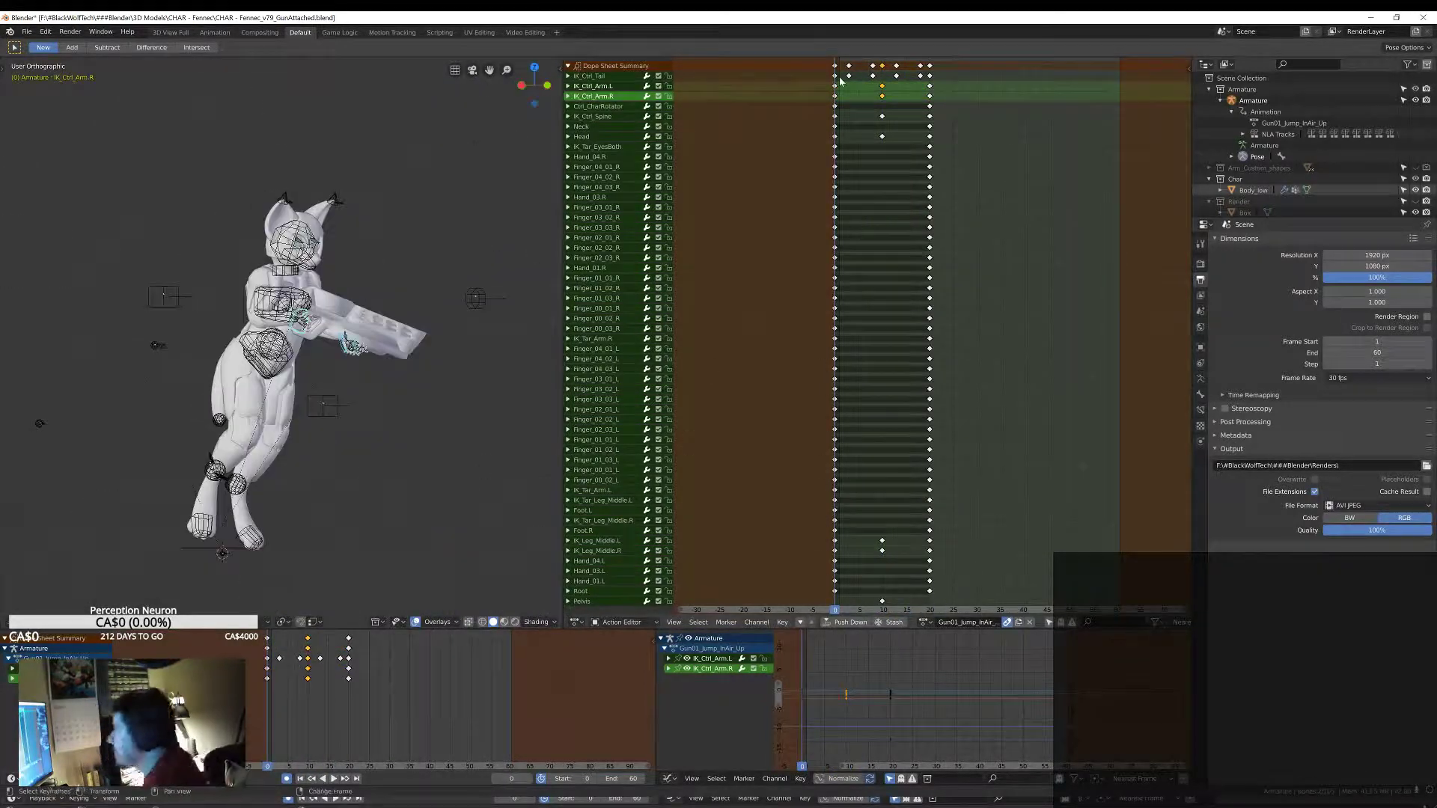
# Step: Save the blend file with Ctrl+S
pyautogui.hotkey('ctrl', 's')
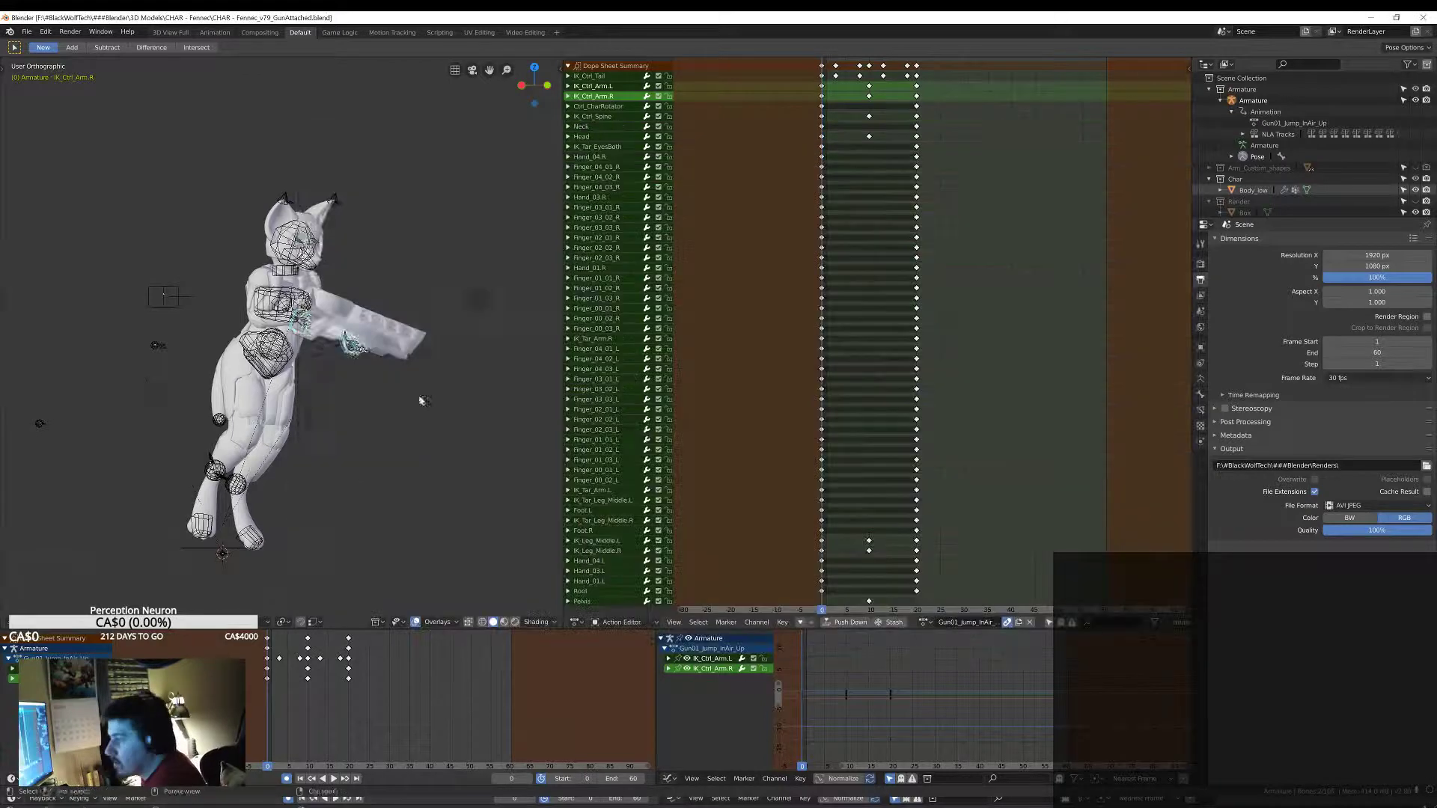
pyautogui.moveTo(416, 399); pyautogui.dragTo(479, 405, button='middle')
pyautogui.click(928, 622)
# Step: Load Gun01_Jump_InAir_Down and insert keys at frame 35, then undo them
pyautogui.click(998, 651)
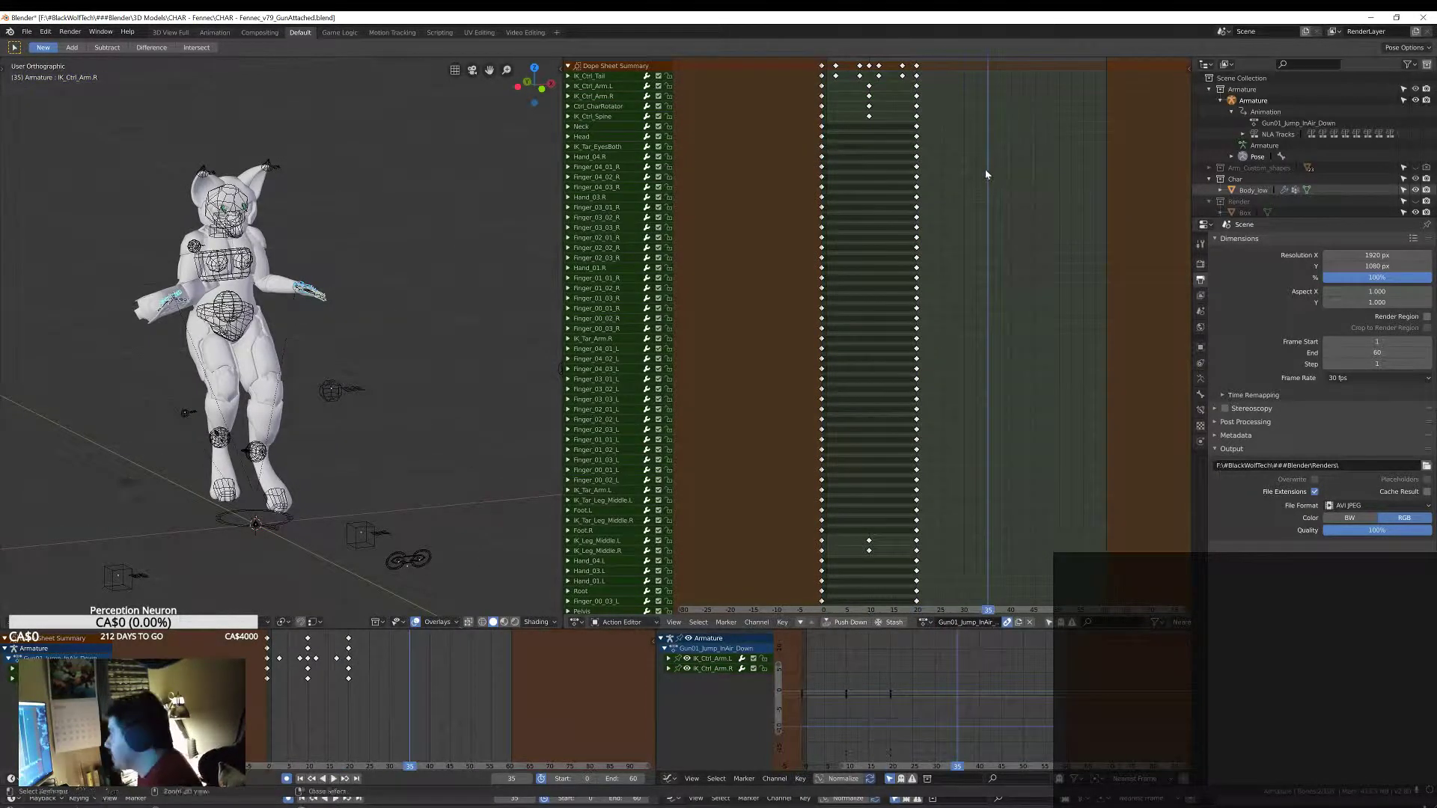
pyautogui.hotkey('ctrl', 'v')
pyautogui.scroll(-1, 627, 153)
pyautogui.moveTo(1009, 313); pyautogui.dragTo(1009, 312)
pyautogui.scroll(1, 954, 312)
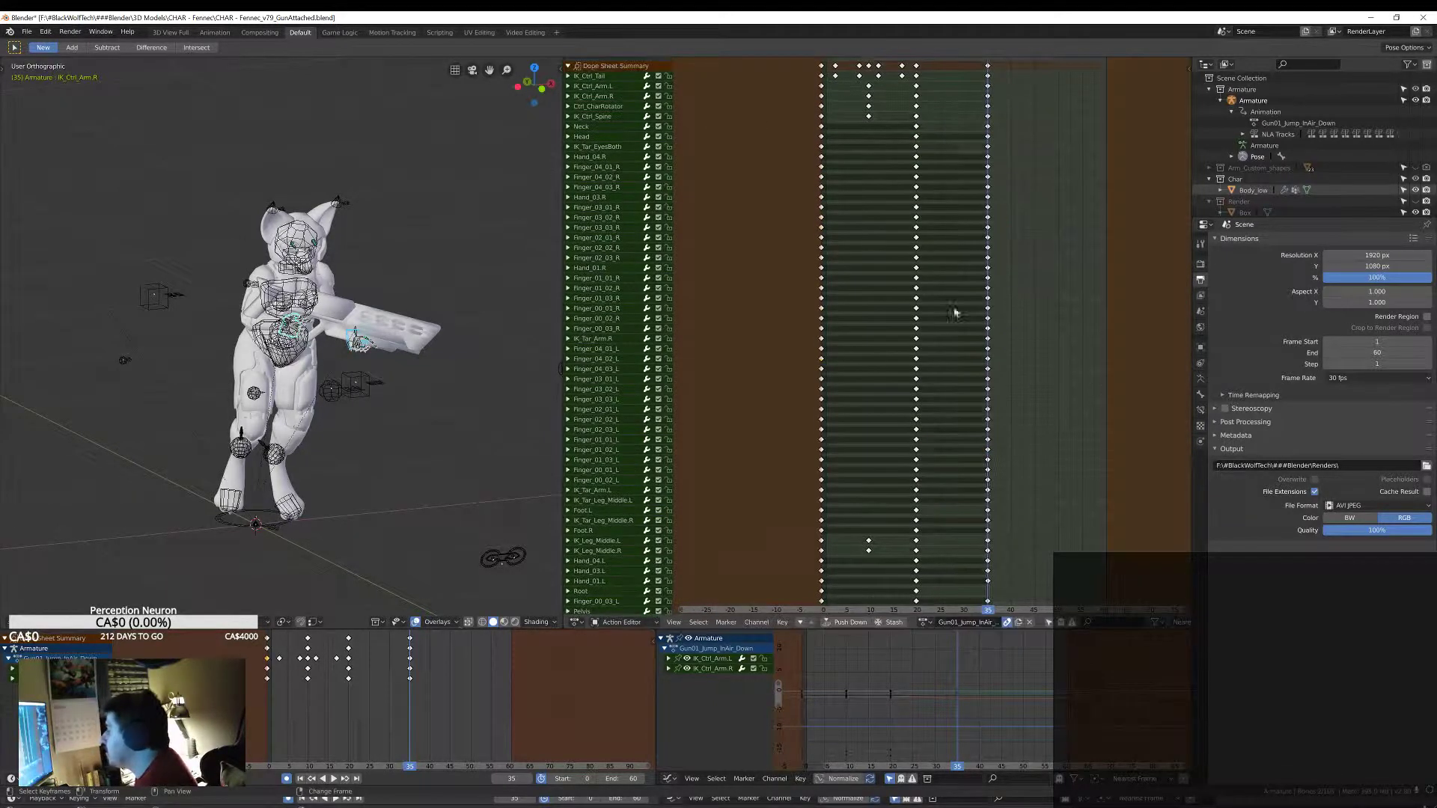
pyautogui.hotkey('ctrl', 'z')
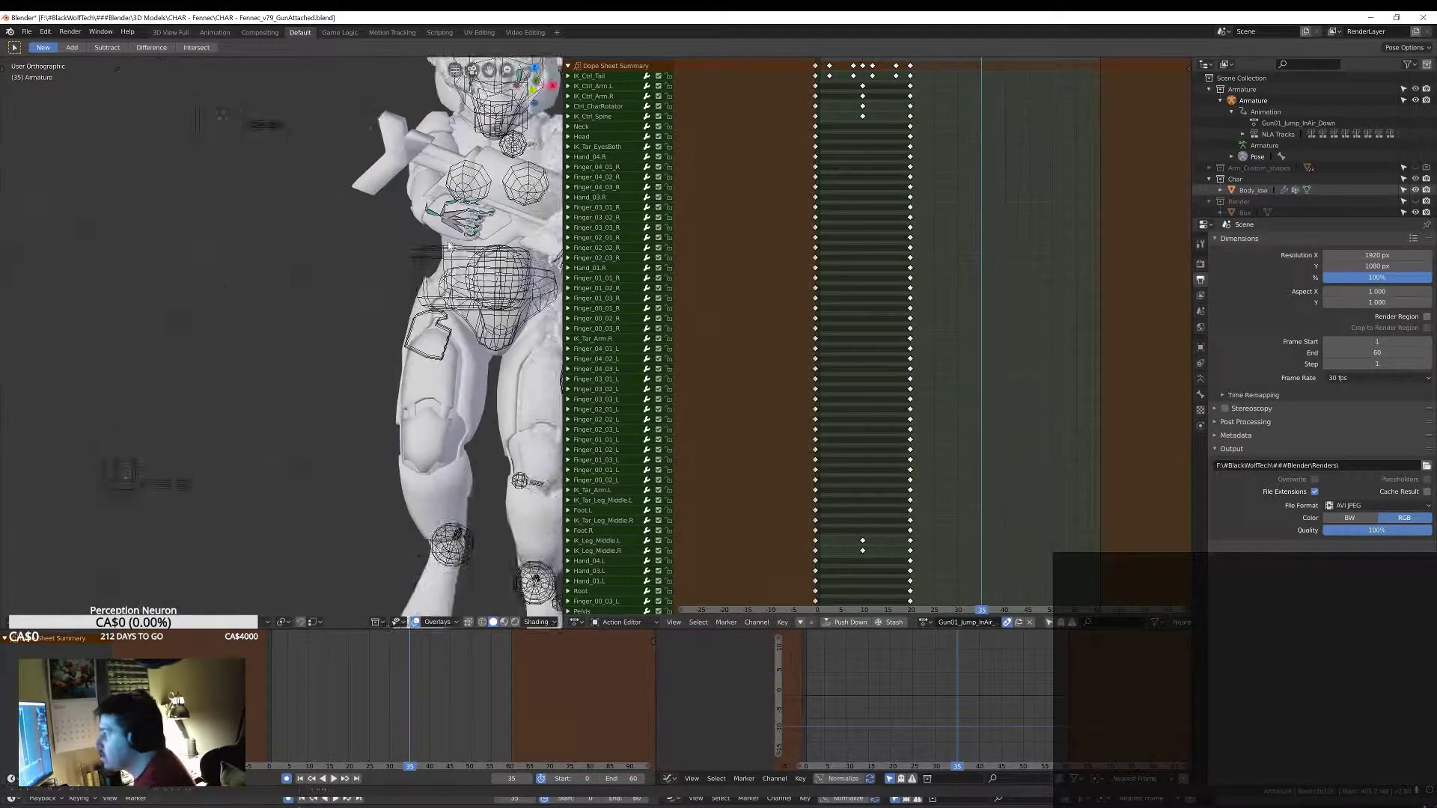
# Step: Move both arm IK controls onto the gun at frames 35 and 10, then review
pyautogui.click(595, 95)
pyautogui.scroll(-5, 392, 362)
pyautogui.press('g')
pyautogui.click(142, 343)
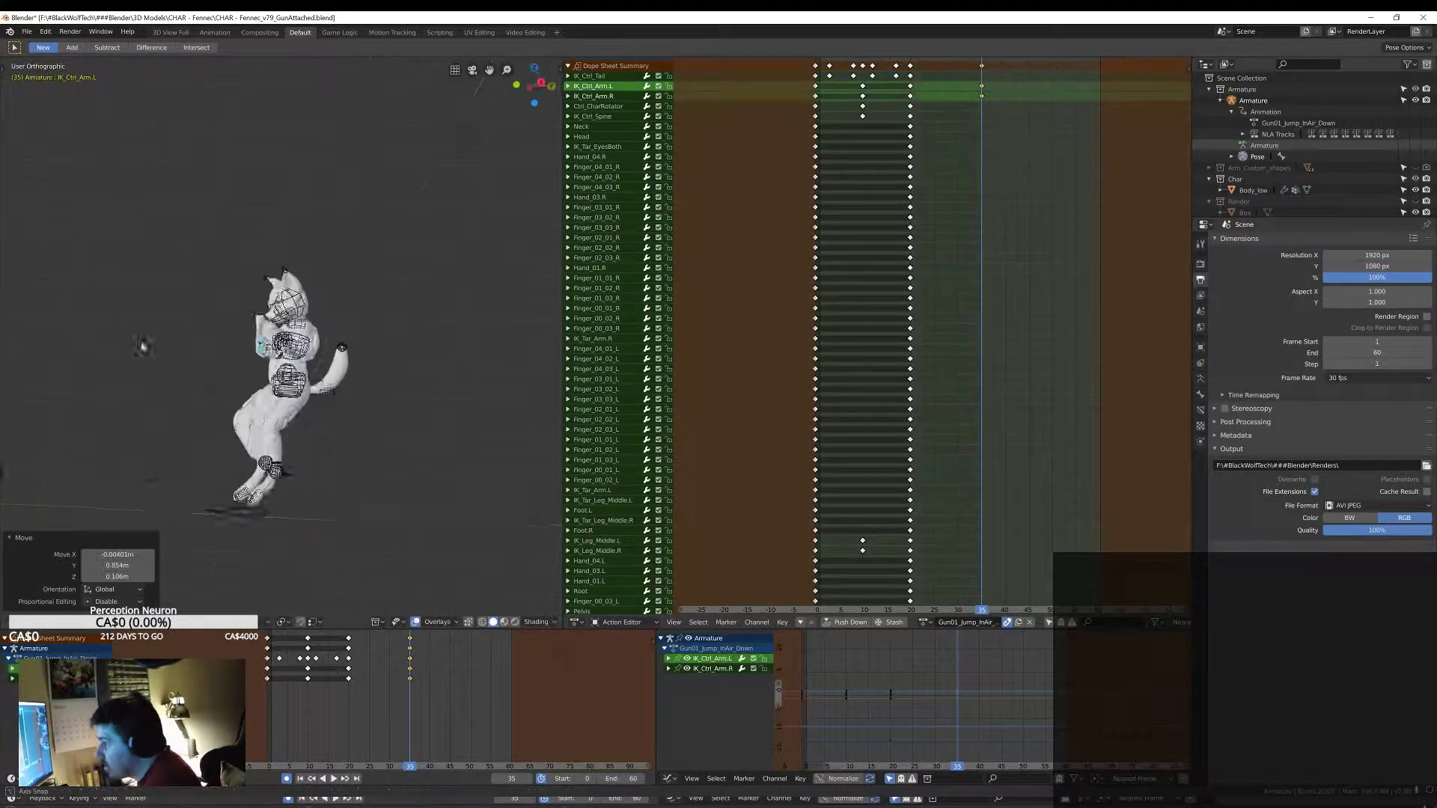
pyautogui.moveTo(497, 418)
pyautogui.mouseDown(button='middle')
pyautogui.moveTo(160, 385)
pyautogui.moveTo(539, 395)
pyautogui.mouseUp(button='middle')
pyautogui.hotkey('ctrl', 'z')
pyautogui.hotkey('alt', 'a')
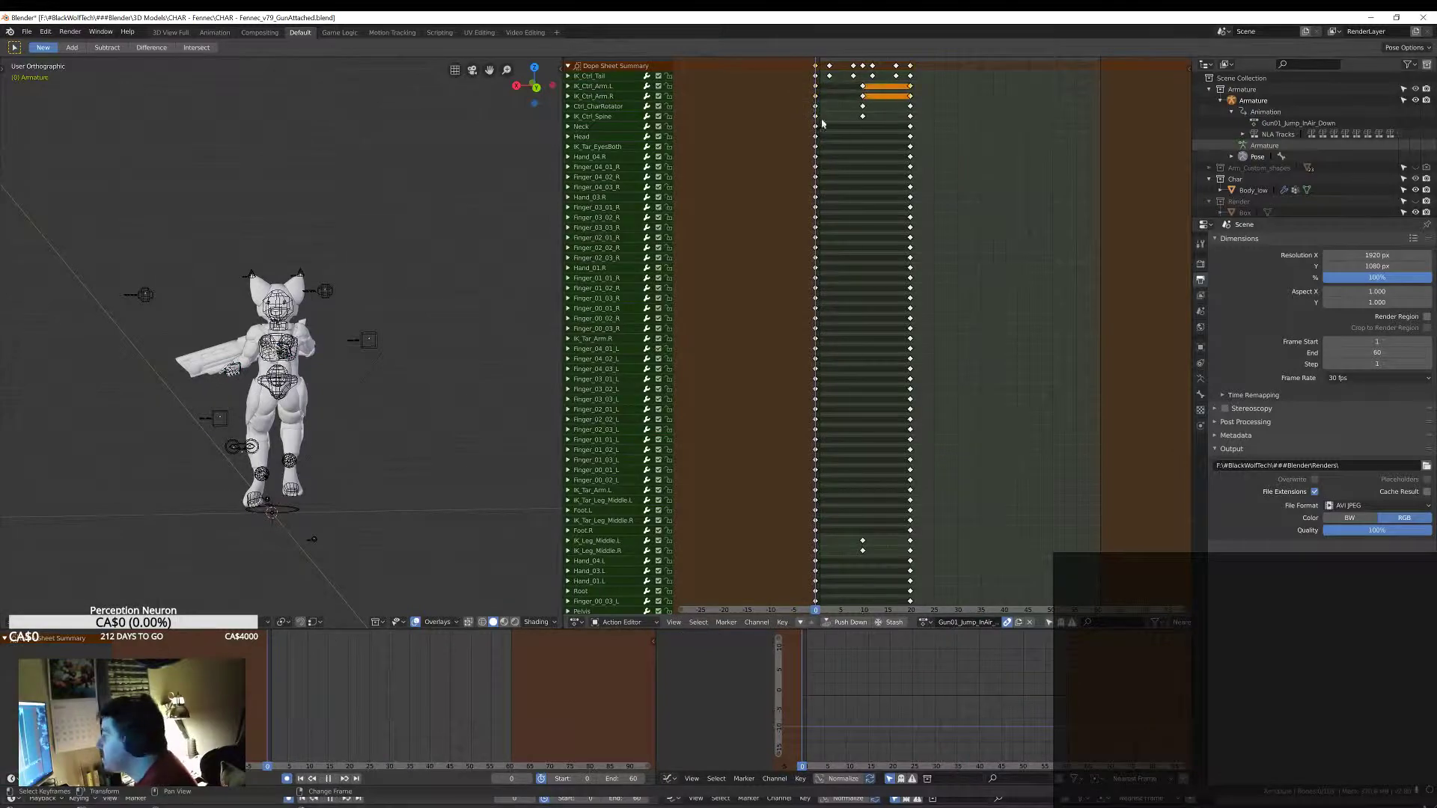
pyautogui.hotkey('alt', 'a')
pyautogui.press('g')
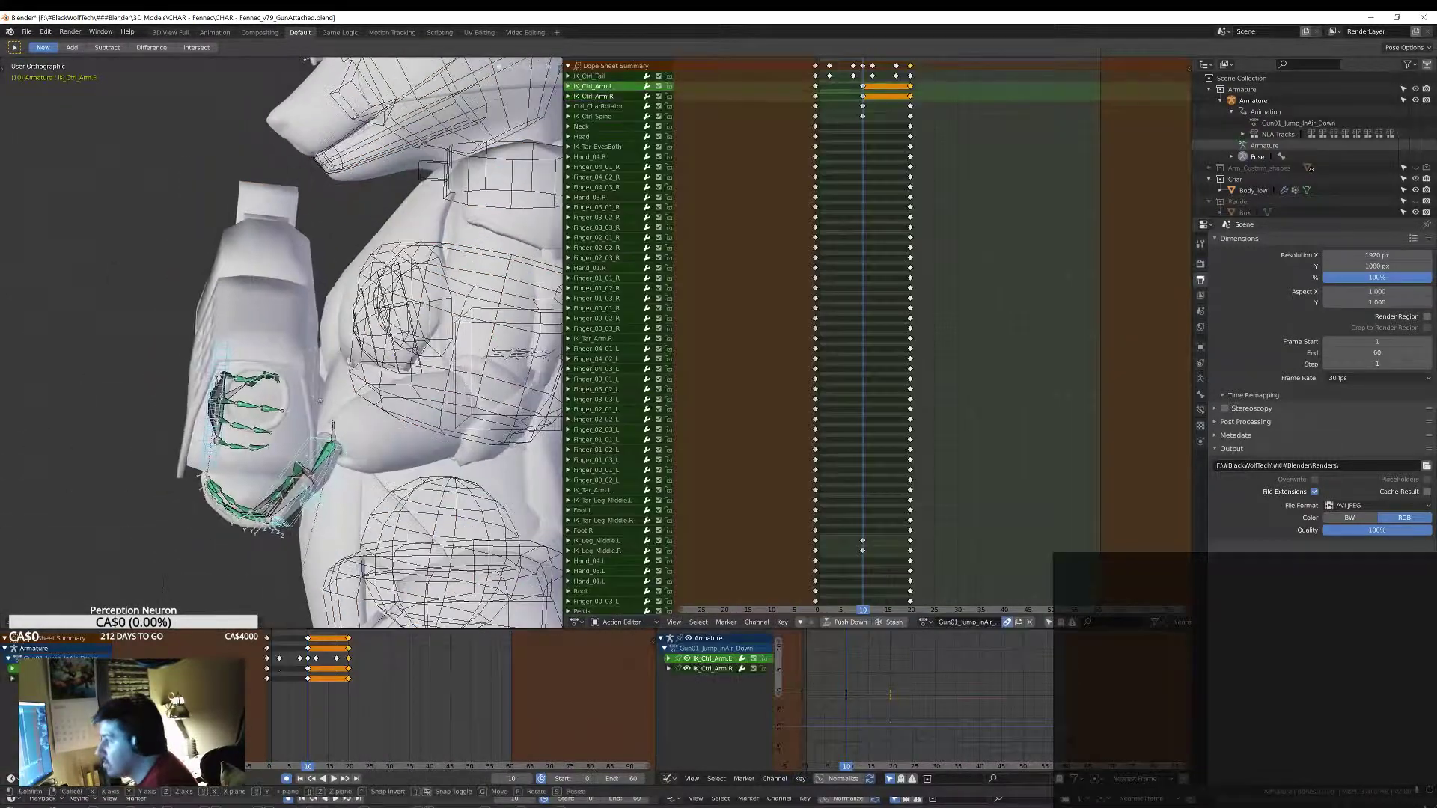
pyautogui.click(320, 401)
pyautogui.hotkey('alt', 'a')
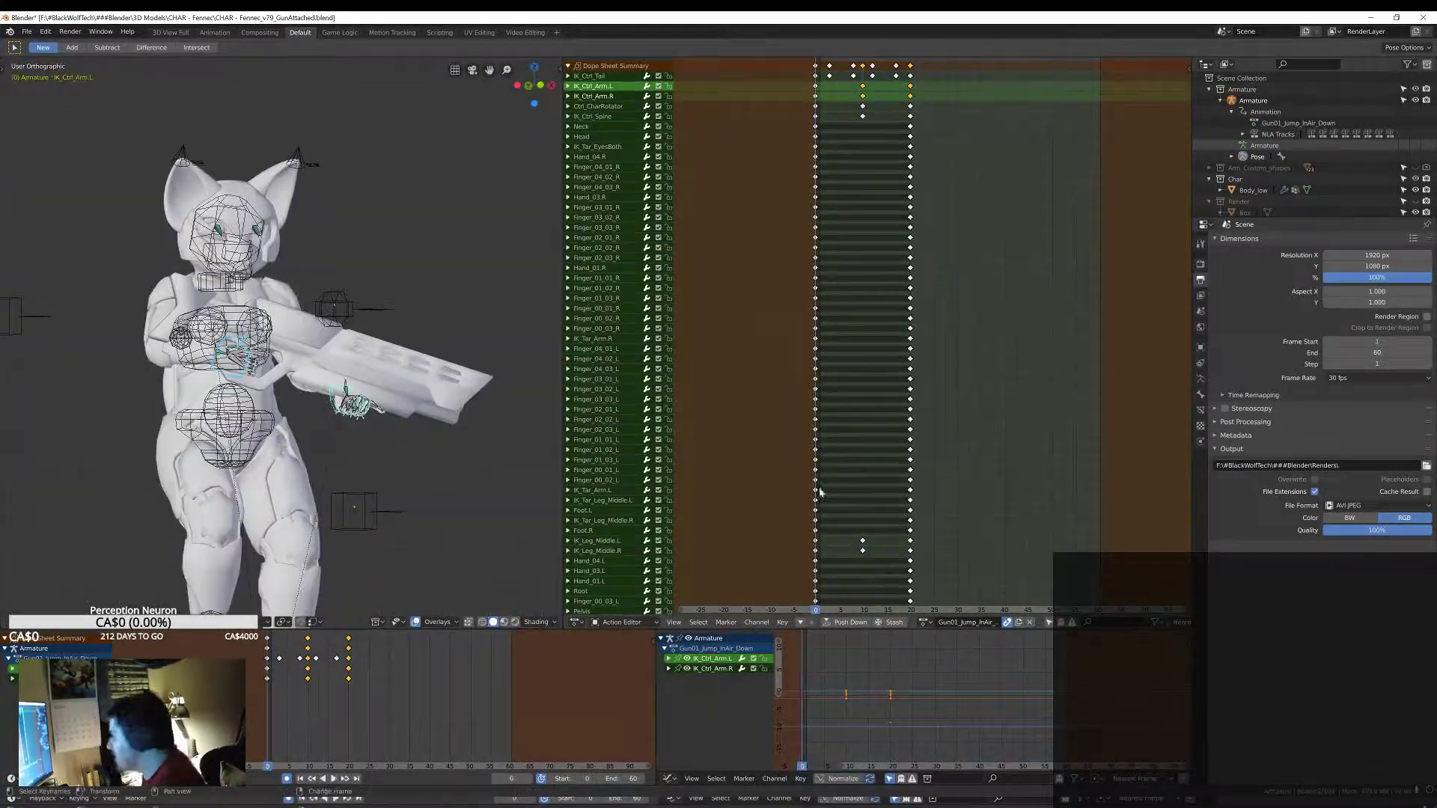
# Step: Save as an incremented v80 file and switch back to Gun01_Jump_Start
pyautogui.click(26, 33)
pyautogui.click(45, 128)
pyautogui.press('KP_Add')
pyautogui.press('Return')
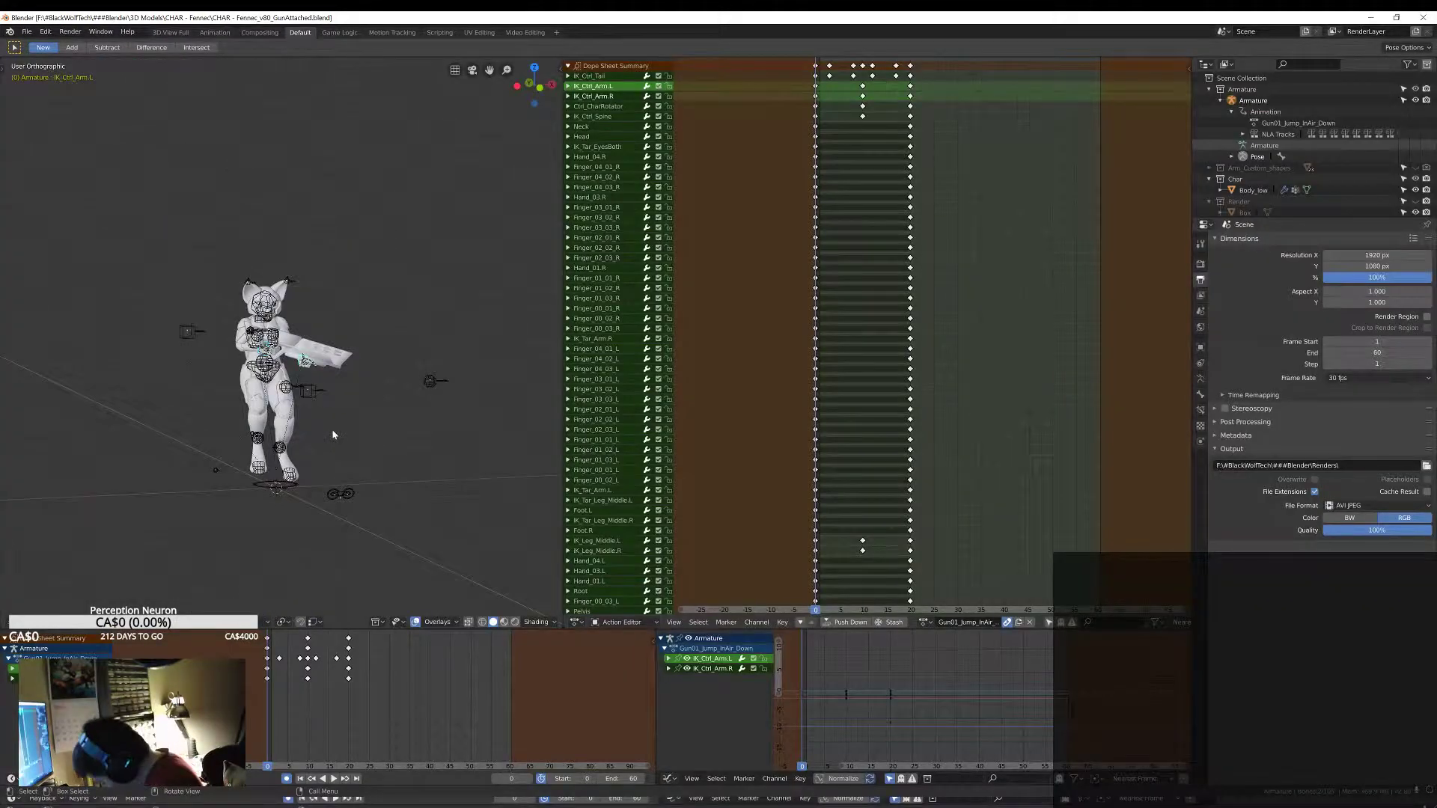
pyautogui.hotkey('ctrl', 'z')
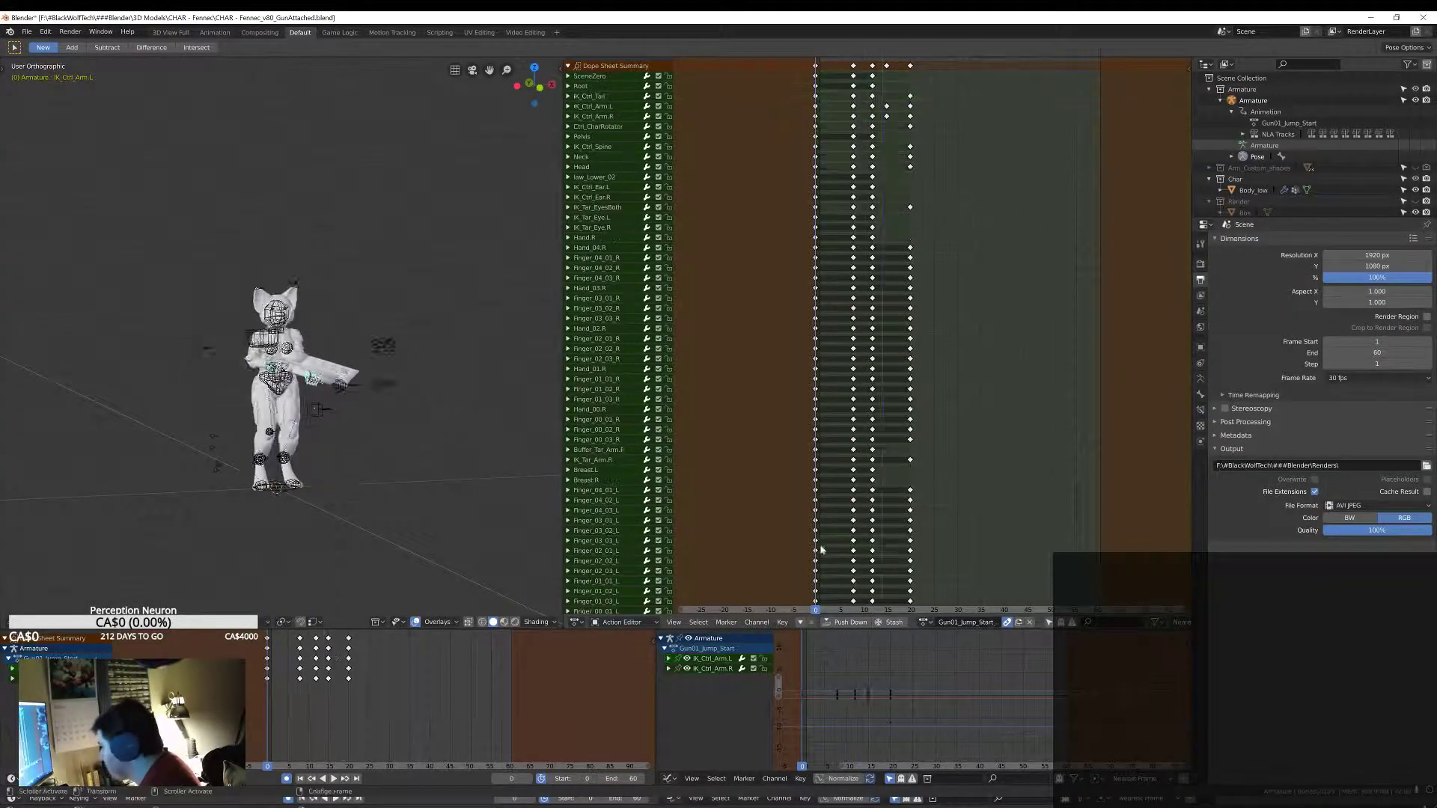
# Step: Browse the crouch and landing actions, save, and play Jump_Landing_Light
pyautogui.click(925, 622)
pyautogui.click(945, 686)
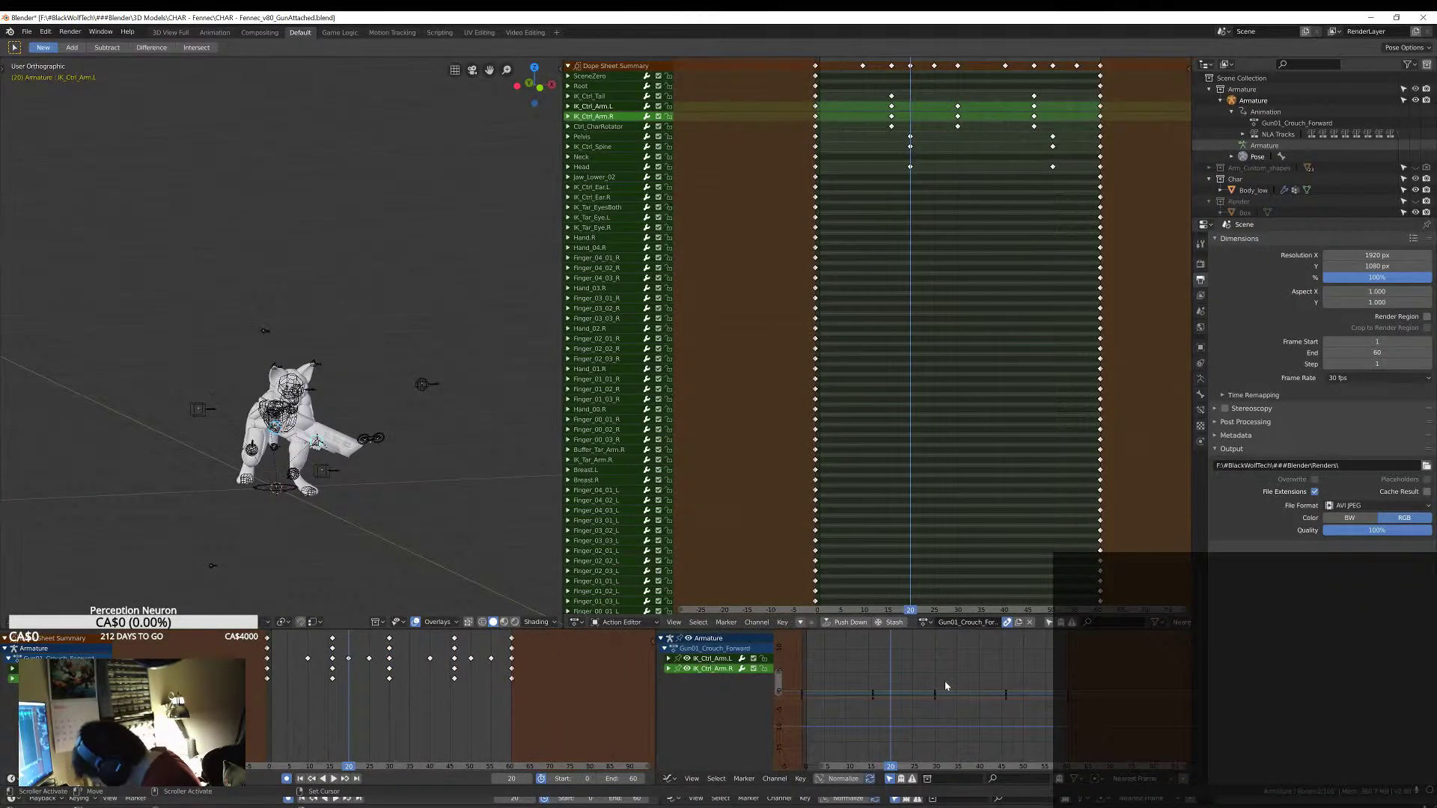
pyautogui.click(926, 622)
pyautogui.scroll(-5, 983, 736)
pyautogui.hotkey('ctrl', 's')
pyautogui.click(966, 672)
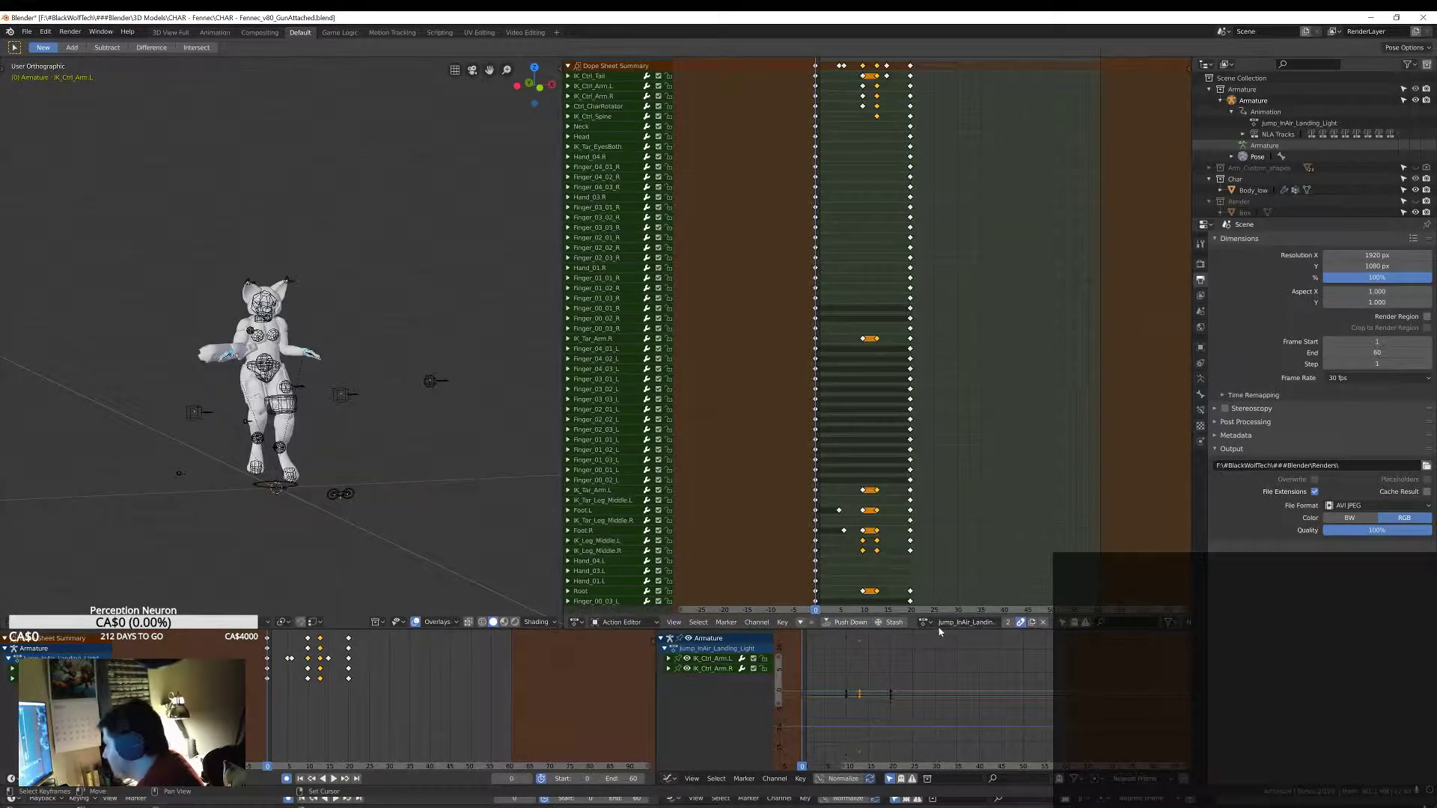
pyautogui.click(926, 622)
pyautogui.click(959, 670)
pyautogui.click(926, 622)
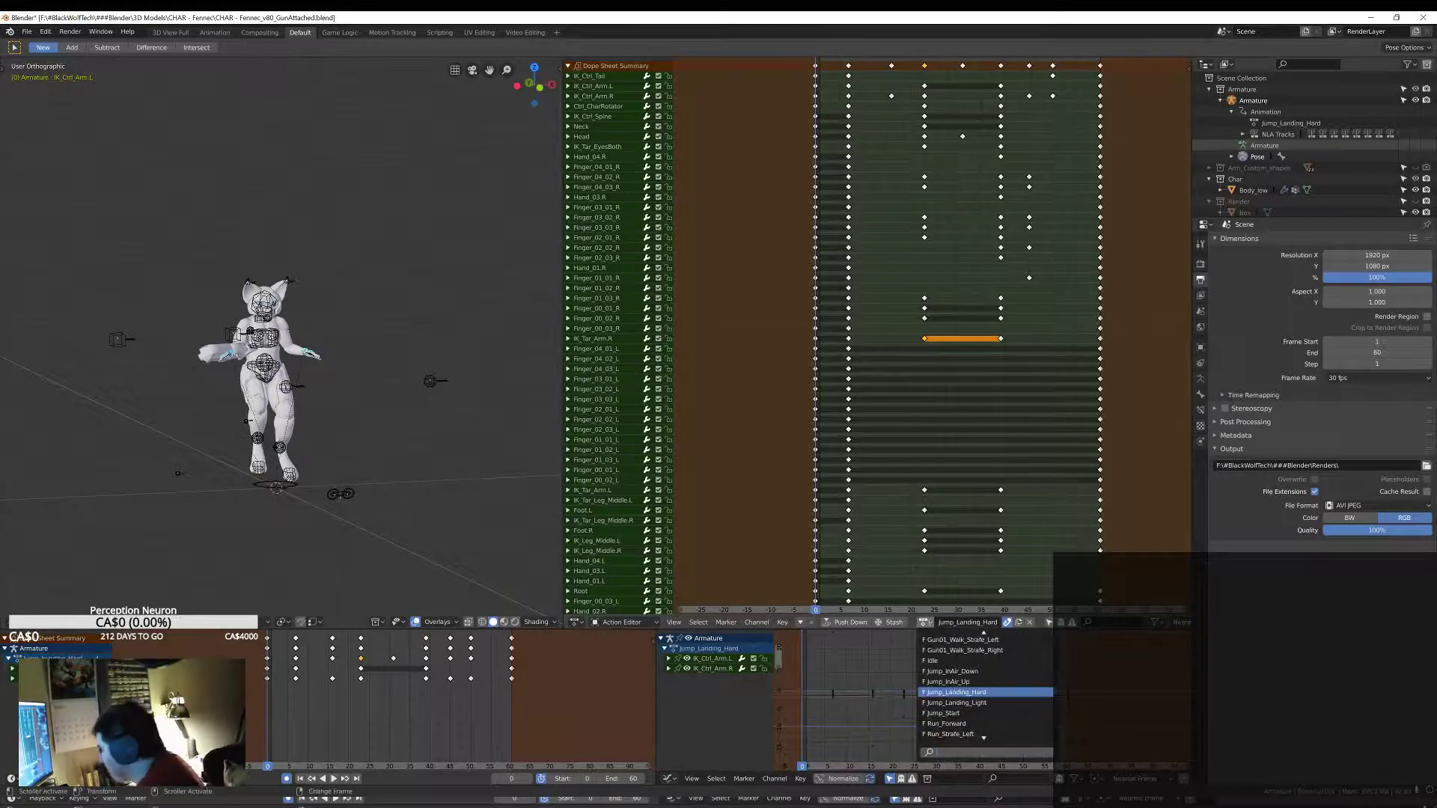
pyautogui.click(973, 687)
pyautogui.press('space')
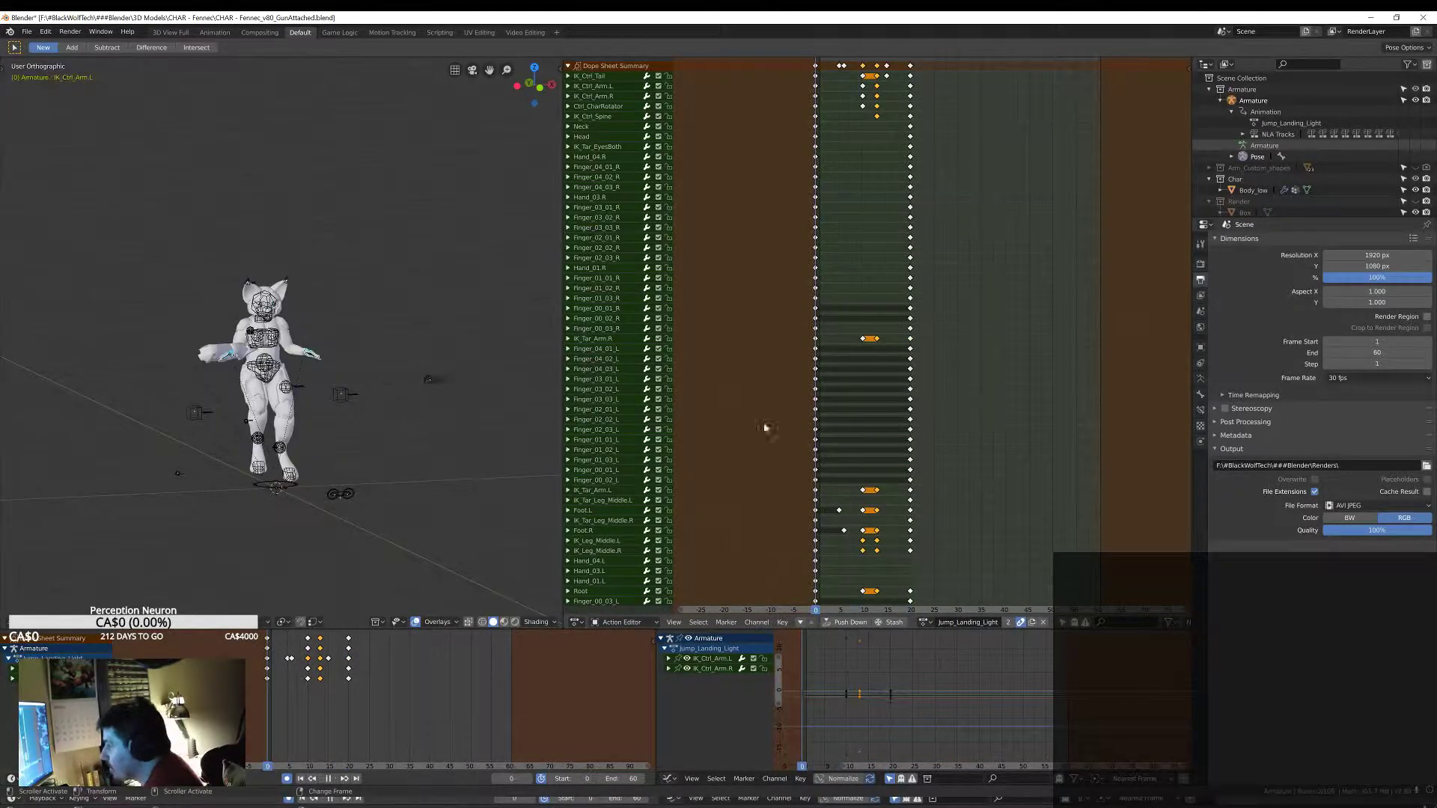
# Step: Compare with Gun01_Jump_Start, make Jump_Landing_Light single-user as Gun01_Jump_Landing_Light, and play it
pyautogui.click(926, 622)
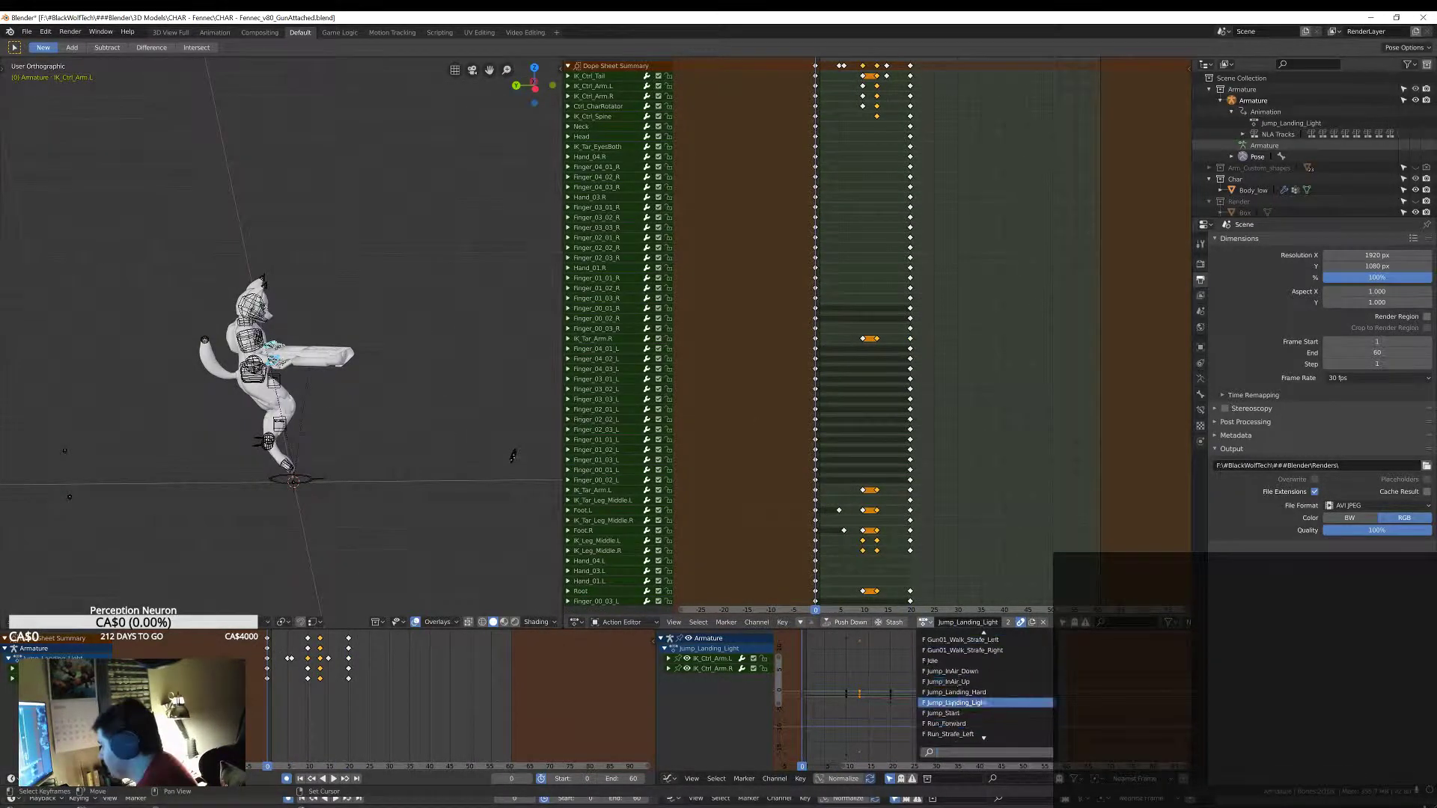
pyautogui.click(925, 622)
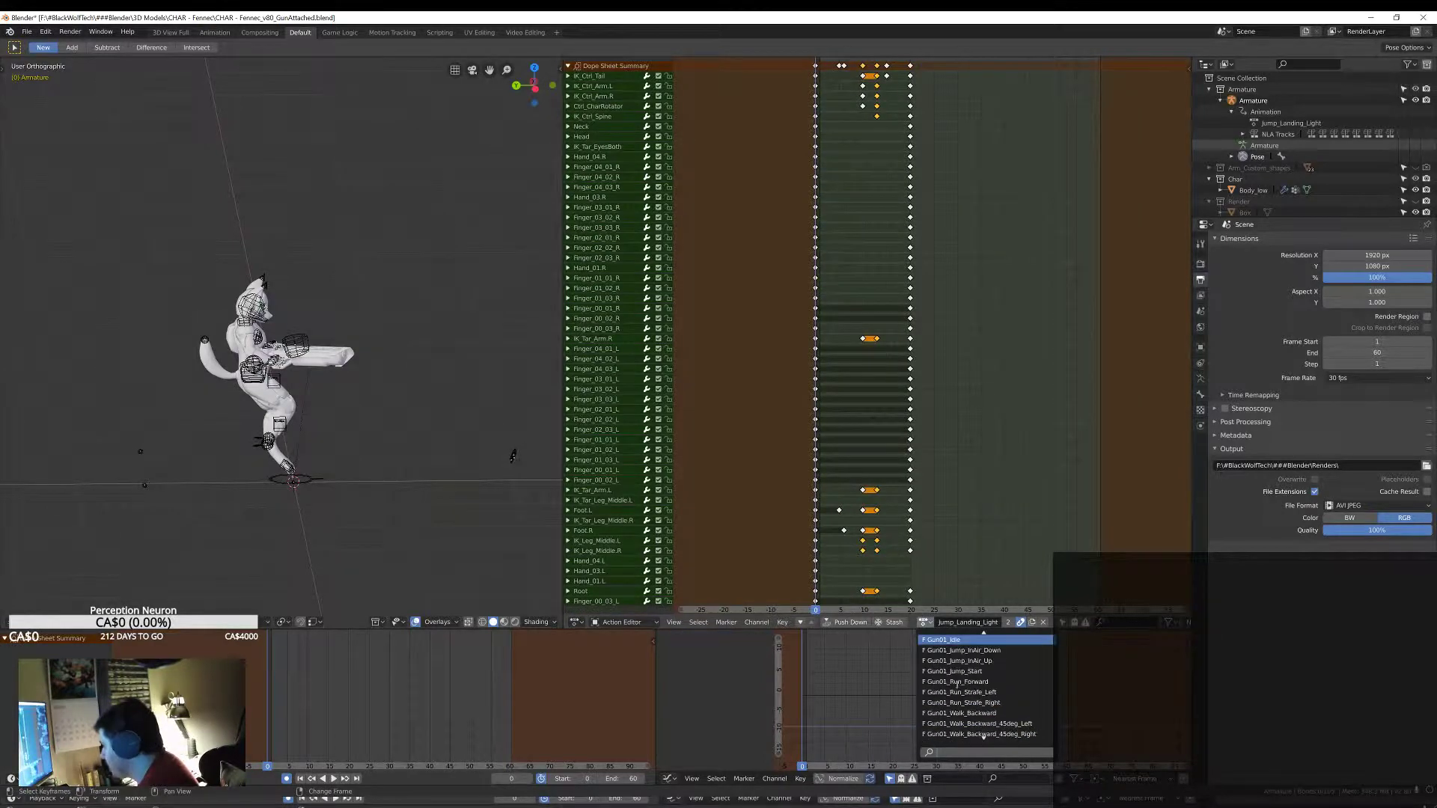
pyautogui.click(954, 671)
pyautogui.click(926, 621)
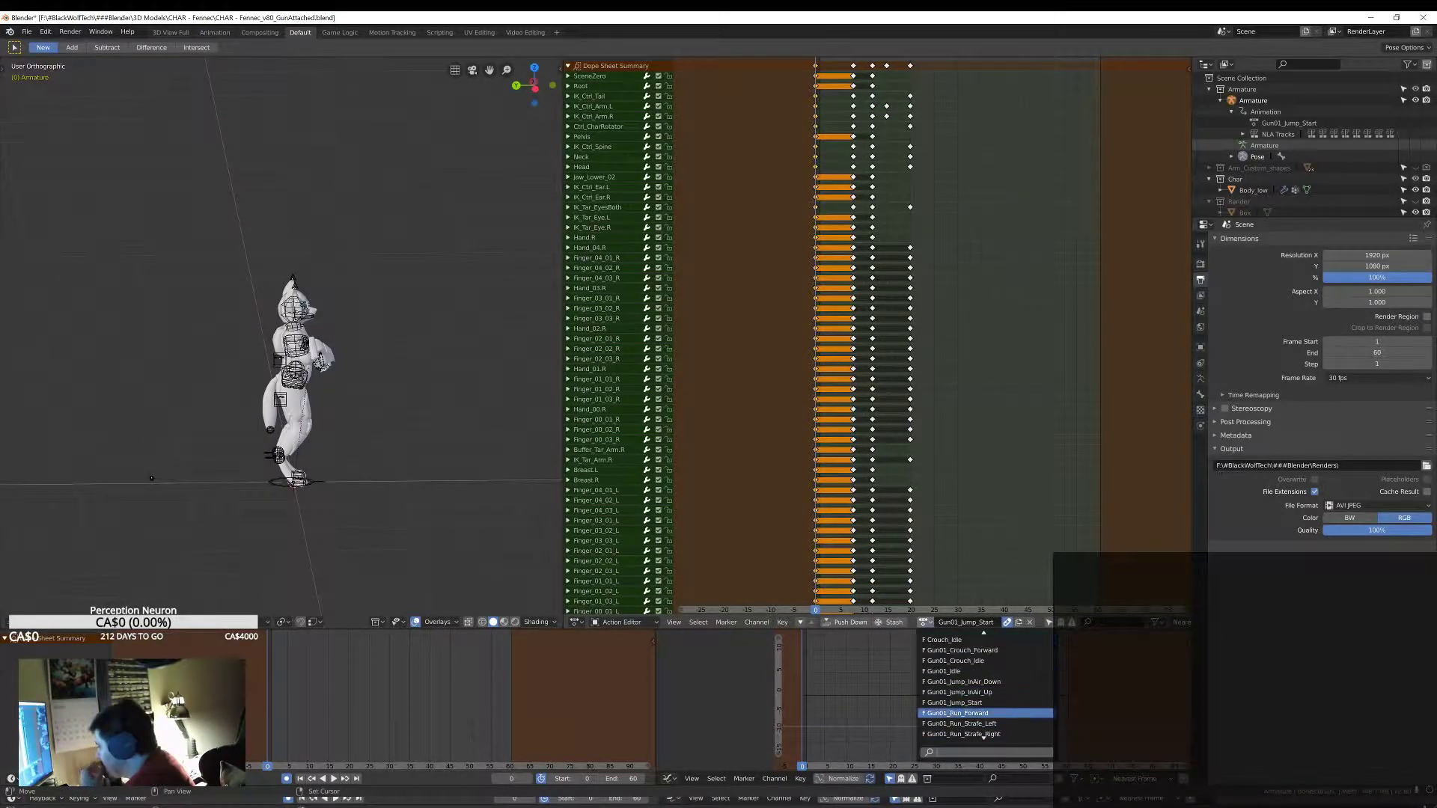
pyautogui.click(954, 703)
pyautogui.click(925, 622)
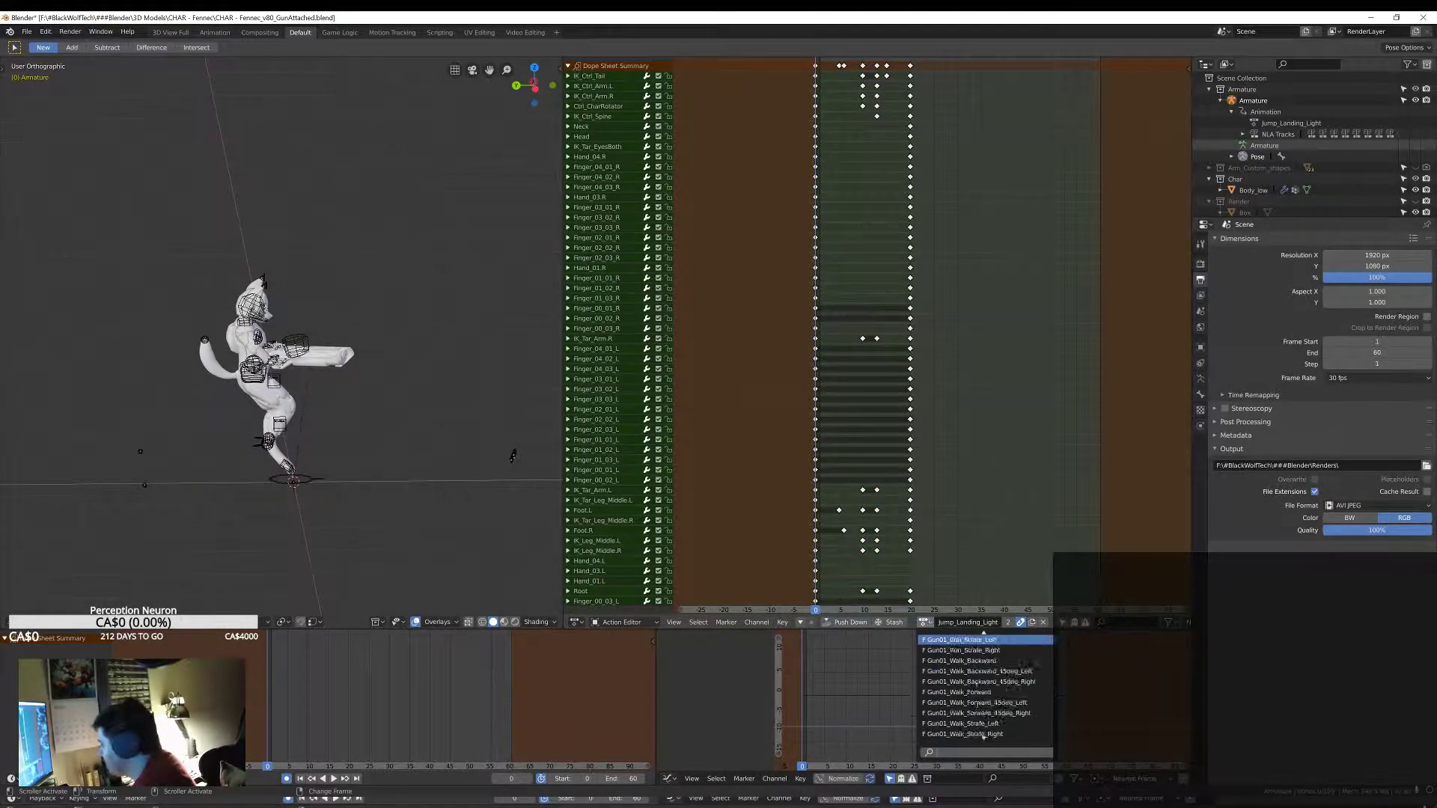
pyautogui.click(1008, 622)
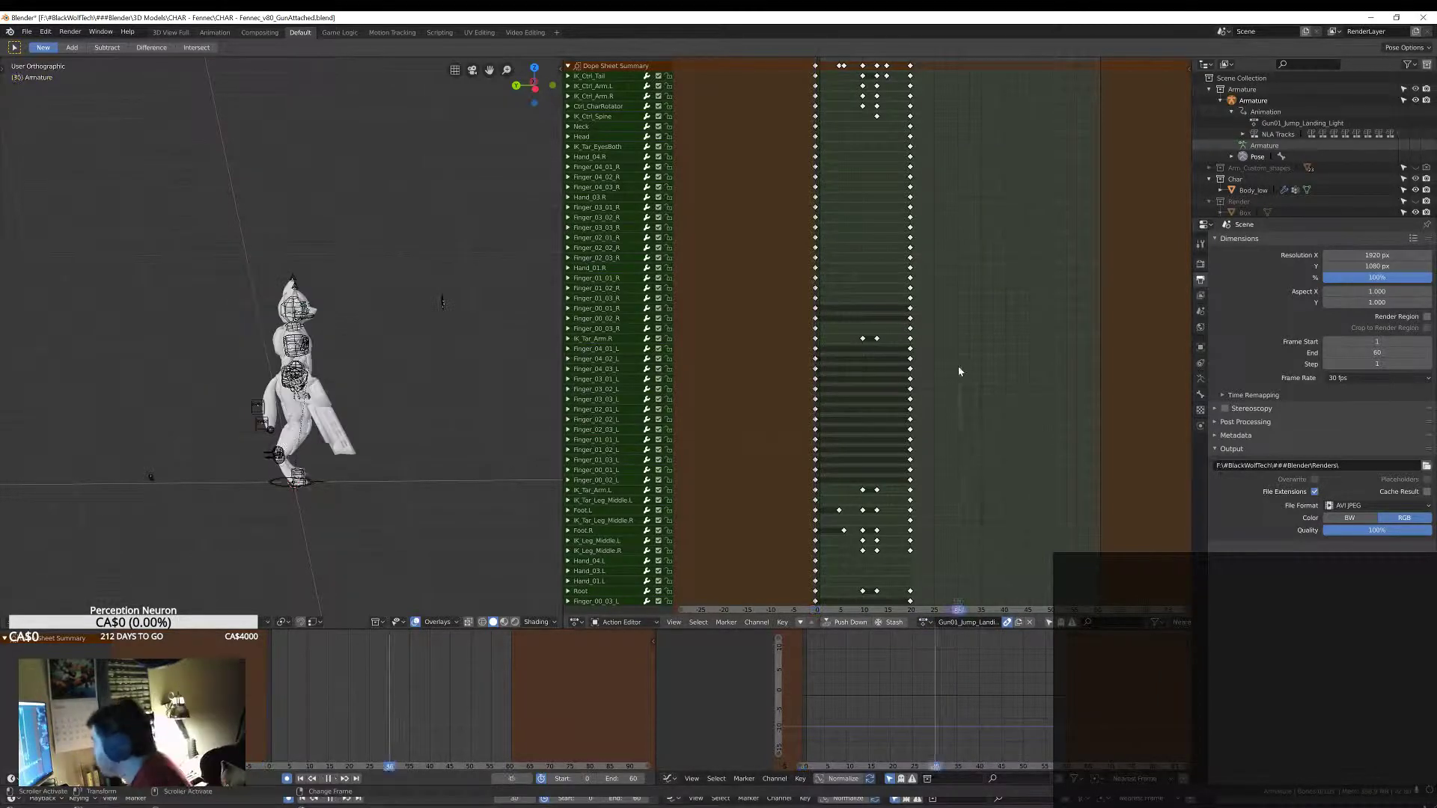
pyautogui.click(925, 622)
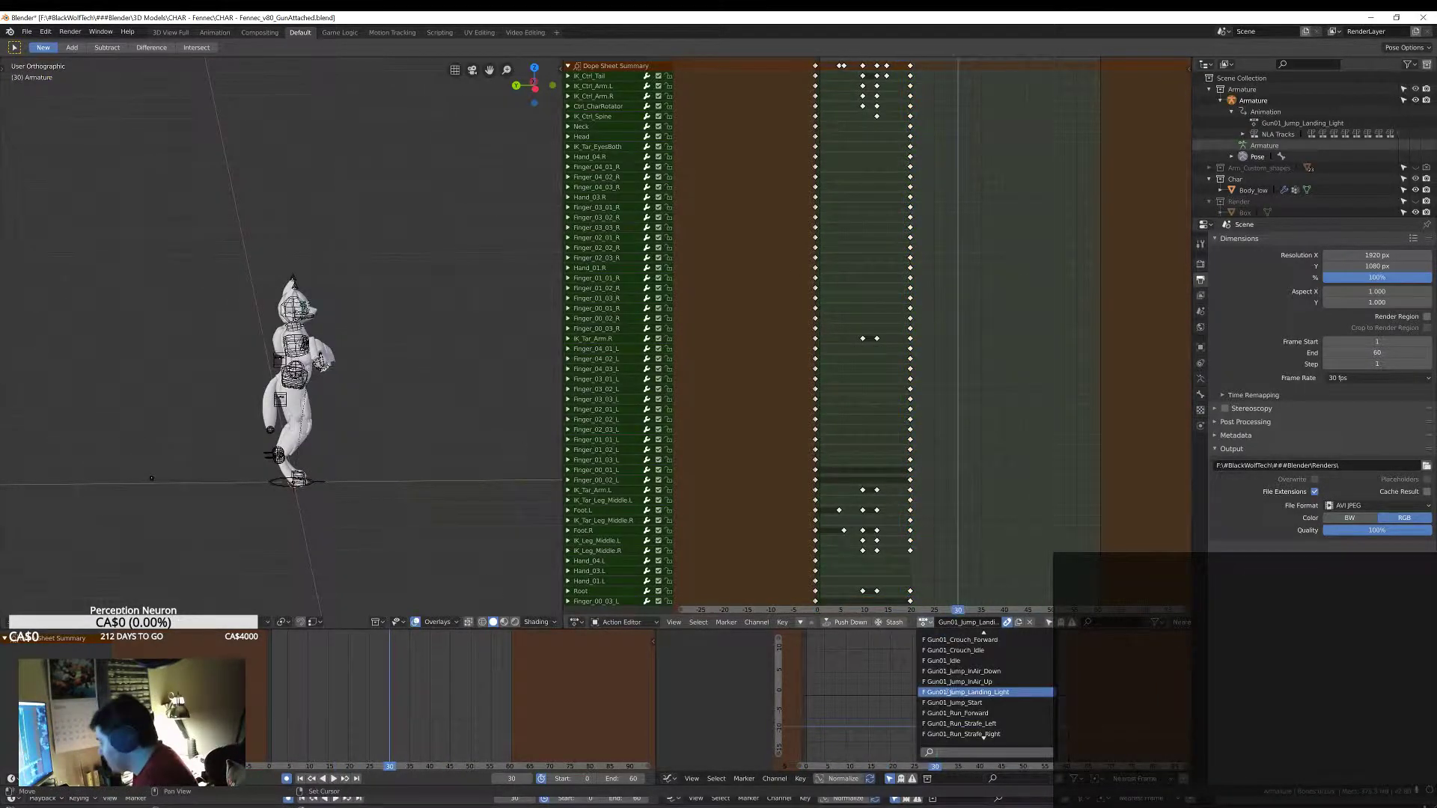
pyautogui.press('space')
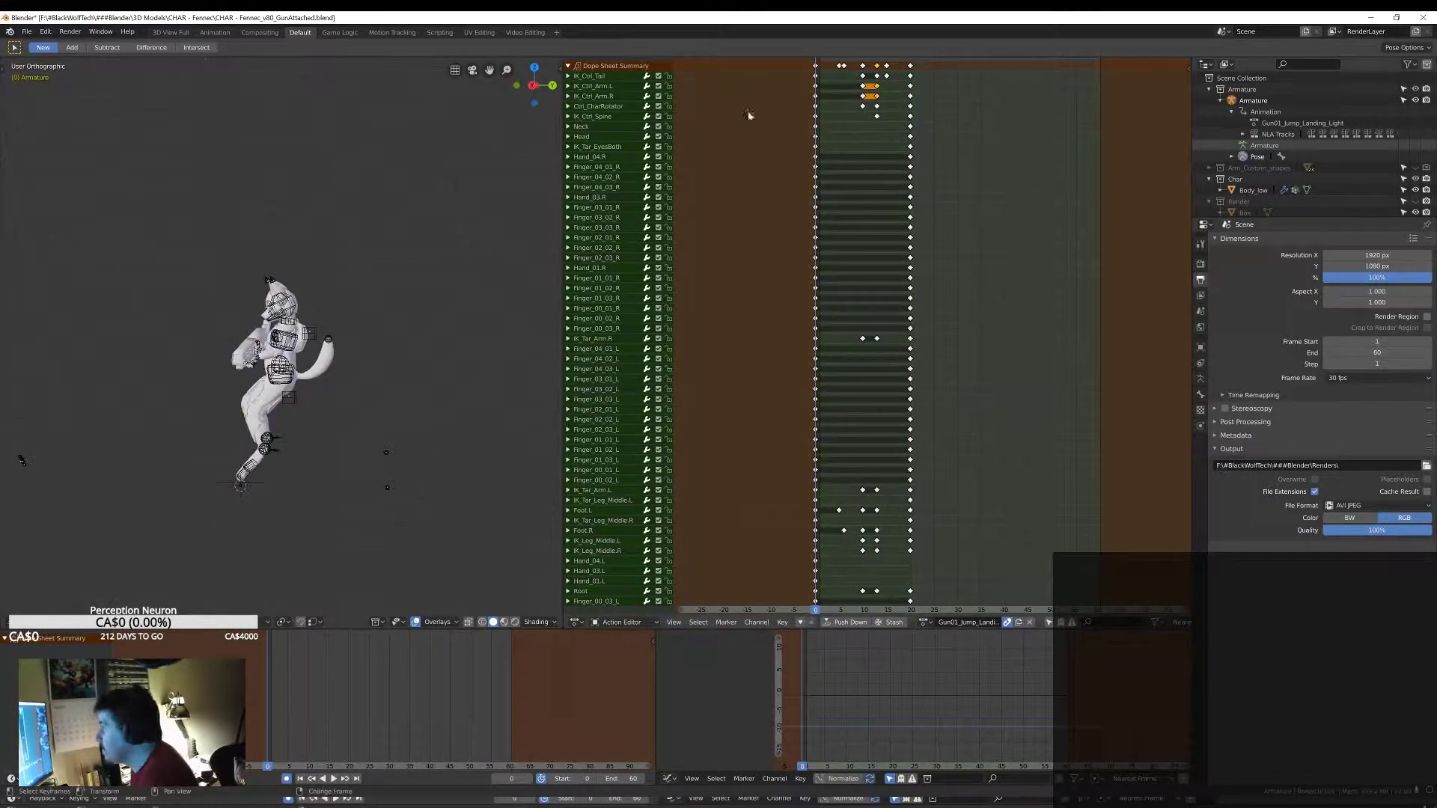
pyautogui.click(863, 86)
# Step: Move both arm IK controls onto the gun, save, and load a Jump_Landing_Hard copy
pyautogui.press('g')
pyautogui.click(226, 217)
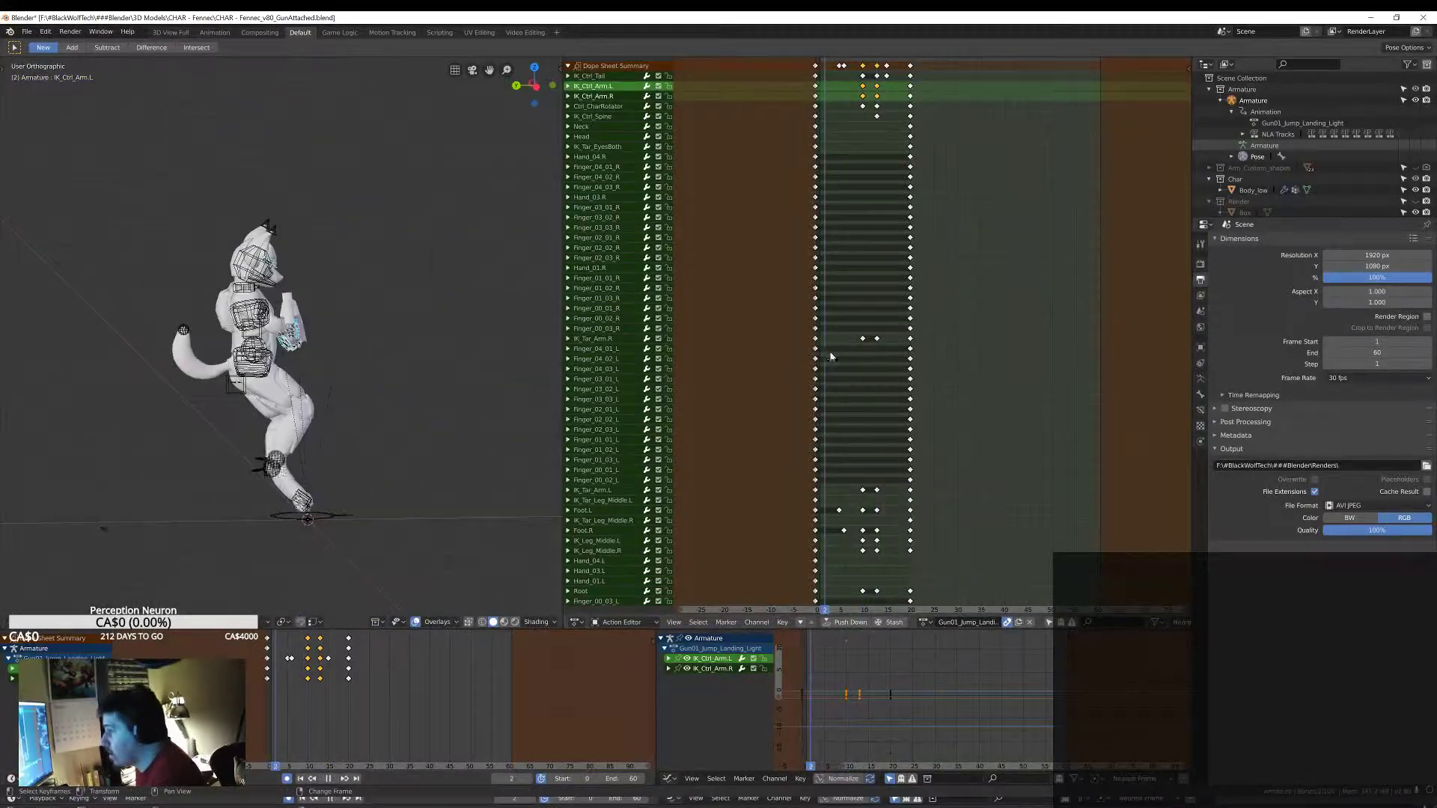
pyautogui.press('space')
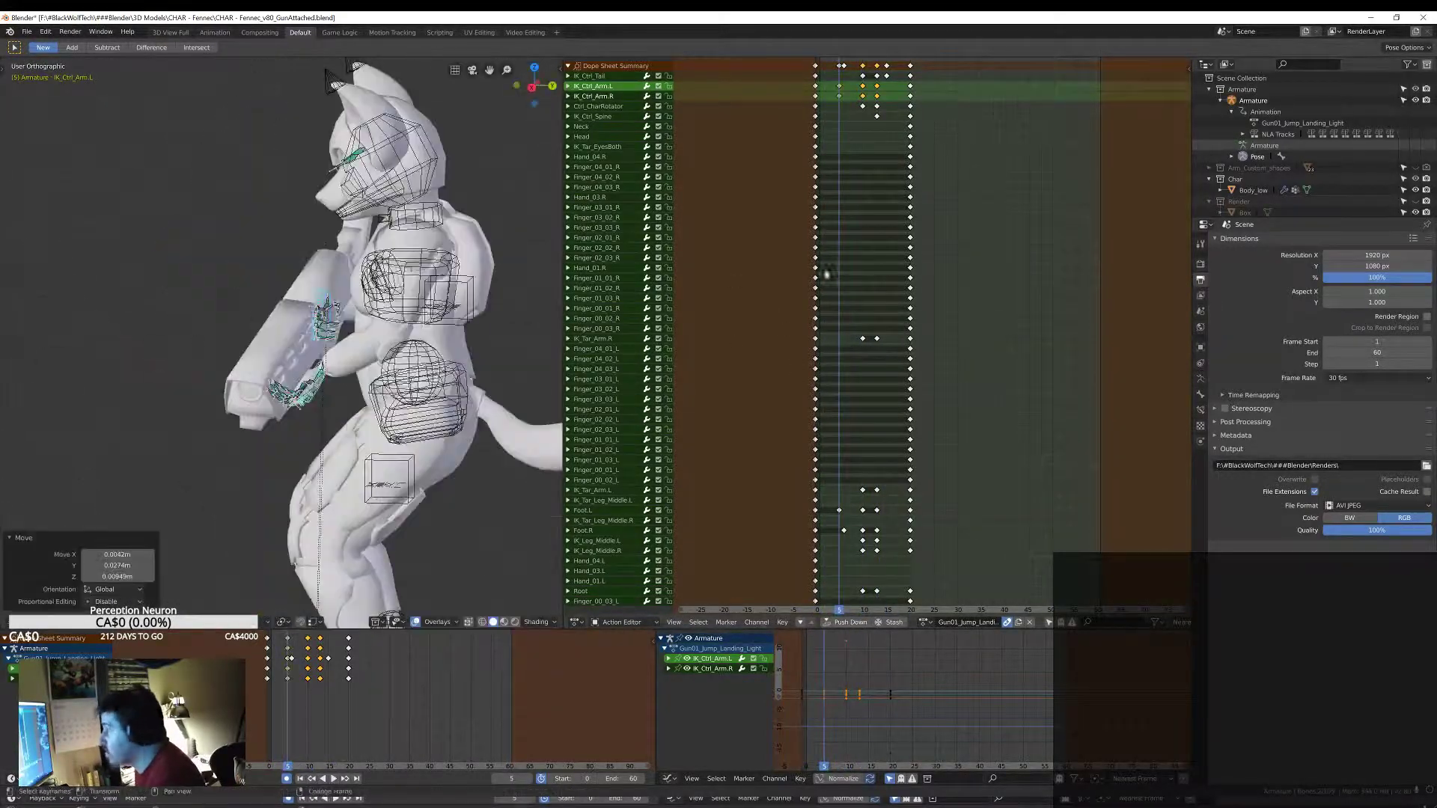
pyautogui.scroll(-1, 708, 330)
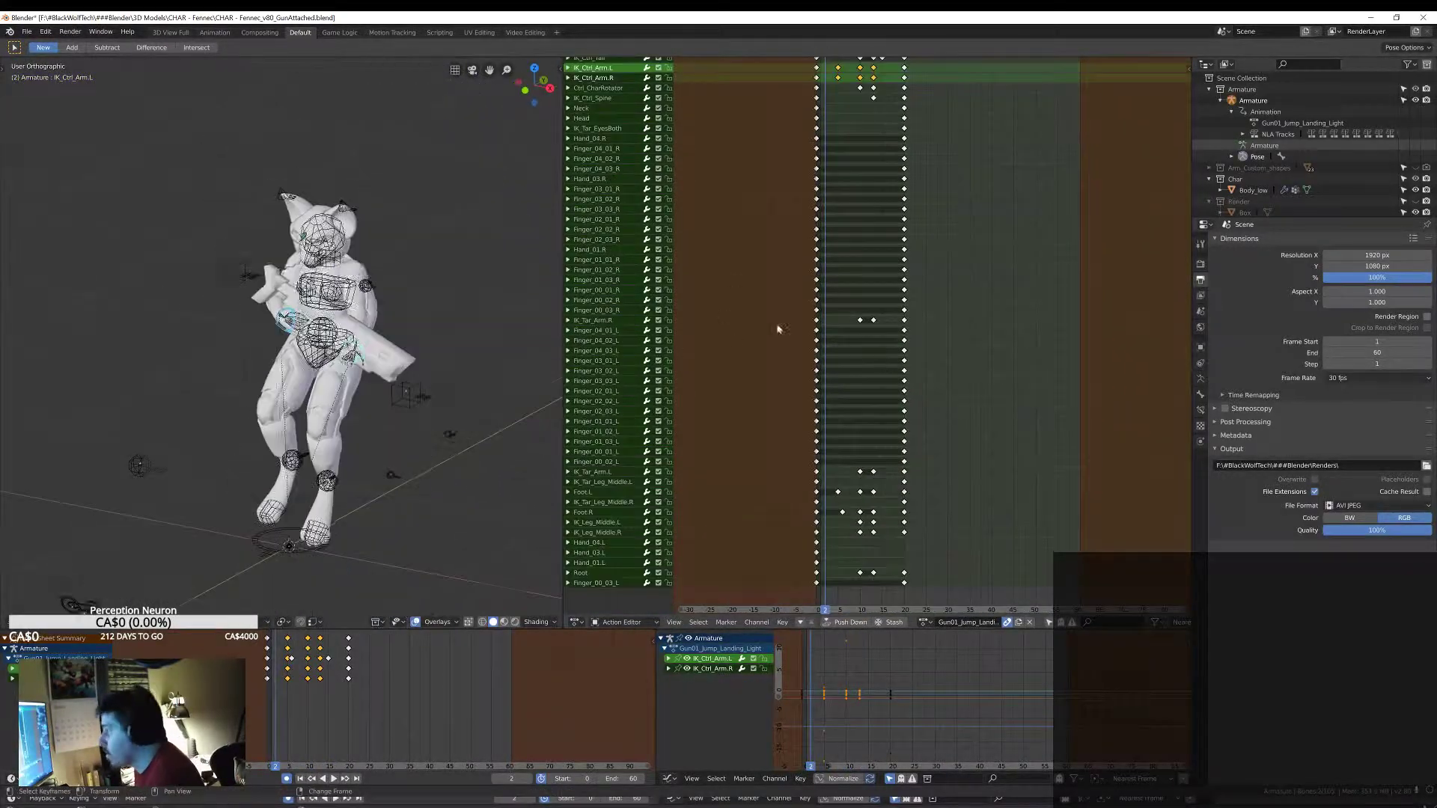
pyautogui.scroll(2, 613, 386)
pyautogui.hotkey('ctrl', 's')
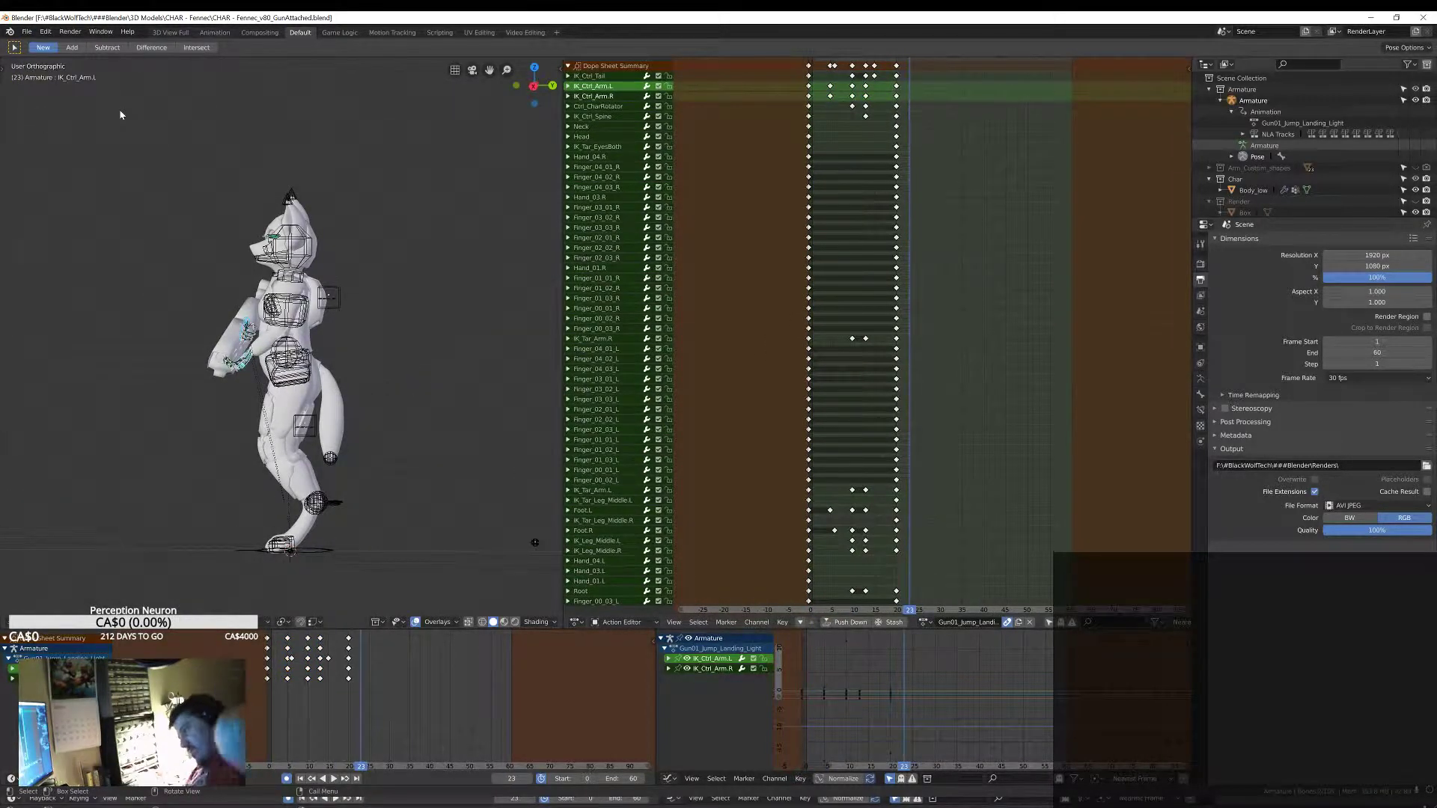
pyautogui.click(926, 622)
pyautogui.click(966, 731)
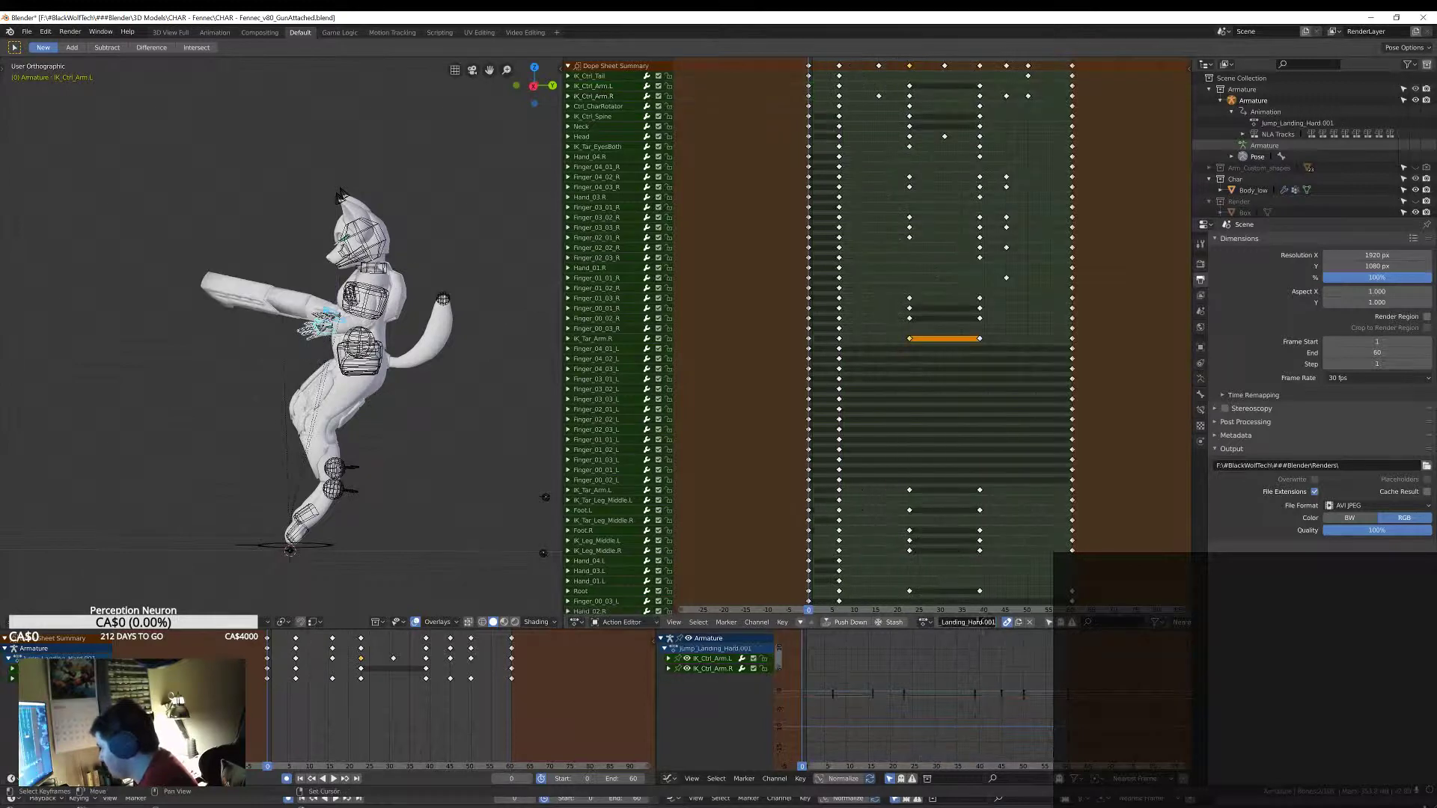
# Step: Duplicate Gun01_Jump_Landing_Hard's frame-0 keys to frame 45, then undo the change
pyautogui.click(925, 622)
pyautogui.click(966, 692)
pyautogui.click(926, 622)
pyautogui.click(966, 702)
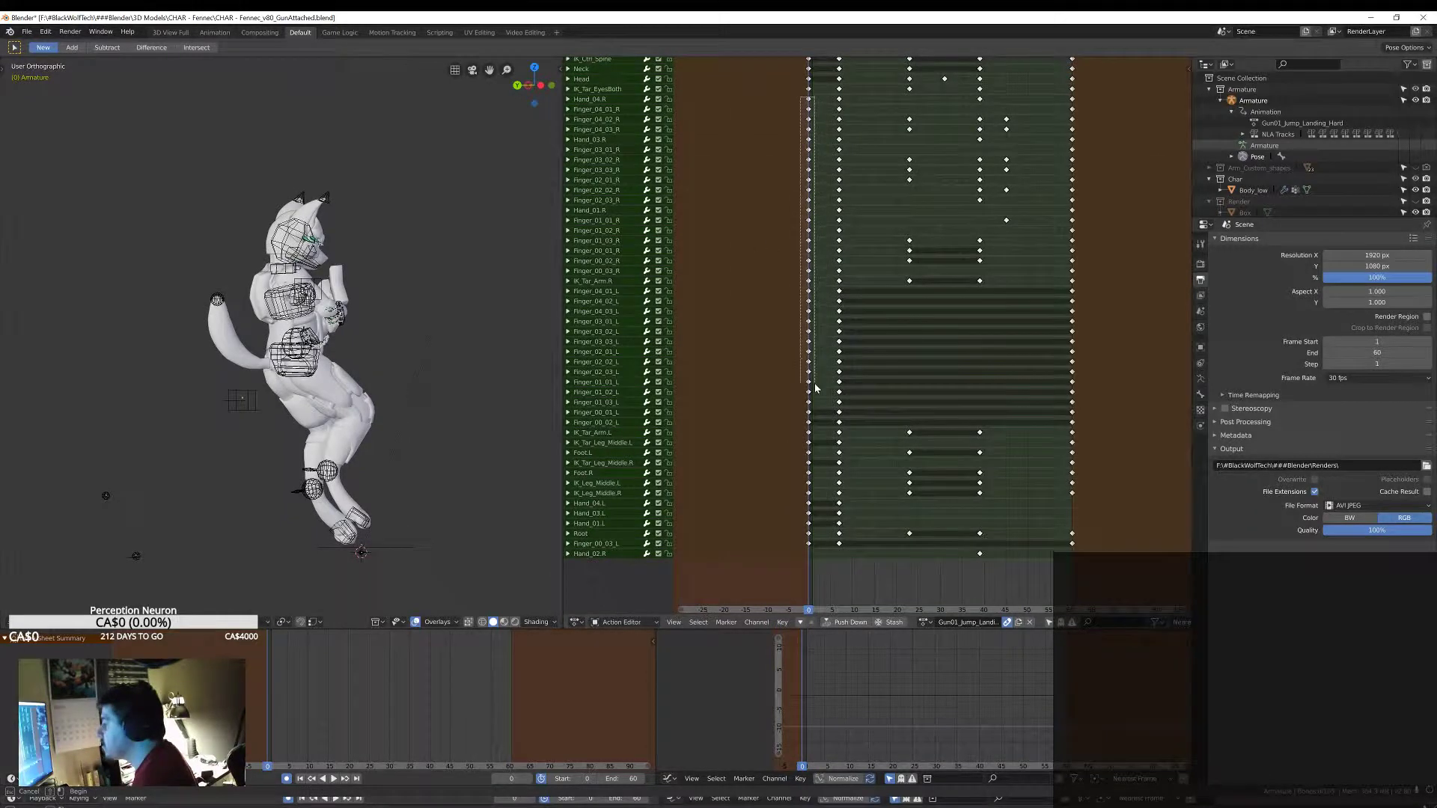
pyautogui.moveTo(818, 438); pyautogui.dragTo(818, 434)
pyautogui.hotkey('shift', 'd')
pyautogui.click(1008, 390)
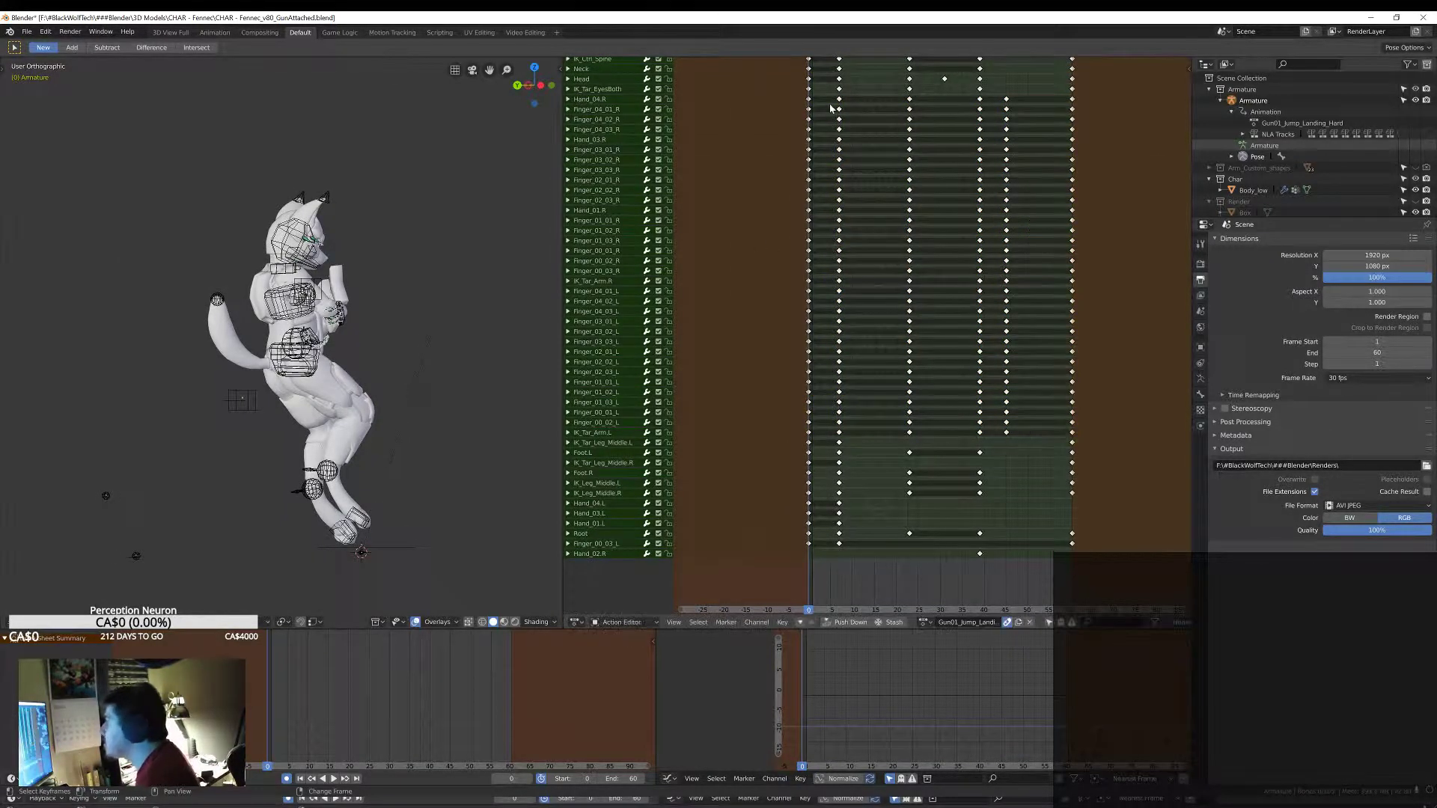
pyautogui.hotkey('ctrl', 'z')
pyautogui.hotkey('ctrl', 'z')
pyautogui.hotkey('ctrl', 'z')
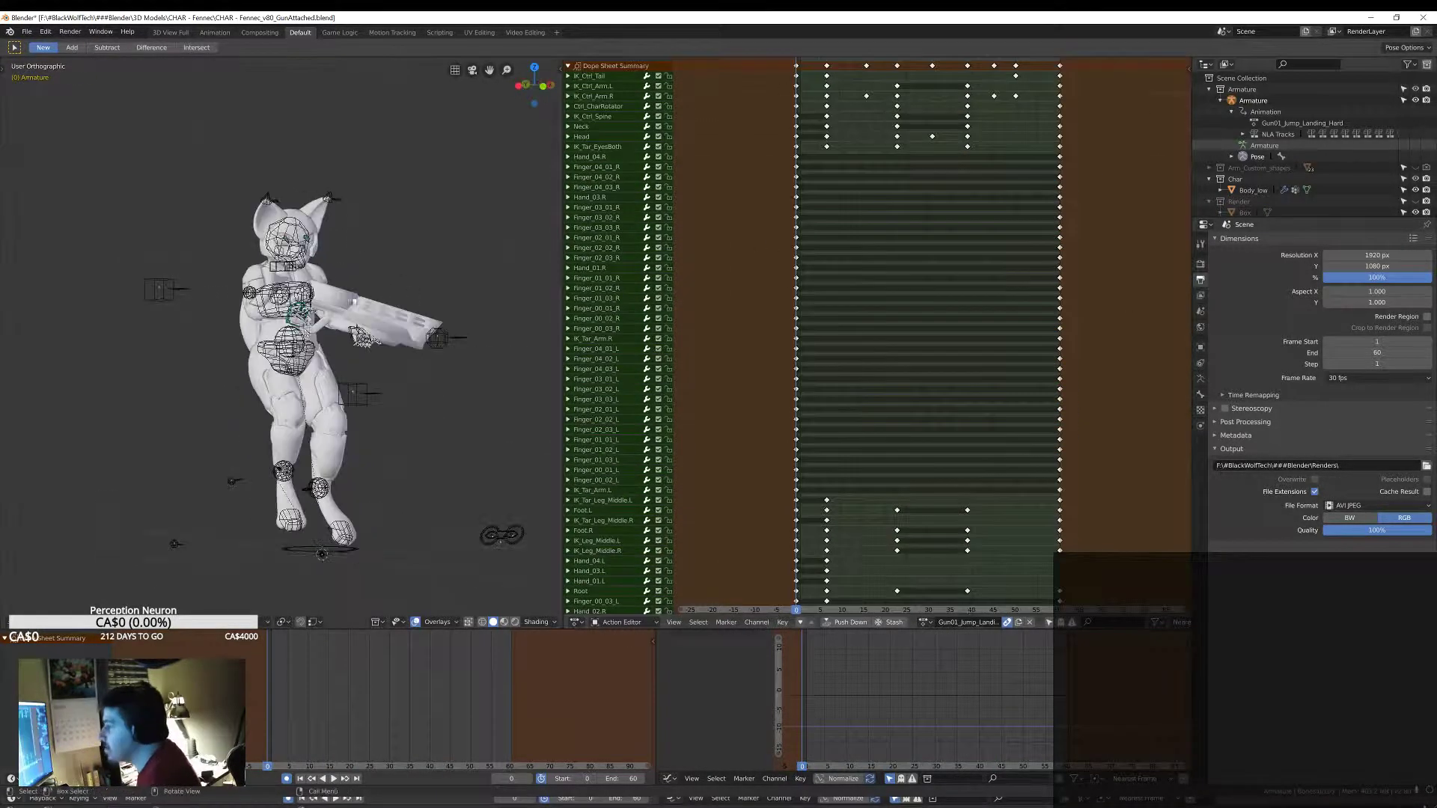
pyautogui.hotkey('ctrl', 'z')
pyautogui.hotkey('ctrl', 'z')
pyautogui.hotkey('ctrl', 'z')
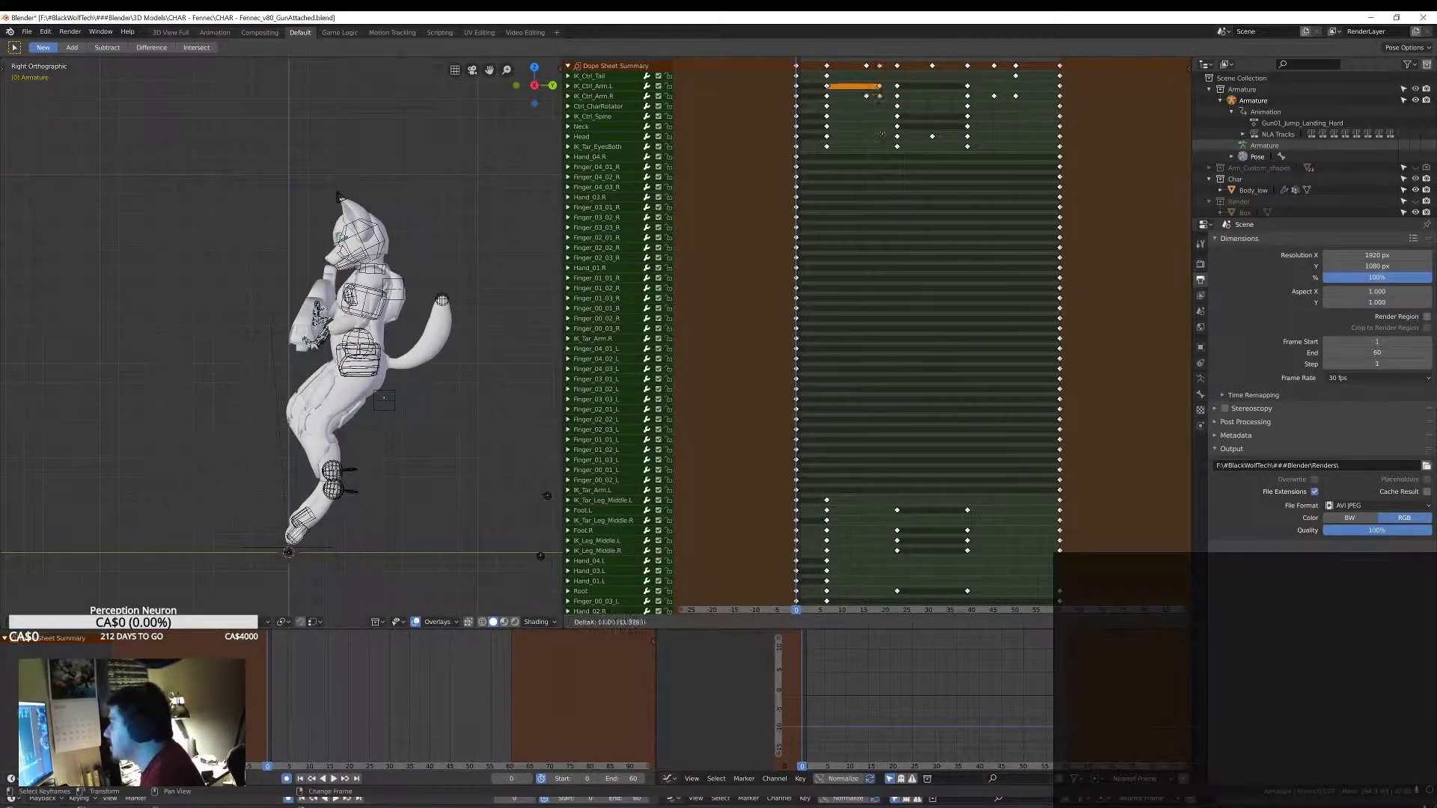
pyautogui.hotkey('ctrl', 'z')
pyautogui.hotkey('ctrl', 'z')
pyautogui.hotkey('ctrl', 'z')
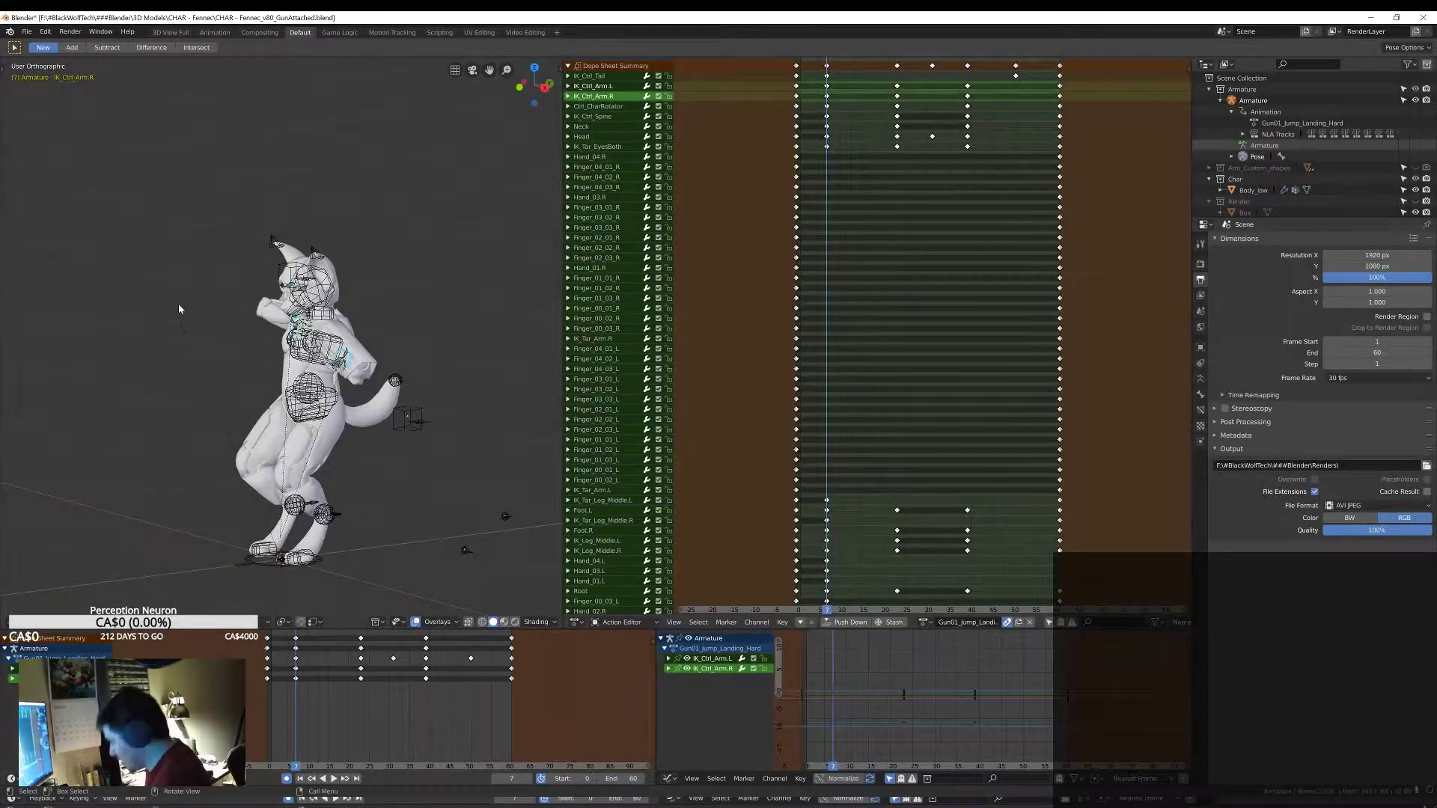
# Step: Move the arm controls into a gun-holding pose, comparing against Gun01_Jump_Start
pyautogui.press('space')
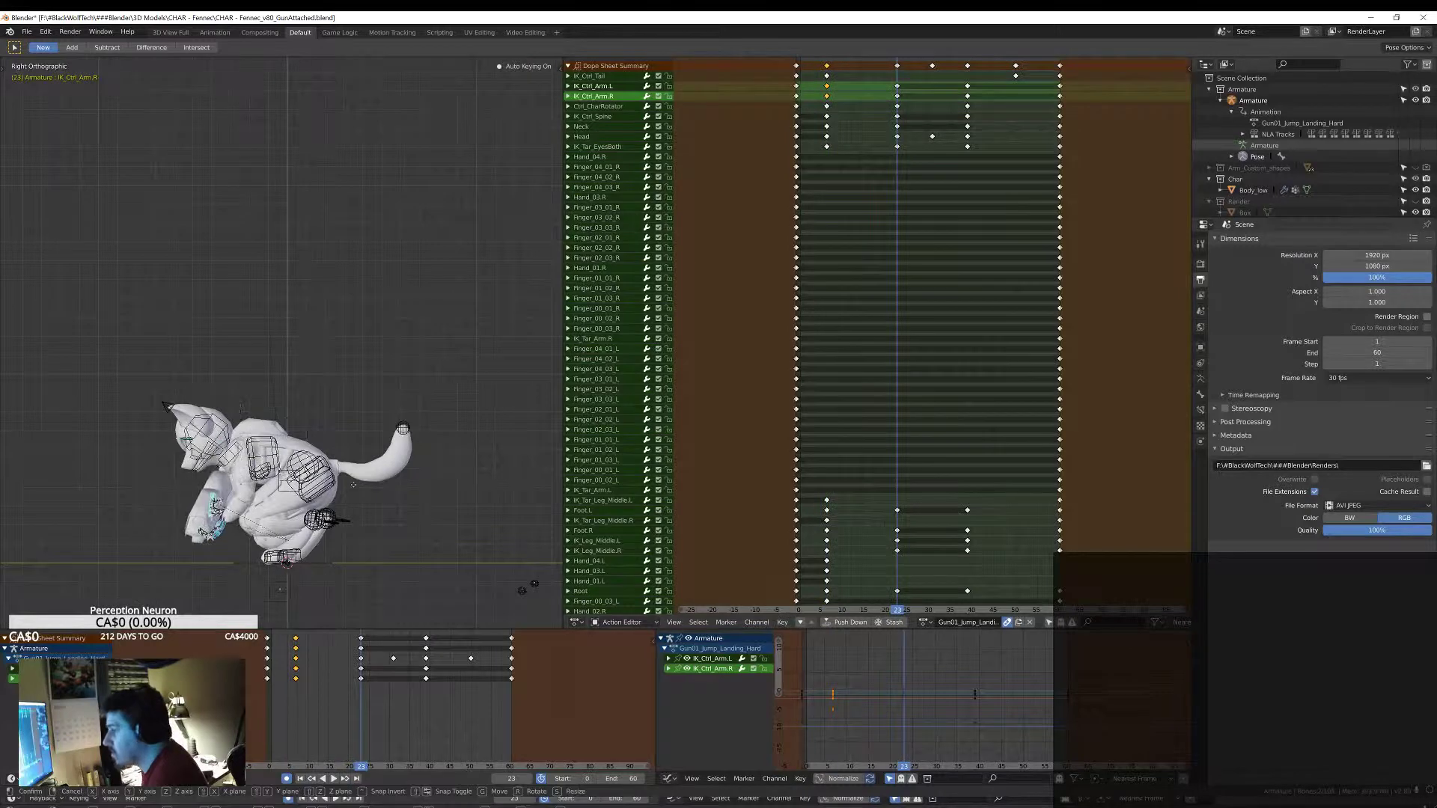
pyautogui.moveTo(352, 485); pyautogui.dragTo(286, 484, button='middle')
pyautogui.click(287, 483)
pyautogui.press('KP_3')
pyautogui.click(926, 622)
pyautogui.click(957, 658)
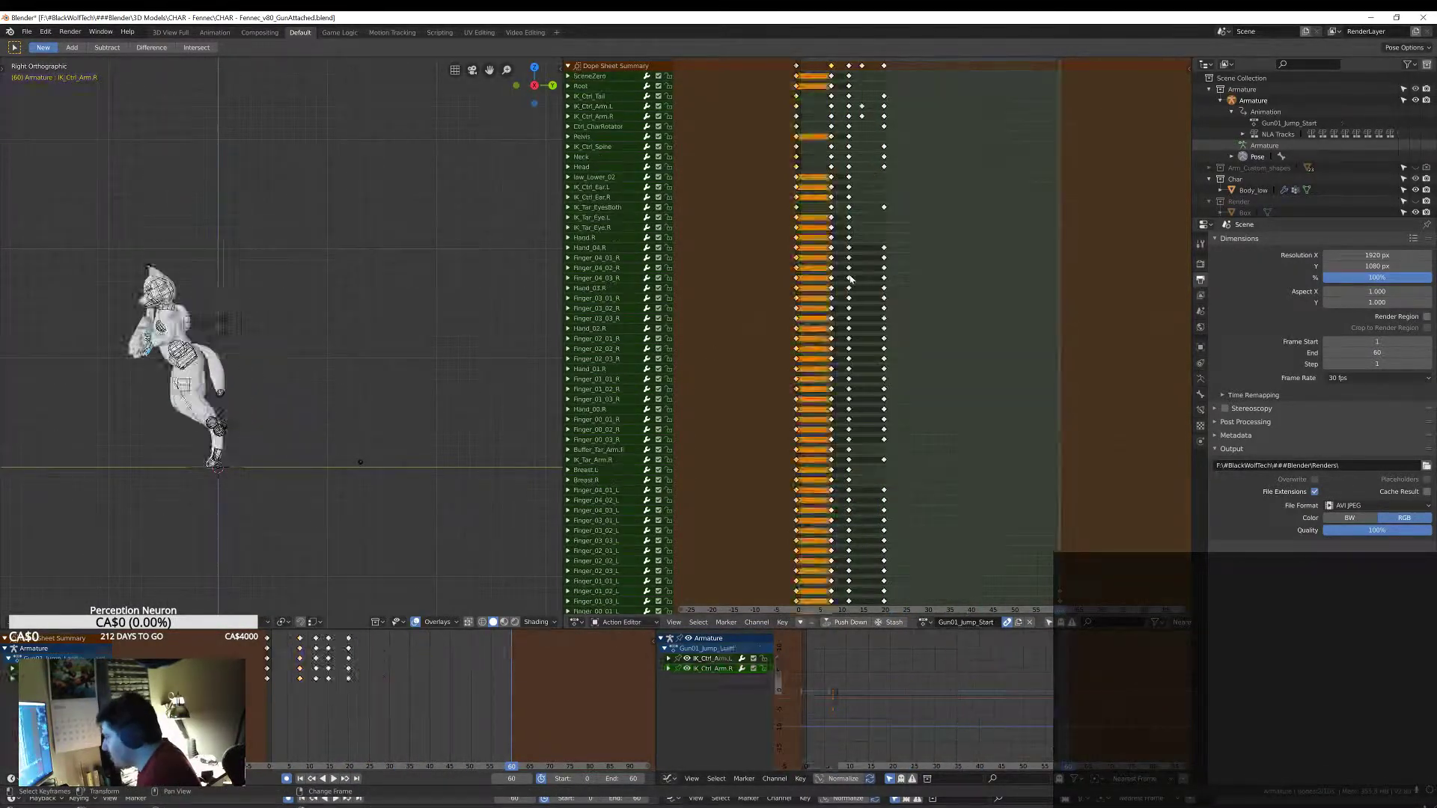
pyautogui.hotkey('ctrl', 'z')
# Step: Scrub to frames 25 and 23 and select the arm keys near frame 23
pyautogui.click(907, 239)
pyautogui.press('space')
pyautogui.moveTo(472, 375); pyautogui.dragTo(494, 351, button='middle')
pyautogui.click(897, 153)
pyautogui.moveTo(470, 443); pyautogui.dragTo(449, 404, button='middle')
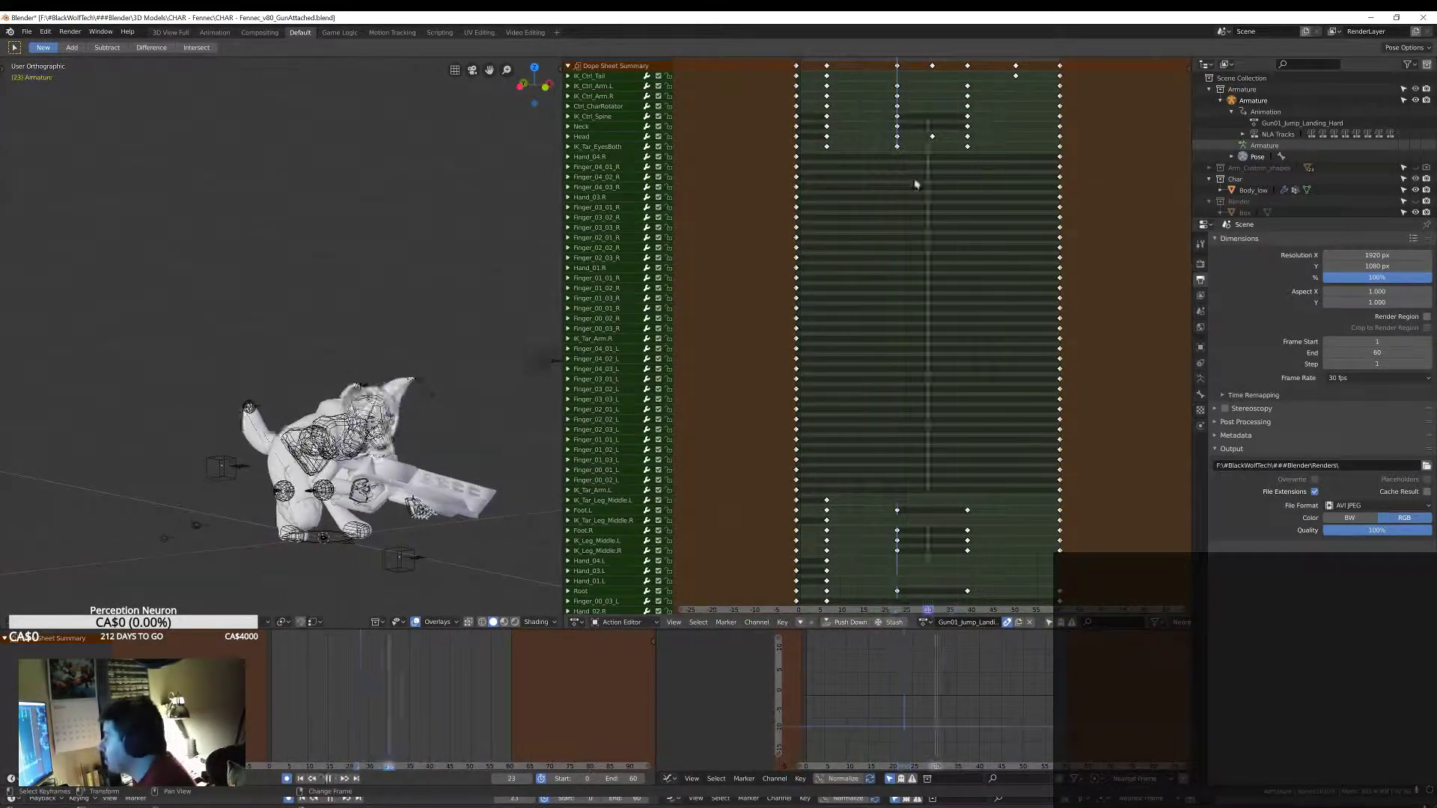
pyautogui.click(877, 91)
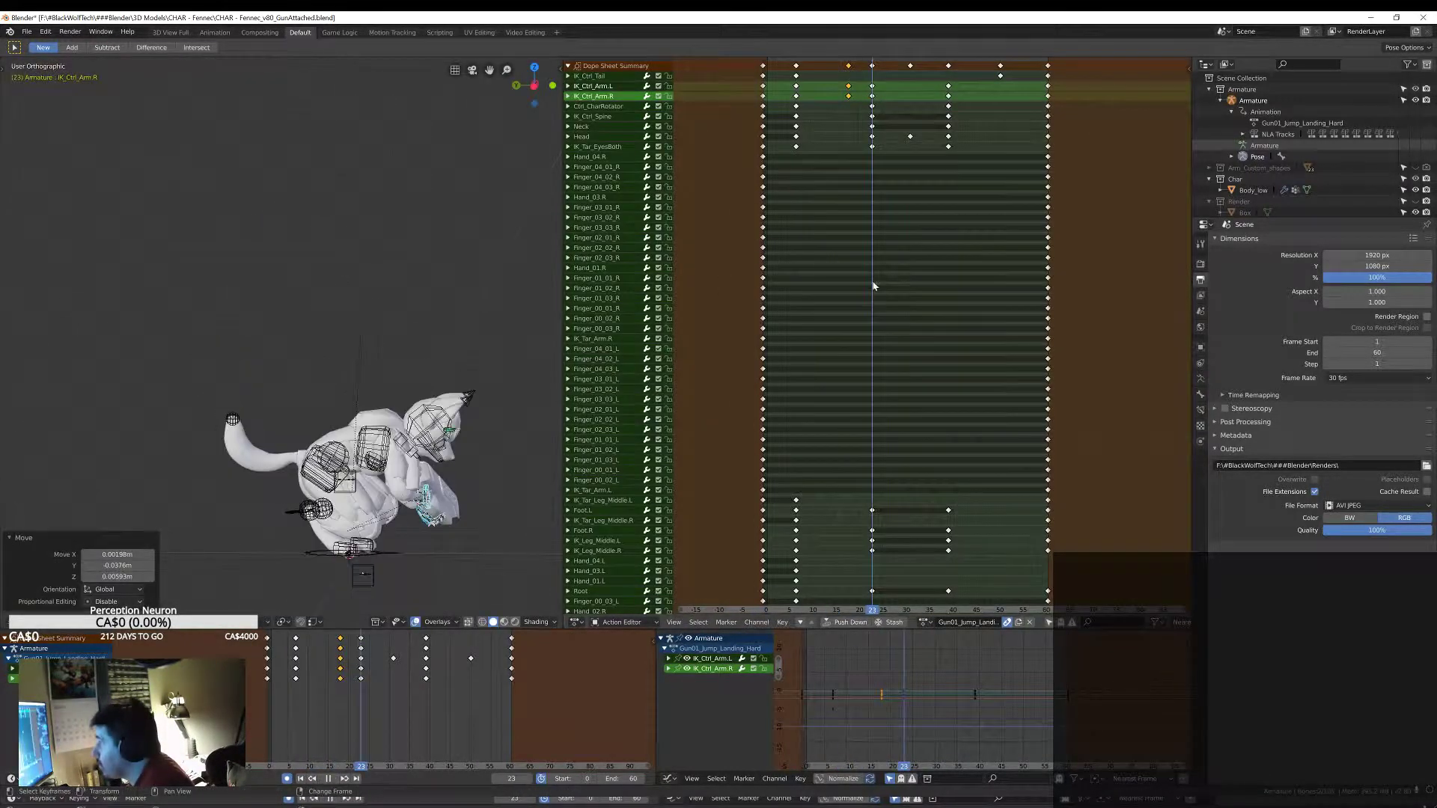
# Step: At frame 23, move and rotate the arm IK control so the gun shows
pyautogui.press('Right')
pyautogui.press('Right')
pyautogui.press('g')
pyautogui.click(473, 522)
pyautogui.moveTo(473, 522); pyautogui.dragTo(389, 471, button='middle')
pyautogui.press('r')
pyautogui.click(315, 425)
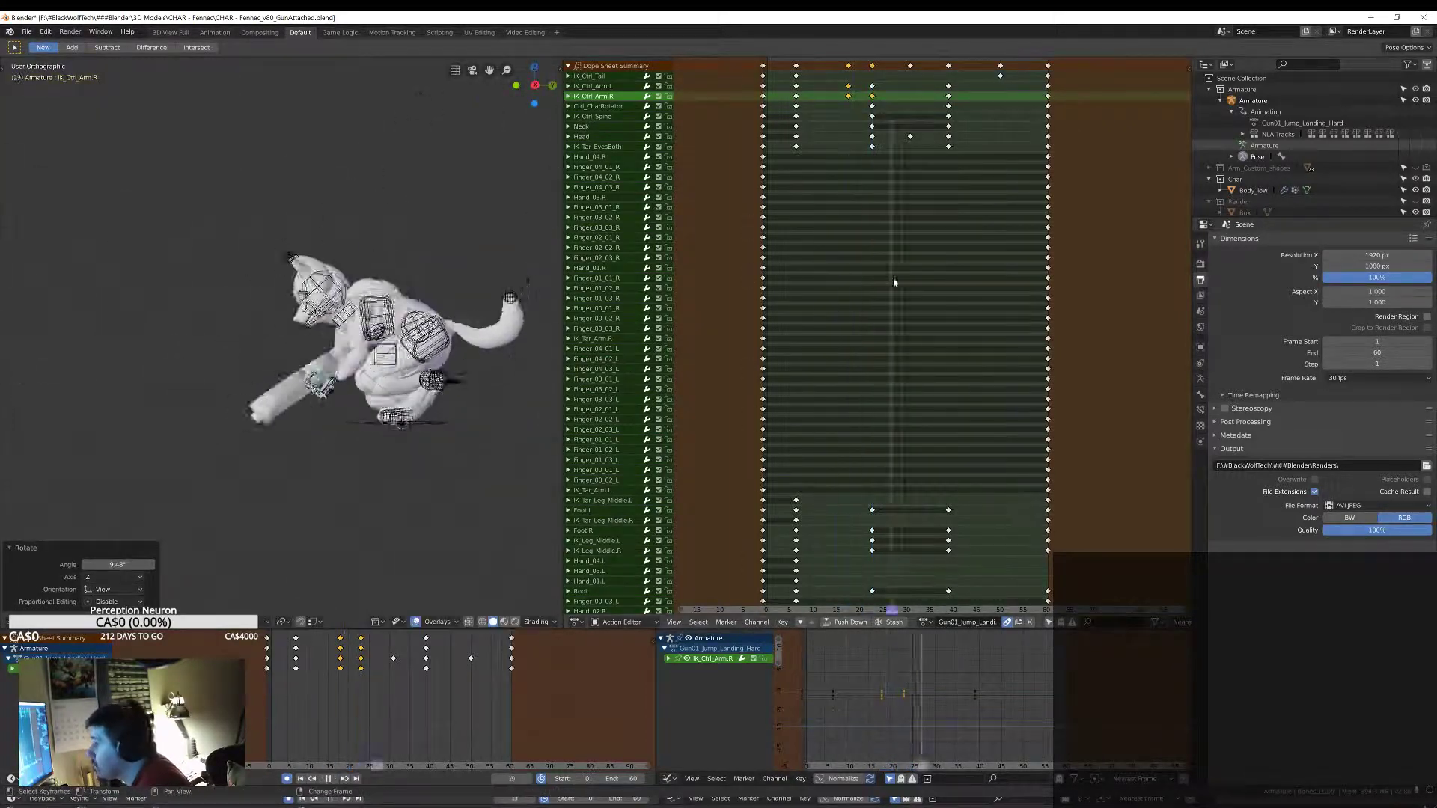
# Step: Fine-tune the arm control's position and rotation from a top-down angle
pyautogui.moveTo(314, 337)
pyautogui.mouseDown(button='middle')
pyautogui.moveTo(247, 375)
pyautogui.moveTo(230, 442)
pyautogui.mouseUp(button='middle')
pyautogui.press('g')
pyautogui.click(247, 375)
pyautogui.press('r')
pyautogui.click(352, 426)
pyautogui.moveTo(352, 427); pyautogui.dragTo(383, 421, button='middle')
pyautogui.moveTo(452, 464)
pyautogui.mouseDown(button='middle')
pyautogui.moveTo(484, 425)
pyautogui.moveTo(381, 471)
pyautogui.mouseUp(button='middle')
pyautogui.press('r')
pyautogui.click(464, 442)
# Step: Raise the left arm IK control so the left hand stays on the gun
pyautogui.click(352, 408)
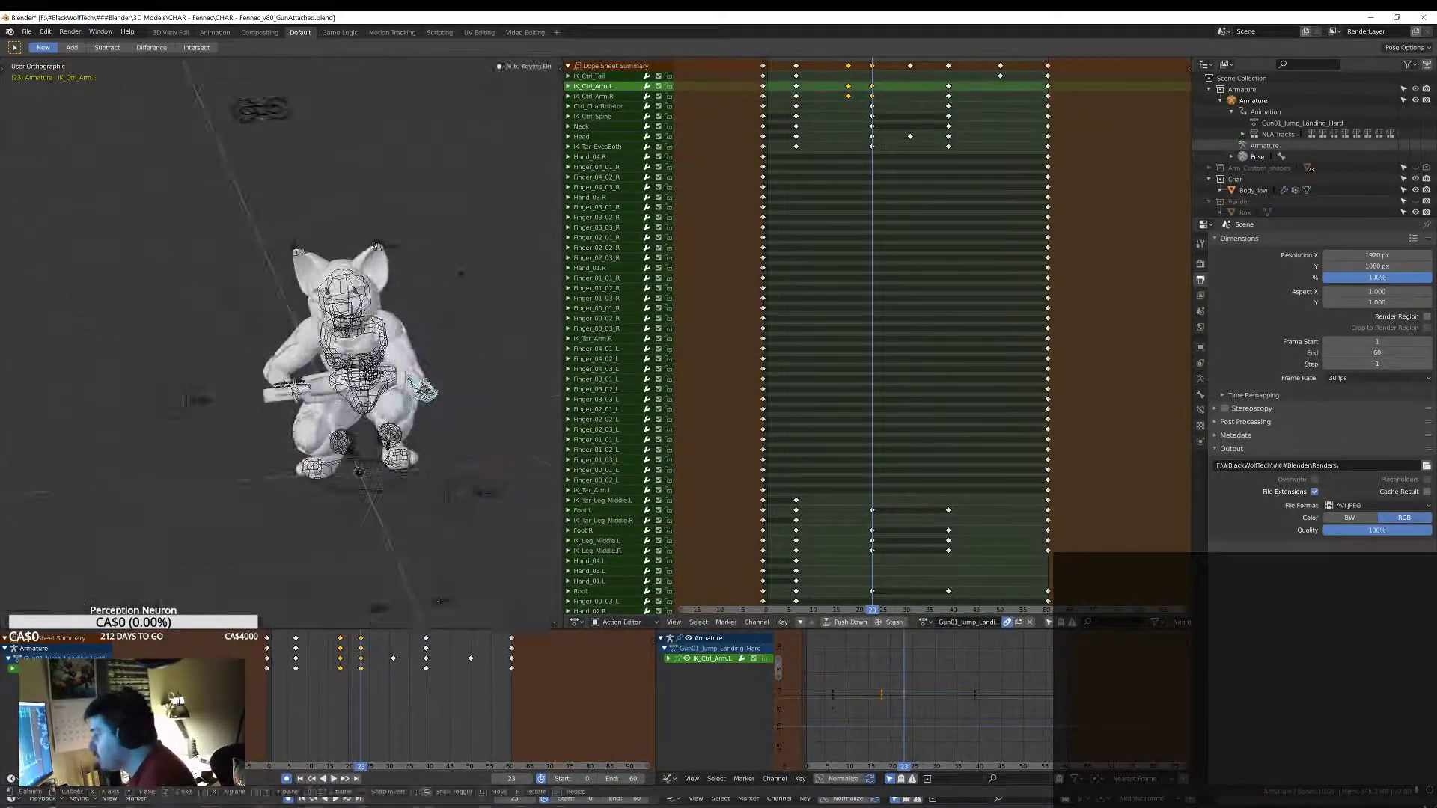
pyautogui.moveTo(352, 408); pyautogui.dragTo(397, 489, button='middle')
pyautogui.press('g')
pyautogui.click(452, 467)
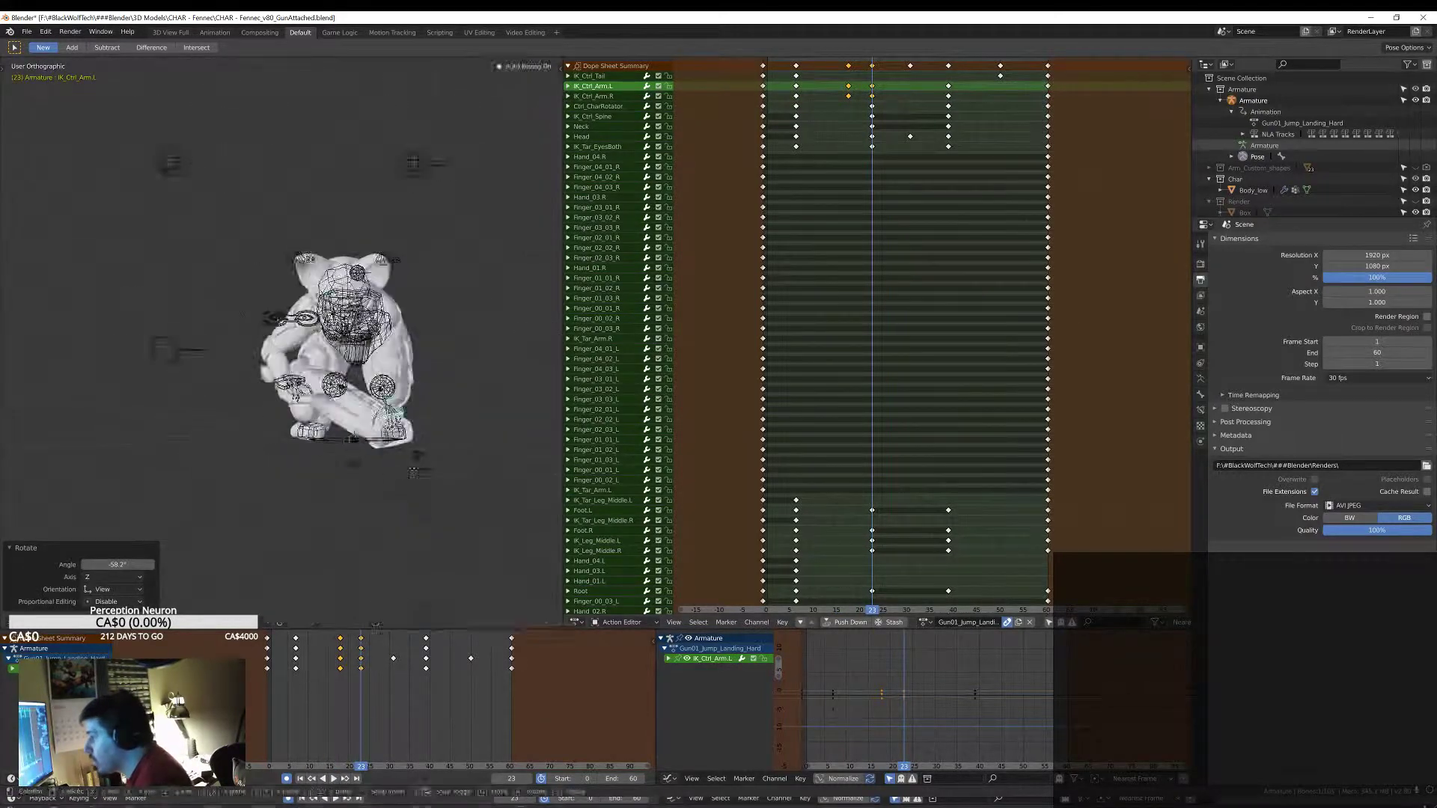
pyautogui.press('Down')
pyautogui.press('Down')
pyautogui.moveTo(374, 449); pyautogui.dragTo(336, 467, button='middle')
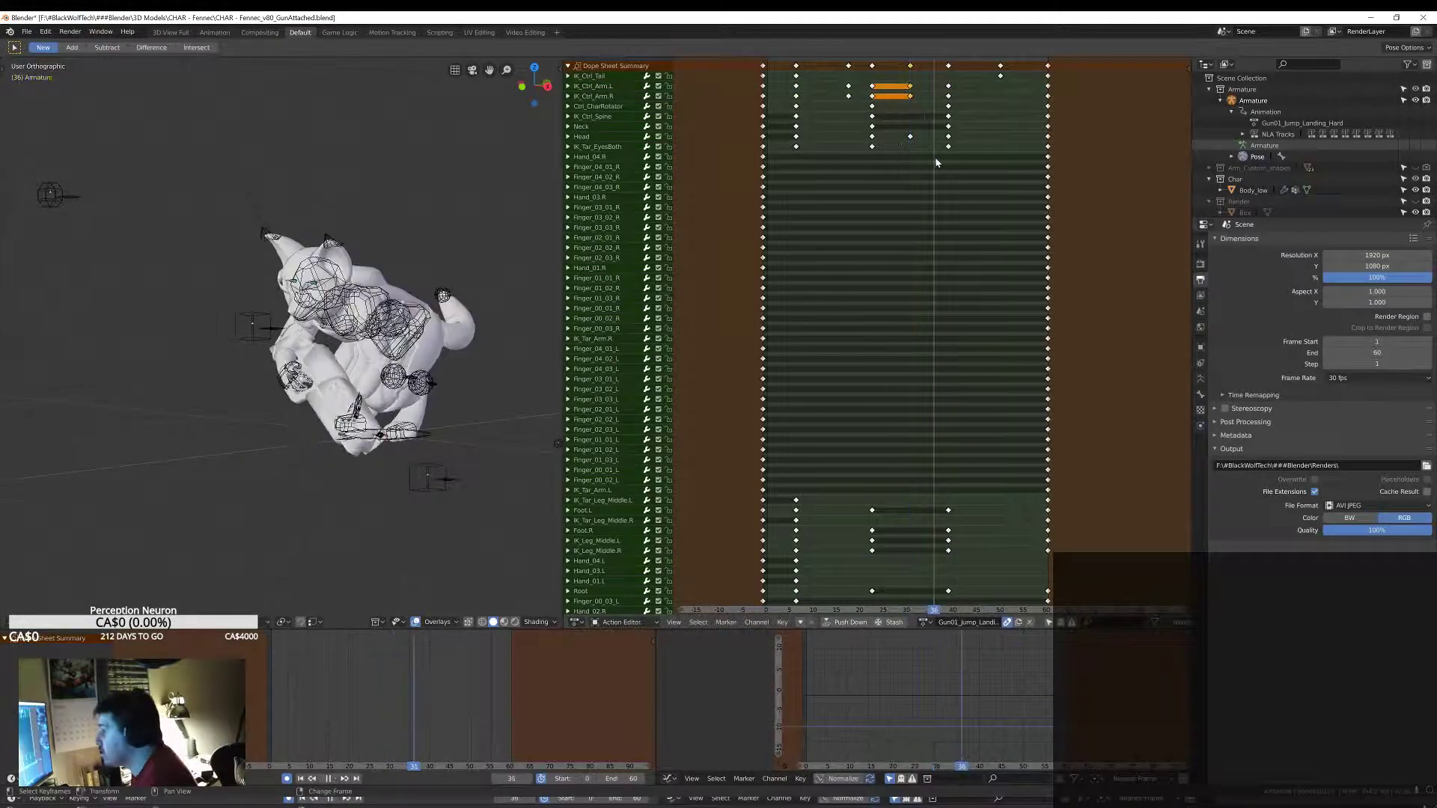
# Step: Shift the selected arm keys to later frames in the Dope Sheet
pyautogui.press('Up')
pyautogui.press('g')
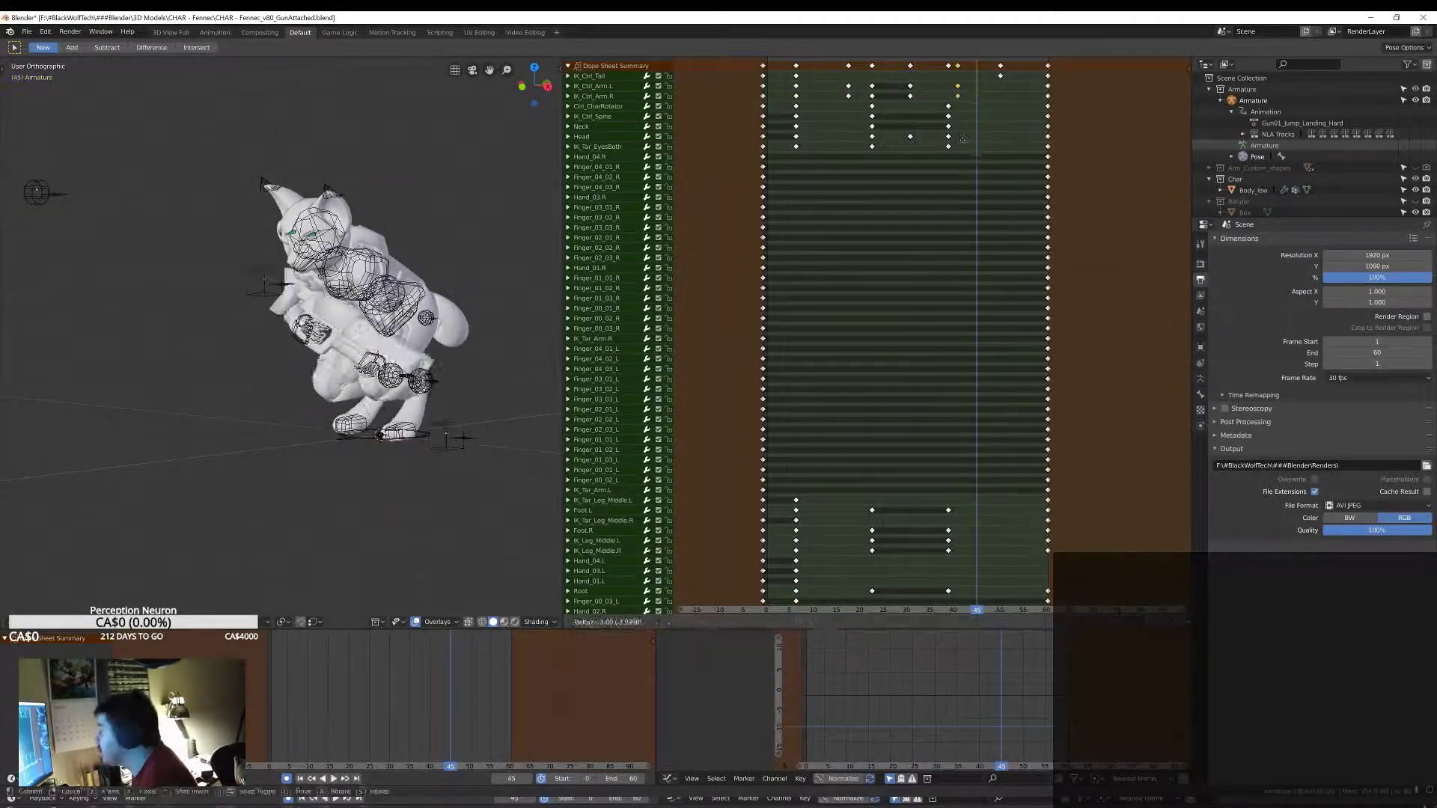
pyautogui.click(910, 158)
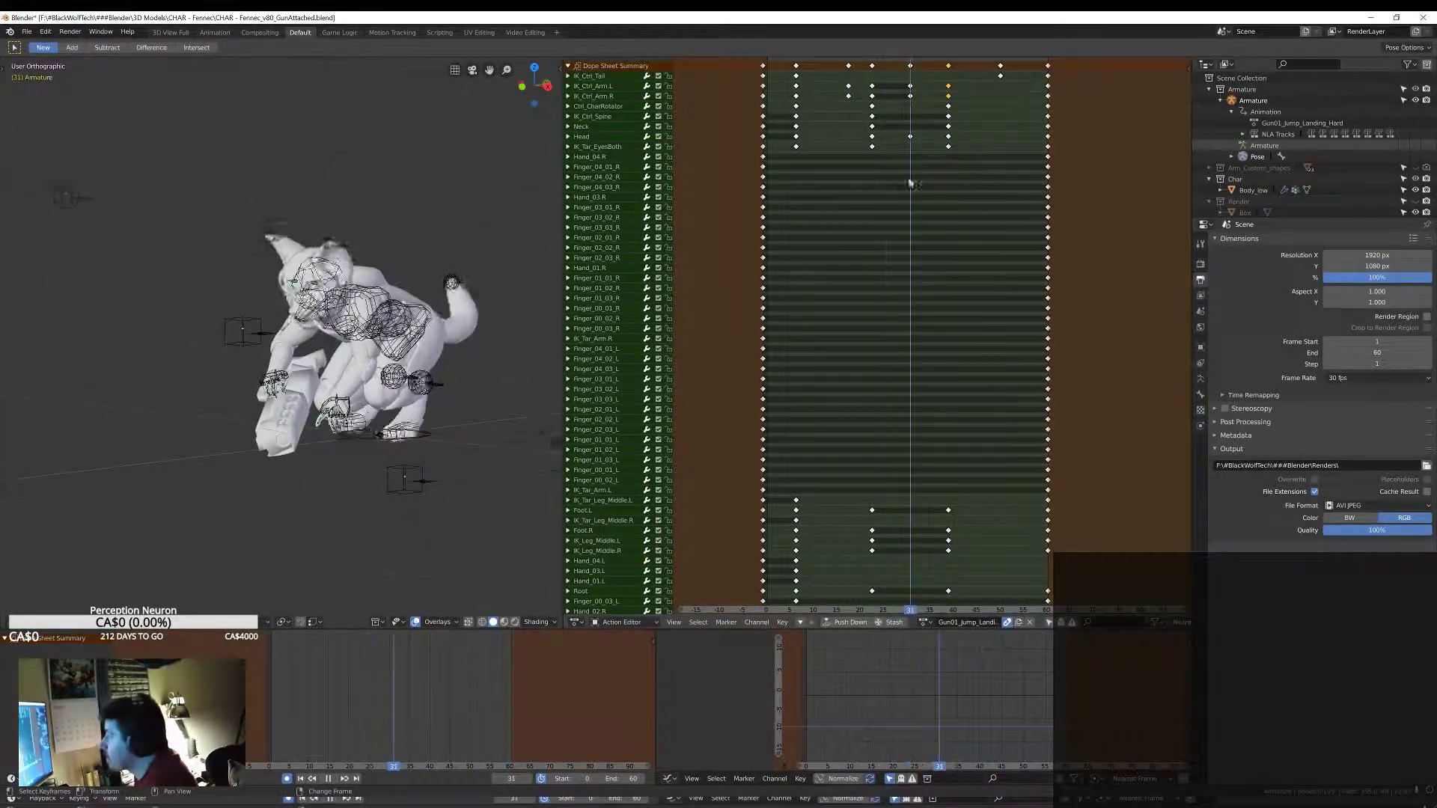
# Step: Select and frame the left-hand finger bones
pyautogui.click(595, 349)
pyautogui.press('KP_Decimal')
pyautogui.moveTo(315, 408)
pyautogui.mouseDown(button='middle')
pyautogui.moveTo(330, 389)
pyautogui.moveTo(314, 360)
pyautogui.mouseUp(button='middle')
# Step: Key the finger poses at frame 31 and nudge the left arm control
pyautogui.press('i')
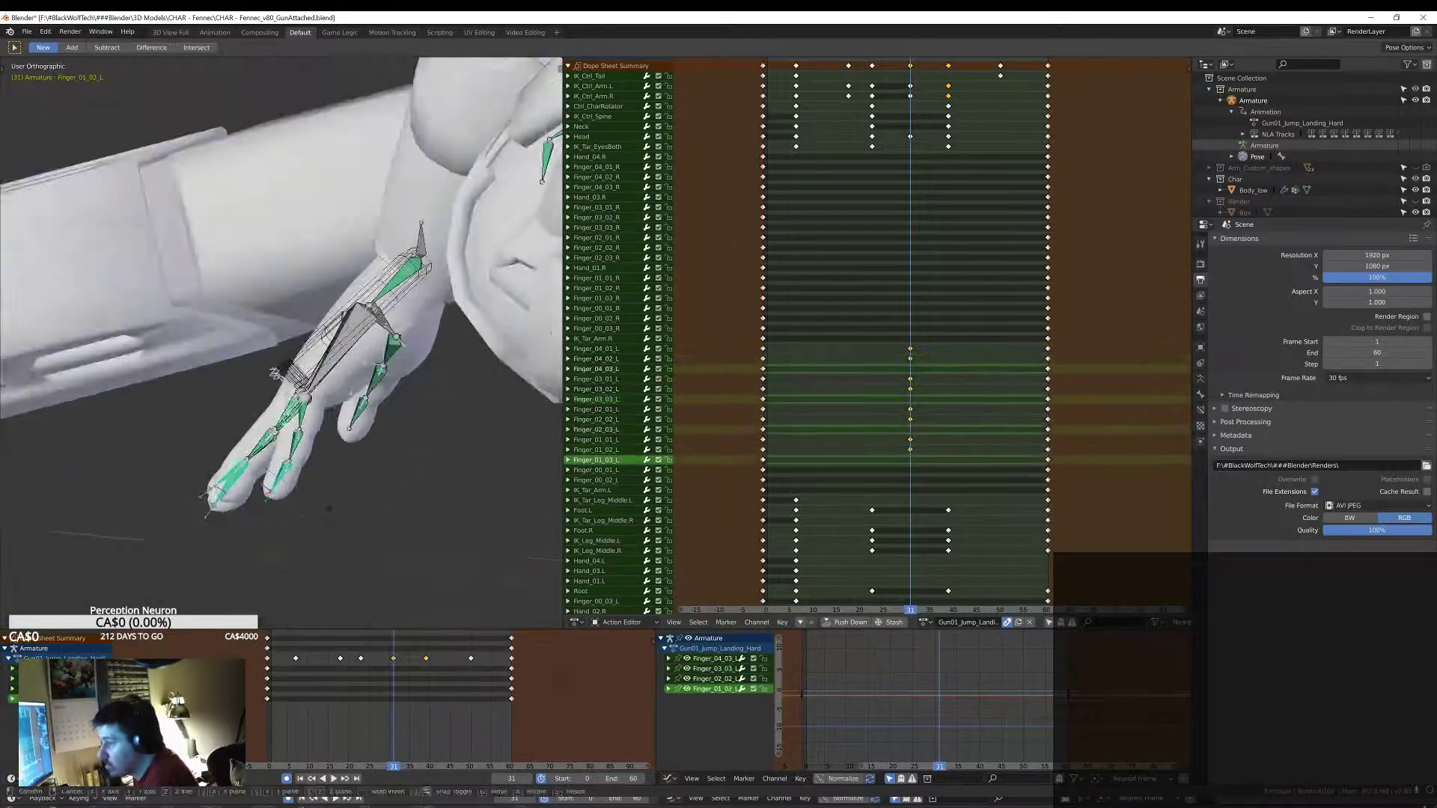
pyautogui.scroll(-3, 299, 299)
pyautogui.press('g')
pyautogui.click(354, 432)
pyautogui.moveTo(354, 432); pyautogui.dragTo(354, 432, button='middle')
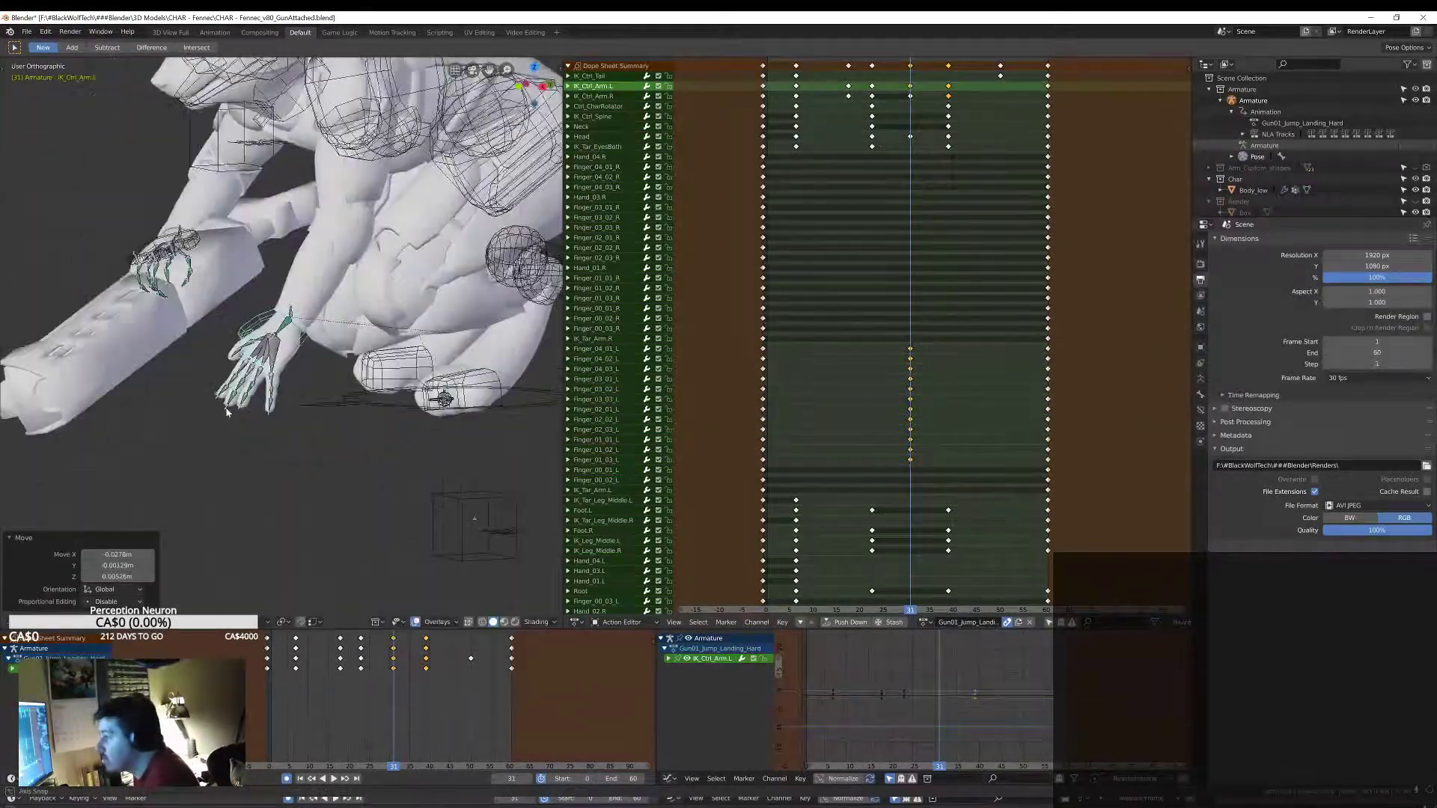
pyautogui.scroll(-4, 354, 432)
# Step: Play the hard landing and check it from side, front and top views
pyautogui.press('space')
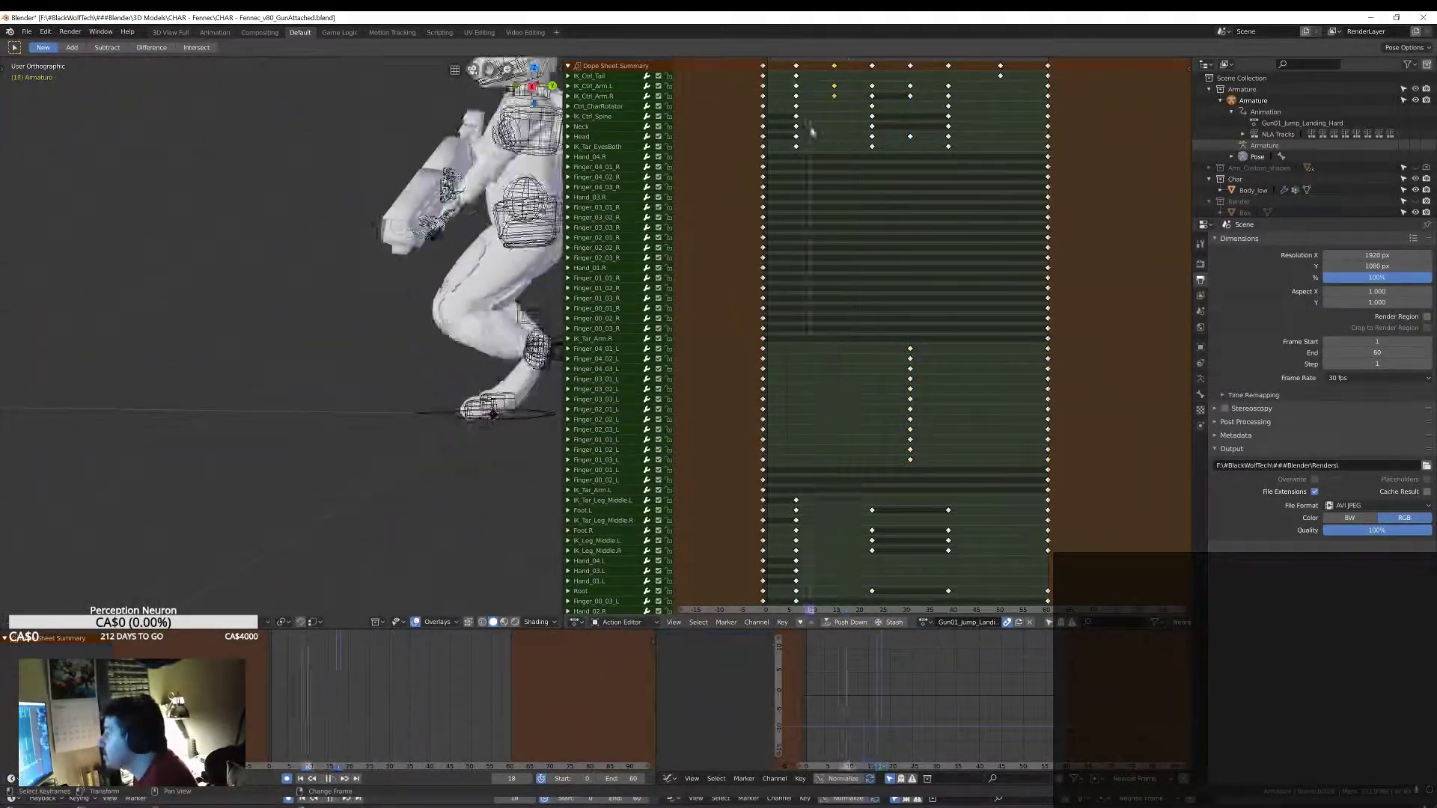
pyautogui.press('space')
pyautogui.press('KP_3')
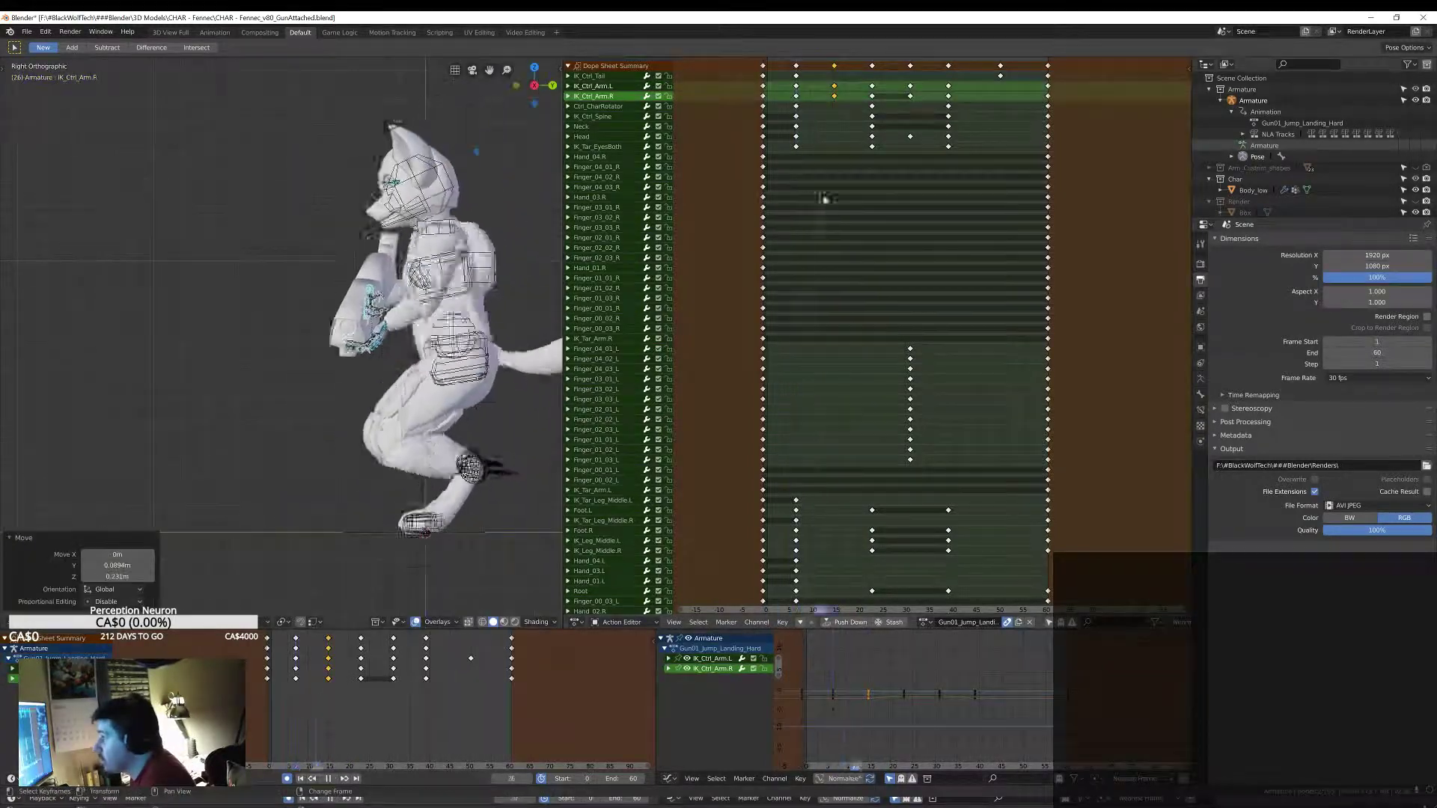
pyautogui.press('KP_6')
pyautogui.press('KP_6')
pyautogui.press('KP_6')
pyautogui.press('KP_8')
pyautogui.press('KP_8')
pyautogui.press('Up')
pyautogui.press('KP_1')
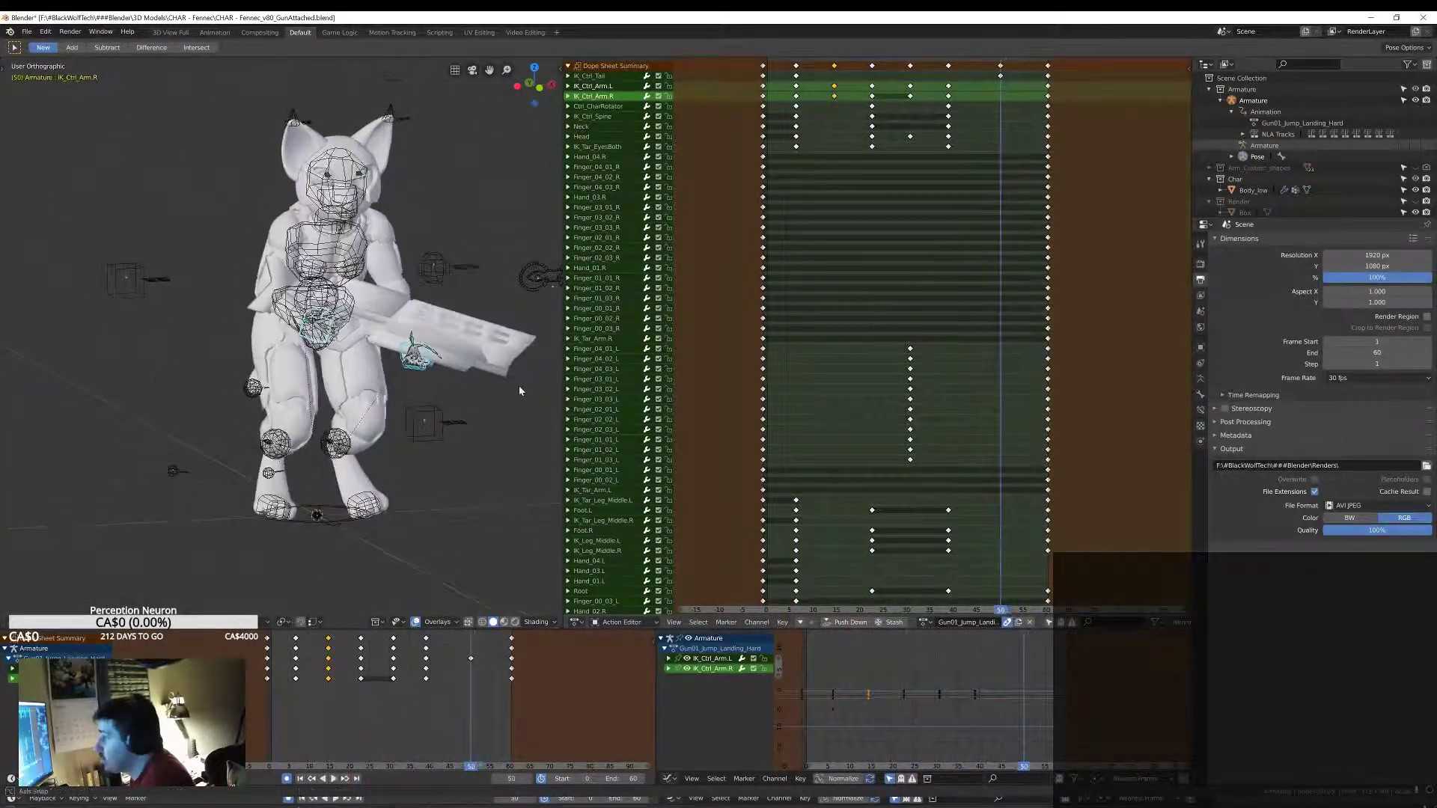
# Step: Insert keys on the arm controls at the last frame and at frame 42
pyautogui.press('KP_3')
pyautogui.press('i')
pyautogui.press('Up')
pyautogui.moveTo(1056, 294)
pyautogui.mouseDown()
pyautogui.moveTo(967, 298)
pyautogui.moveTo(964, 320)
pyautogui.mouseUp()
pyautogui.press('KP_6')
pyautogui.press('KP_6')
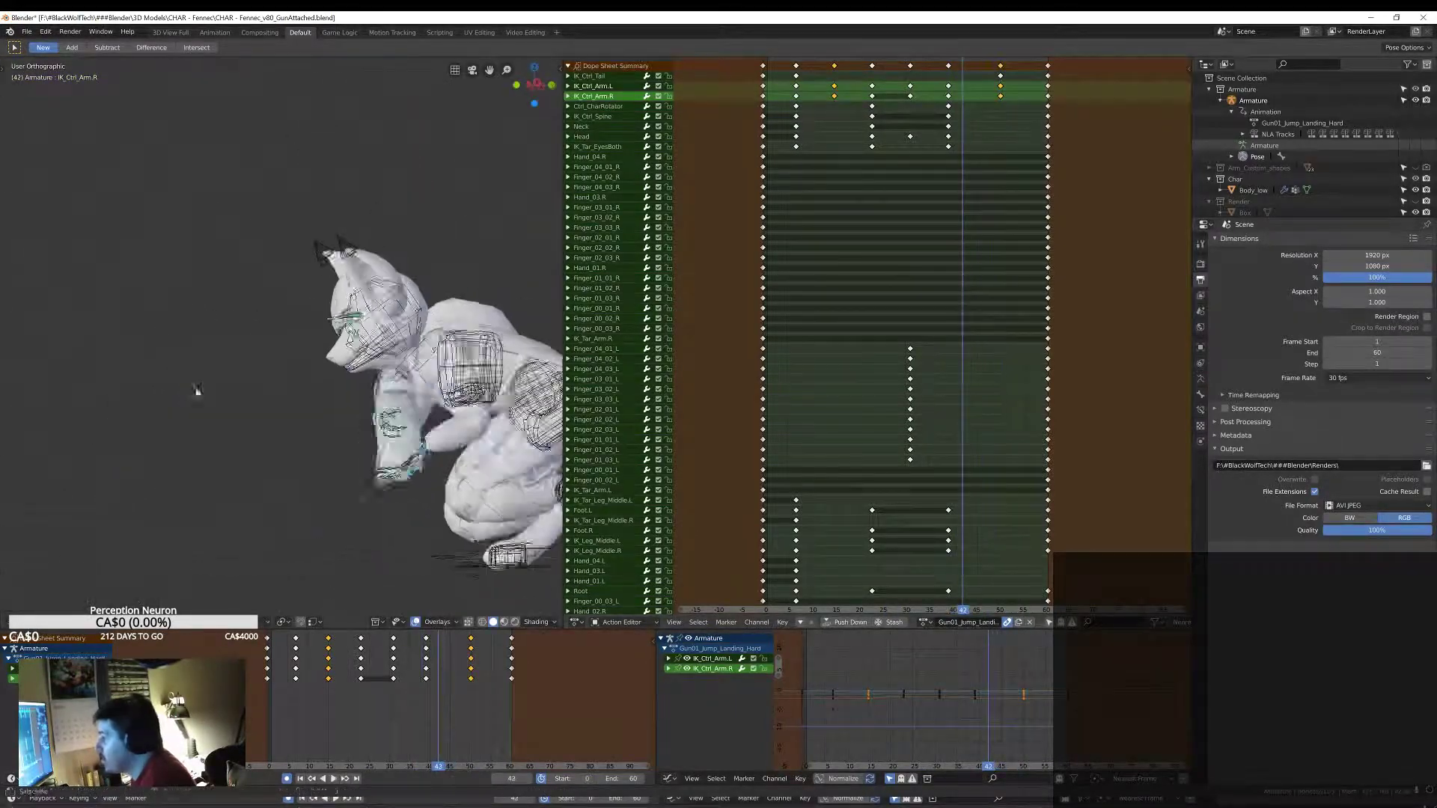
pyautogui.press('i')
pyautogui.press('KP_6')
pyautogui.press('KP_6')
pyautogui.press('KP_6')
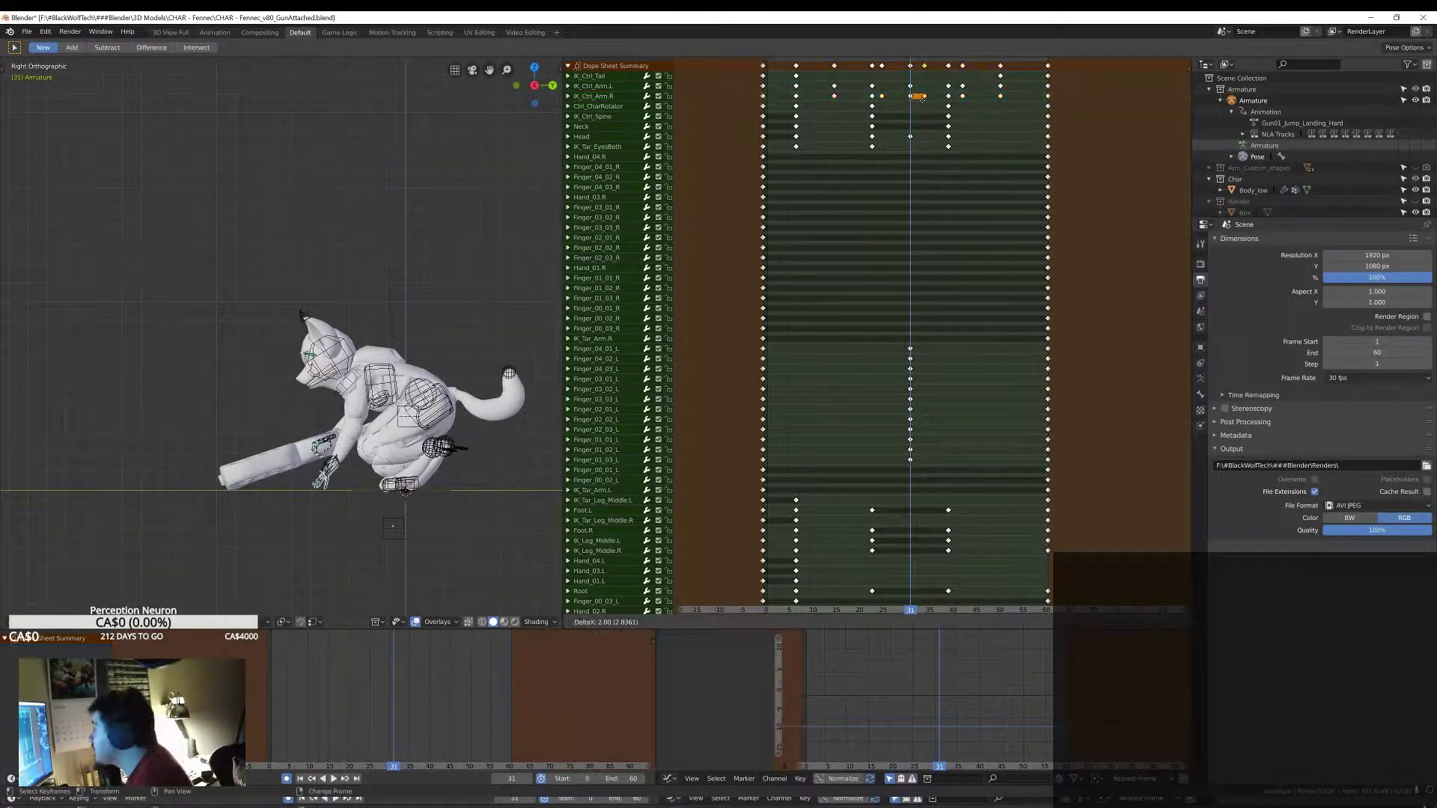
# Step: Move the arm IK control into place at frame 19
pyautogui.moveTo(336, 337); pyautogui.dragTo(449, 345, button='middle')
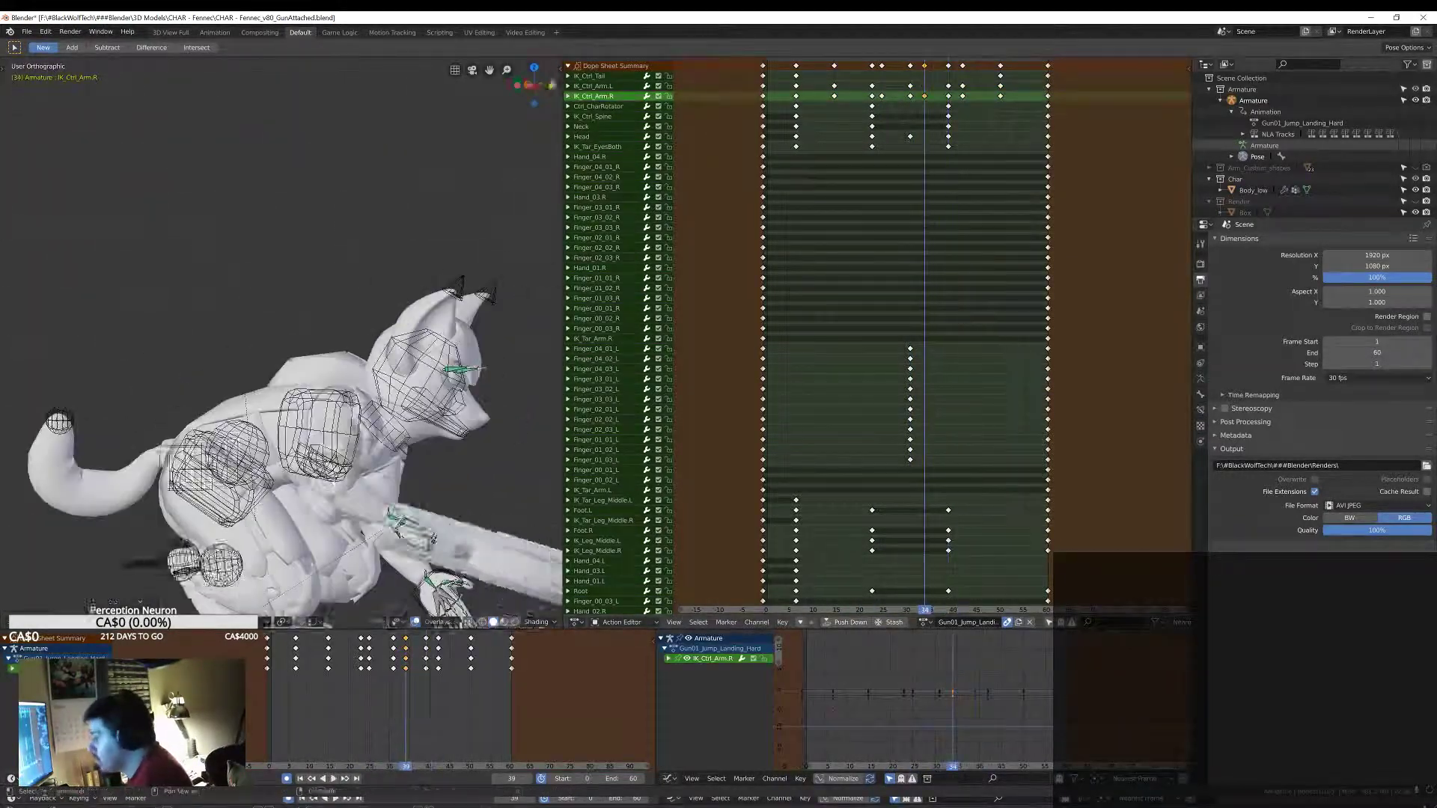
pyautogui.moveTo(925, 610); pyautogui.dragTo(854, 262)
pyautogui.press('g')
pyautogui.click(460, 434)
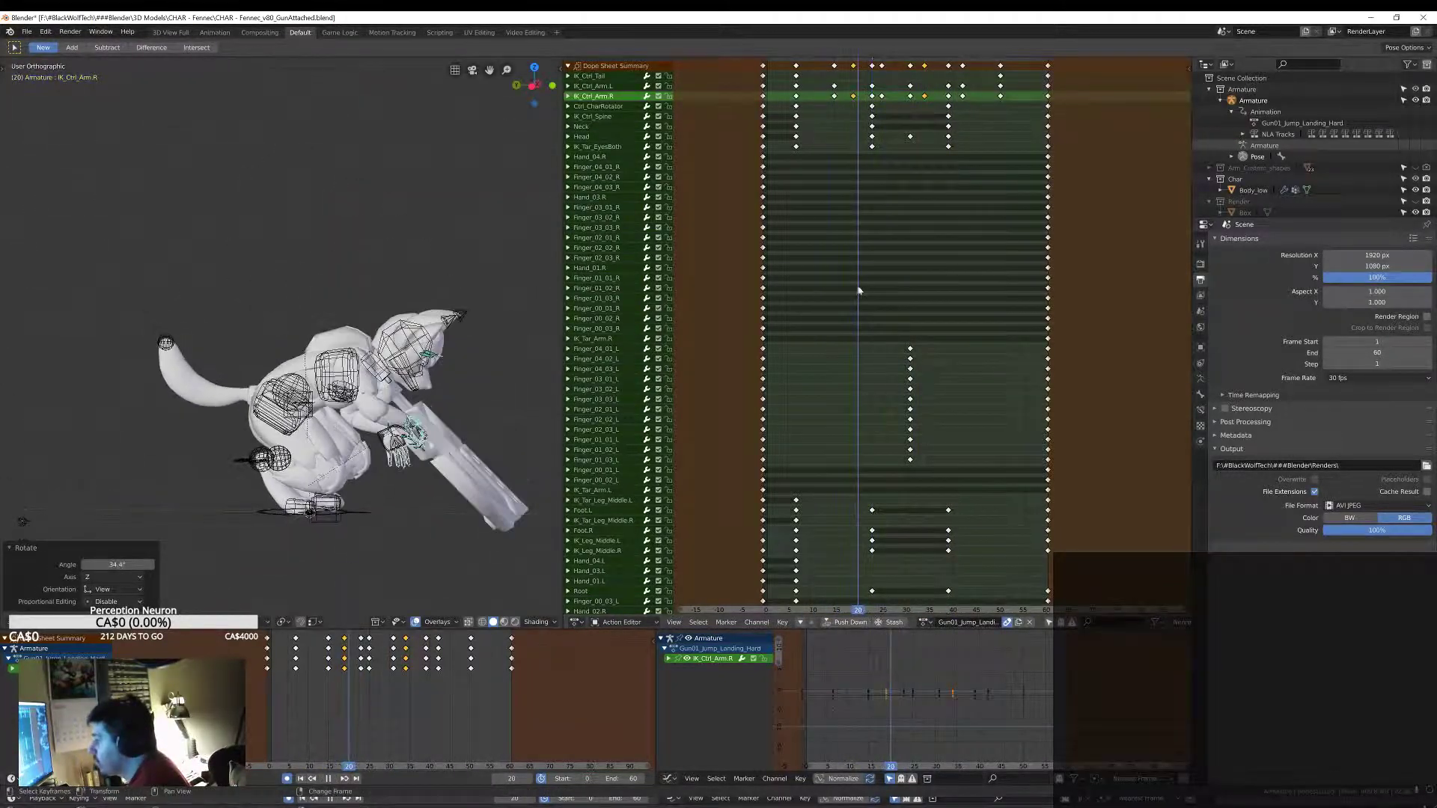
pyautogui.press('Left')
pyautogui.press('KP_3')
pyautogui.click(432, 455)
pyautogui.moveTo(431, 455); pyautogui.dragTo(432, 455, button='middle')
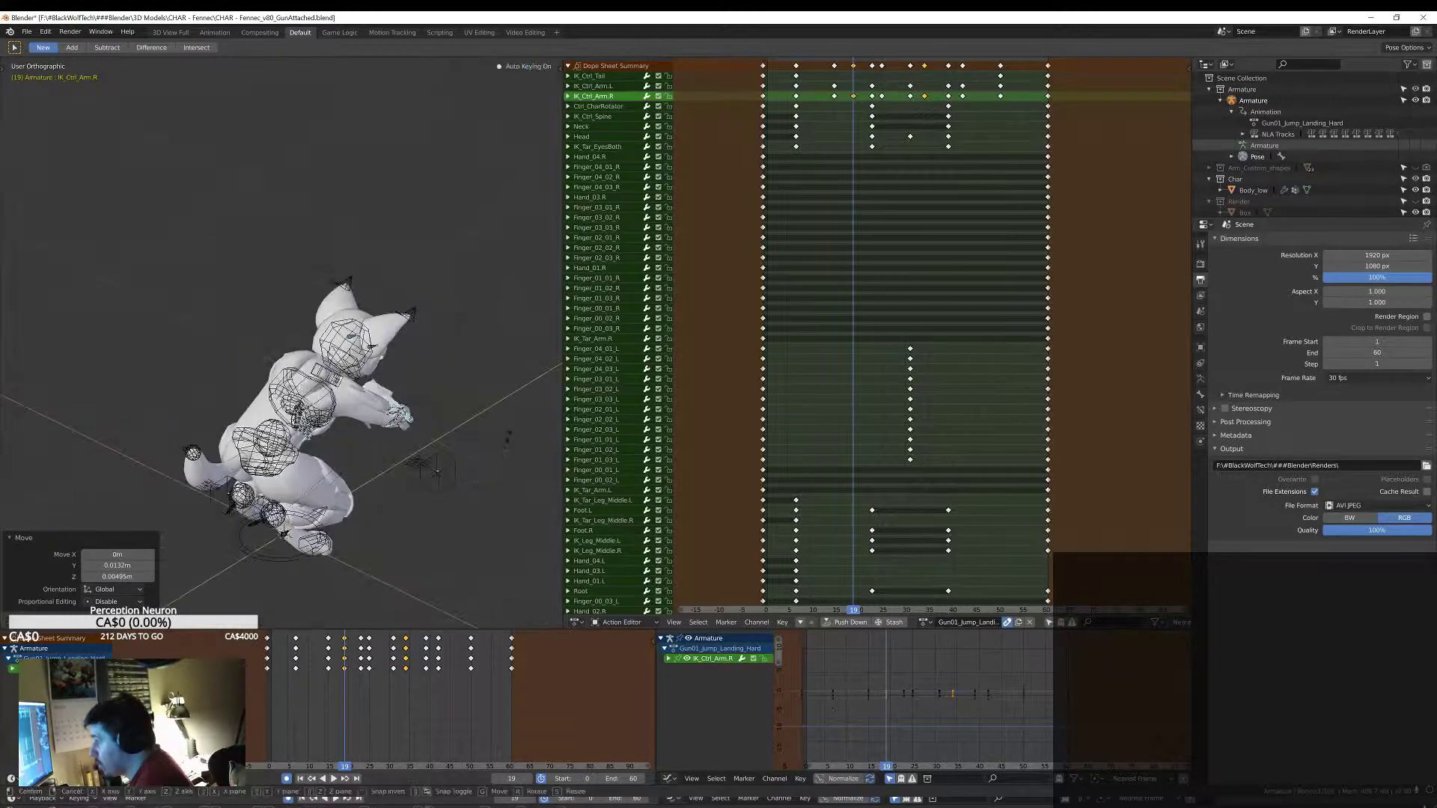
# Step: Reposition the arm control at frame 33 while scrubbing the landing
pyautogui.moveTo(529, 392); pyautogui.dragTo(299, 299, button='middle')
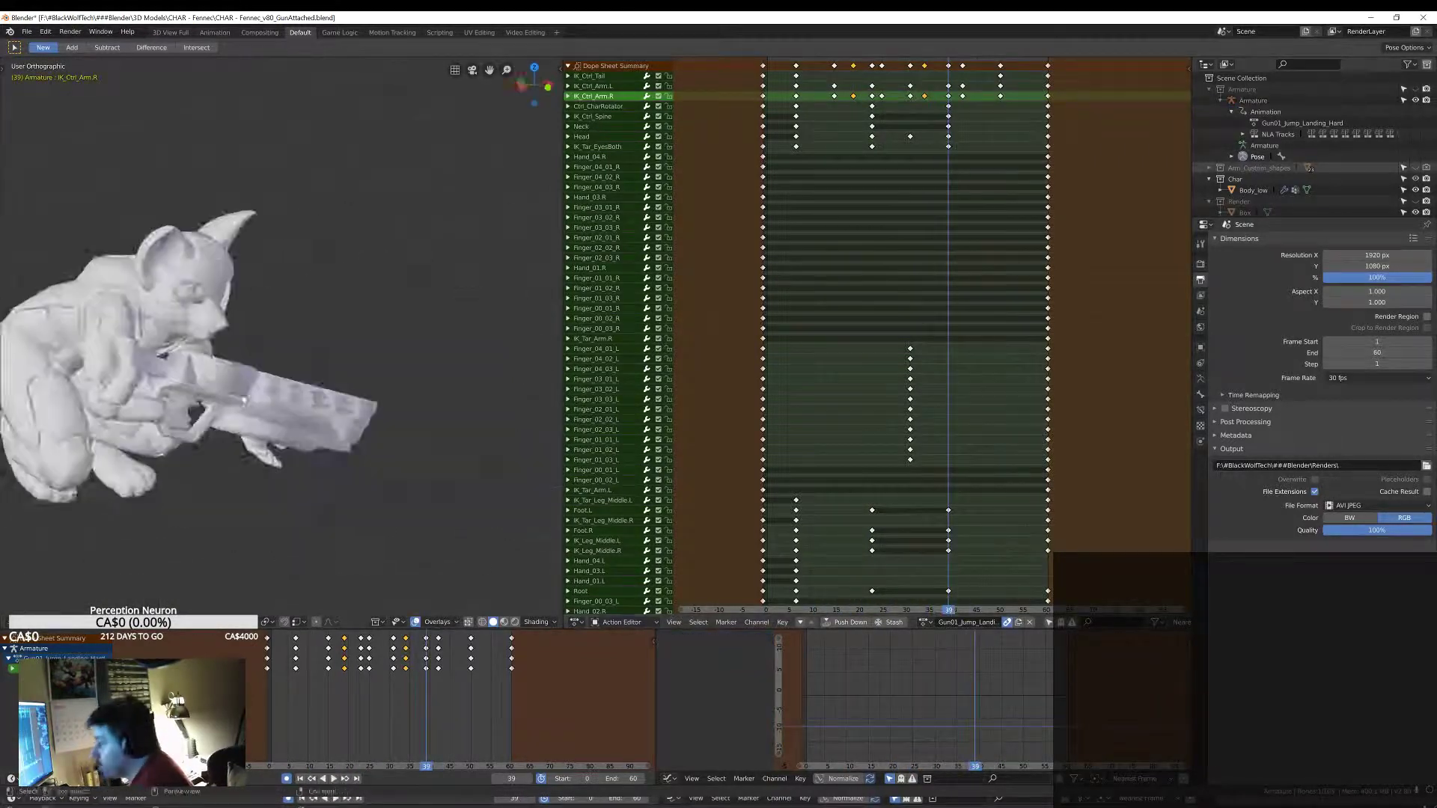
pyautogui.click(851, 340)
pyautogui.moveTo(851, 341); pyautogui.dragTo(944, 341)
pyautogui.moveTo(299, 300); pyautogui.dragTo(337, 285, button='middle')
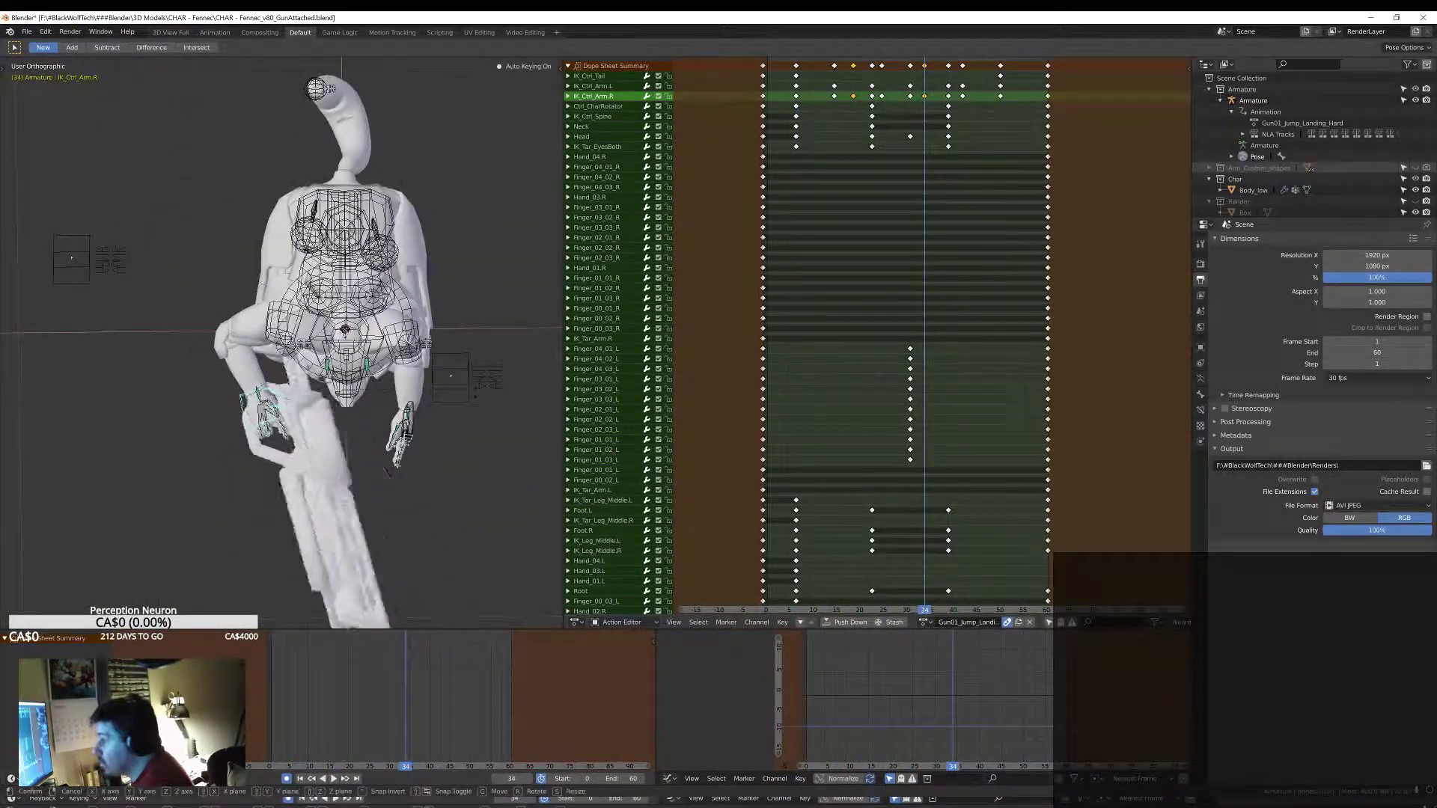
pyautogui.press('g')
pyautogui.click(634, 318)
pyautogui.click(911, 111)
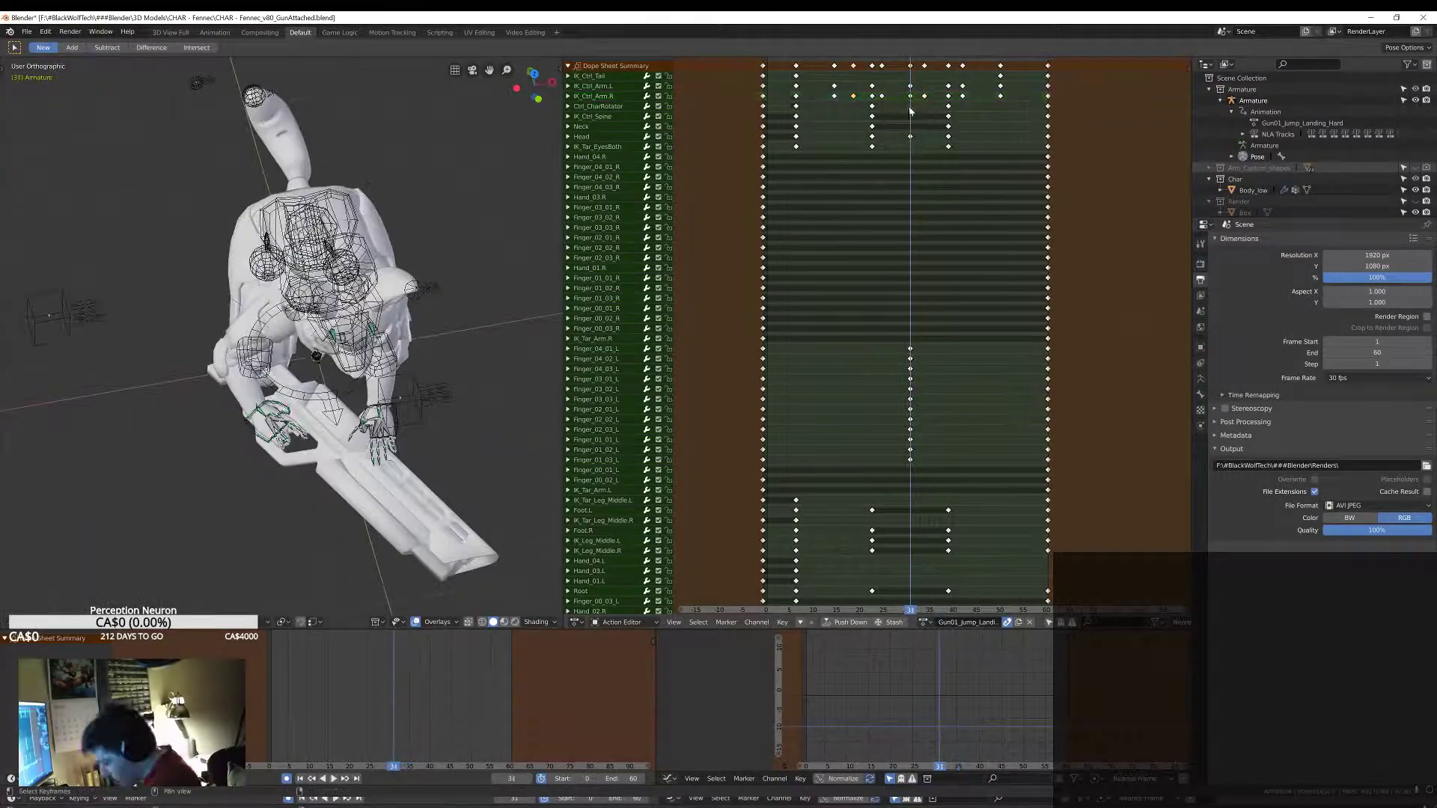
pyautogui.moveTo(914, 223); pyautogui.dragTo(778, 166)
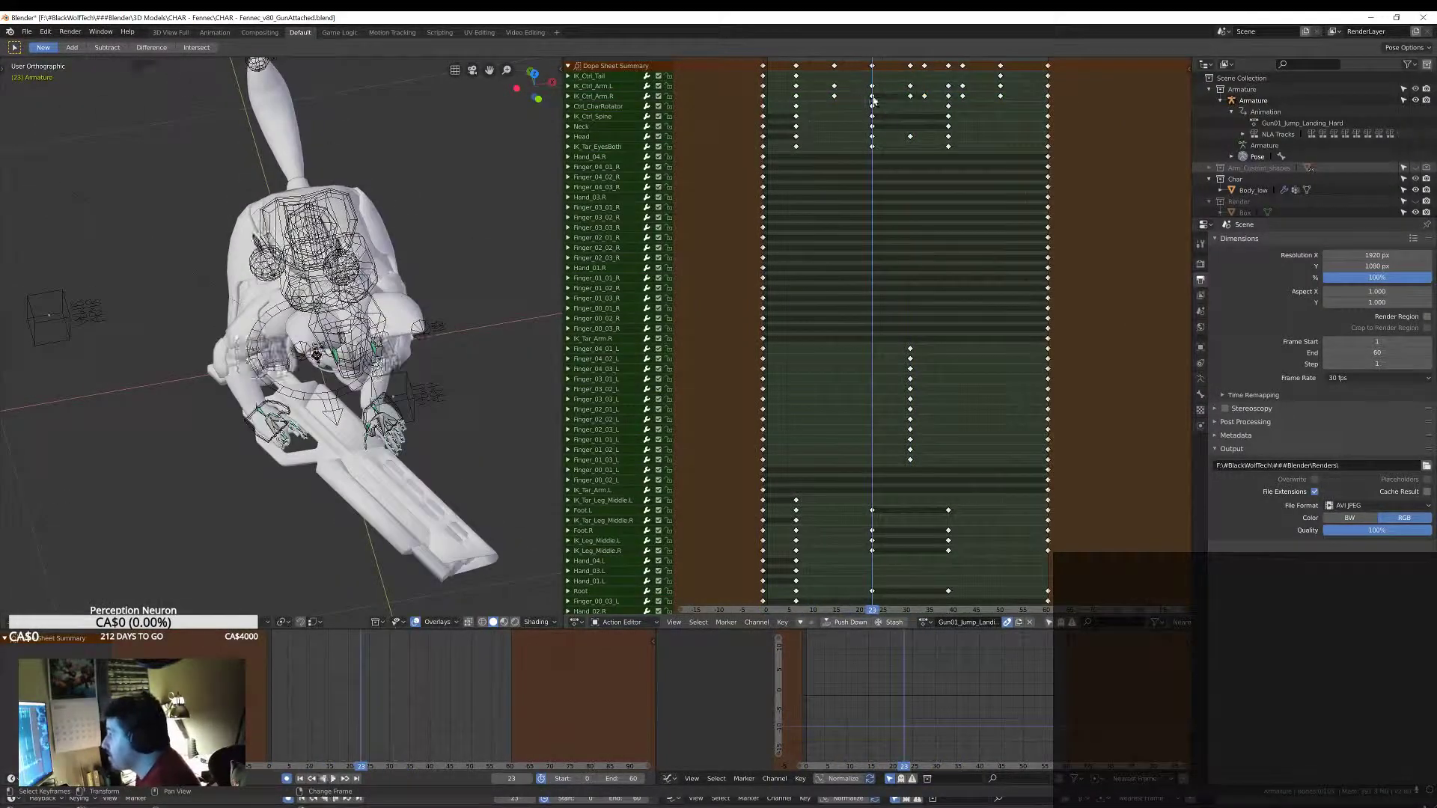
# Step: Review playback and rotate the arm control about 13° at frame 23 and 7° at frame 25
pyautogui.press('space')
pyautogui.click(438, 292)
pyautogui.press('KP_1')
pyautogui.press('space')
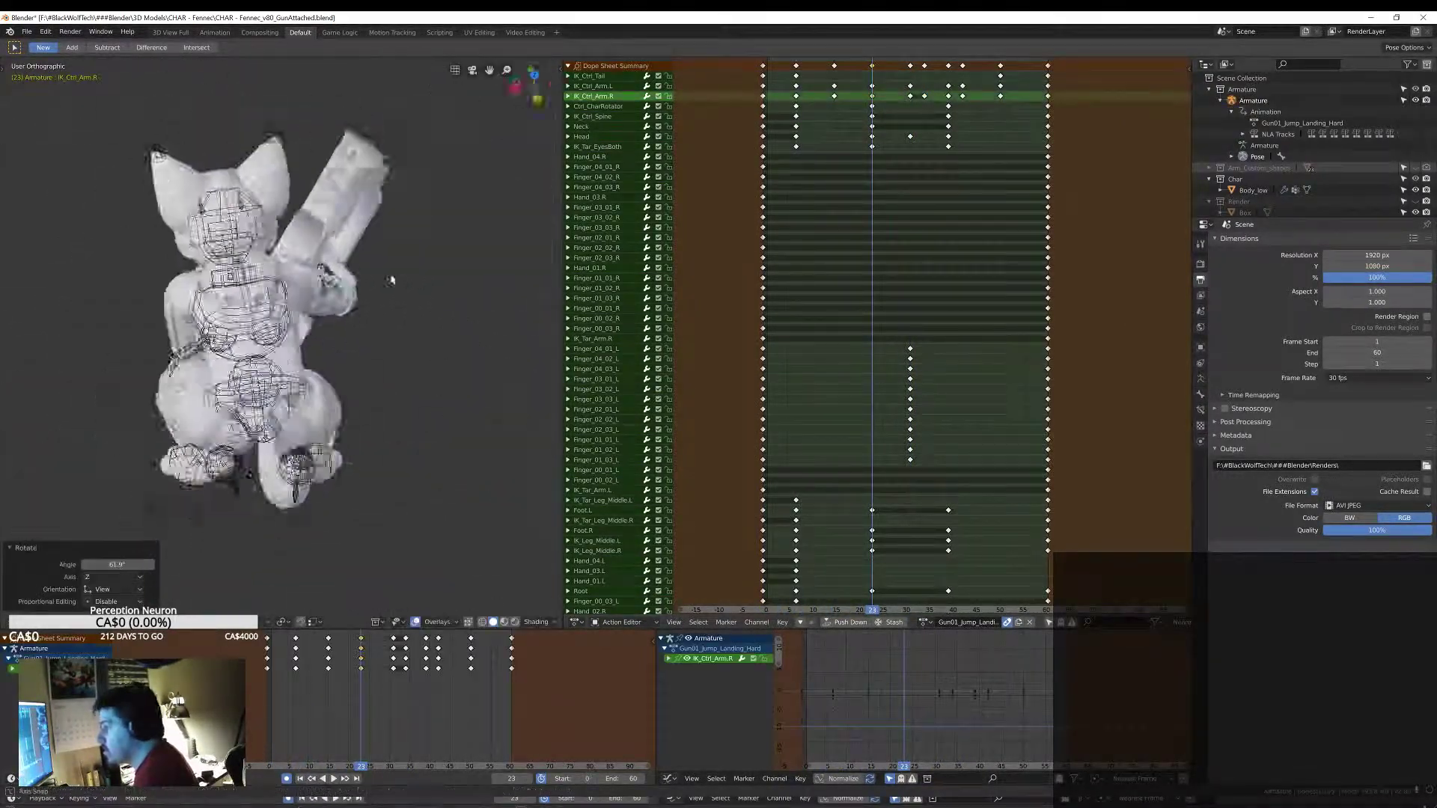
pyautogui.moveTo(419, 300); pyautogui.dragTo(479, 247, button='middle')
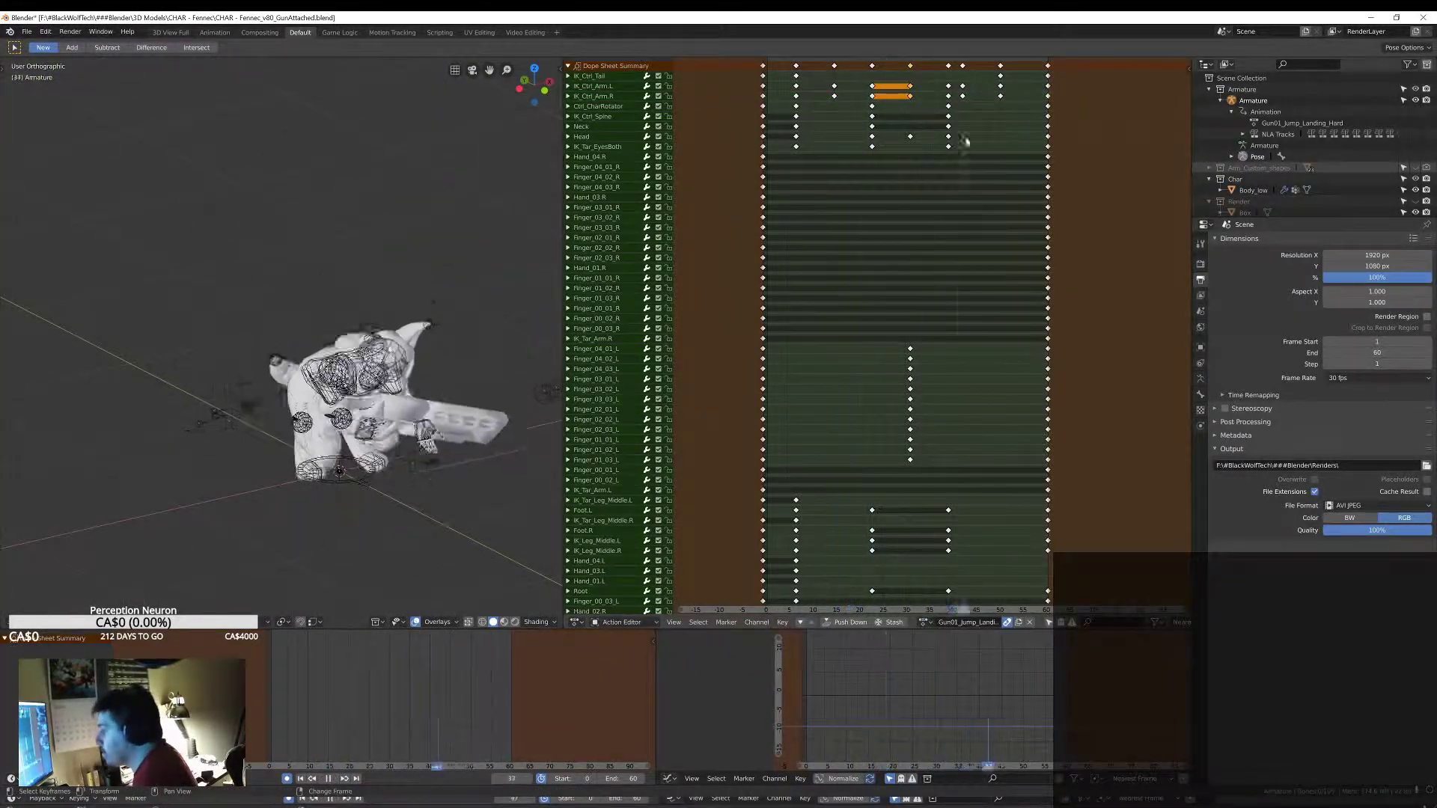
pyautogui.moveTo(962, 142); pyautogui.dragTo(913, 207)
pyautogui.moveTo(796, 243); pyautogui.dragTo(889, 238)
pyautogui.click(502, 152)
pyautogui.press('space')
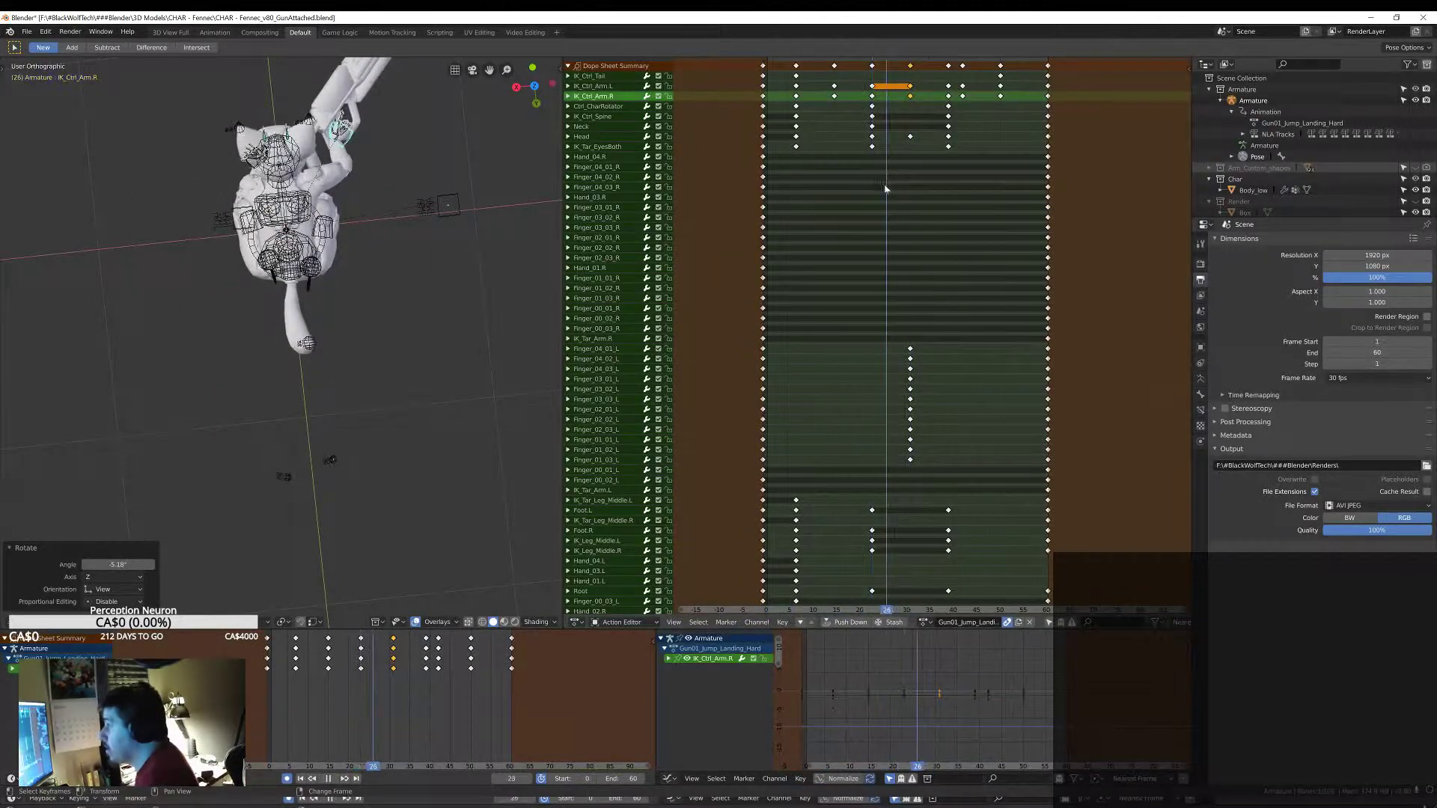
pyautogui.moveTo(299, 299); pyautogui.dragTo(306, 372, button='middle')
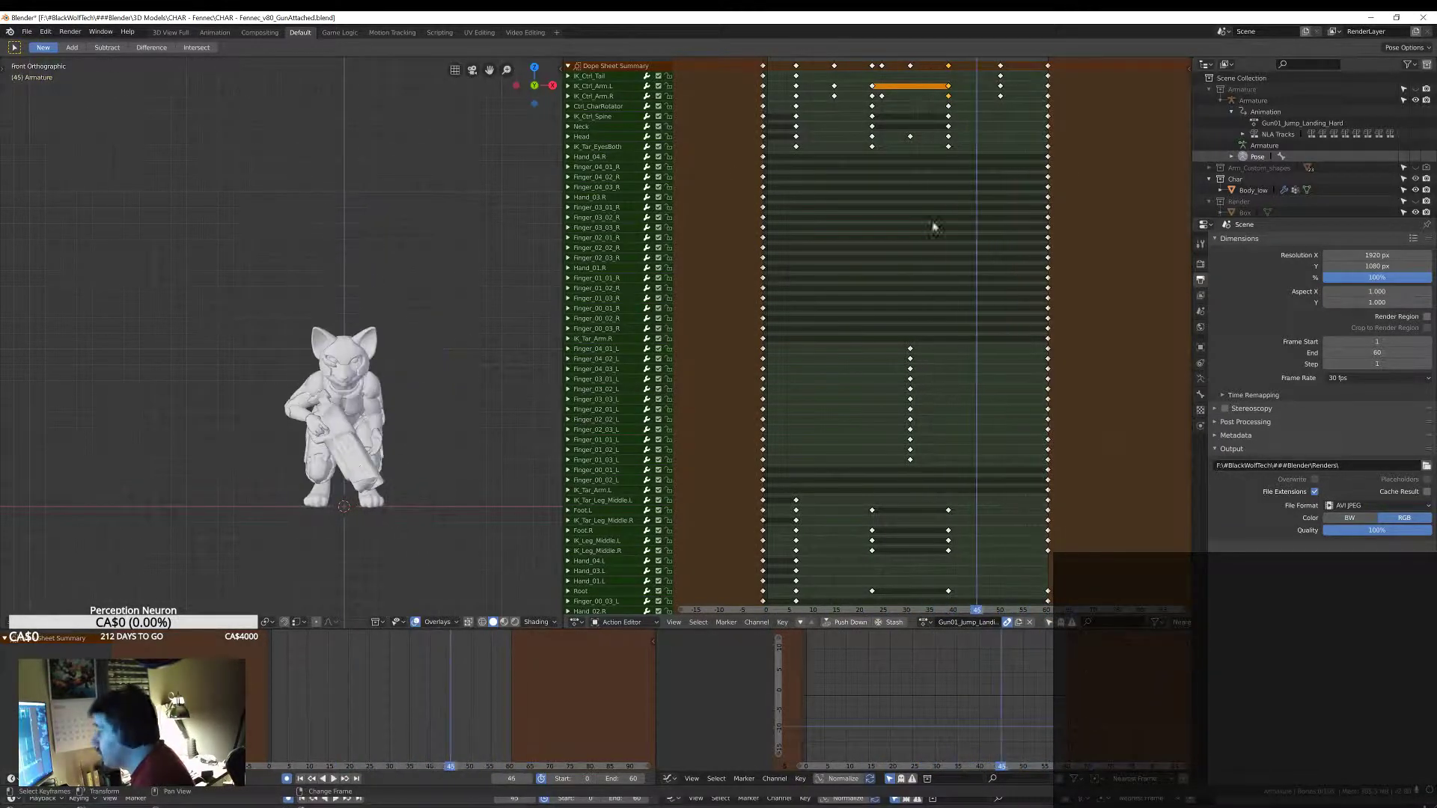
# Step: Reposition the right arm control at frame 45 and duplicate the finger keys later
pyautogui.press('g')
pyautogui.click(296, 434)
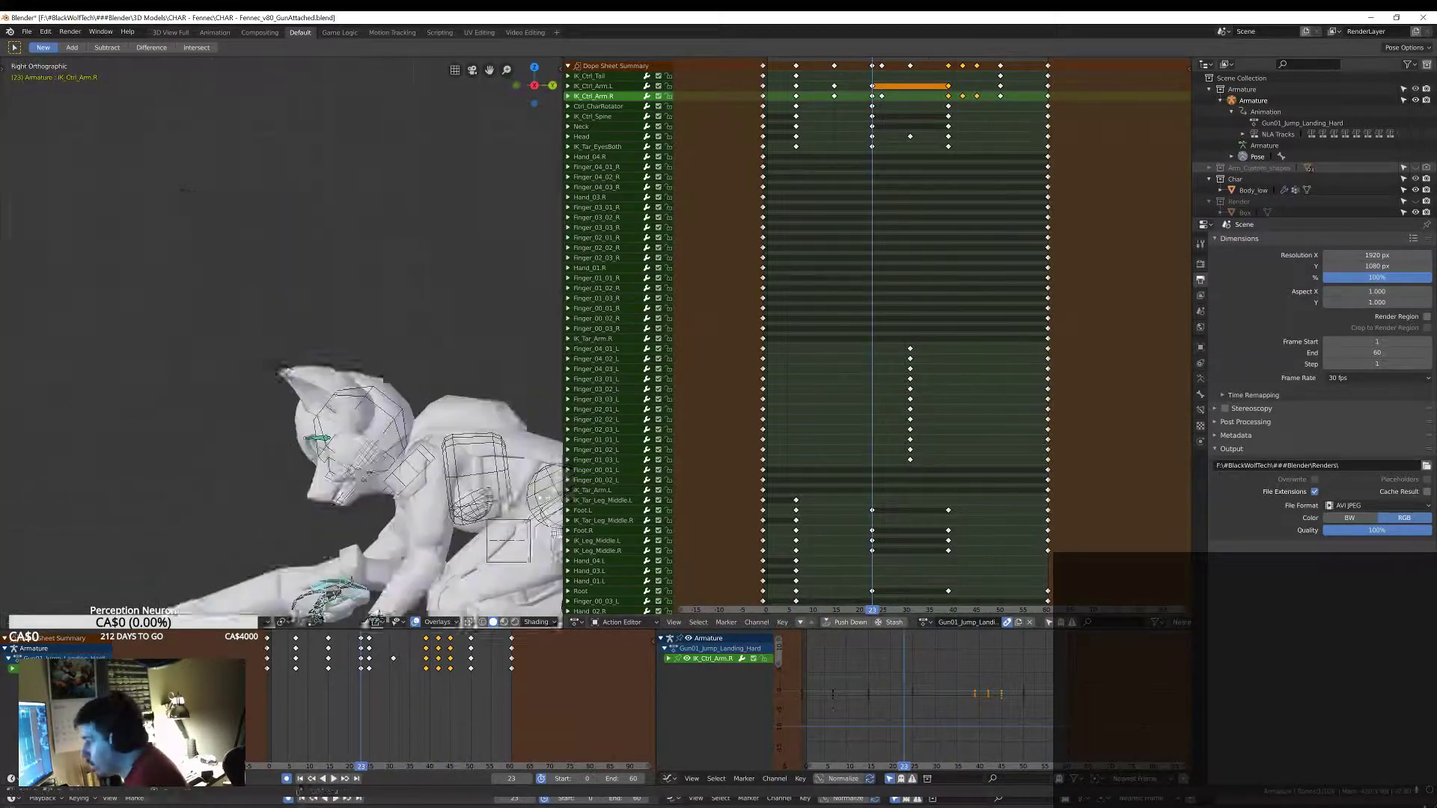
pyautogui.moveTo(852, 285); pyautogui.dragTo(909, 357)
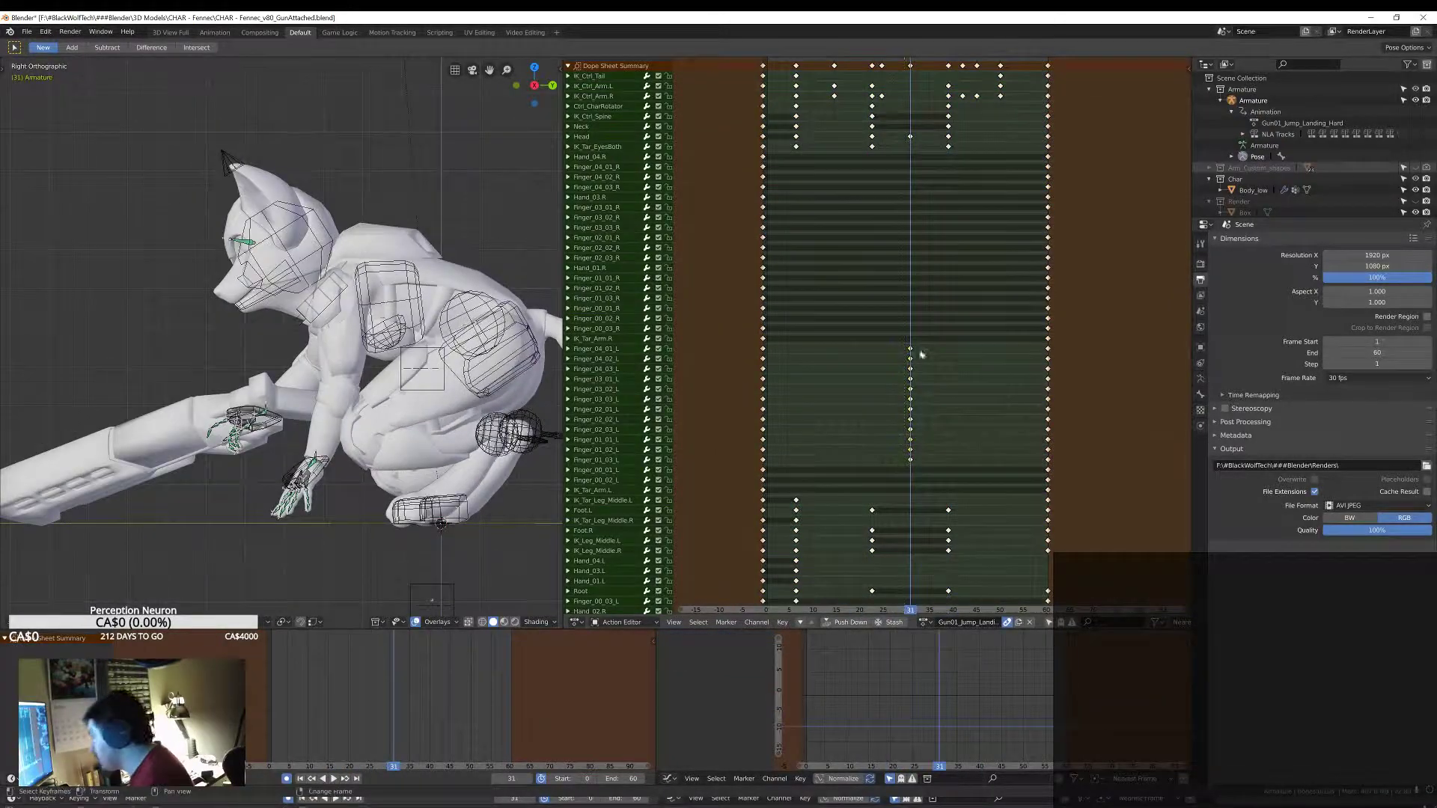
pyautogui.hotkey('shift', 'd')
pyautogui.click(947, 391)
pyautogui.press('space')
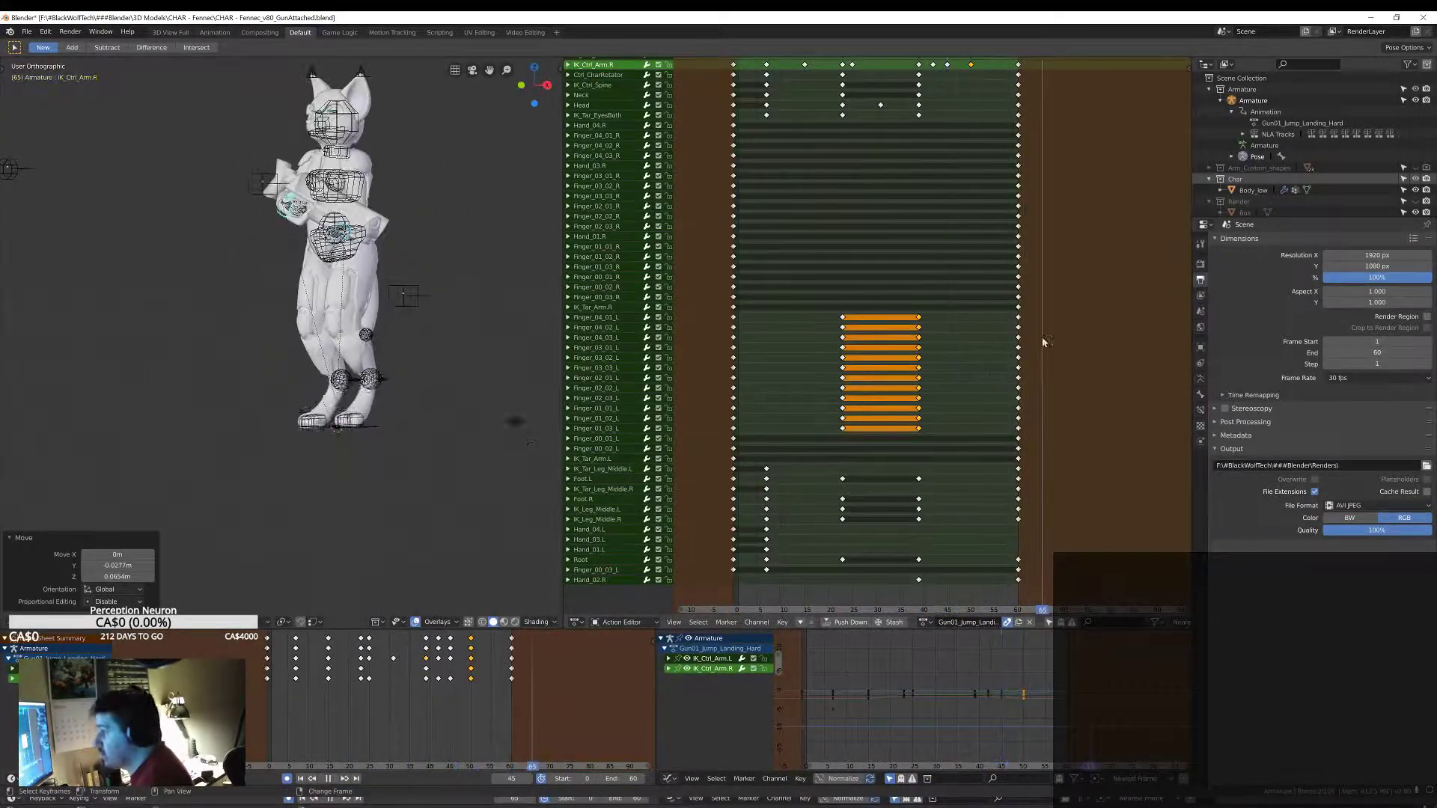
# Step: Save the Blender file as the incremented version Fennec_v81
pyautogui.hotkey('ctrl', 'shift', 's')
pyautogui.press('KP_Add')
pyautogui.press('Return')
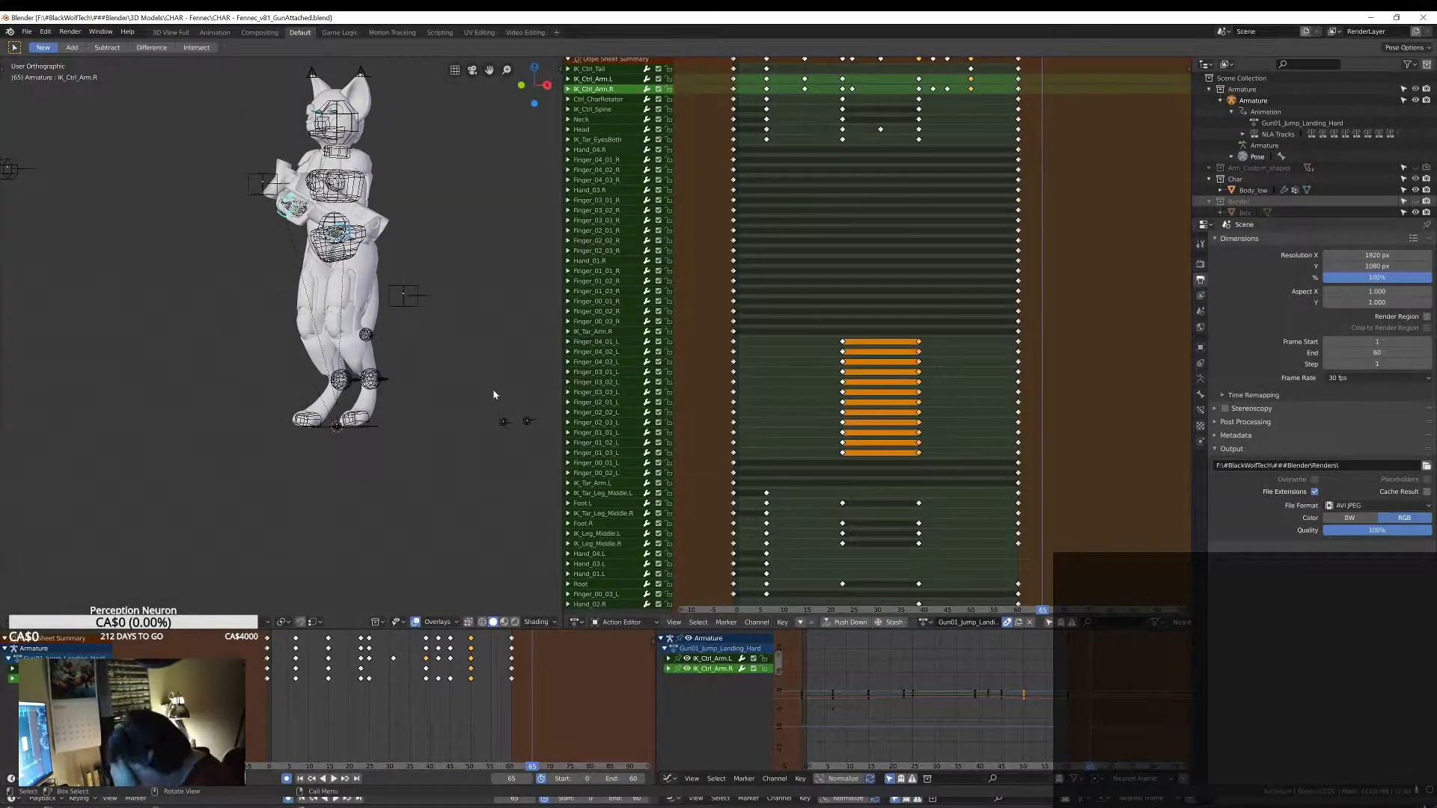
# Step: Deselect all keys, replay the animation, and make Gun01_Crouch_Idle the active action
pyautogui.hotkey('alt', 'a')
pyautogui.press('space')
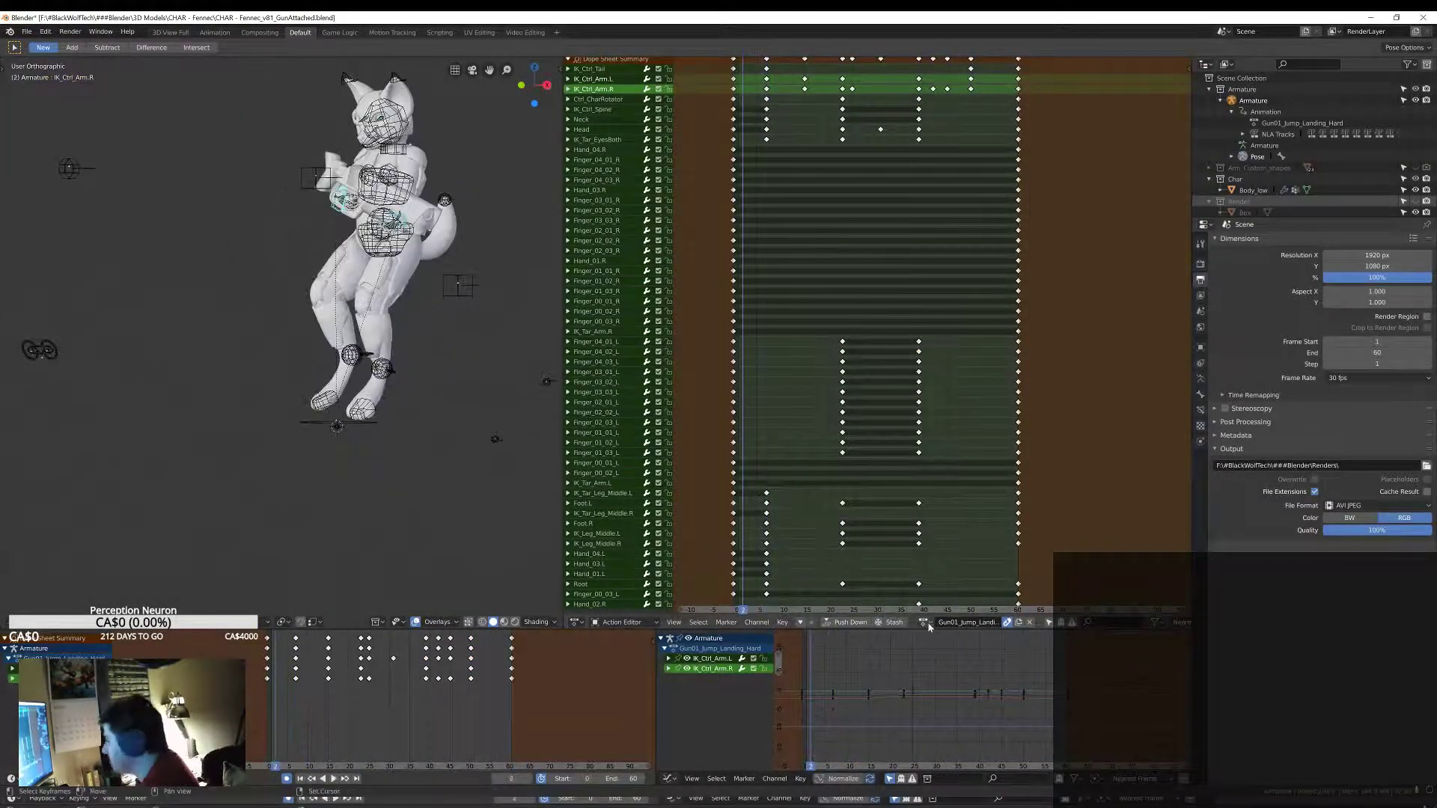
pyautogui.click(954, 681)
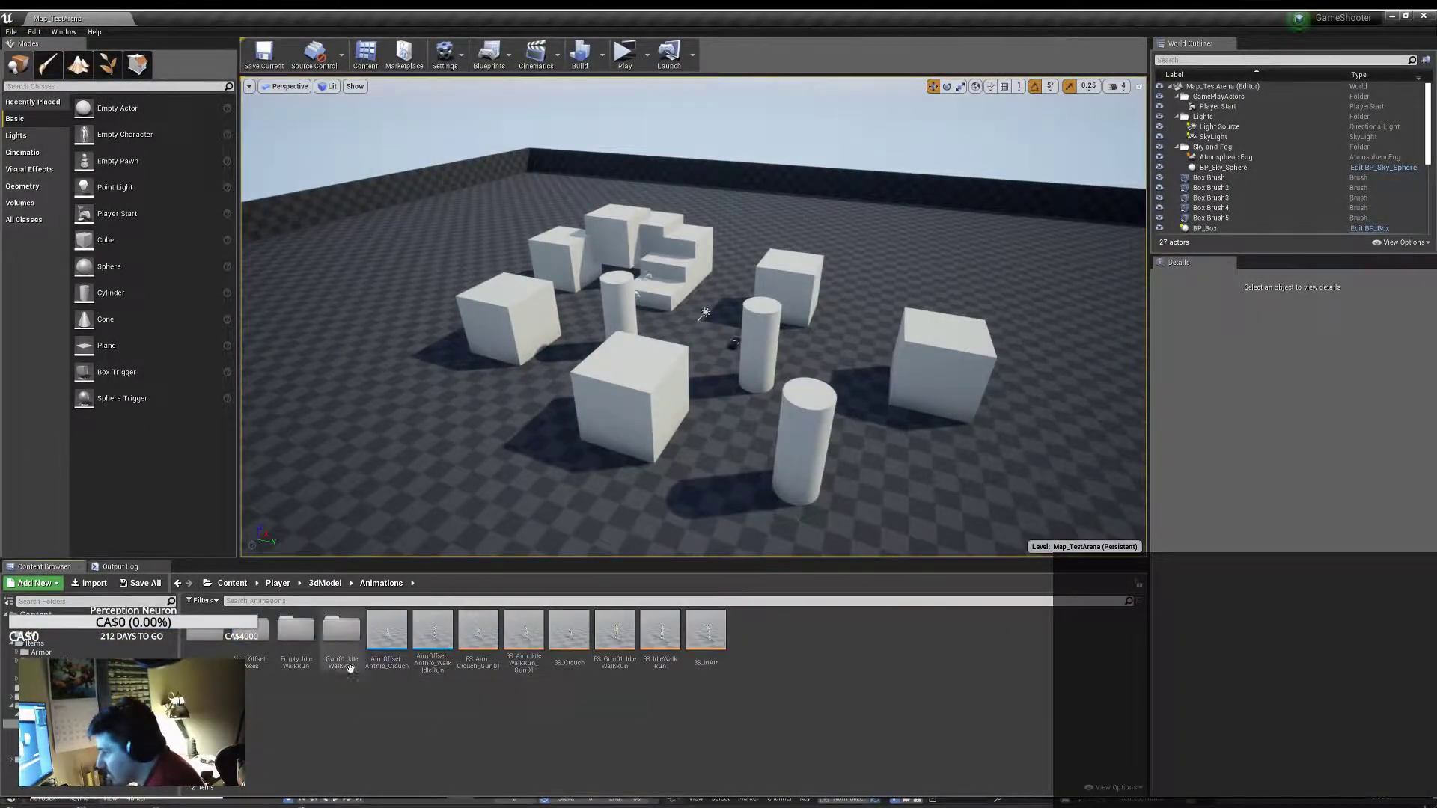
# Step: Navigate Unreal's Content Browser into the CrouchJump folder
pyautogui.doubleClick(349, 668)
pyautogui.rightClick(370, 711)
pyautogui.press('Escape')
pyautogui.doubleClick(225, 636)
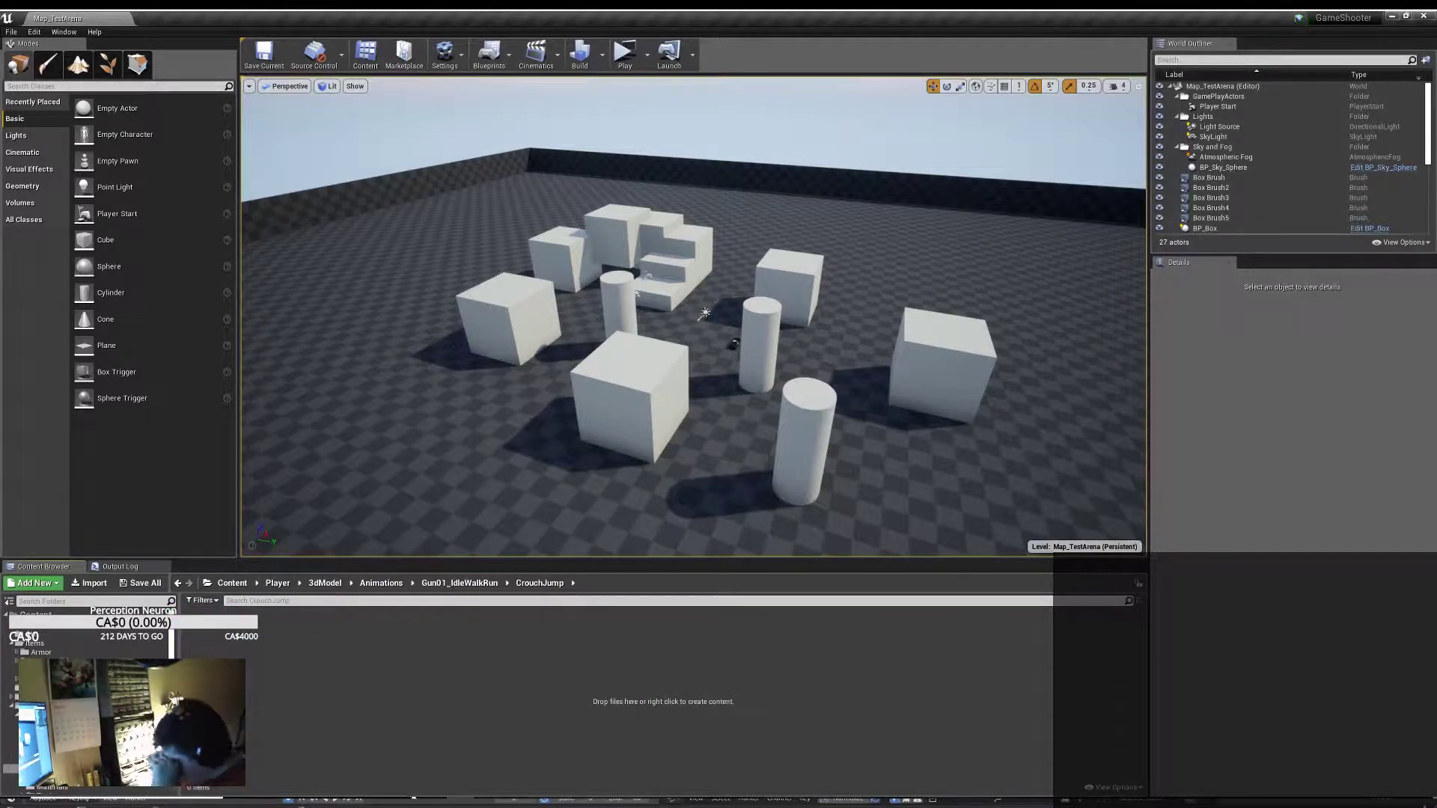
# Step: Export Gun01_Crouch_Idle from Blender as FBX and import it into CrouchJump
pyautogui.hotkey('alt', 'Tab')
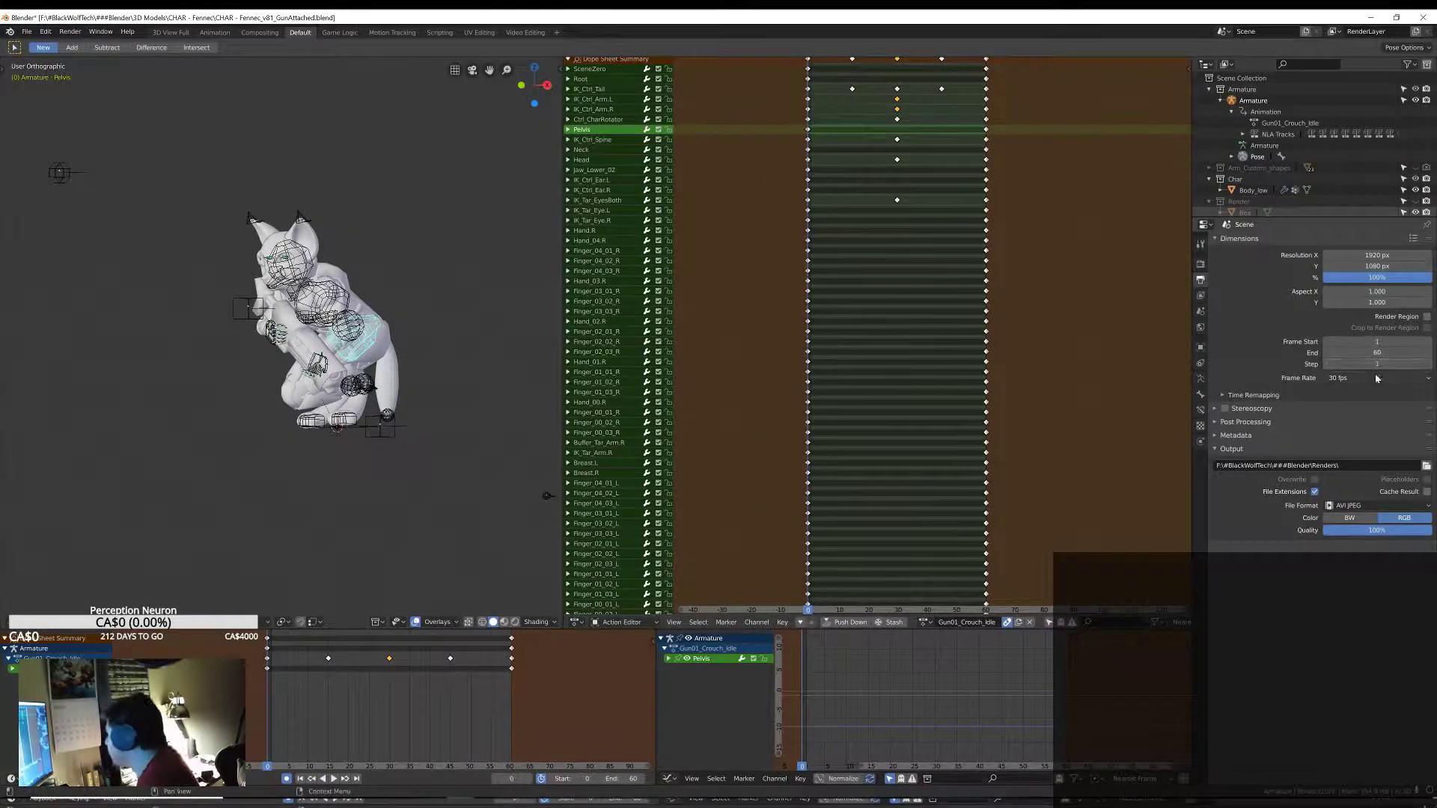
pyautogui.click(26, 31)
pyautogui.click(202, 299)
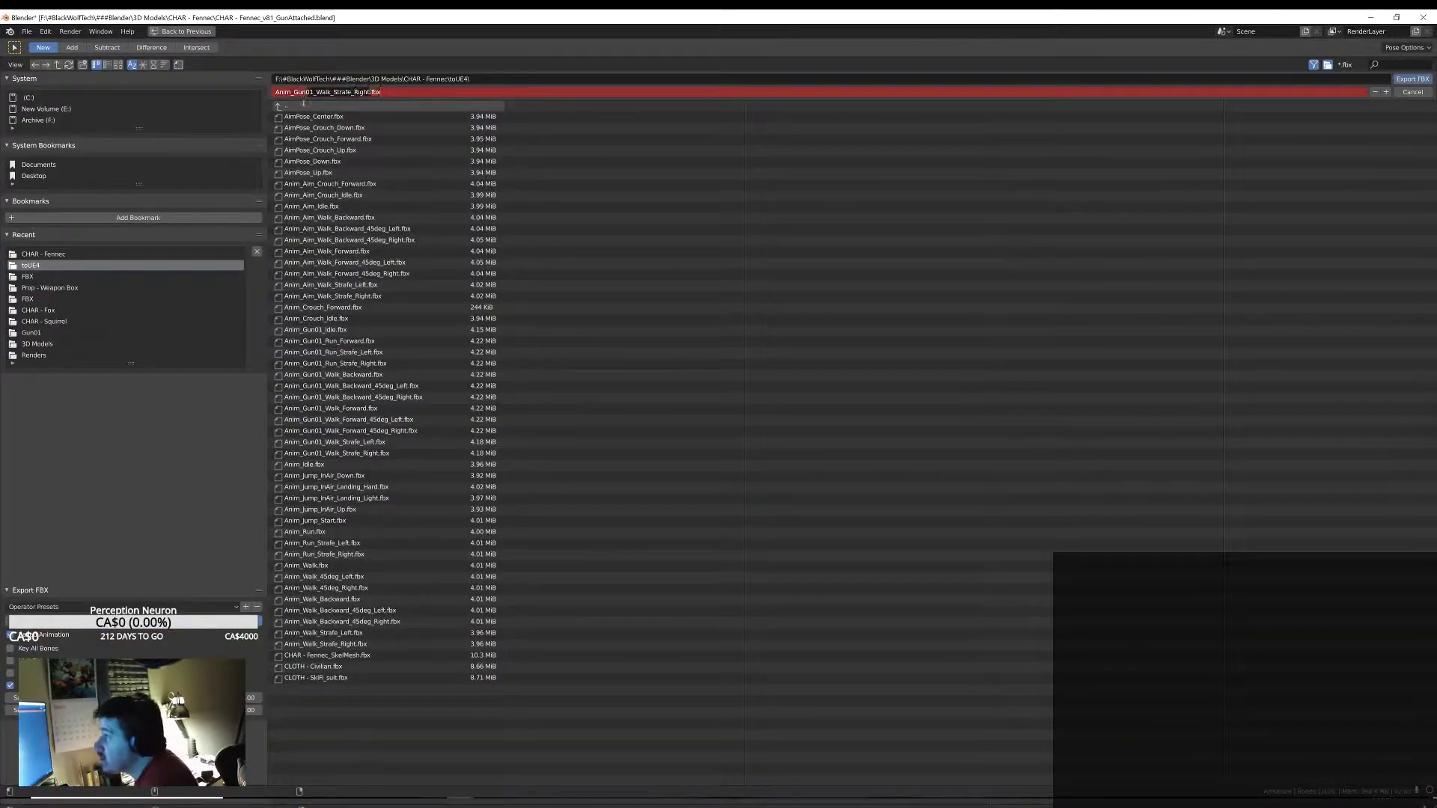
pyautogui.click(1410, 83)
pyautogui.hotkey('alt', 'Tab')
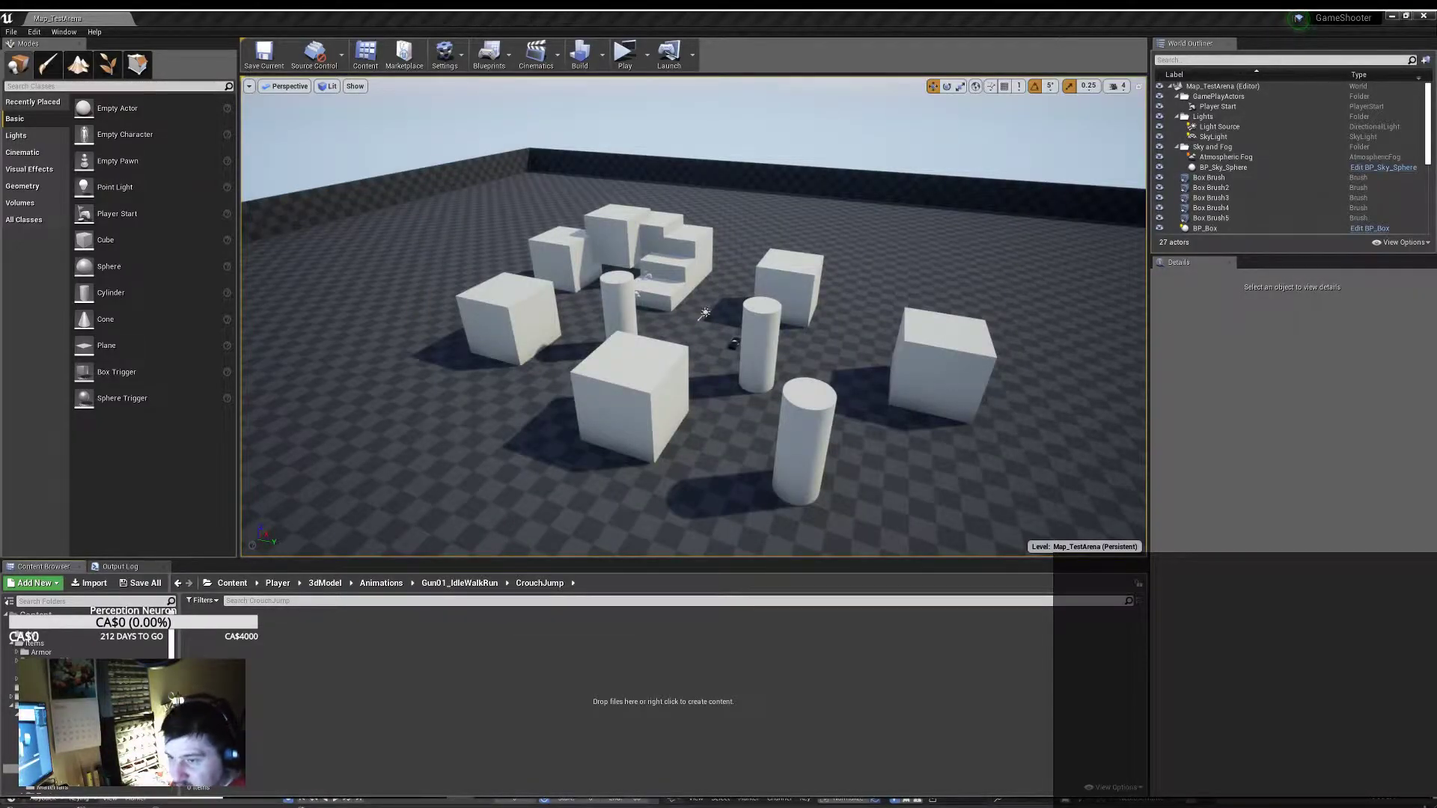
pyautogui.click(756, 617)
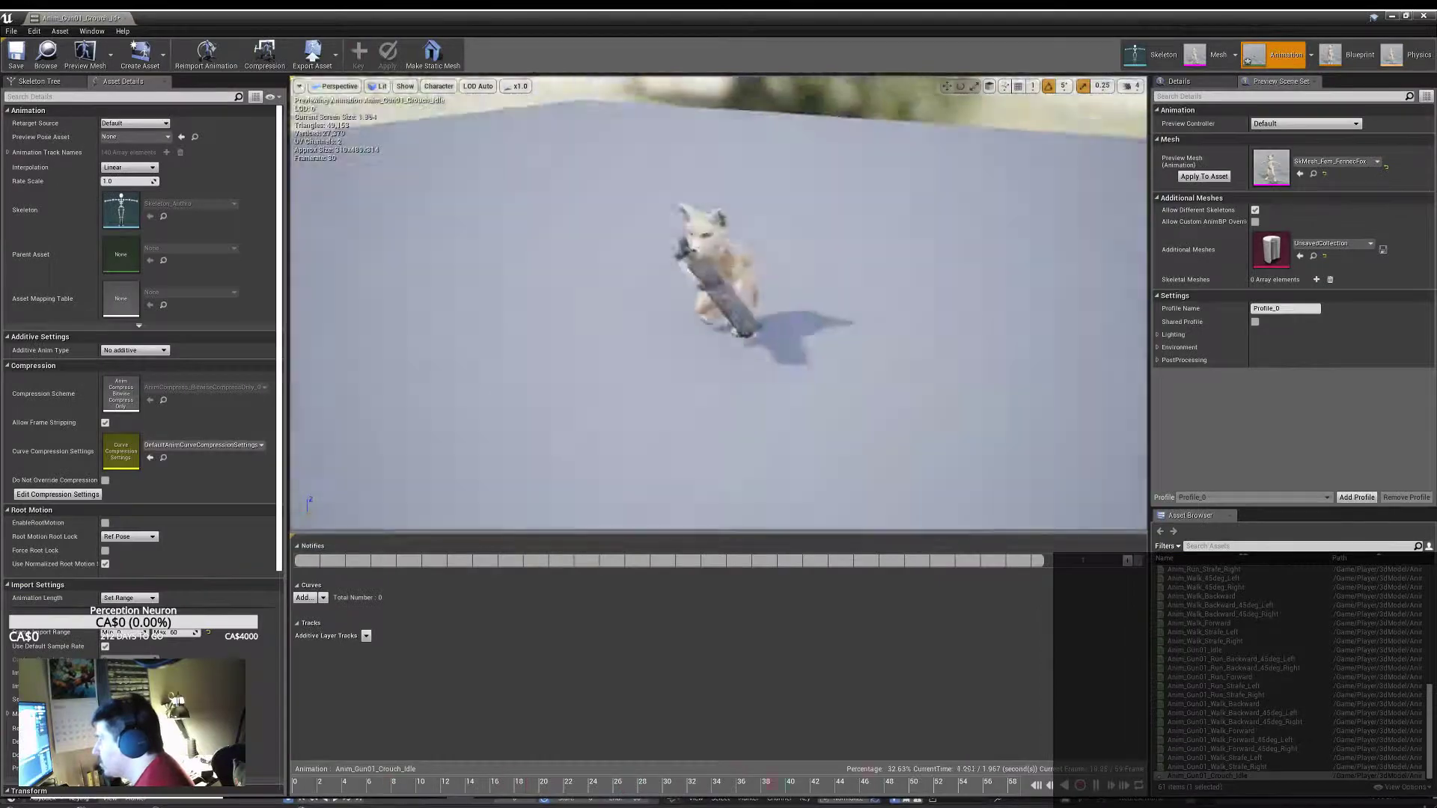
# Step: Switch Blender's active action to Gun01_Jump_Start for the next FBX export
pyautogui.hotkey('alt', 'Tab')
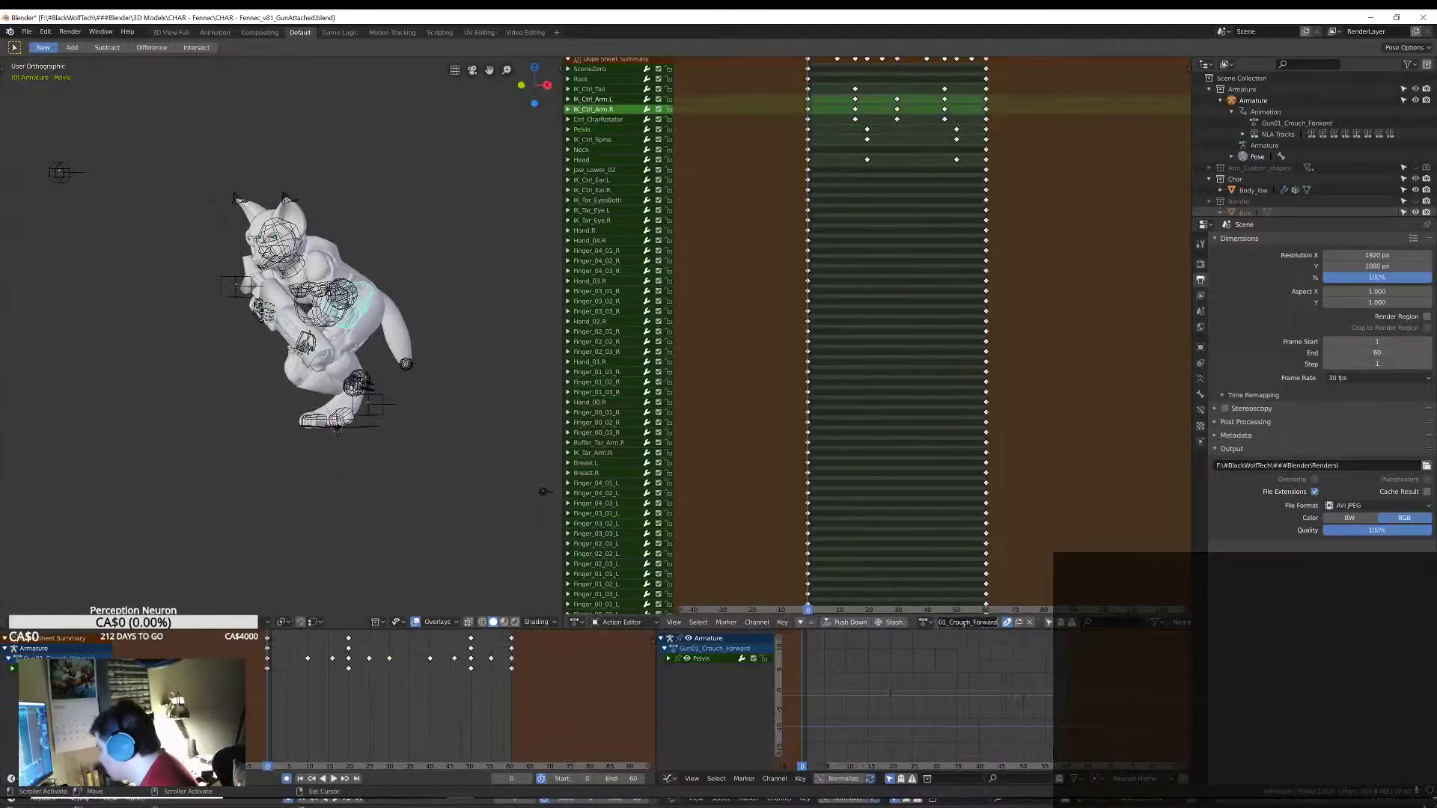
pyautogui.click(26, 31)
pyautogui.click(188, 330)
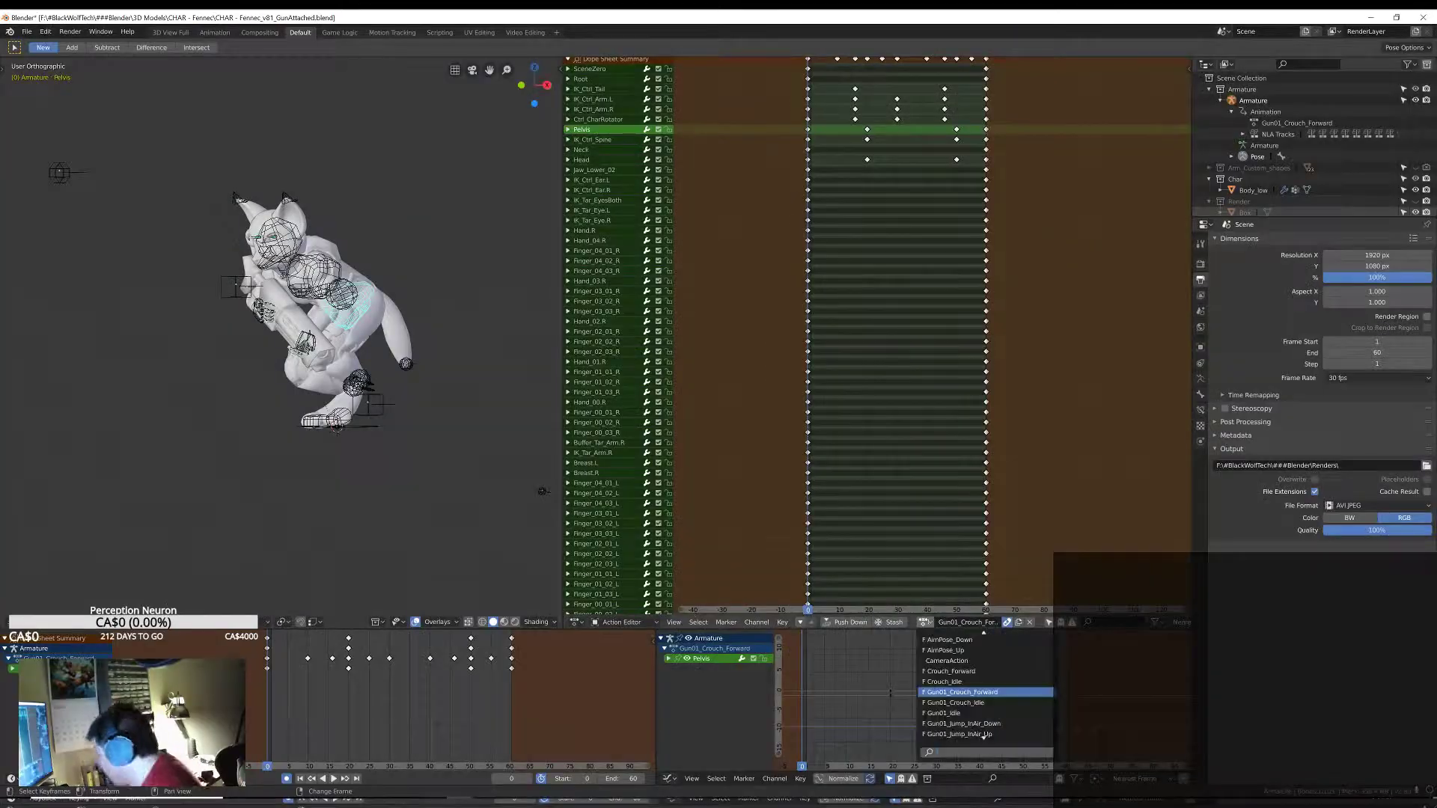
pyautogui.click(961, 724)
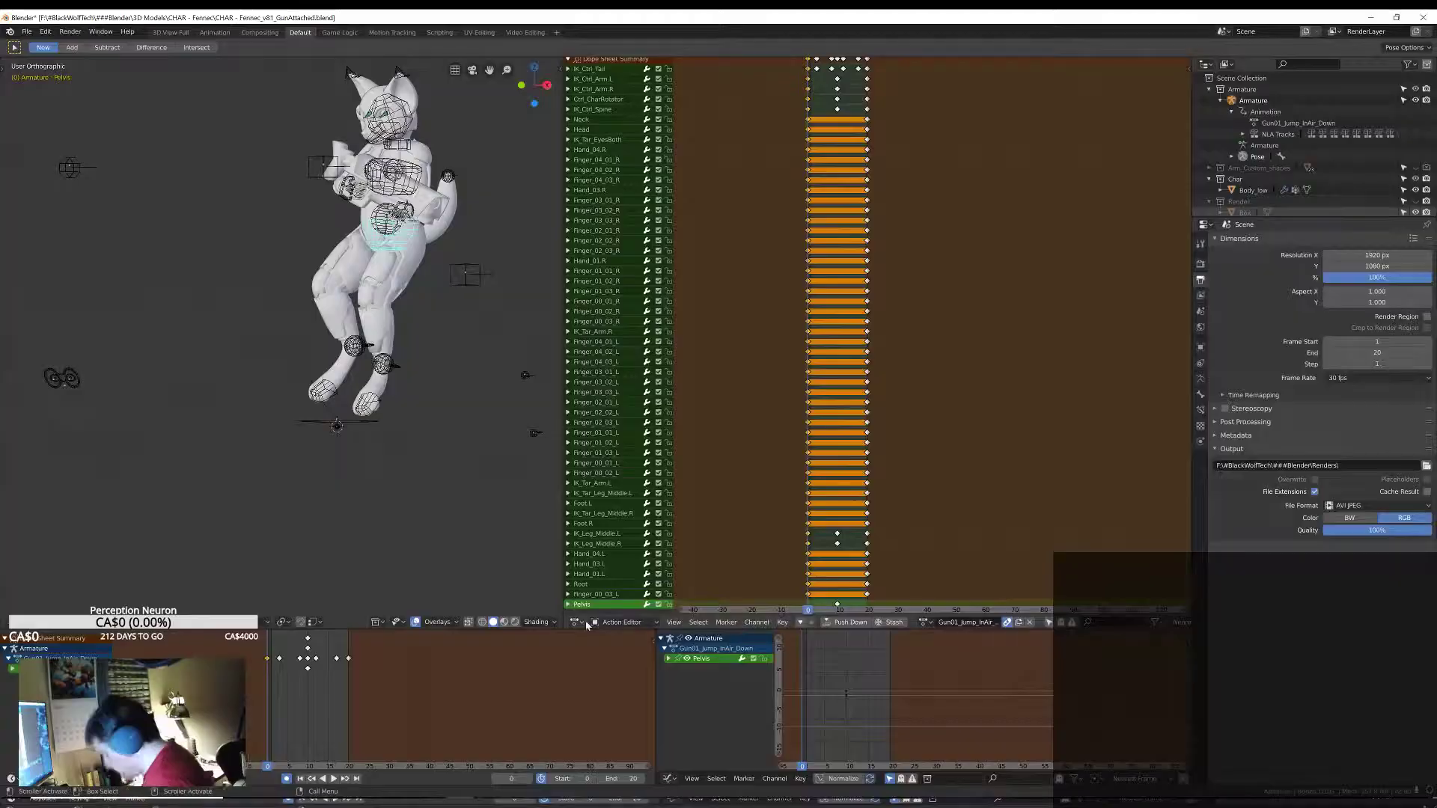
# Step: Export the crouch-forward action as Anim_Gun01_Crouch_Forward.fbx and open the imported asset in Unreal
pyautogui.click(925, 622)
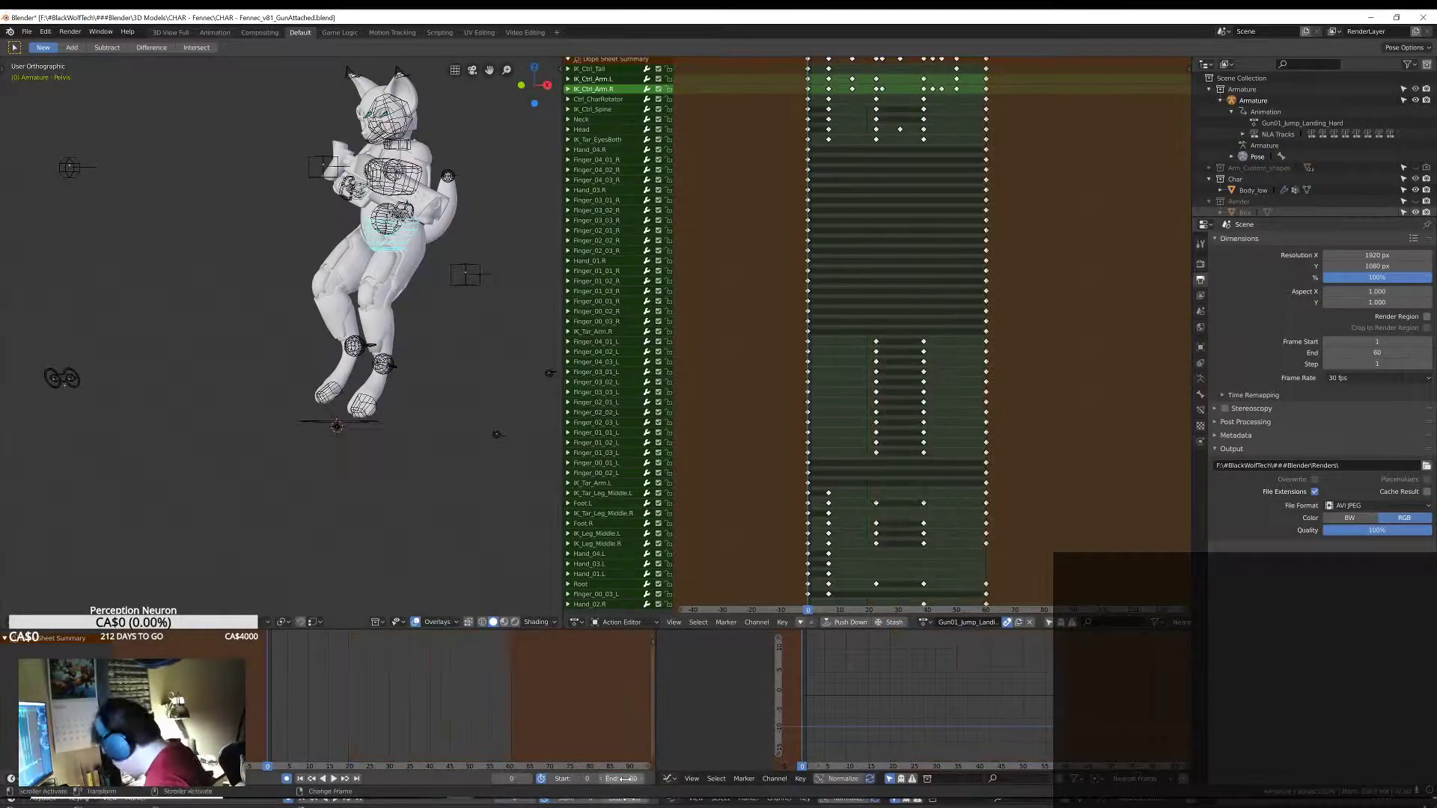
pyautogui.click(26, 31)
pyautogui.moveTo(80, 240)
pyautogui.click(195, 307)
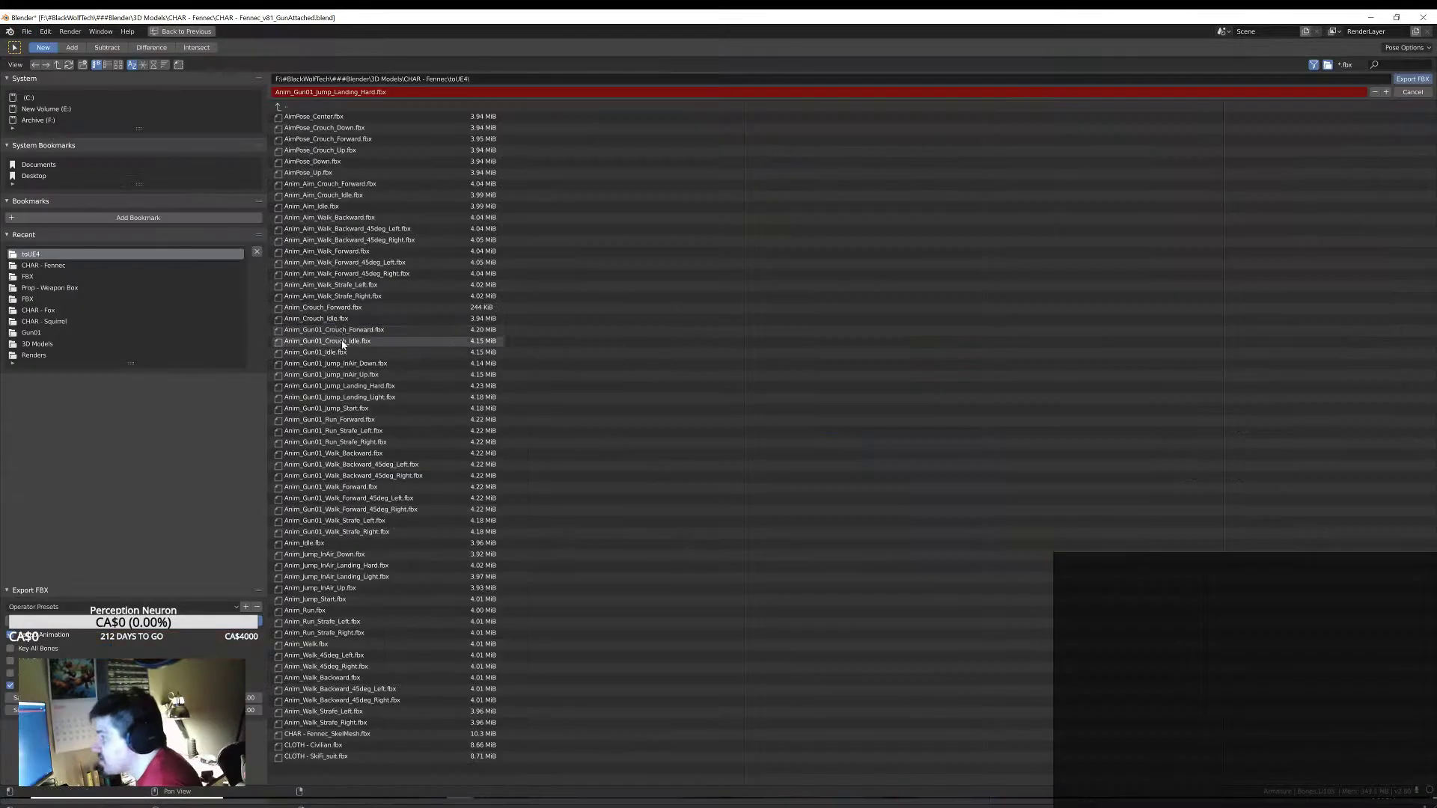
pyautogui.click(334, 329)
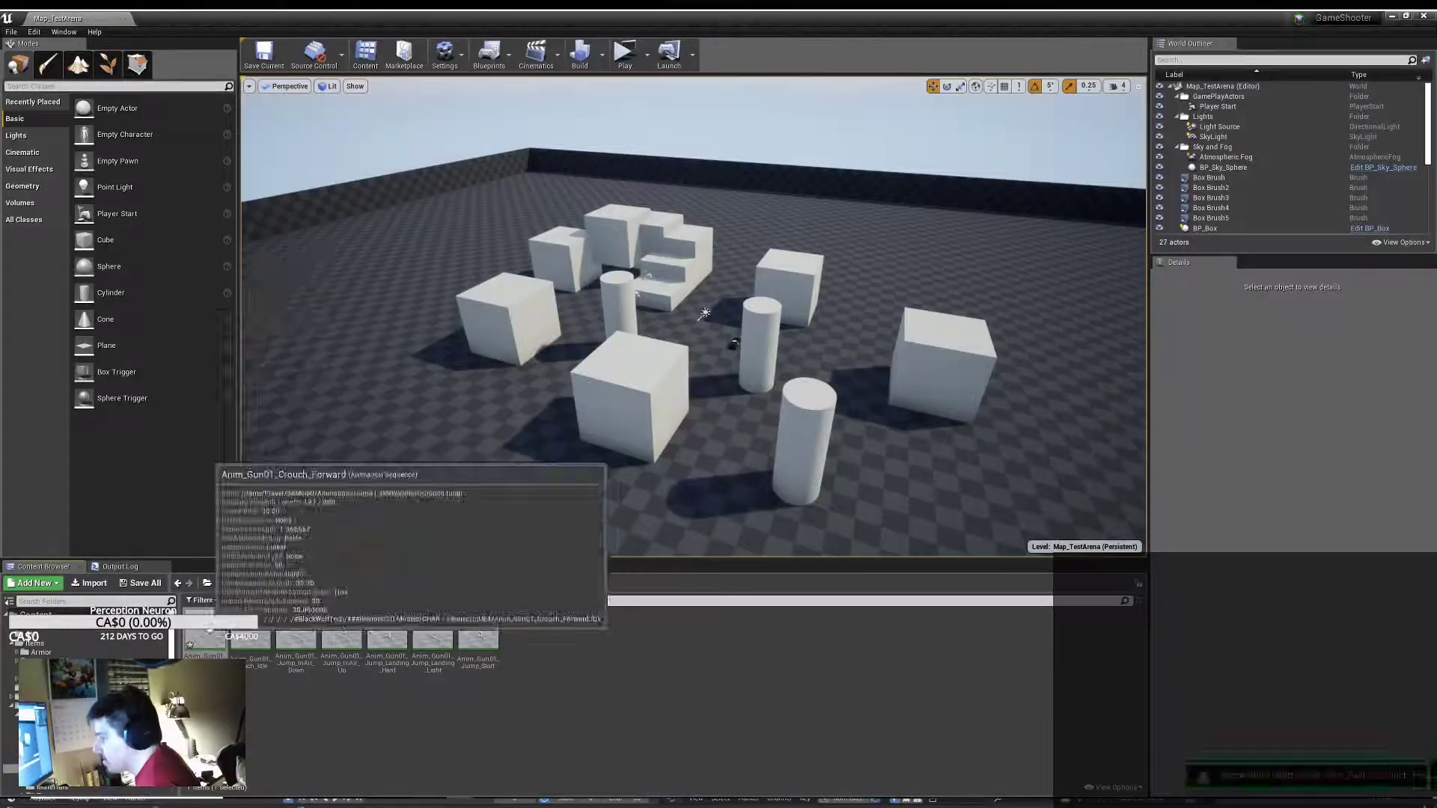
pyautogui.doubleClick(205, 640)
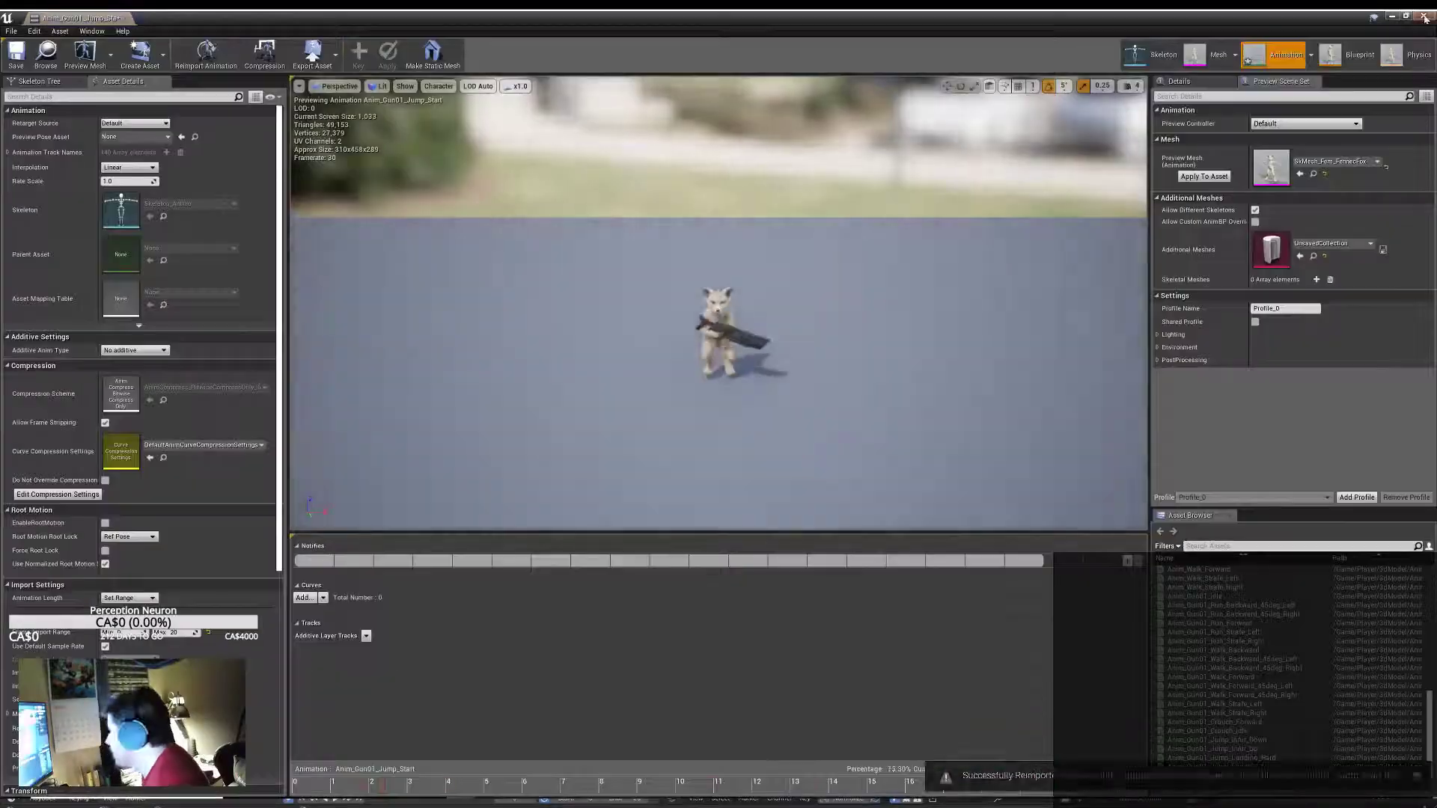
# Step: Close the open animation editors and browse back to the IdleWalkRun animations
pyautogui.click(1424, 16)
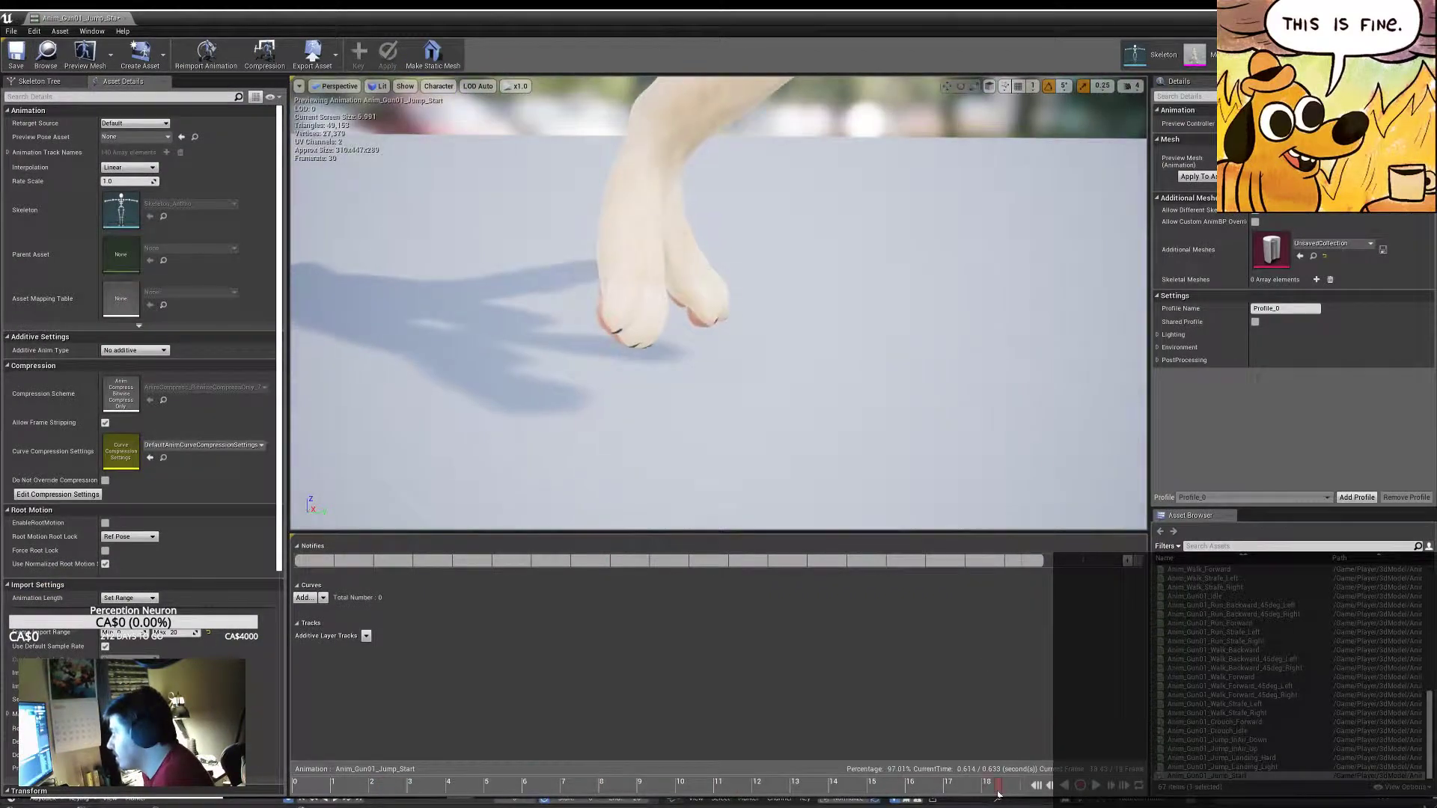
pyautogui.rightClick(999, 794)
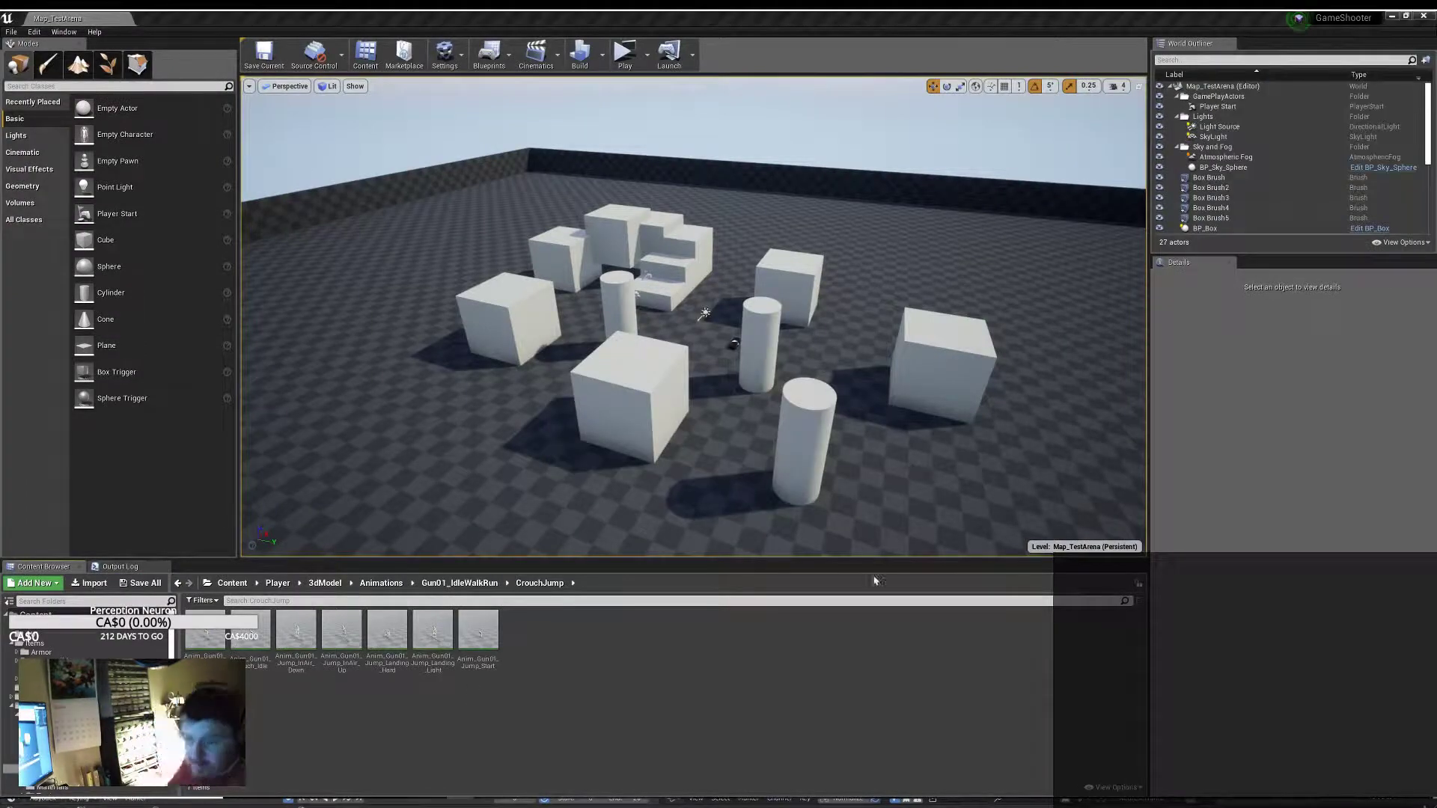
pyautogui.click(460, 583)
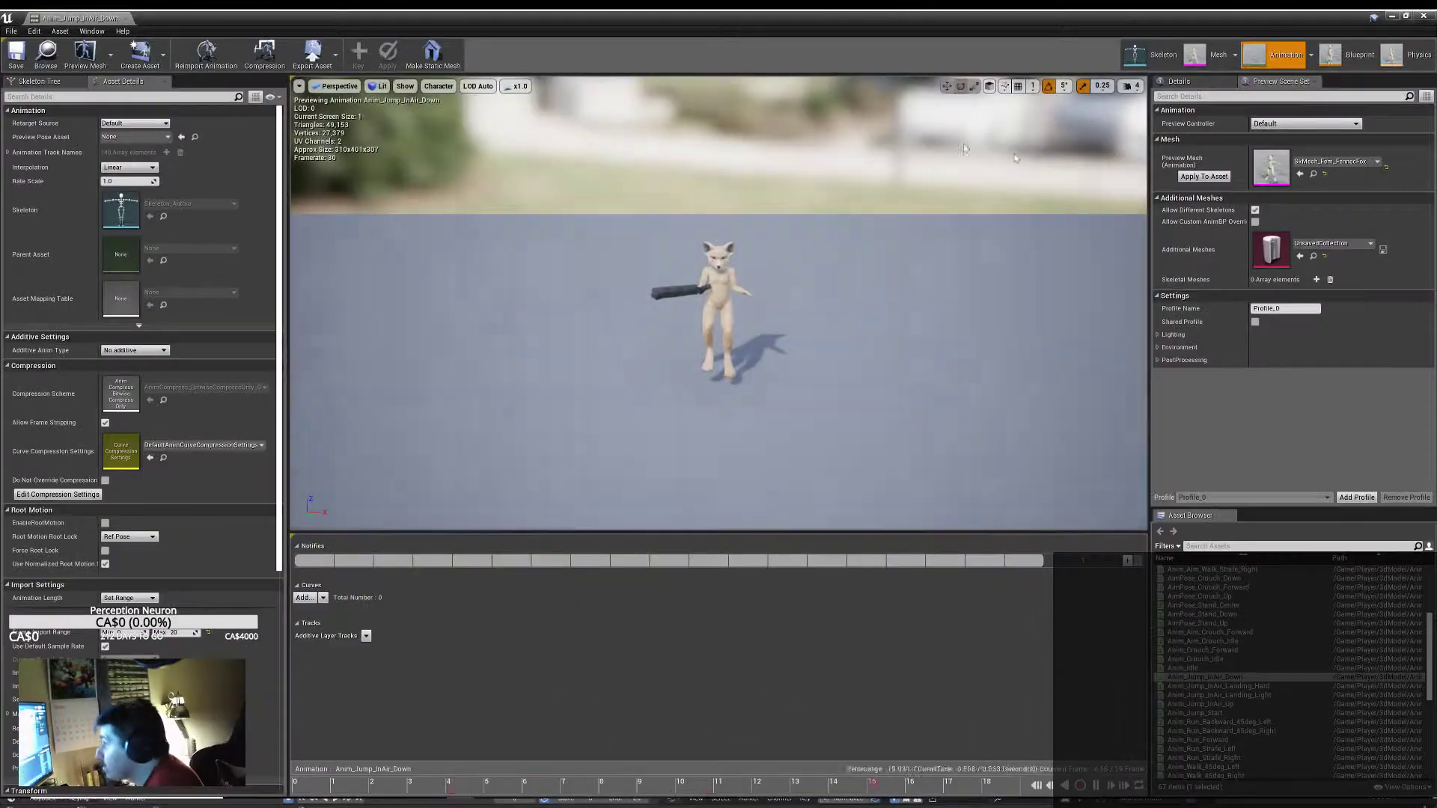
pyautogui.click(1424, 18)
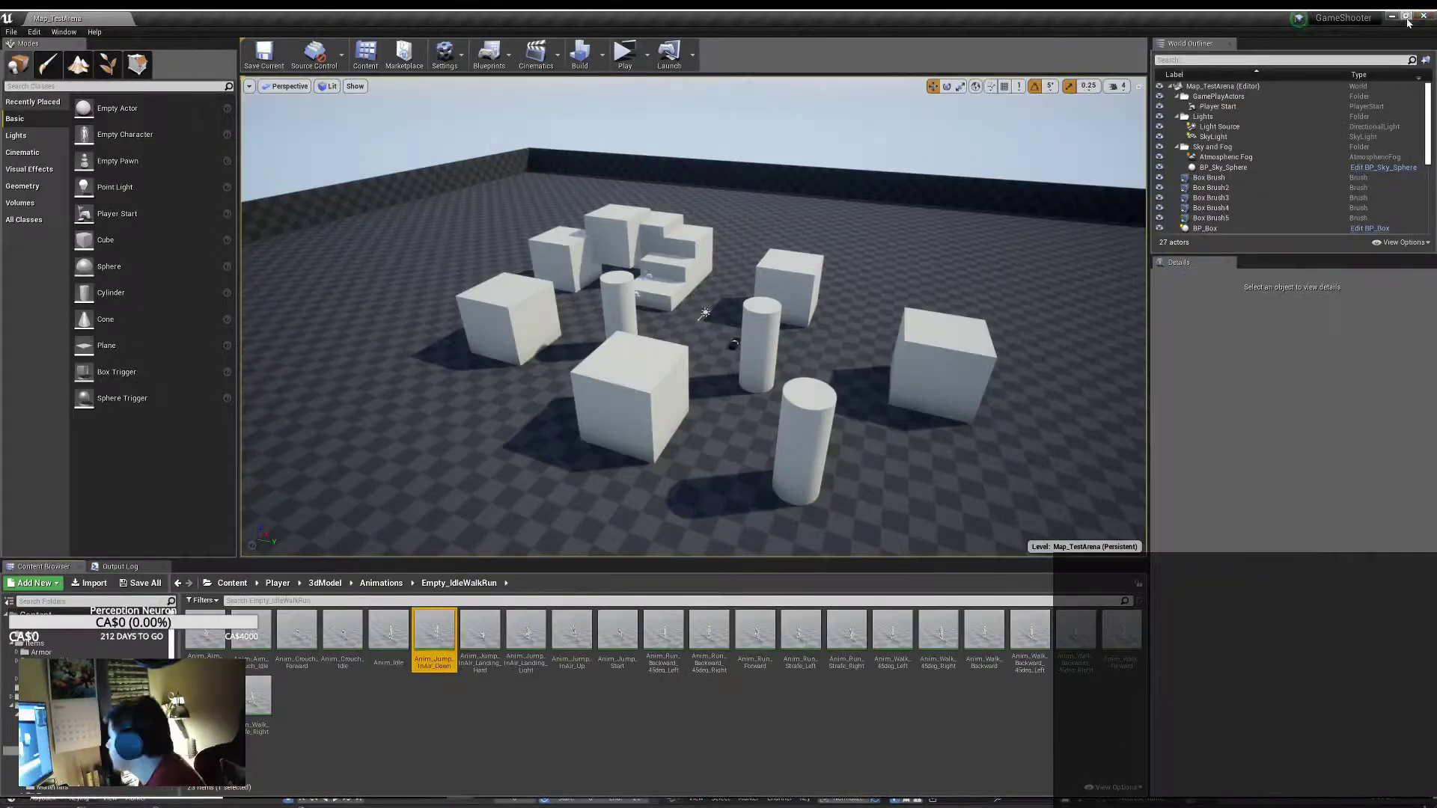
pyautogui.click(1423, 17)
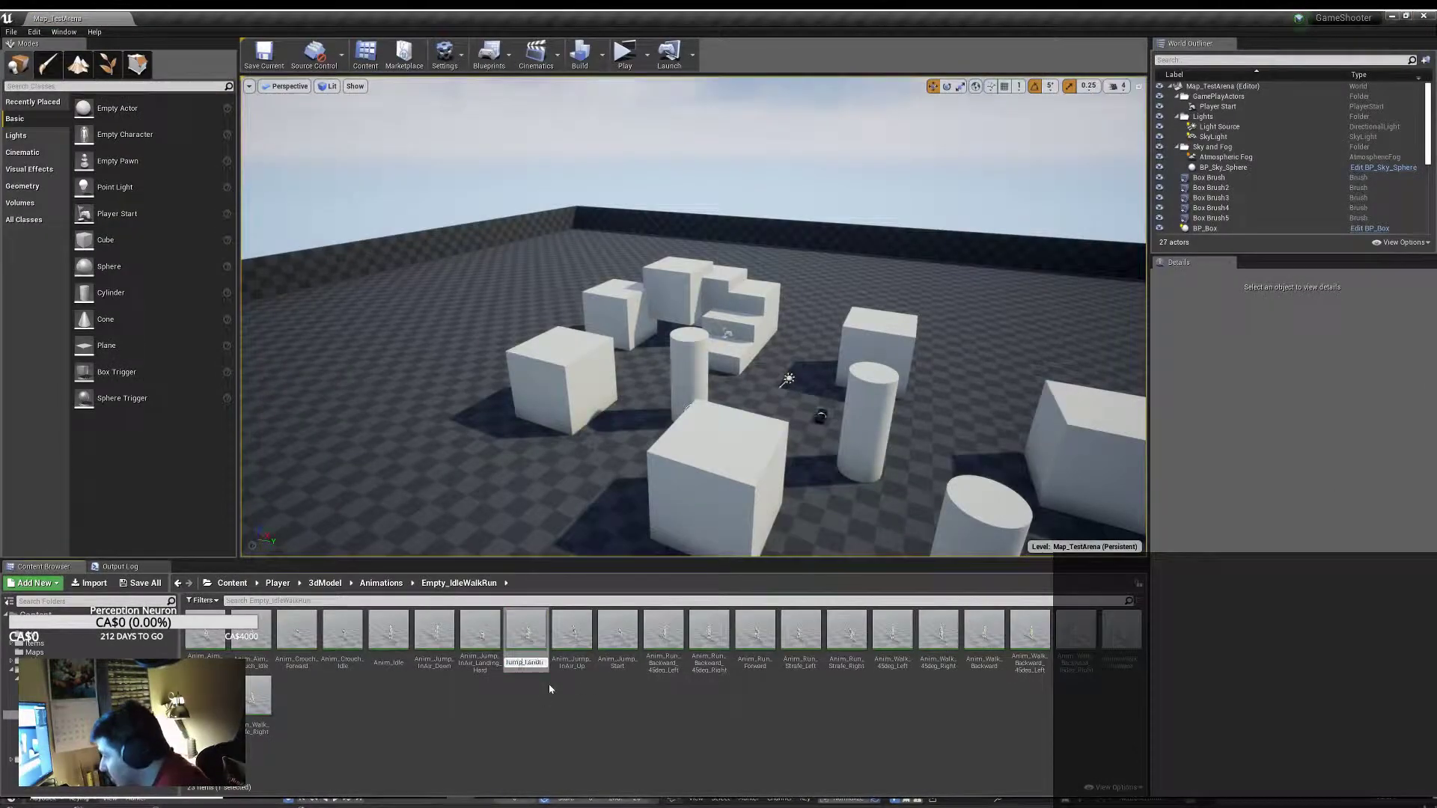
# Step: Confirm the Anim_Jump_Landing_Light rename and open Anim_Gun01_Jump_Landing_Light from the gun crouch-jump folder
pyautogui.click(549, 684)
pyautogui.doubleClick(520, 629)
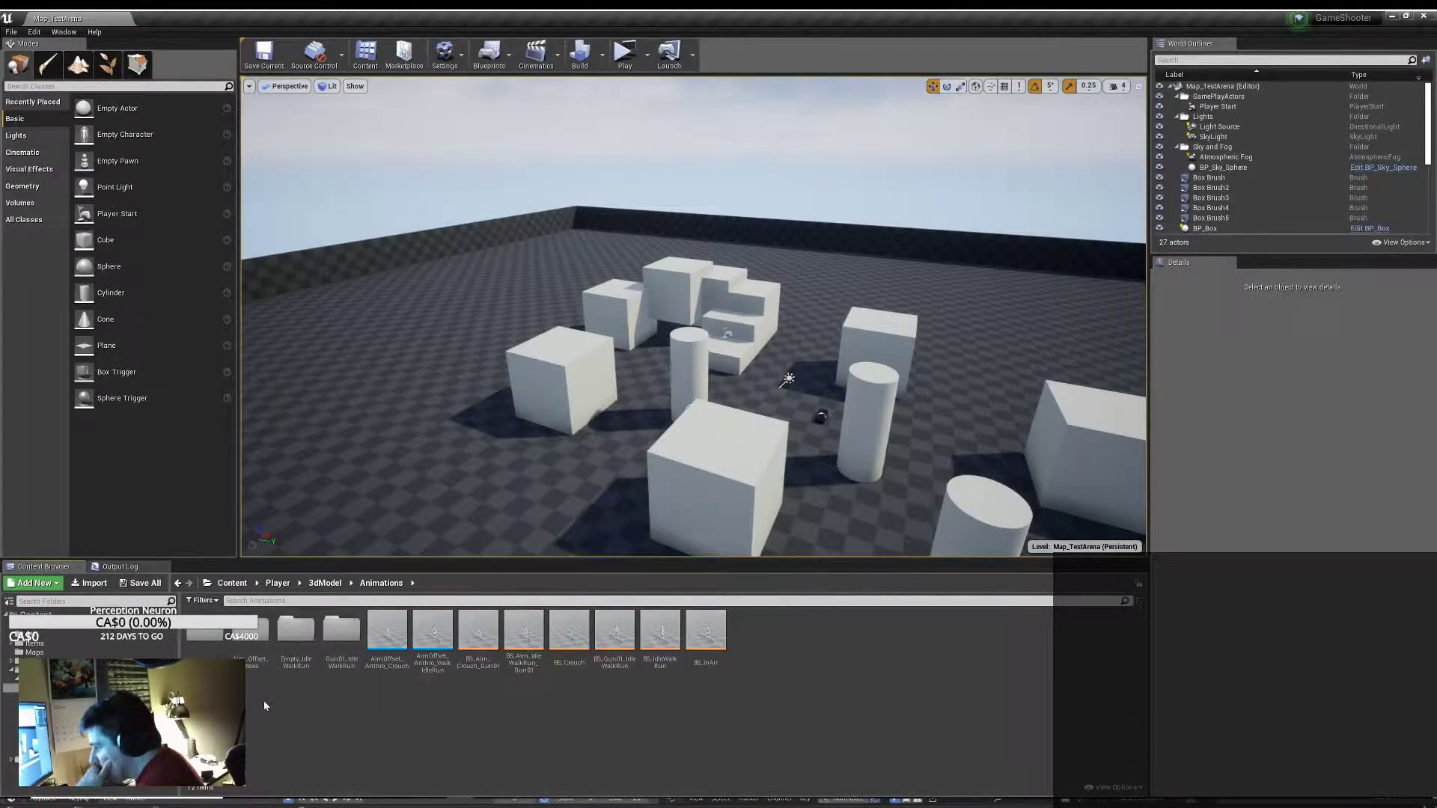
pyautogui.doubleClick(342, 632)
pyautogui.doubleClick(297, 632)
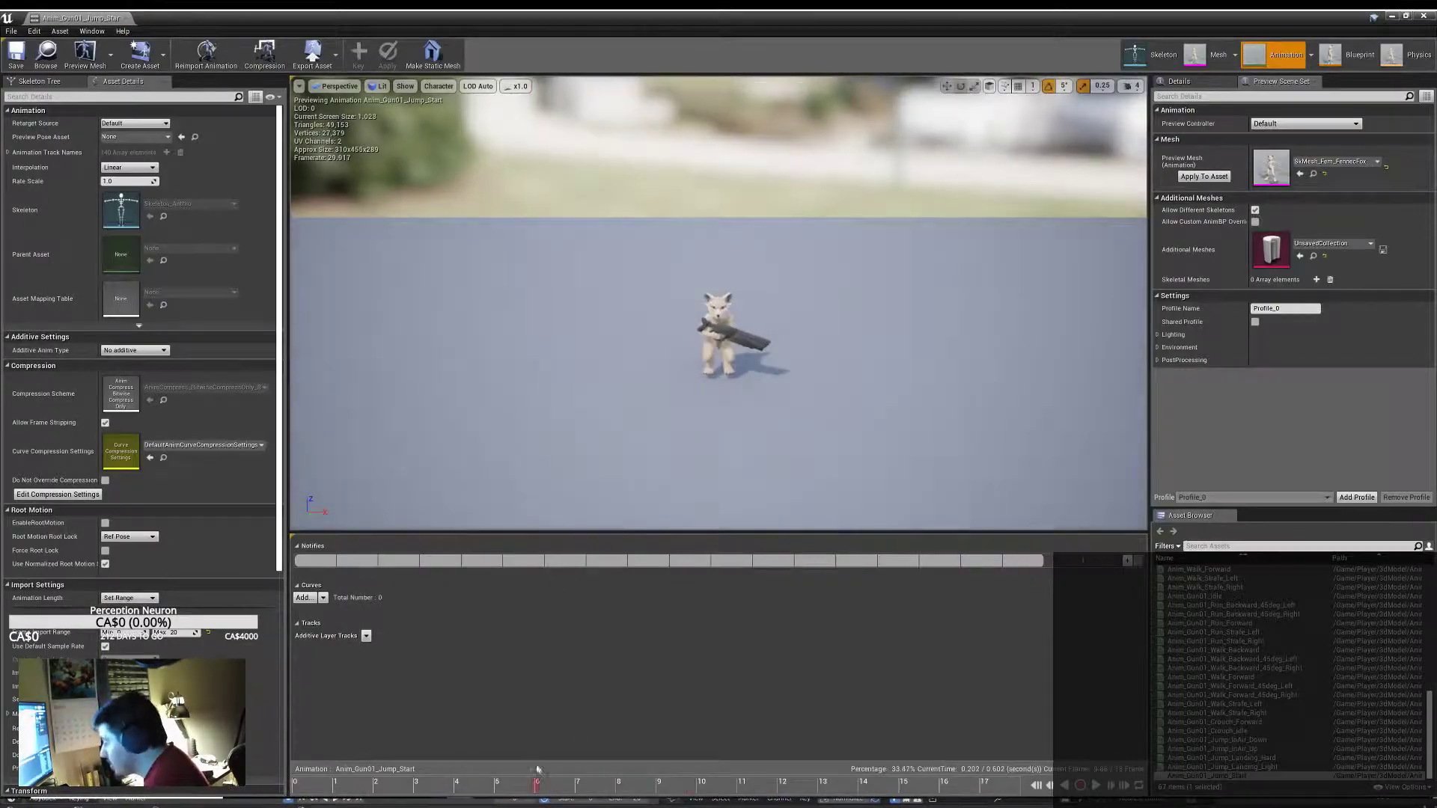
# Step: Trim frames 0 to 2 off the light landing so it lasts 0.317 s
pyautogui.rightClick(534, 782)
pyautogui.click(568, 681)
pyautogui.rightClick(426, 782)
pyautogui.click(455, 682)
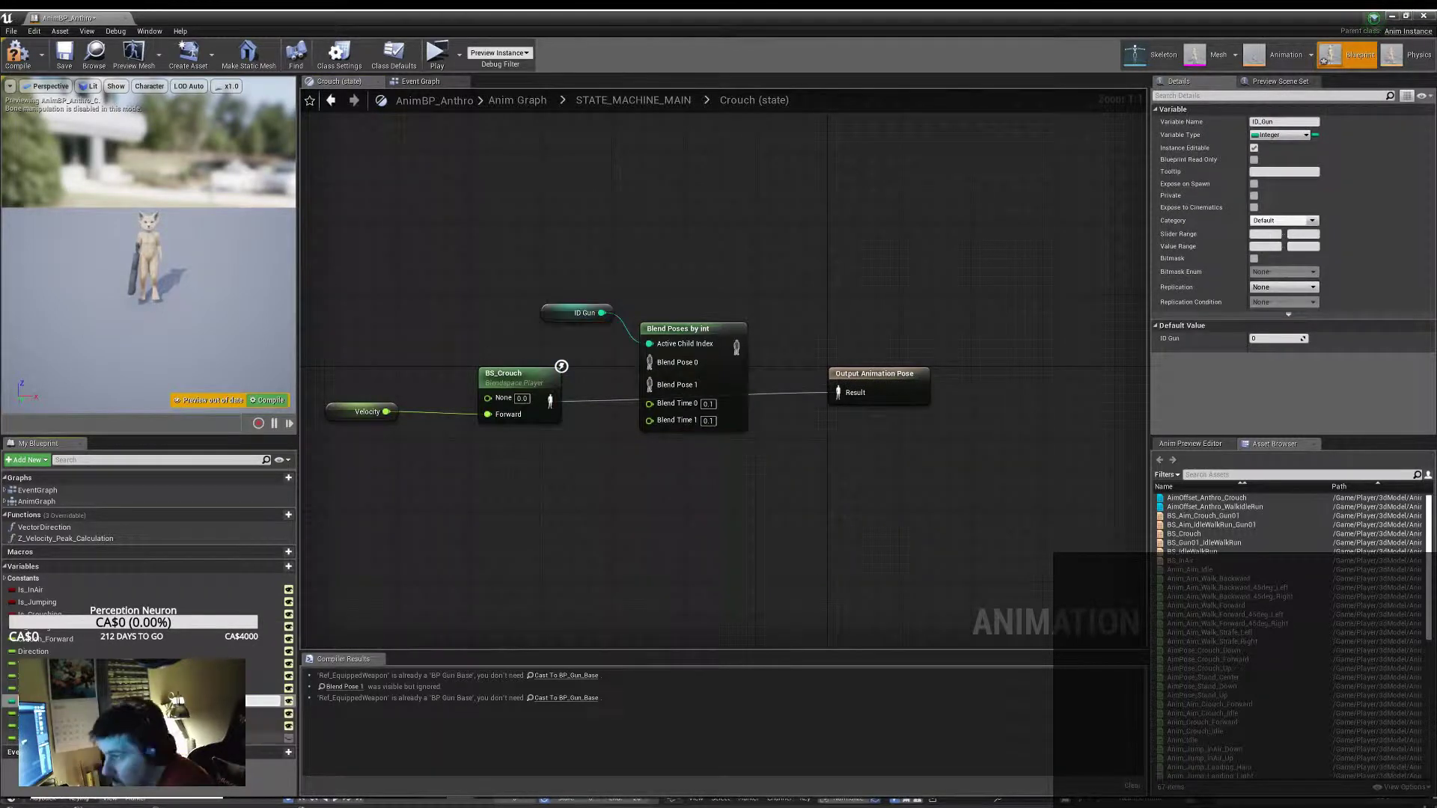
# Step: Shift the crouch graph nodes, close AnimBP_Anthro, and go up to the Animations folder
pyautogui.moveTo(315, 352); pyautogui.dragTo(509, 443)
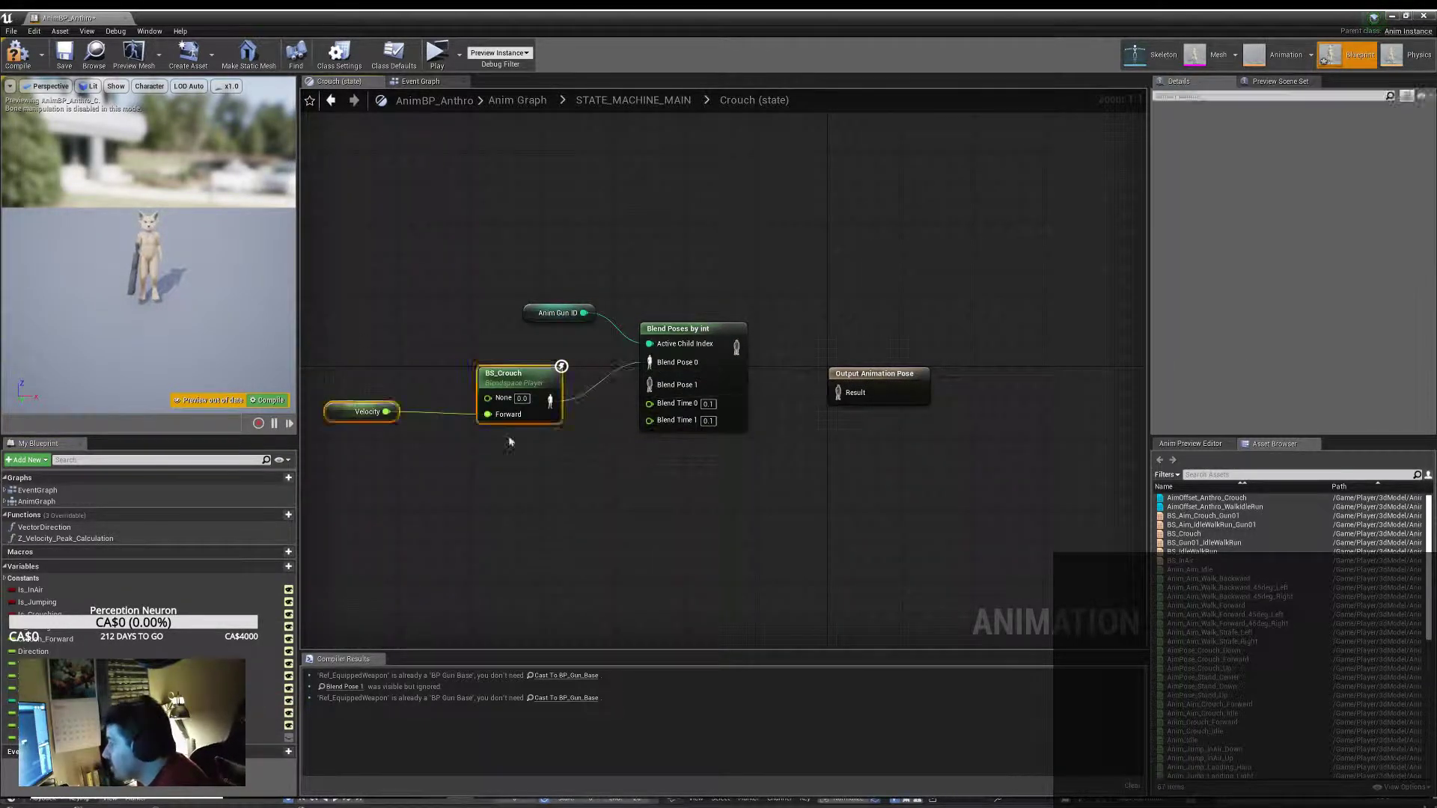
pyautogui.scroll(-10, 1213, 629)
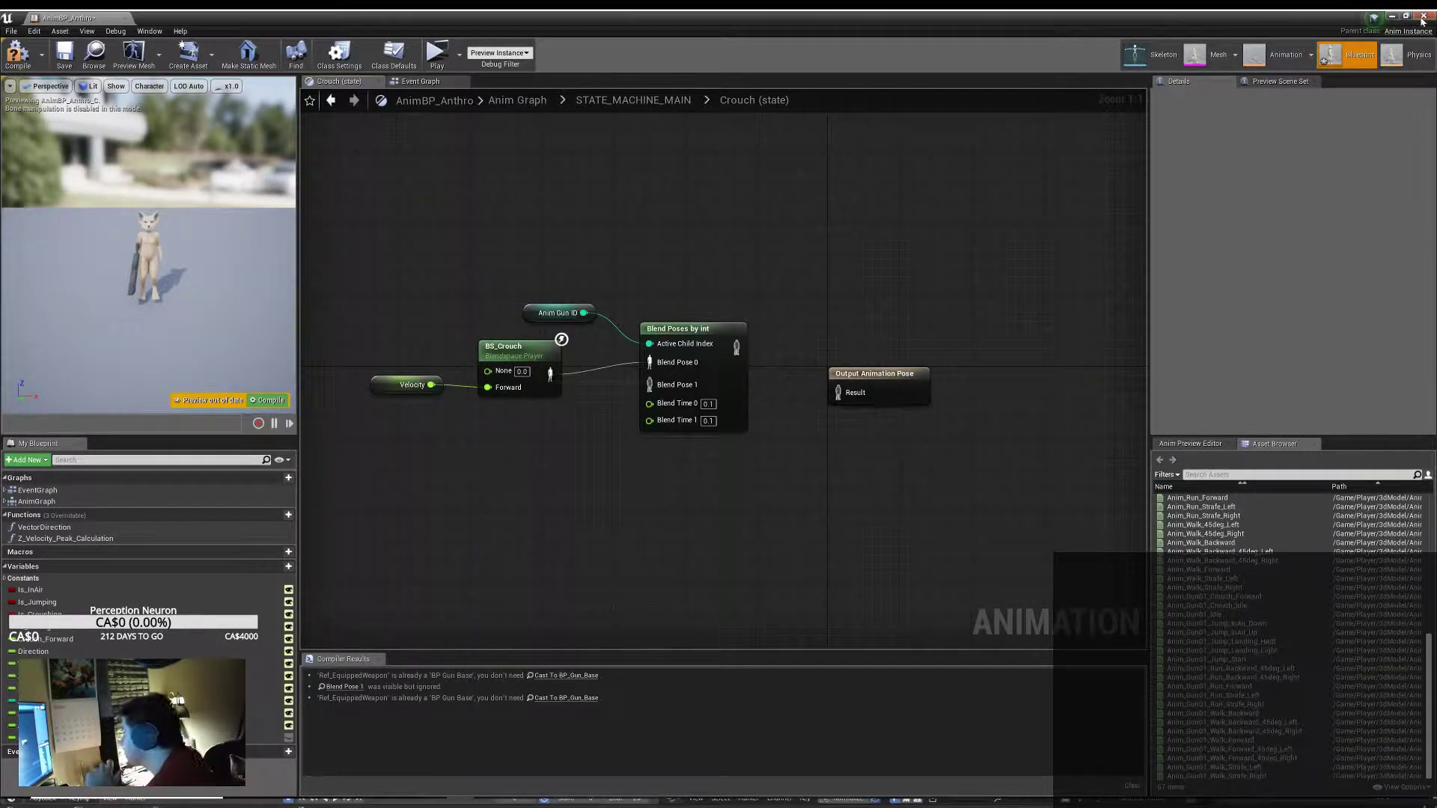
pyautogui.click(1422, 17)
pyautogui.click(380, 583)
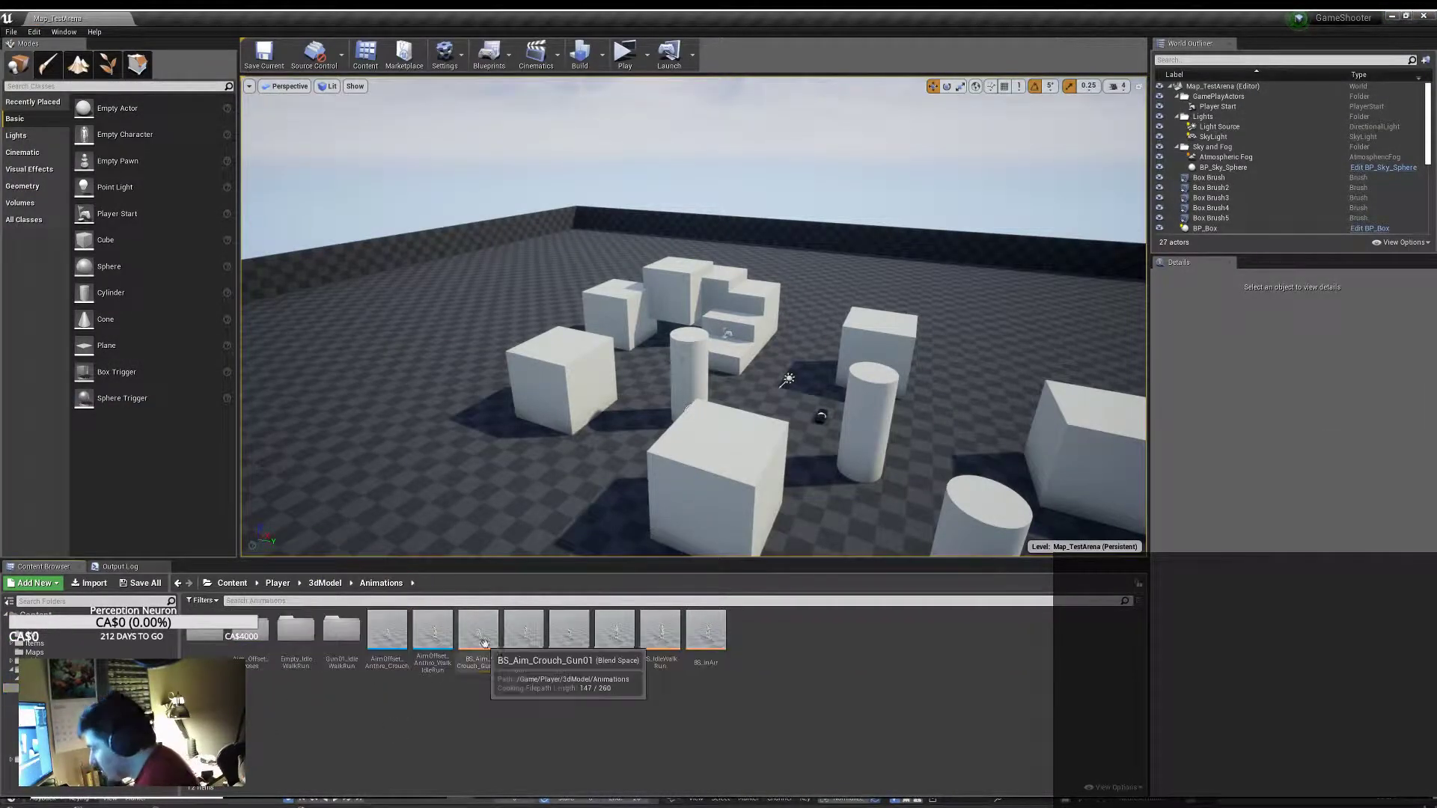
# Step: Open BS_Gun01_Crouch and place Anim_Gun01_Crouch_Idle at the 0,0 sample
pyautogui.click(614, 662)
pyautogui.doubleClick(613, 635)
pyautogui.moveTo(1207, 605); pyautogui.dragTo(339, 746)
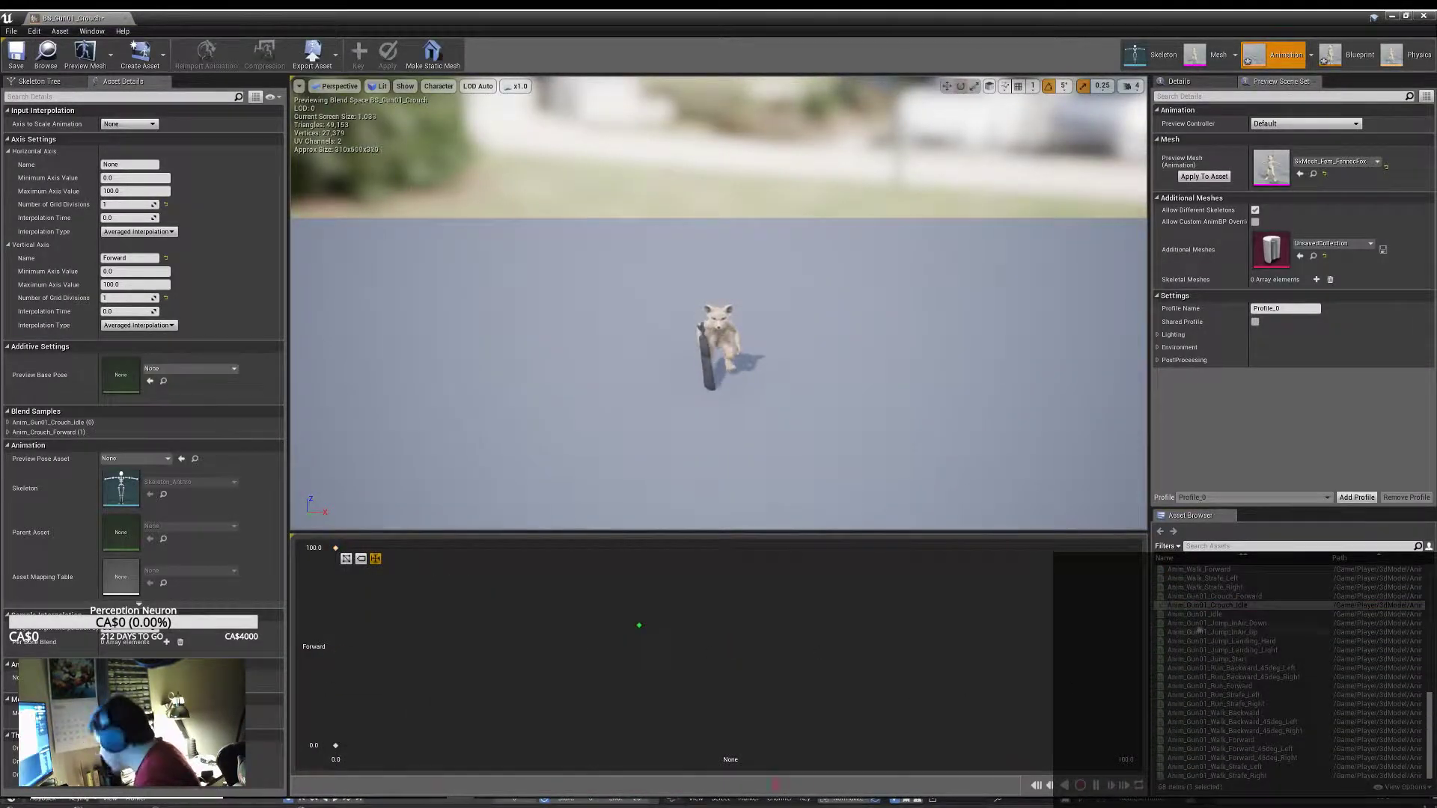
pyautogui.hotkey('alt', 'Tab')
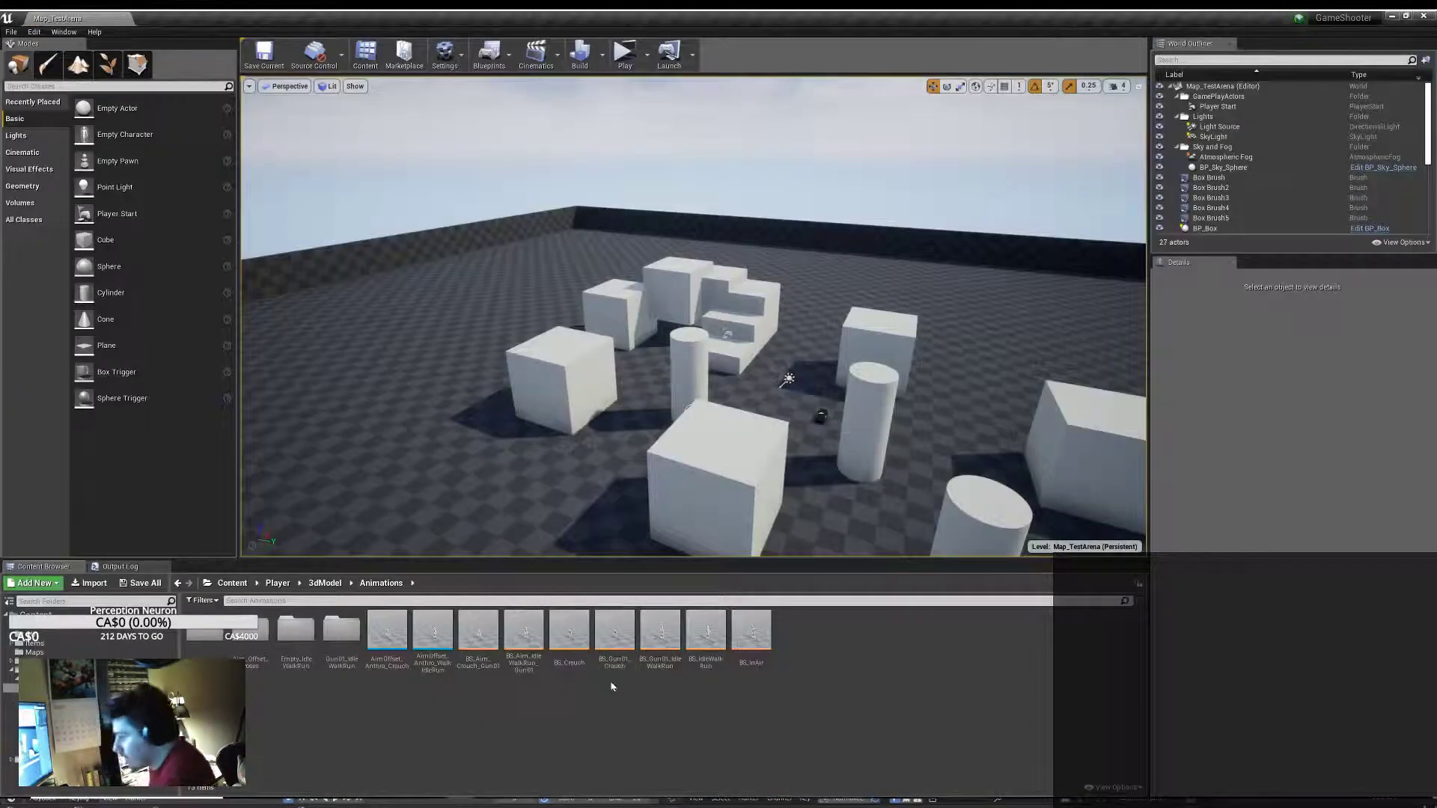
# Step: Sort the blend spaces into folders and add Anim_Gun01_Jump_InAir_Down to BS_Gun01_InAir
pyautogui.moveTo(363, 675); pyautogui.dragTo(342, 632)
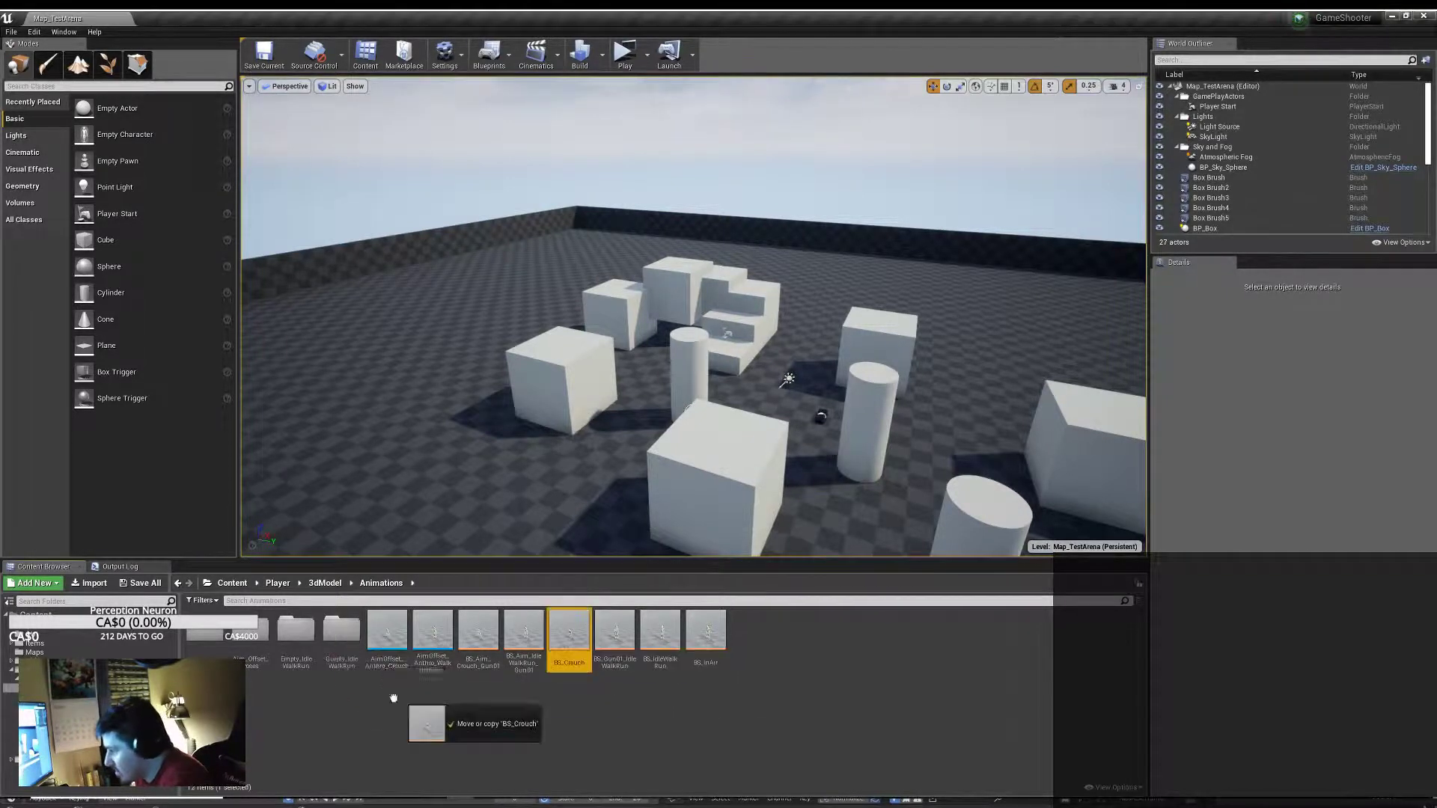
pyautogui.moveTo(568, 634); pyautogui.dragTo(298, 656)
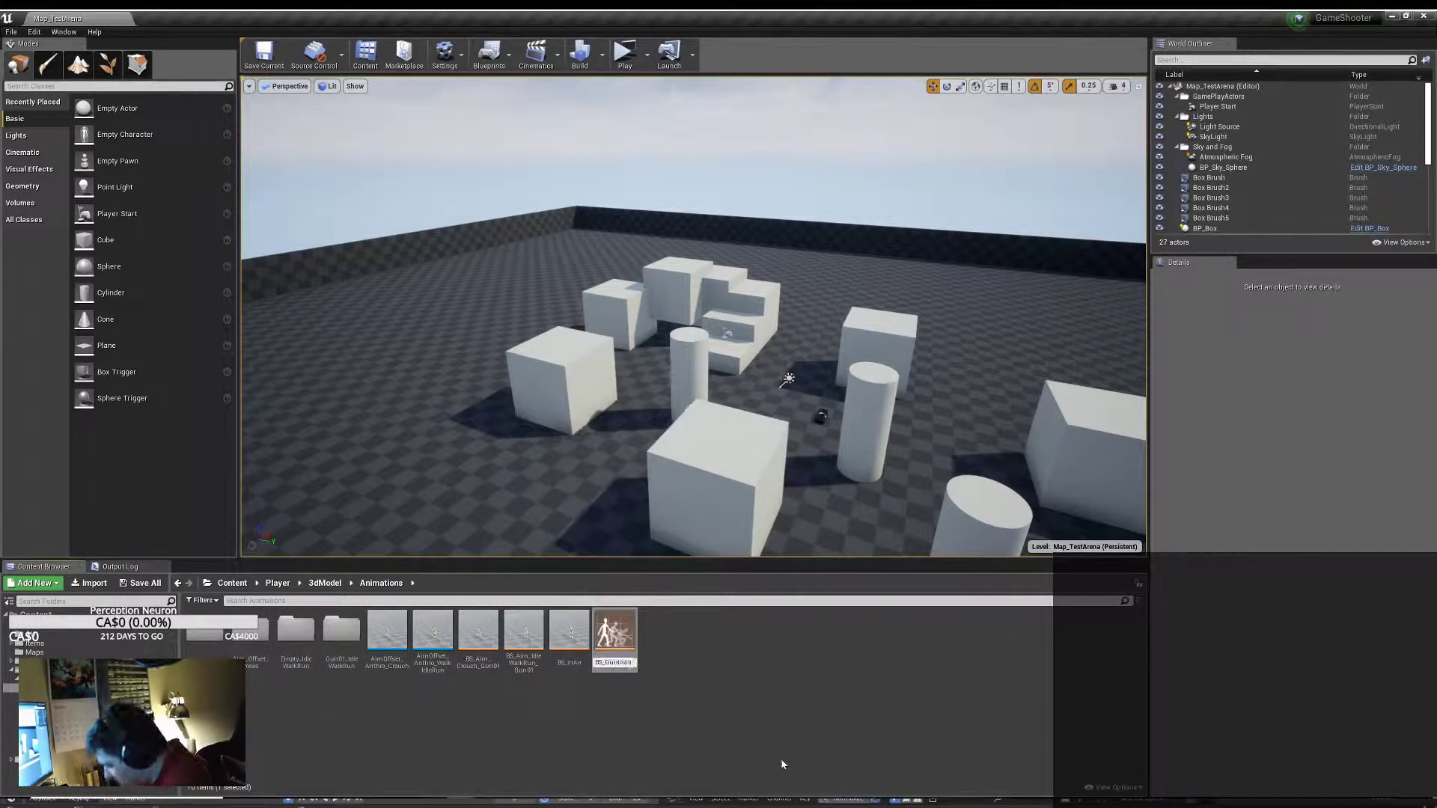
pyautogui.press('Return')
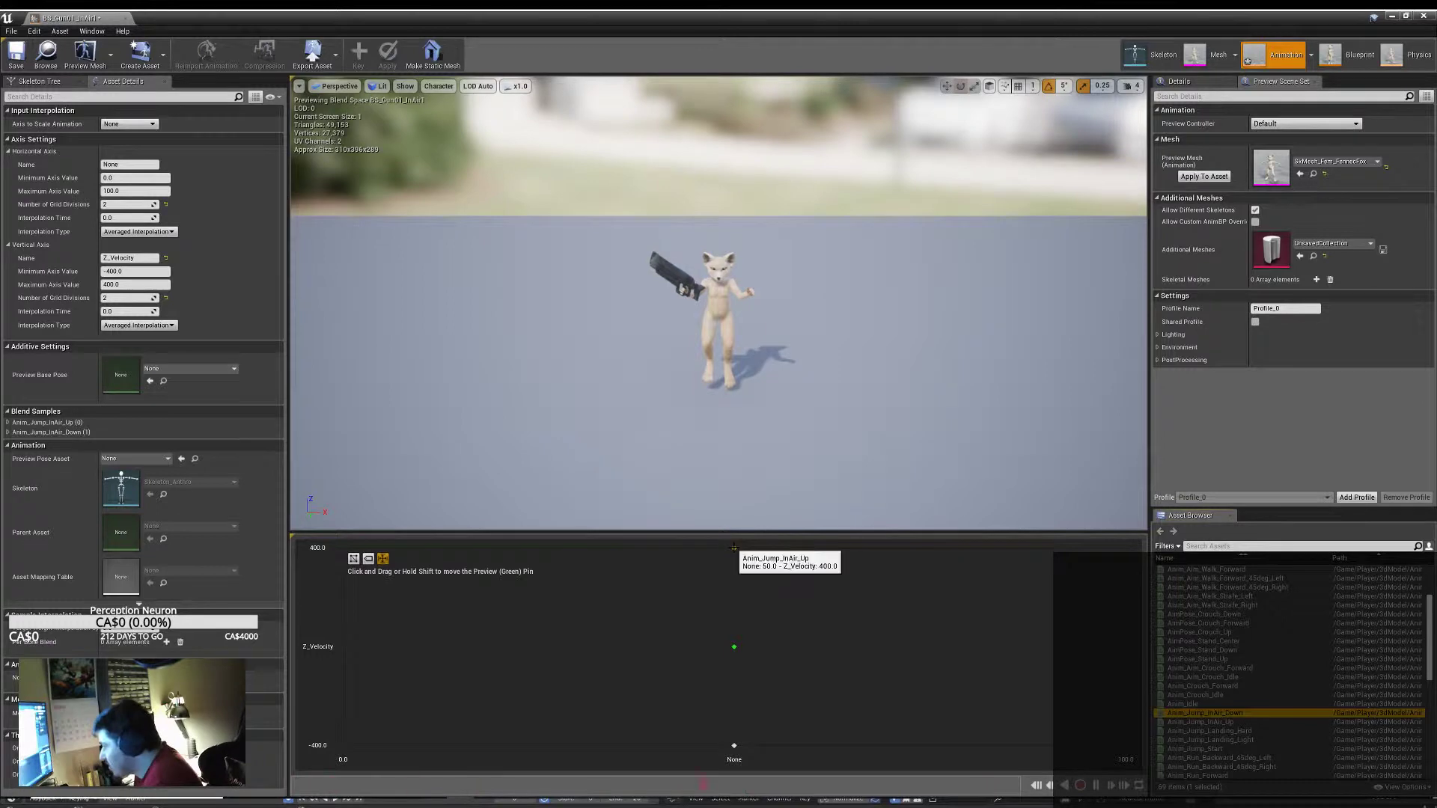
pyautogui.click(1198, 605)
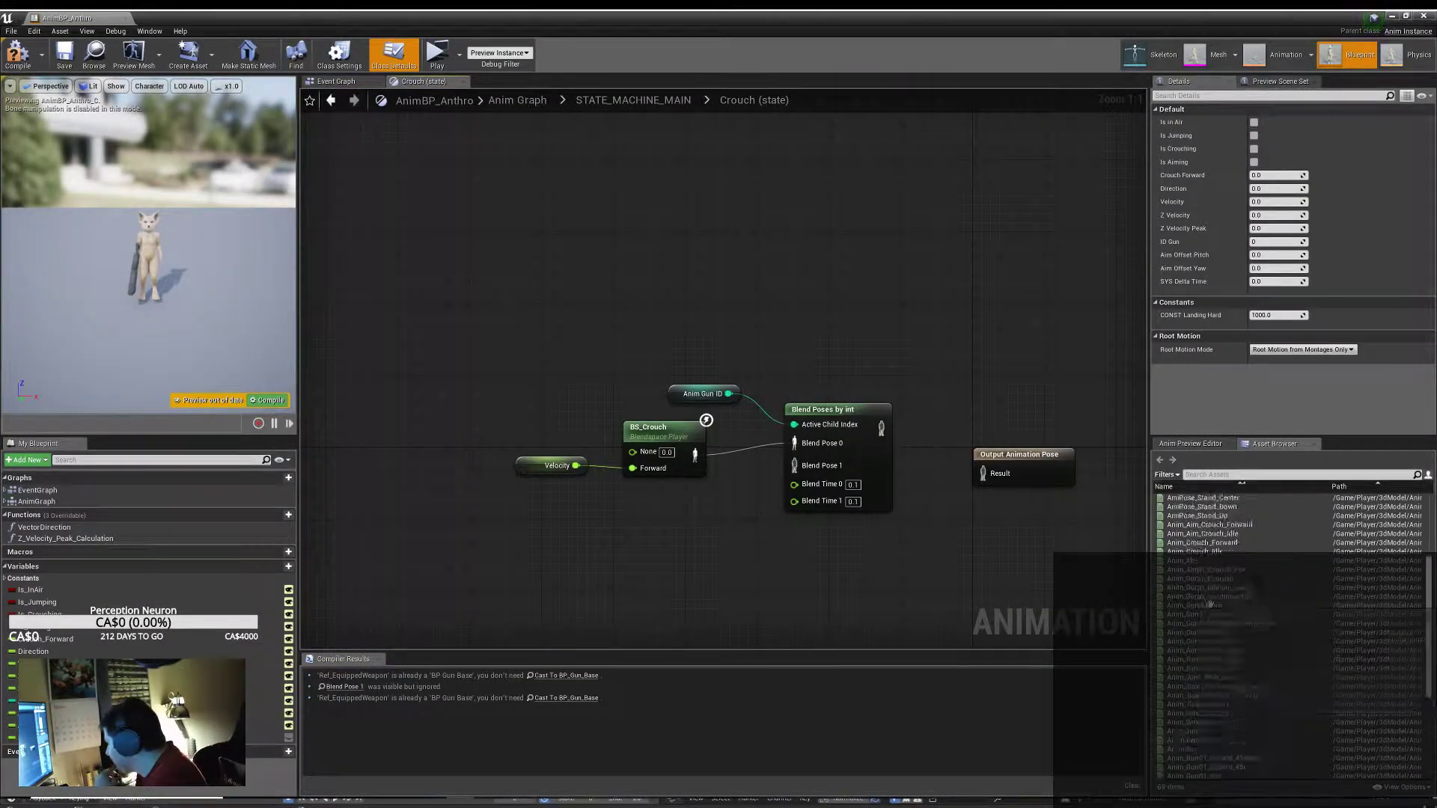
# Step: Add BS_Gun01_Crouch to the Crouch state and wire it into Blend Pose 1
pyautogui.moveTo(1196, 758); pyautogui.dragTo(676, 491)
pyautogui.moveTo(881, 428); pyautogui.dragTo(970, 470)
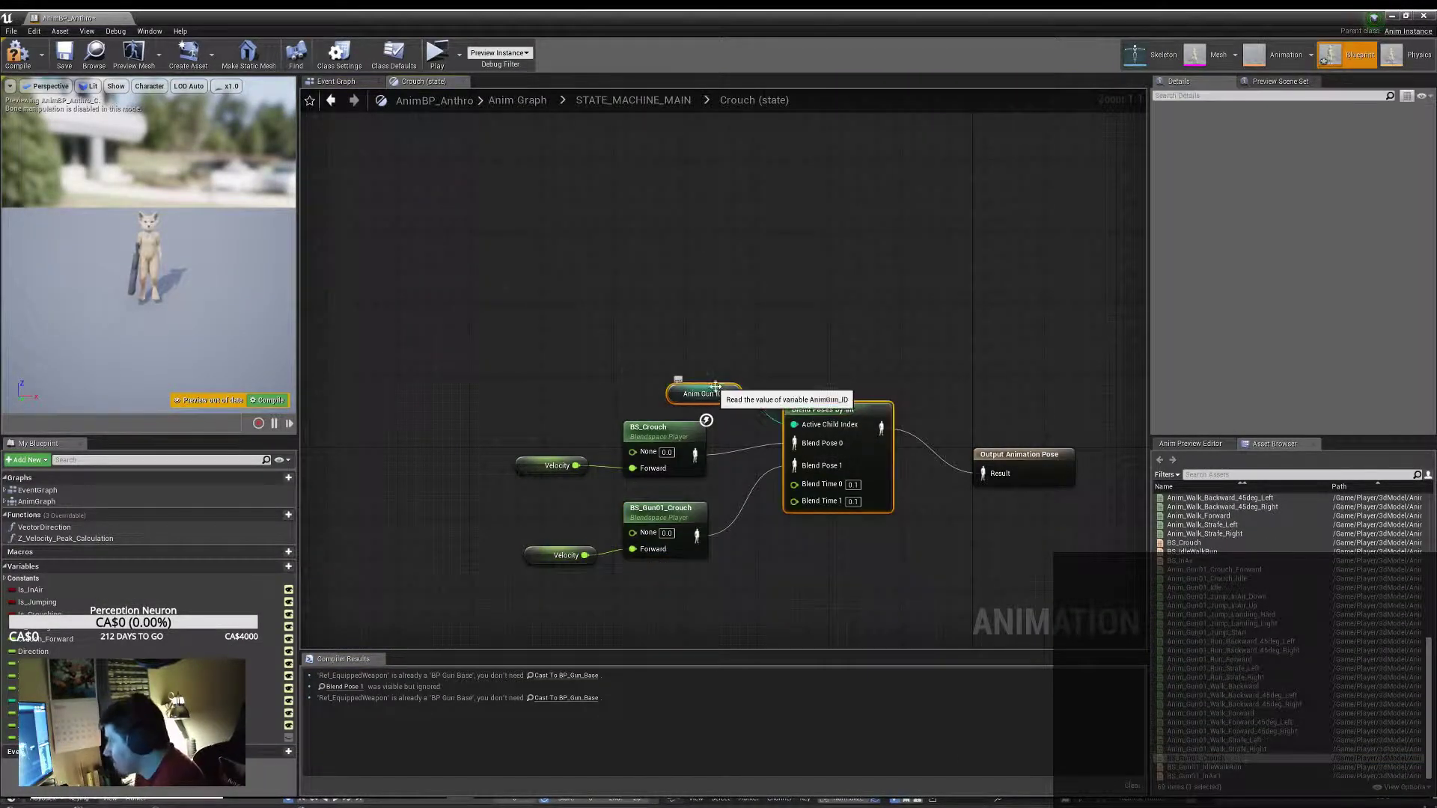
pyautogui.click(655, 101)
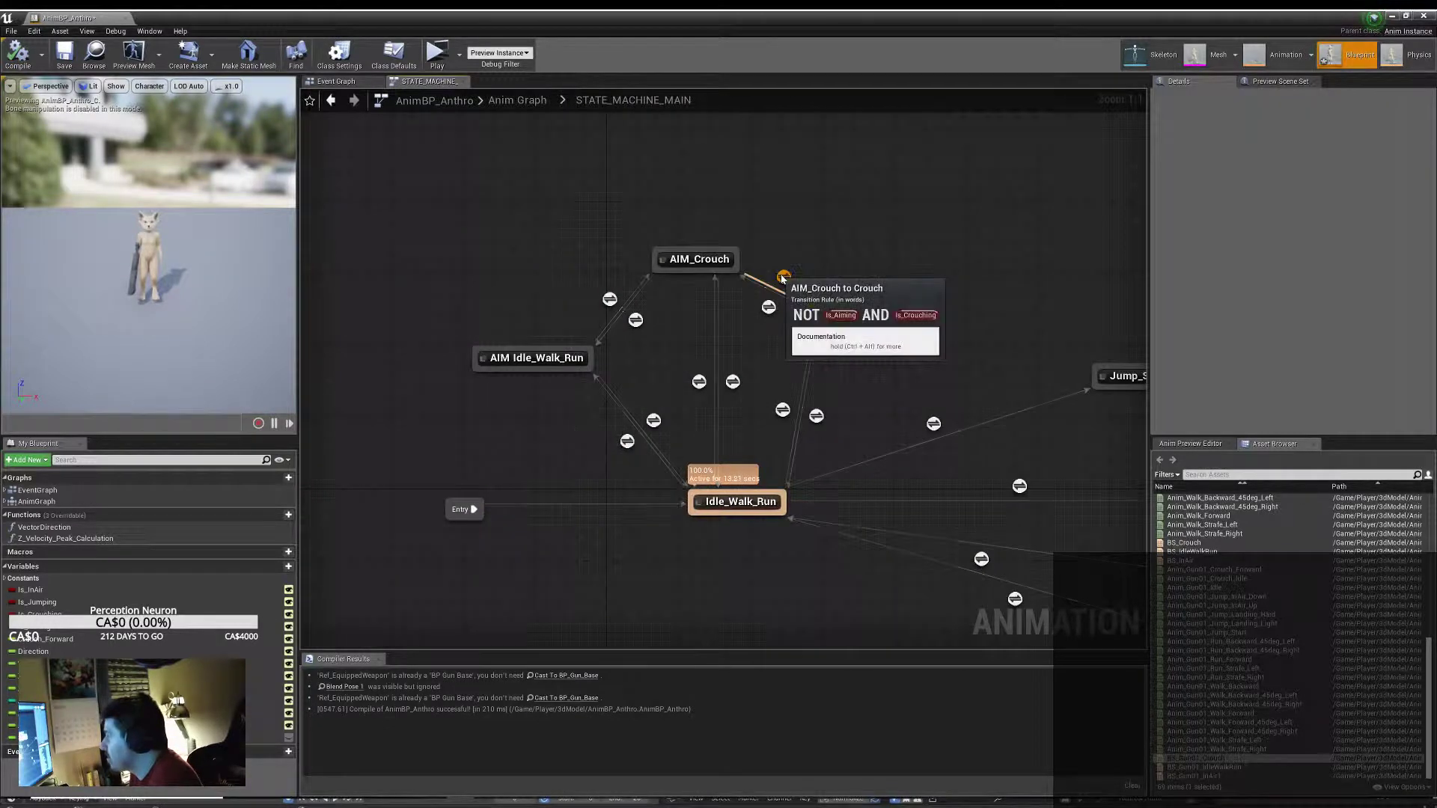
pyautogui.moveTo(598, 449); pyautogui.dragTo(281, 357, button='right')
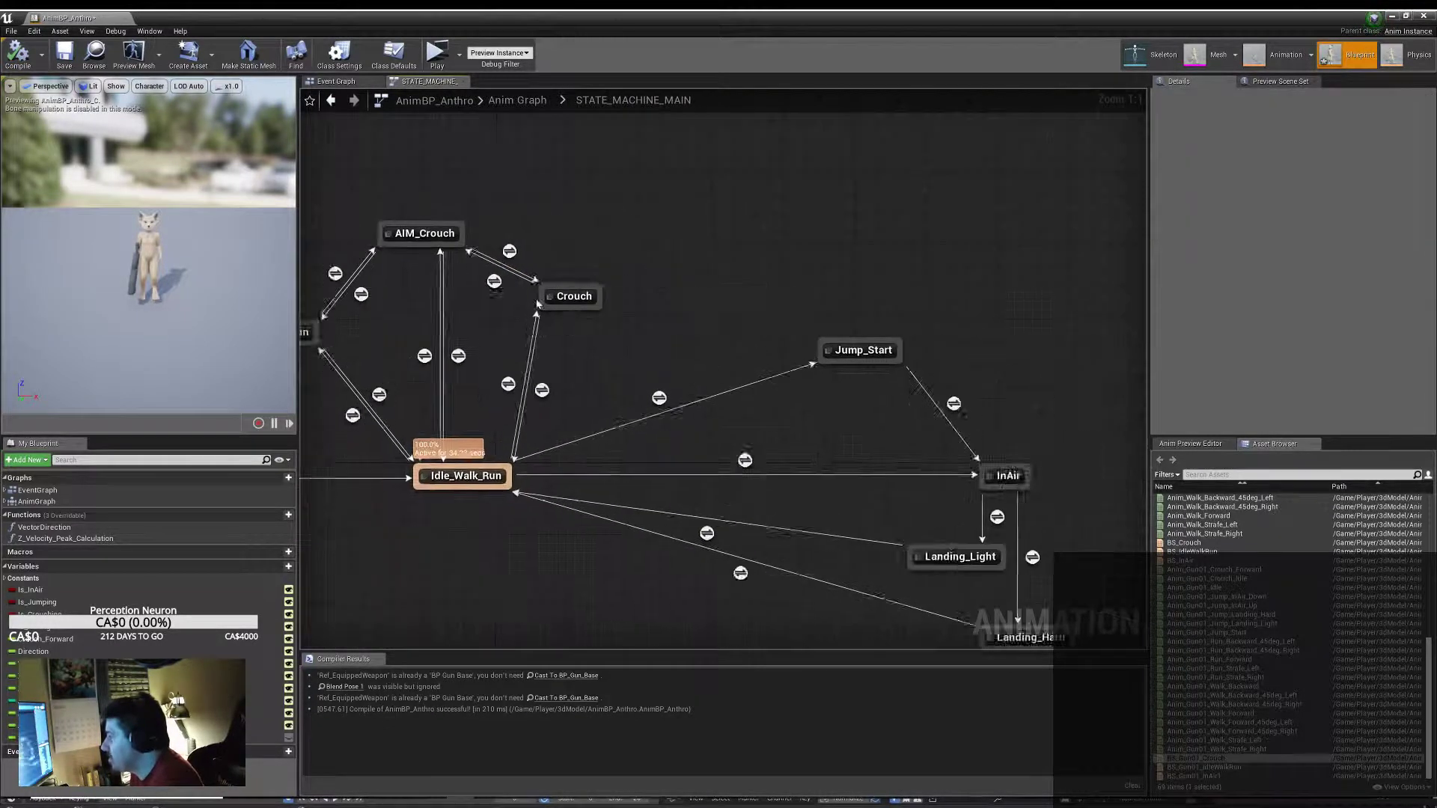
# Step: In InAir, add the BS_Gun01_InAir1 blend space, wired to Z Velocity and into the pose blend
pyautogui.doubleClick(816, 283)
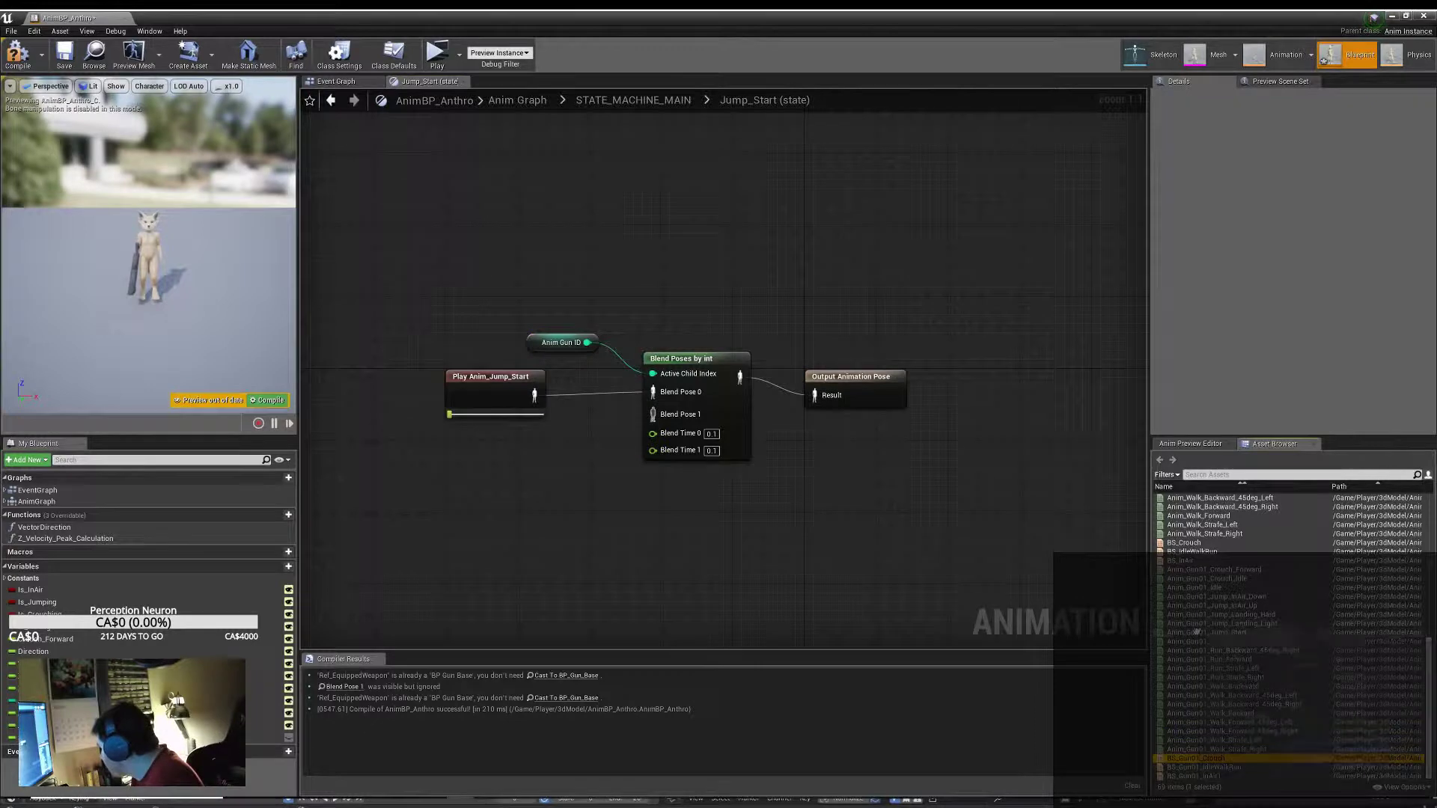
pyautogui.click(633, 100)
pyautogui.doubleClick(755, 470)
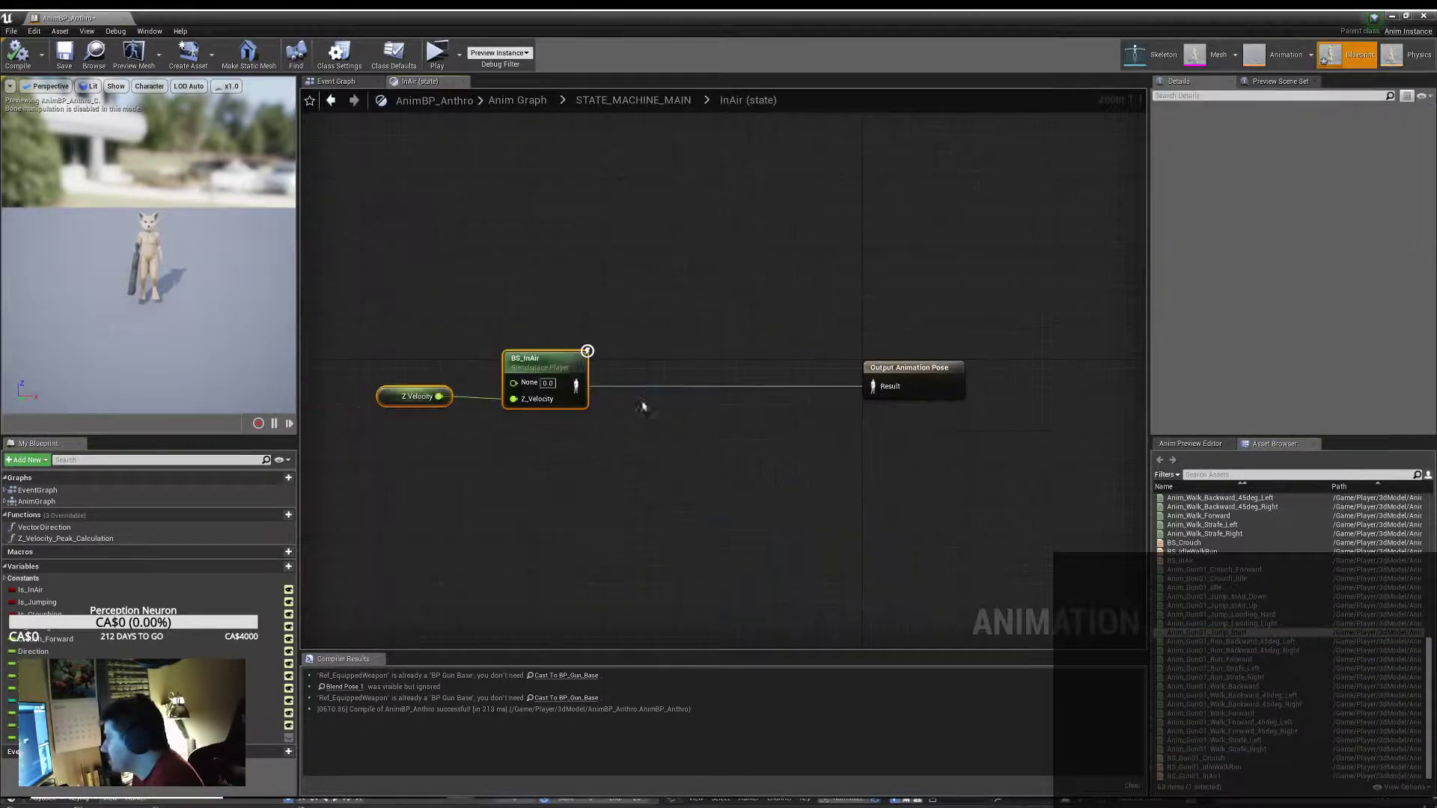
pyautogui.moveTo(737, 349); pyautogui.dragTo(746, 368)
pyautogui.moveTo(533, 359); pyautogui.dragTo(568, 368)
pyautogui.moveTo(417, 396); pyautogui.dragTo(479, 405)
pyautogui.moveTo(1198, 776)
pyautogui.mouseDown()
pyautogui.moveTo(628, 506)
pyautogui.moveTo(561, 451)
pyautogui.mouseUp()
pyautogui.click(479, 405)
pyautogui.moveTo(502, 404); pyautogui.dragTo(554, 495)
# Step: In Landing_Light, add Blend Poses by int on Anim Gun ID with the gun landing on Blend Pose 1
pyautogui.click(633, 100)
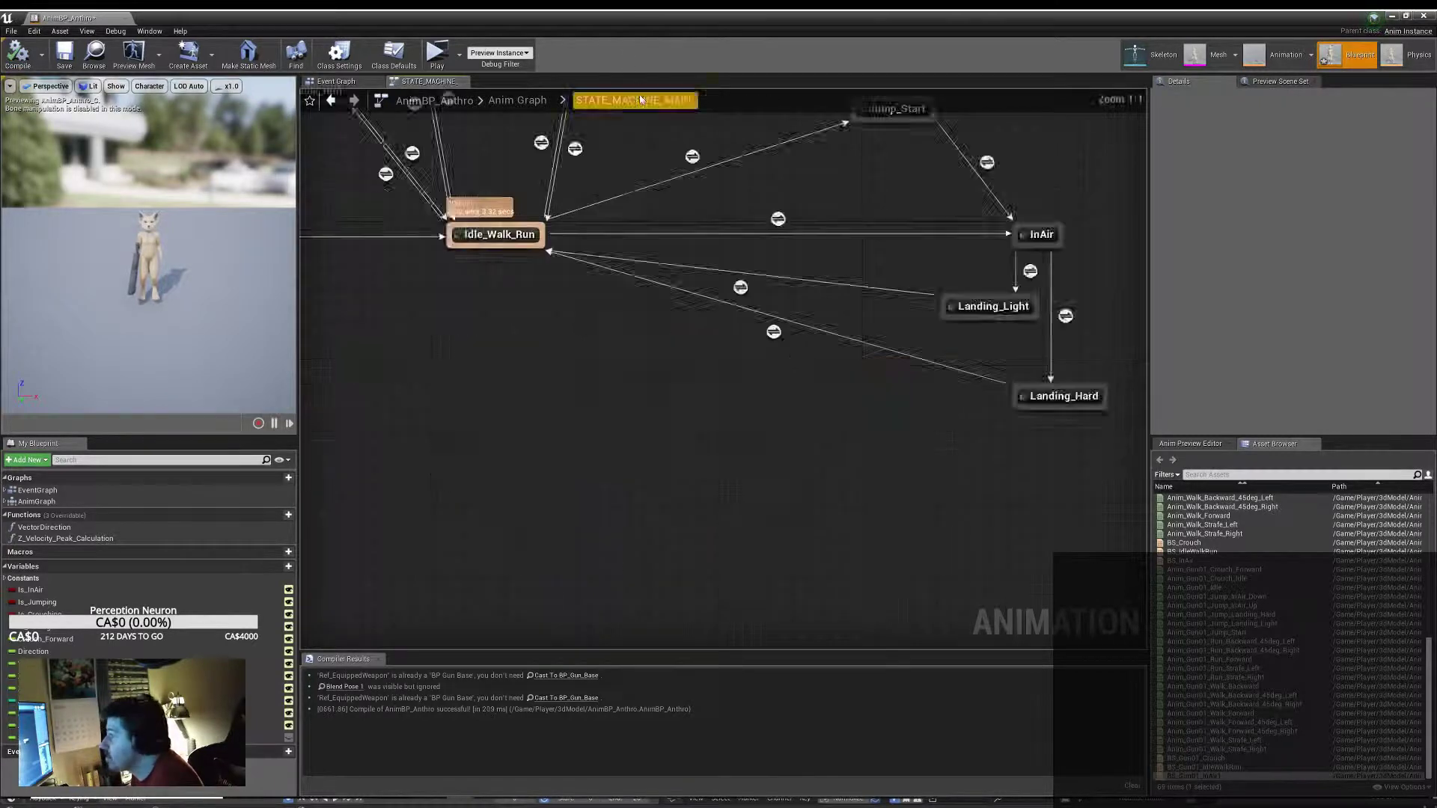
pyautogui.doubleClick(988, 307)
pyautogui.moveTo(700, 402); pyautogui.dragTo(575, 420)
pyautogui.rightClick(711, 451)
pyautogui.write('blend by in')
pyautogui.click(756, 516)
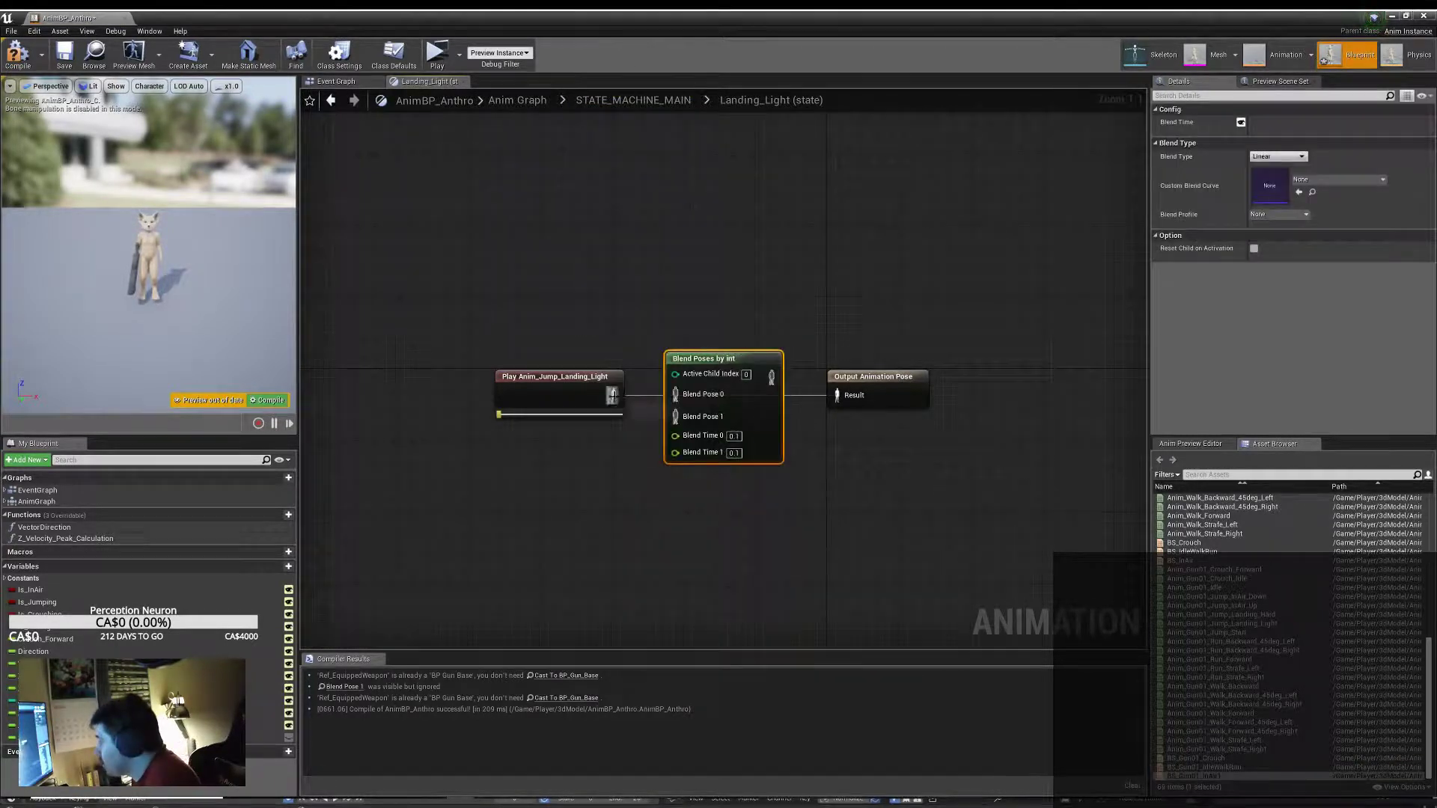
pyautogui.moveTo(48, 597); pyautogui.dragTo(675, 391)
pyautogui.moveTo(1212, 623)
pyautogui.mouseDown()
pyautogui.moveTo(553, 472)
pyautogui.moveTo(675, 432)
pyautogui.mouseUp()
# Step: In Landing_Hard, add Blend Poses by int wired to Anim Gun ID and the gun hard-landing animation
pyautogui.click(633, 100)
pyautogui.doubleClick(988, 351)
pyautogui.rightClick(692, 491)
pyautogui.write('blend by int')
pyautogui.click(747, 662)
pyautogui.moveTo(544, 382); pyautogui.dragTo(544, 390)
pyautogui.moveTo(48, 597)
pyautogui.mouseDown()
pyautogui.moveTo(580, 342)
pyautogui.moveTo(671, 392)
pyautogui.mouseUp()
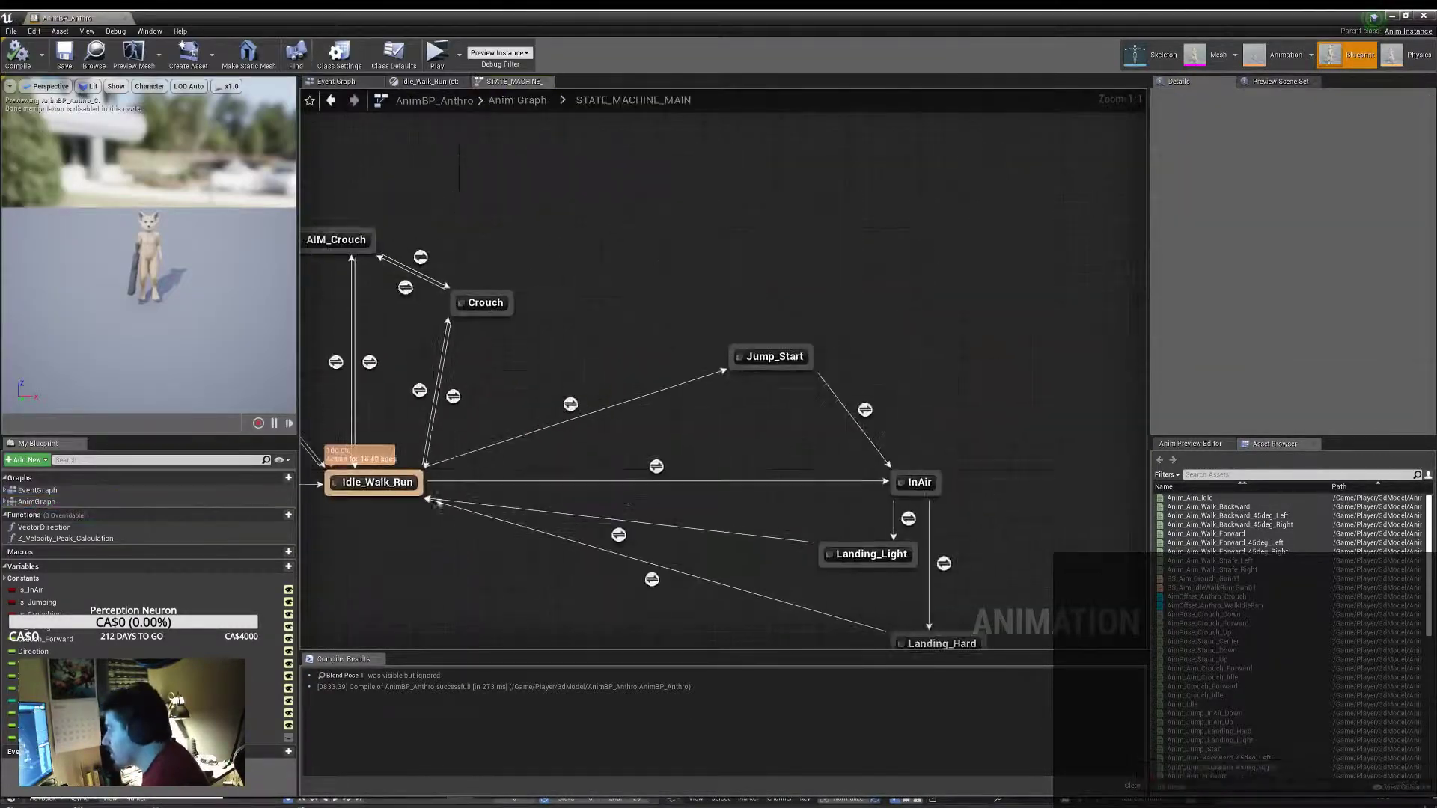
# Step: Comment Landing_Hard with the reminder '"Loop animation" in details here', then launch a playtest
pyautogui.doubleClick(618, 534)
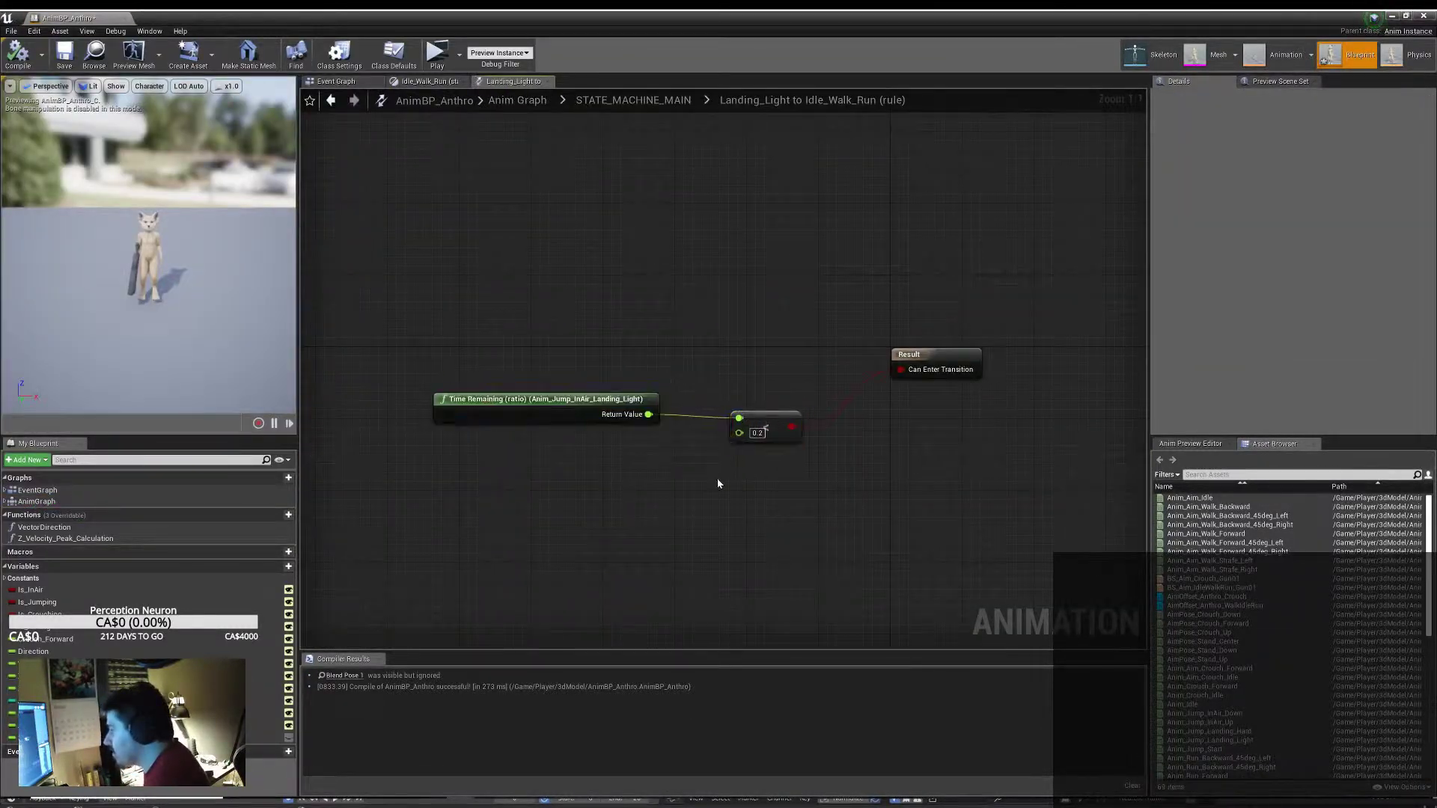
pyautogui.click(125, 19)
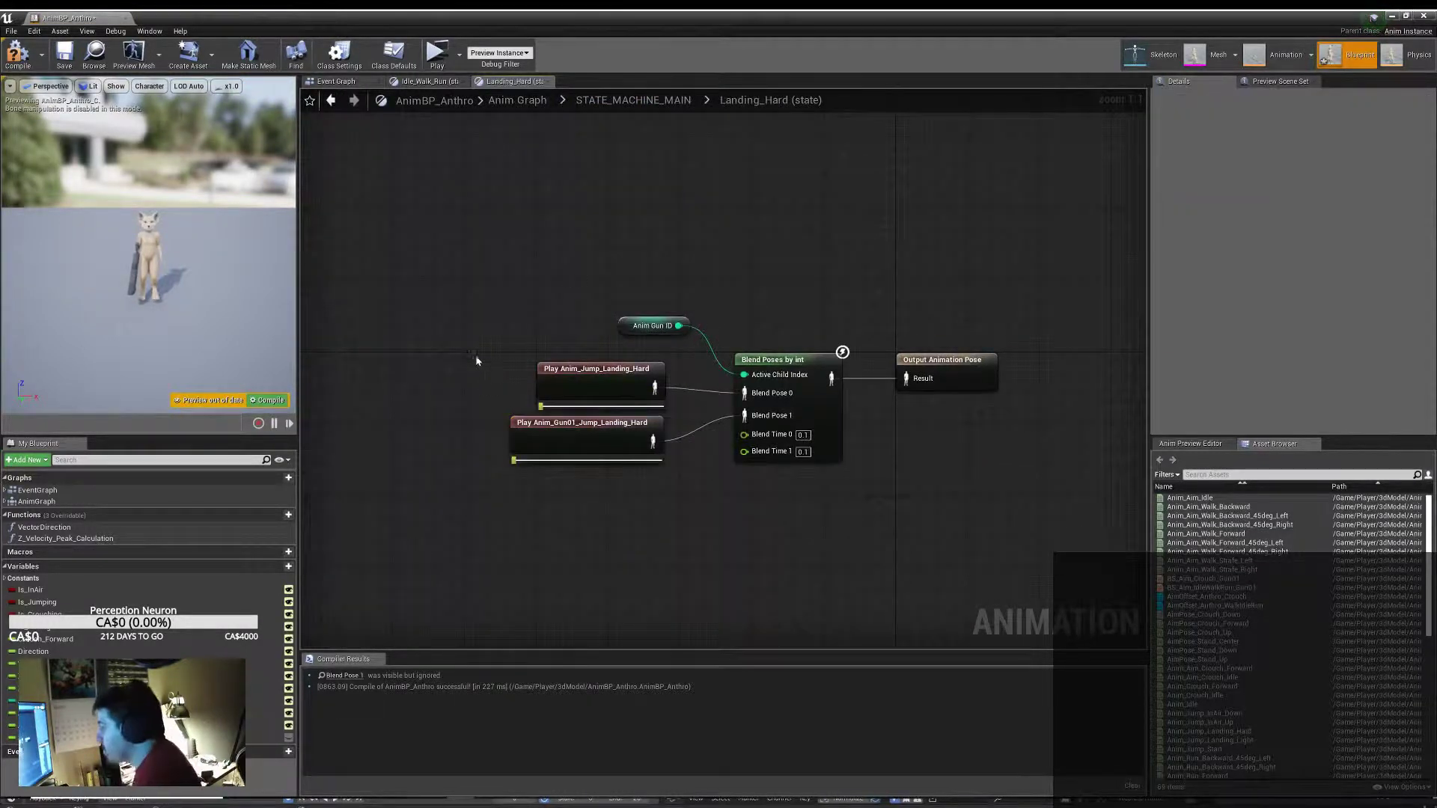
pyautogui.press('c')
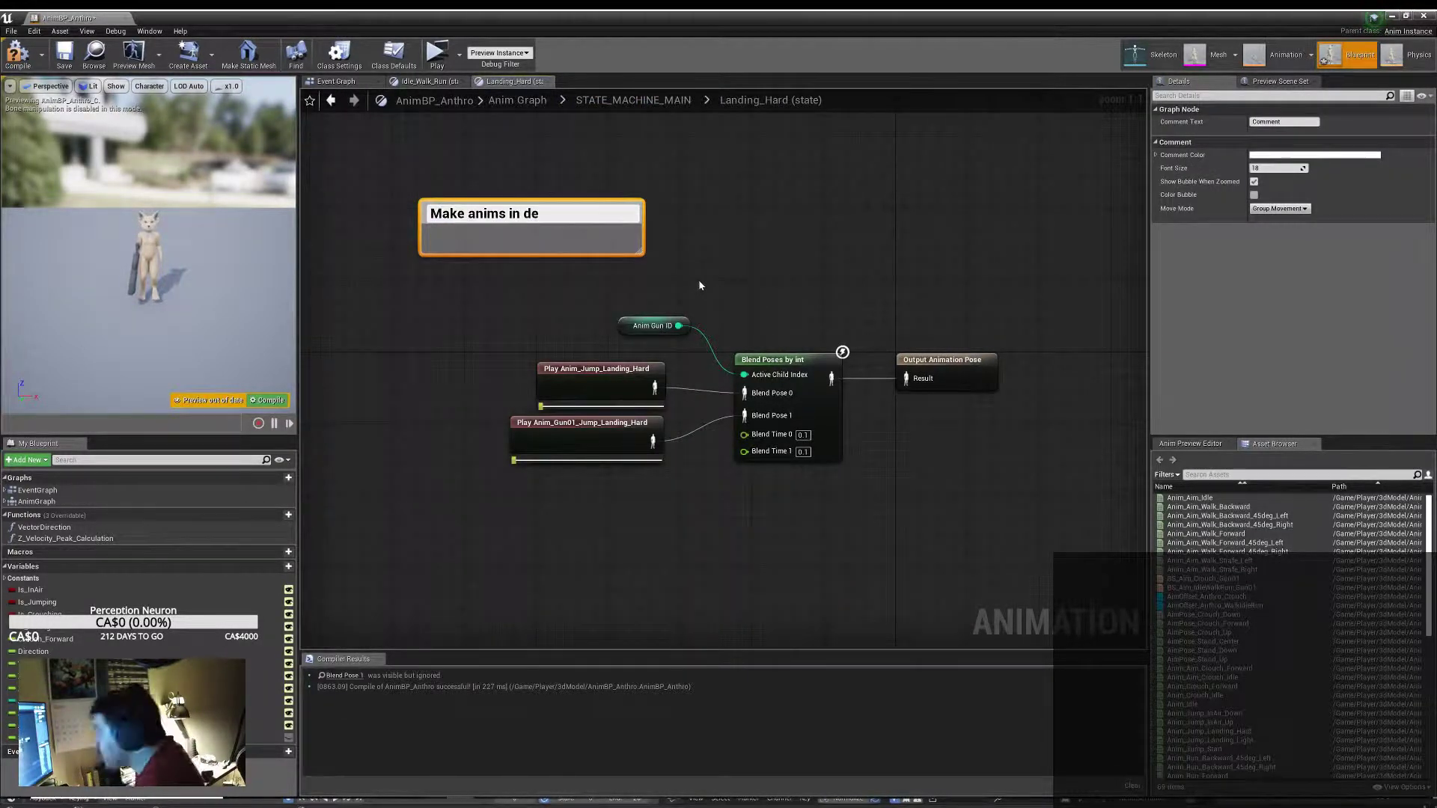
pyautogui.press('BackSpace')
pyautogui.write('"Loop animation" in details here')
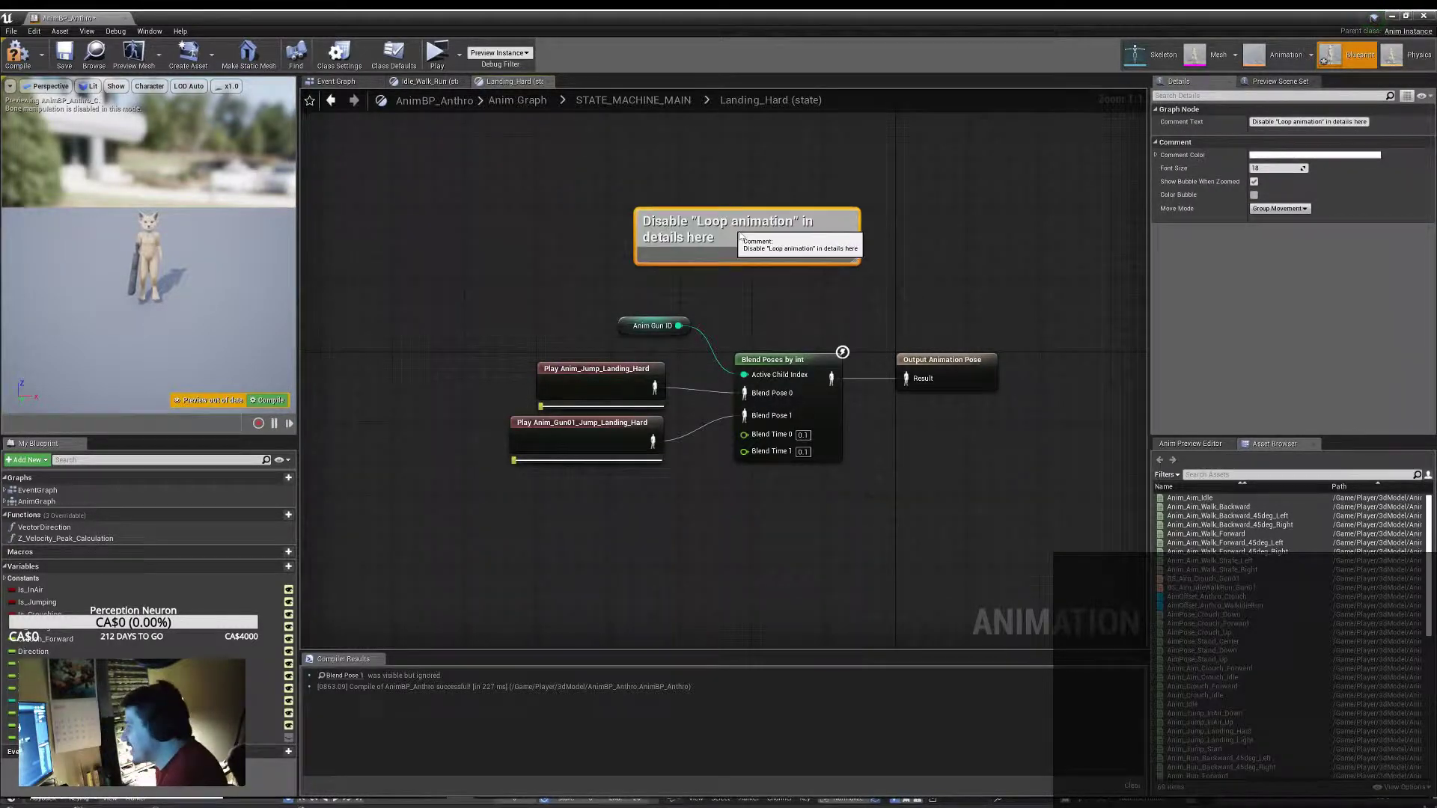
pyautogui.click(437, 56)
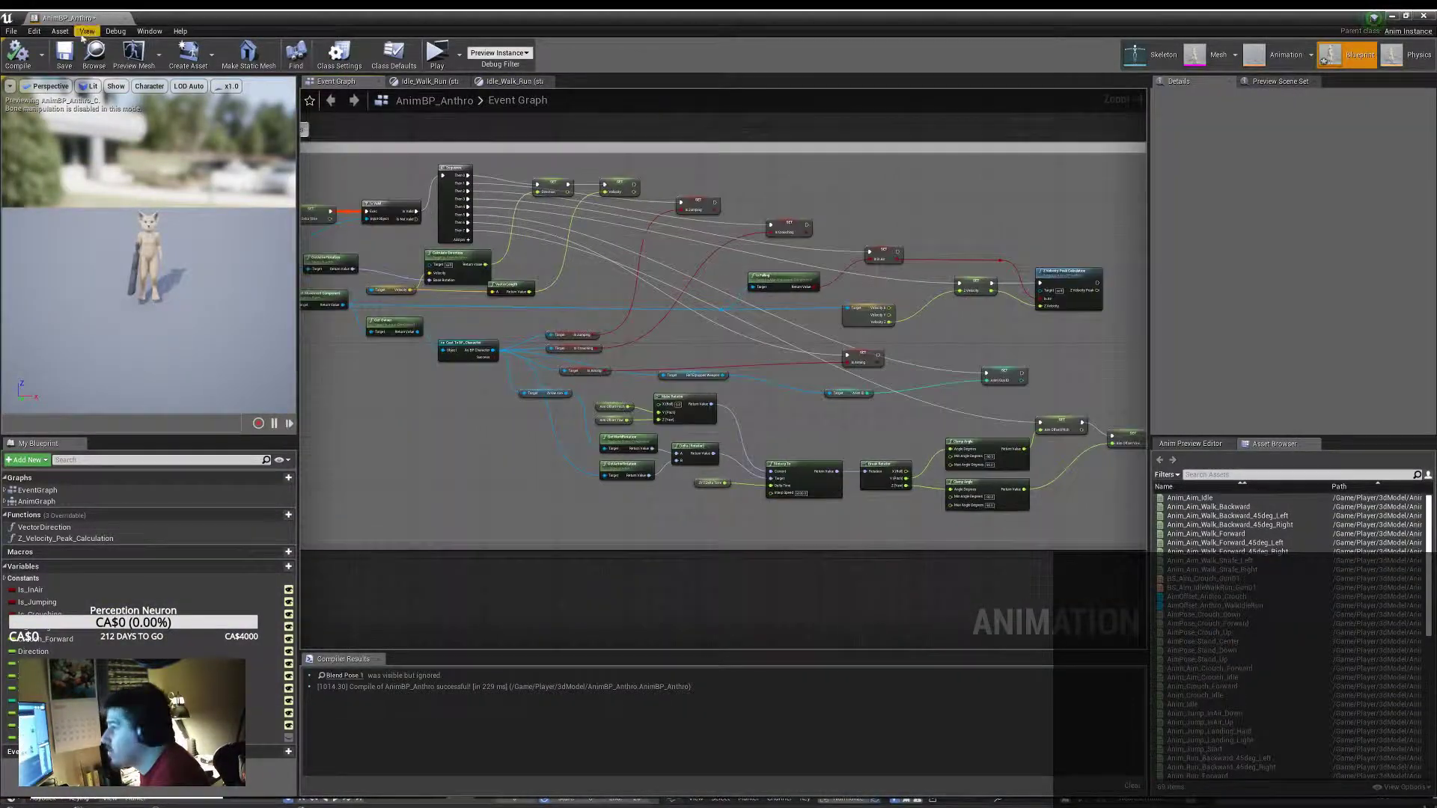
pyautogui.click(437, 54)
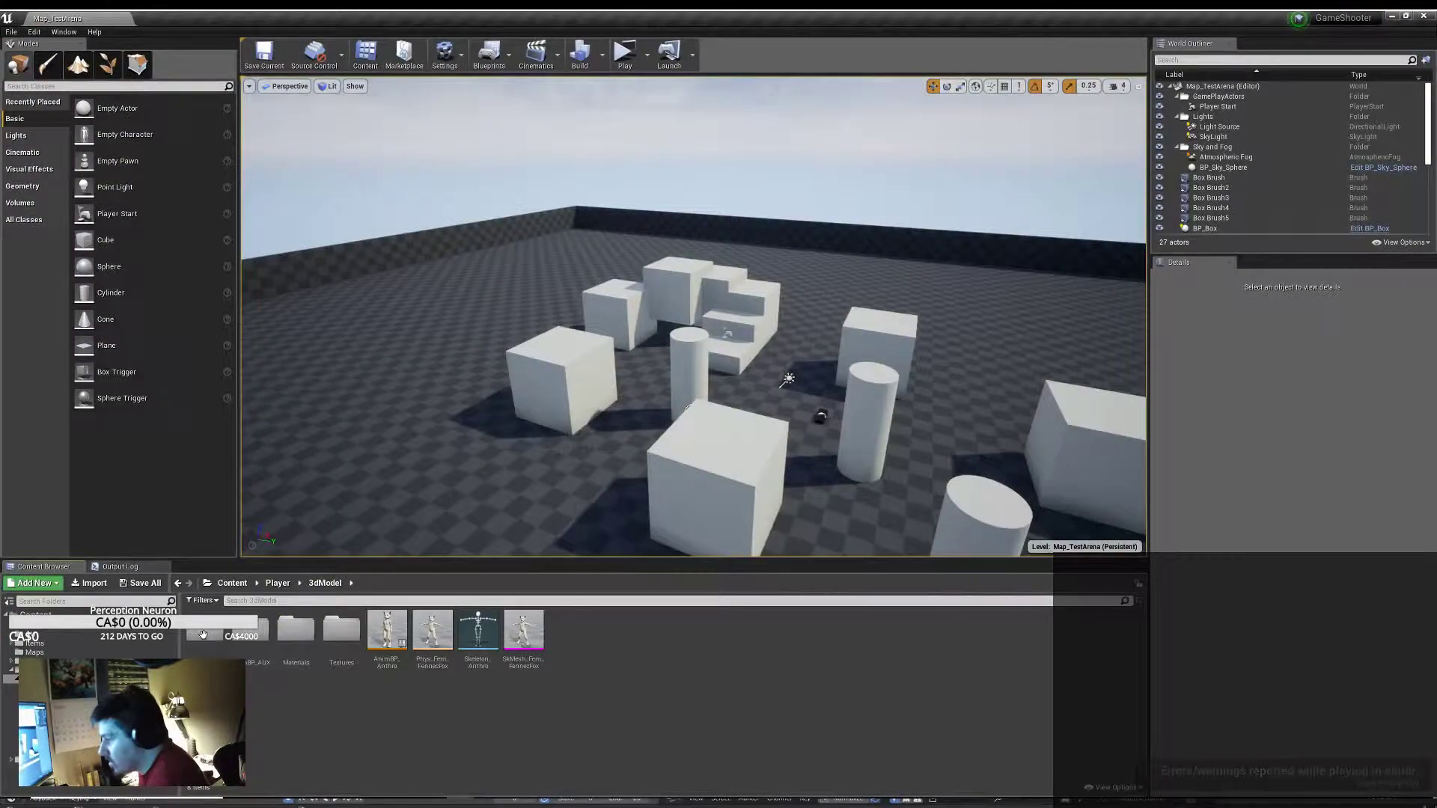
# Step: Stop the playtest, show the Player/3dModel assets, and open BS_Gun01_IdleWalkRun
pyautogui.press('Escape')
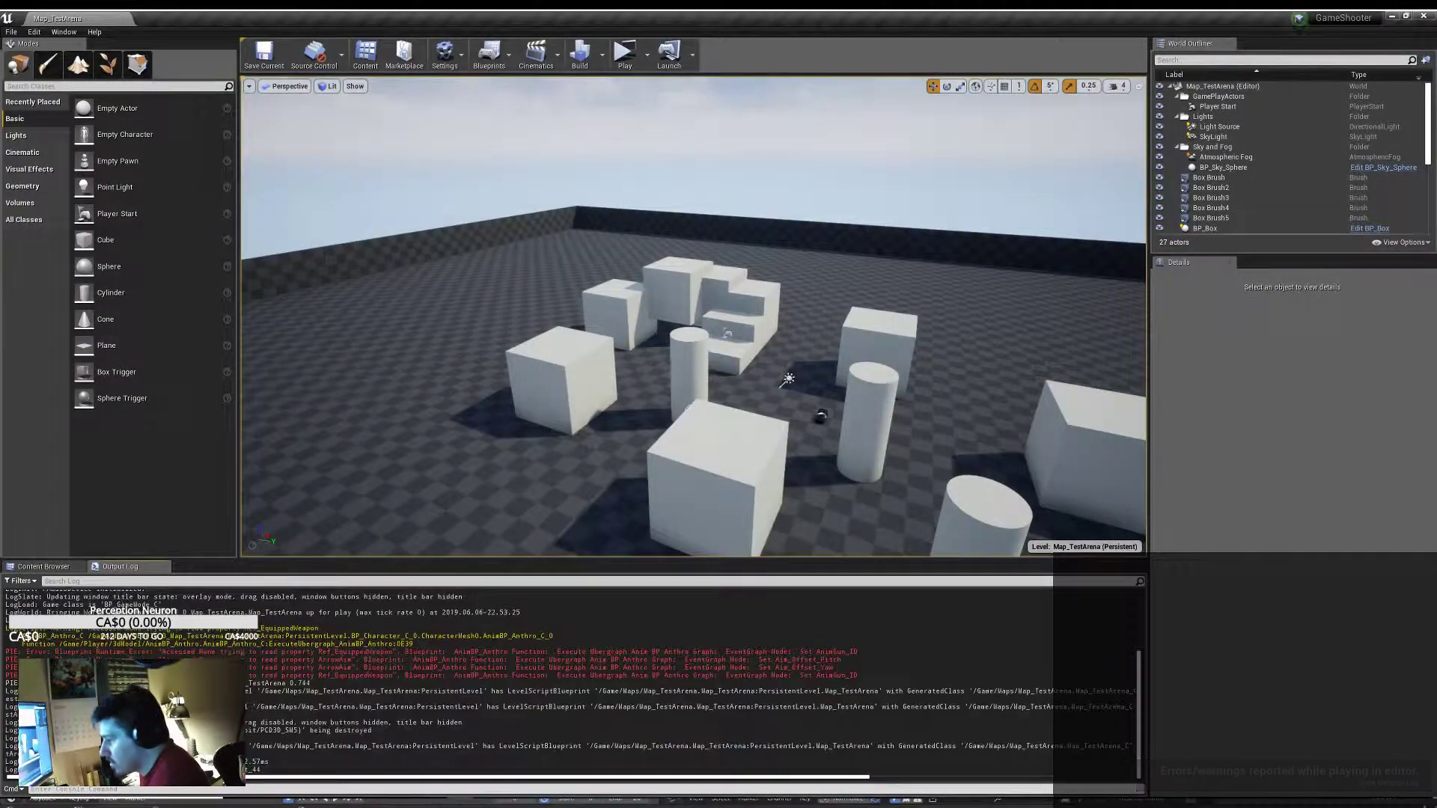
pyautogui.hotkey('ctrl', 'space')
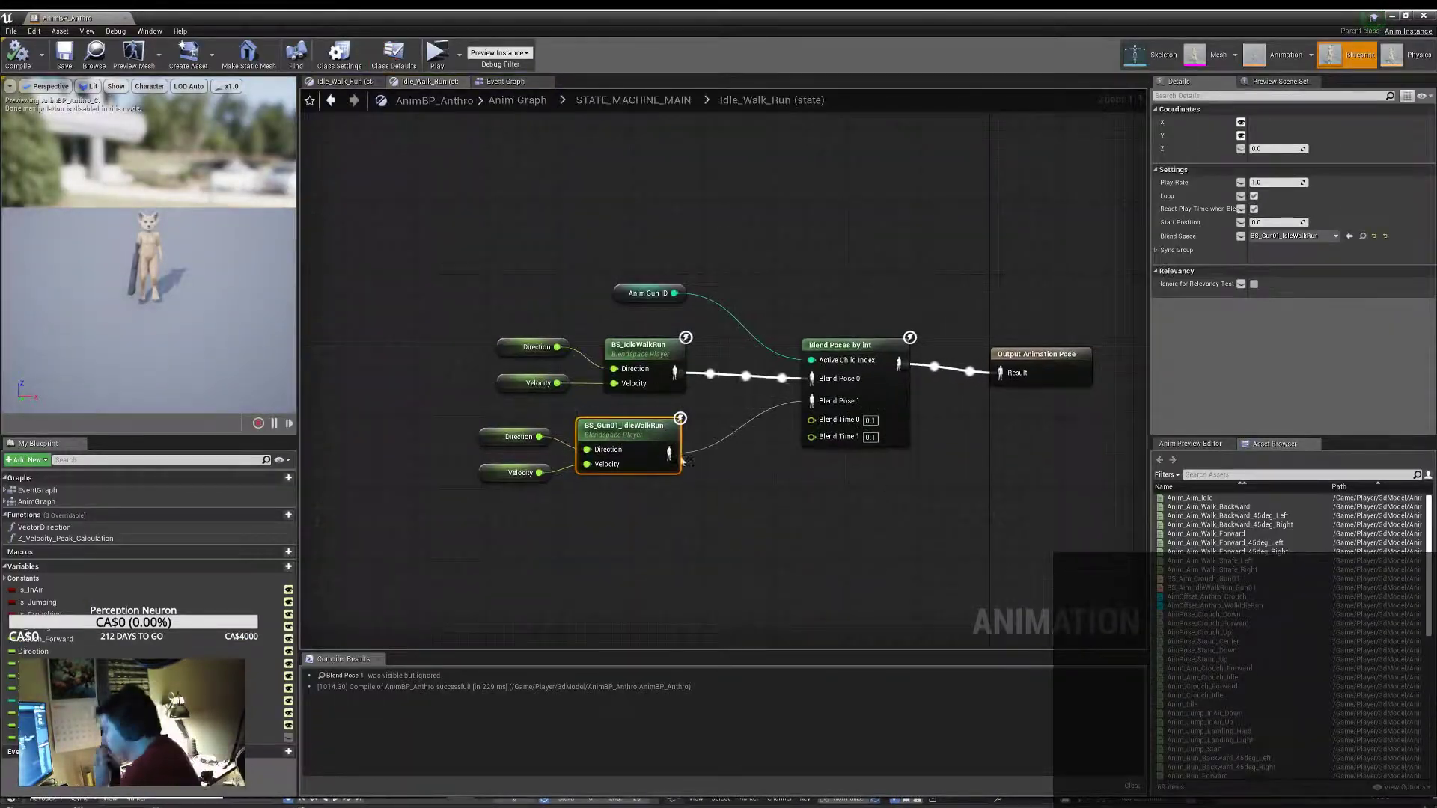
pyautogui.doubleClick(677, 458)
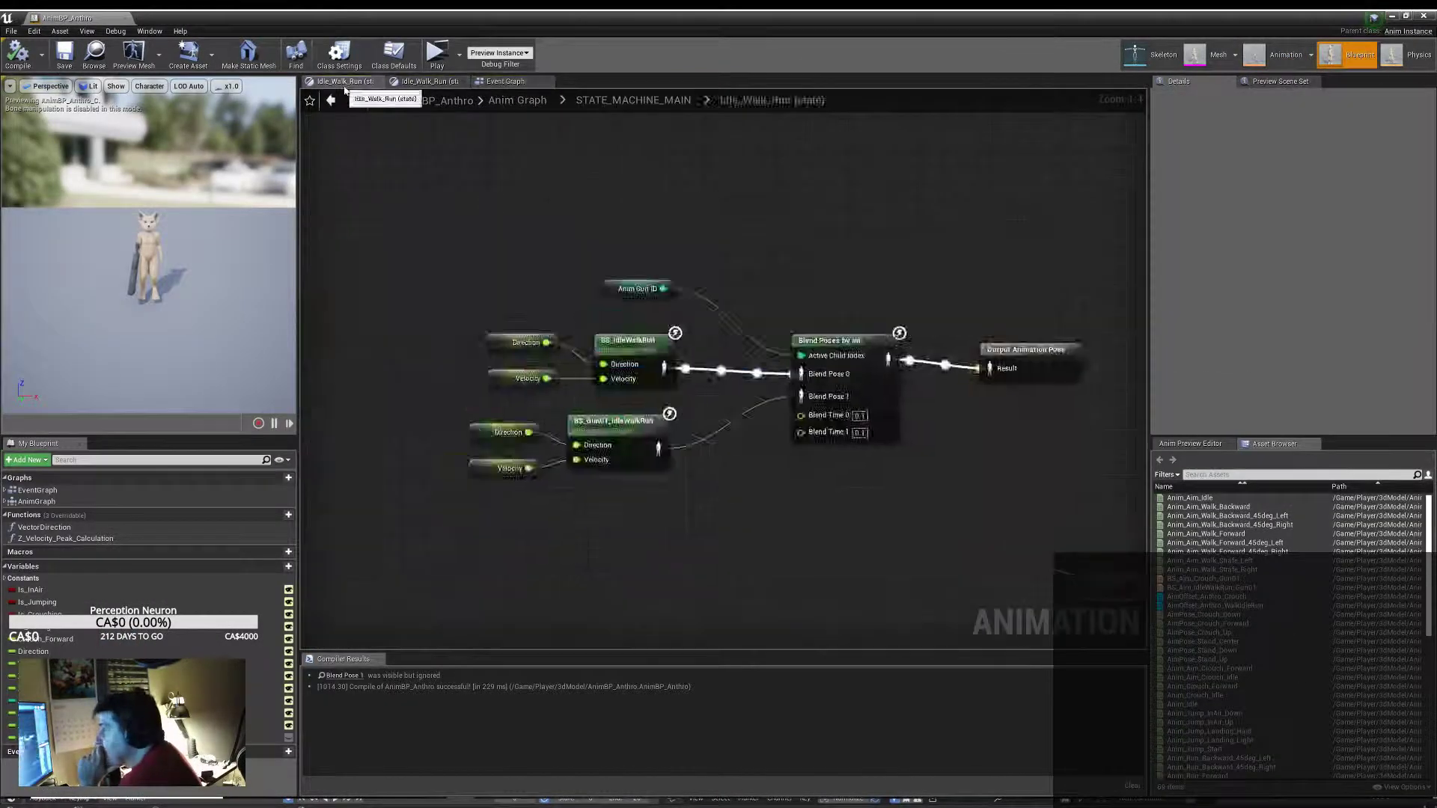
# Step: Inspect the Landing_Light state's Anim_Gun01_Jump_Landing_Light node and search nodes for 'animation en'
pyautogui.click(330, 100)
pyautogui.doubleClick(591, 349)
pyautogui.click(330, 100)
pyautogui.click(957, 439)
pyautogui.doubleClick(958, 439)
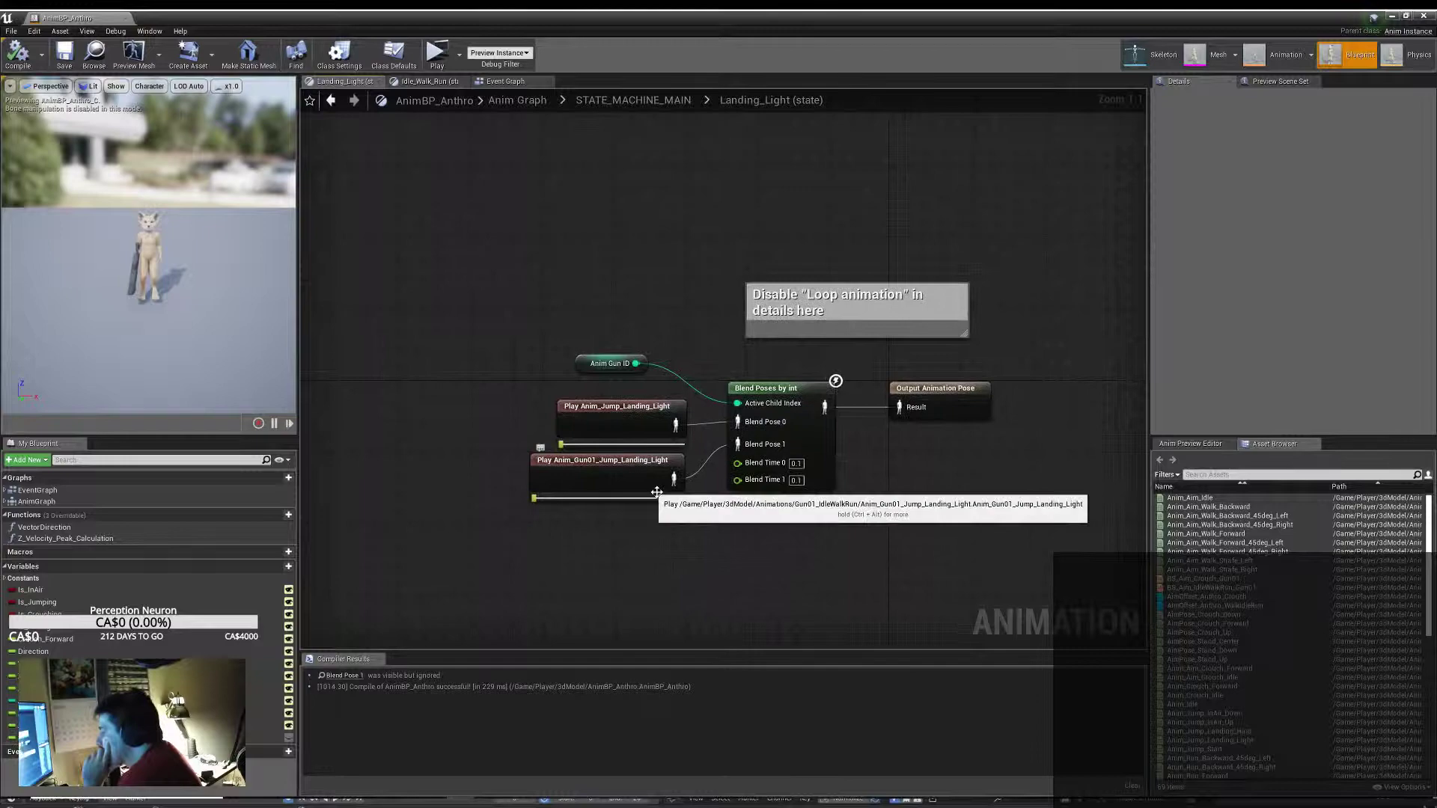
pyautogui.click(607, 479)
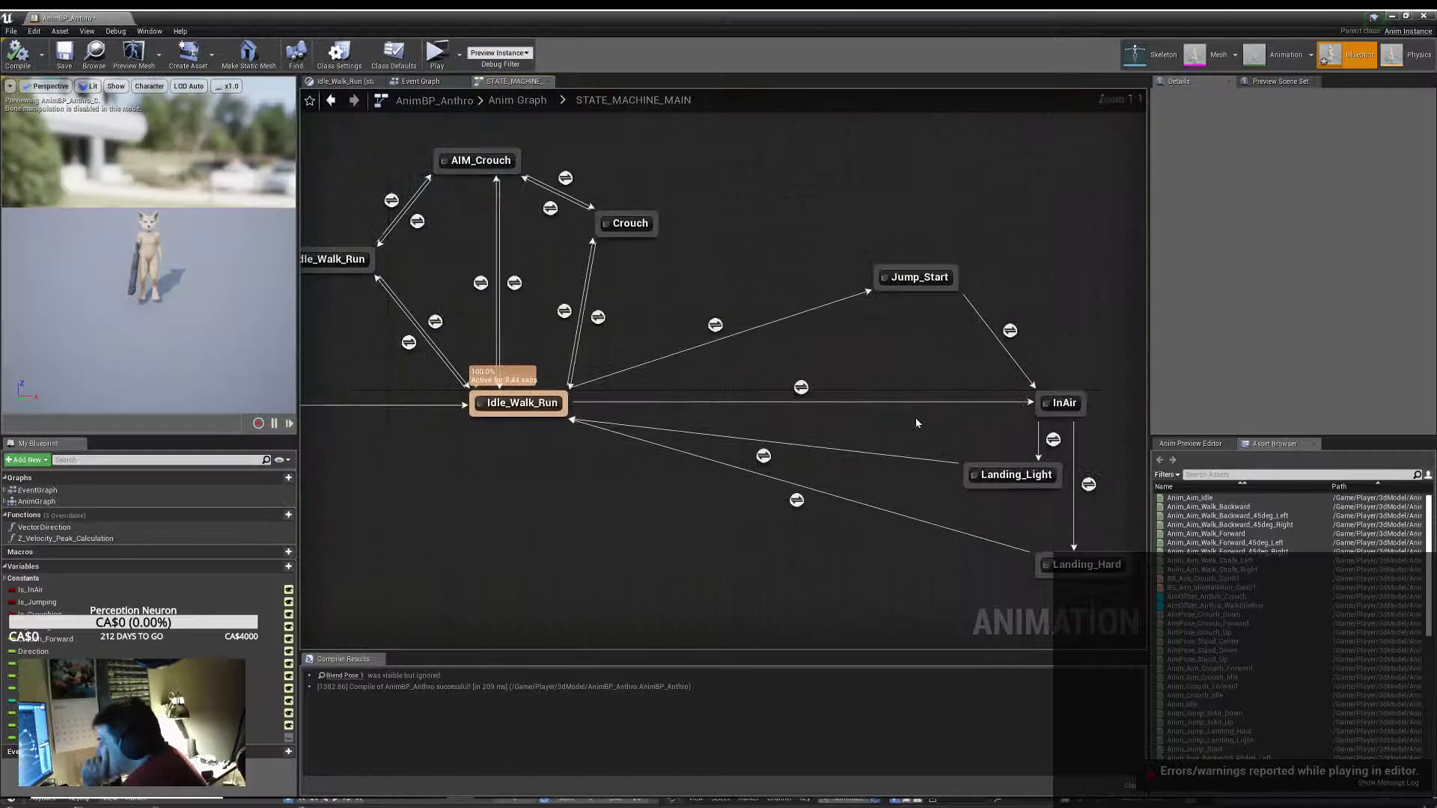
pyautogui.doubleClick(827, 330)
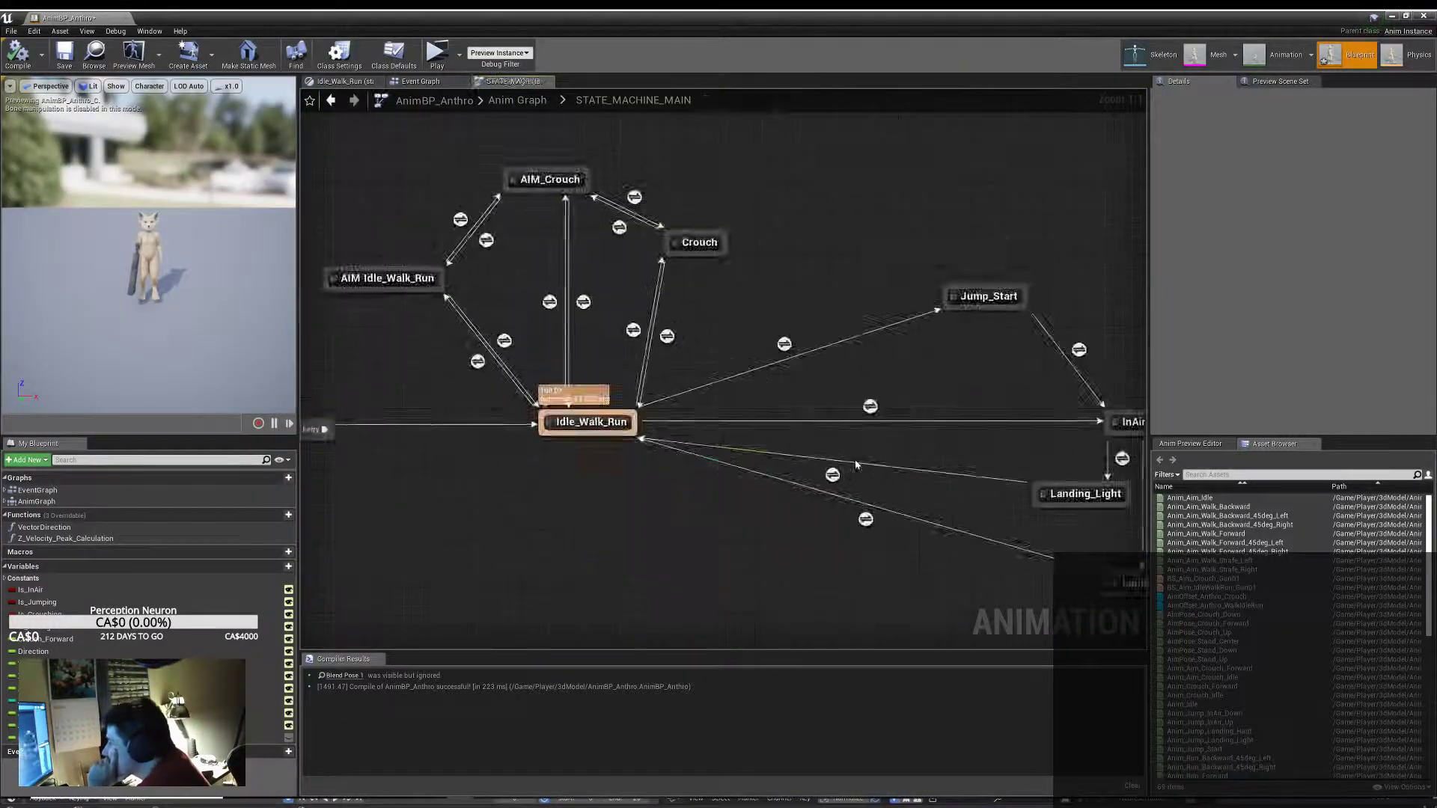
pyautogui.write('animation en')
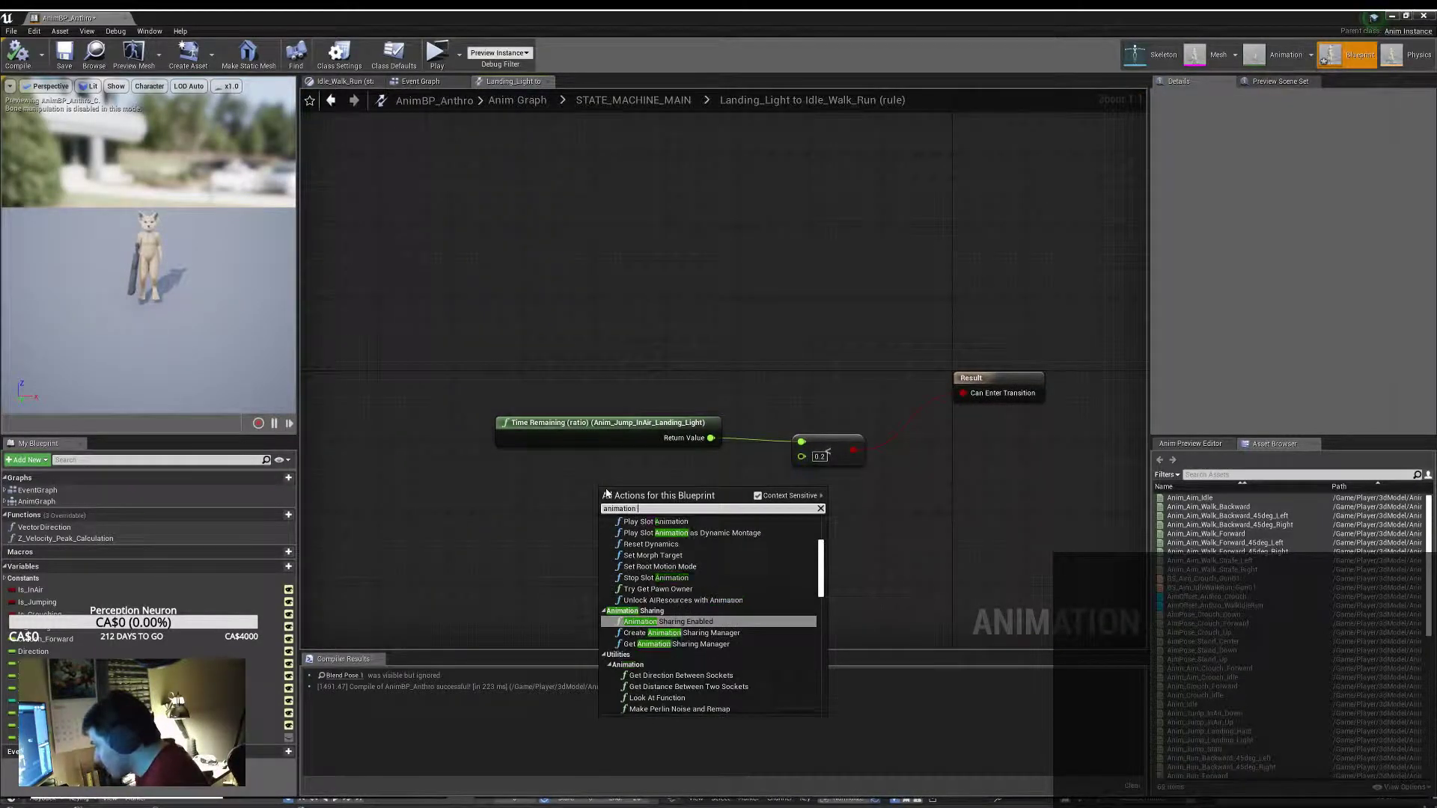
# Step: In the Jump_Start to InAir rule, add Time Remaining (ratio) for Anim_Gun01_Jump_Start and an OR node
pyautogui.hotkey('ctrl', 'a')
pyautogui.write('time')
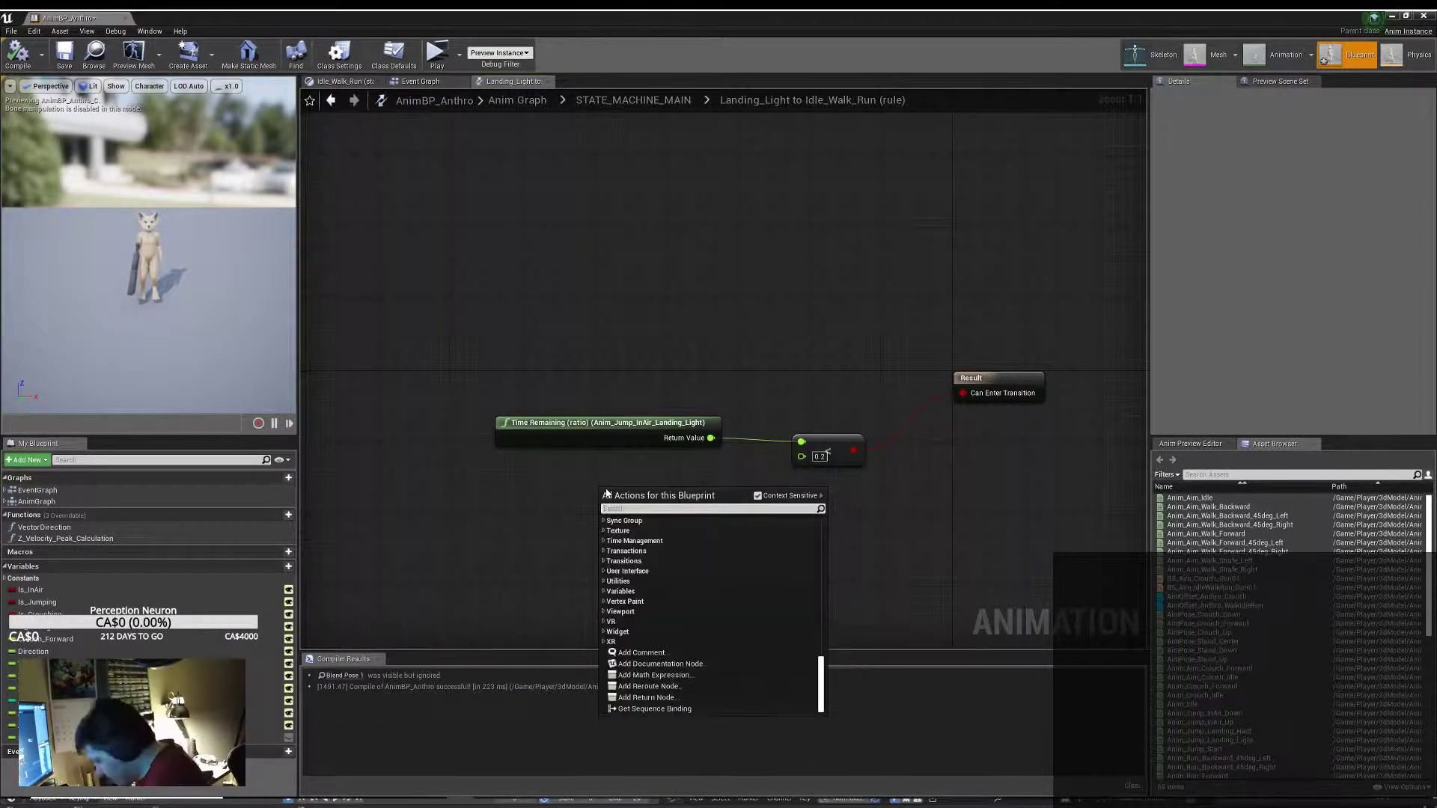
pyautogui.click(621, 334)
pyautogui.click(633, 100)
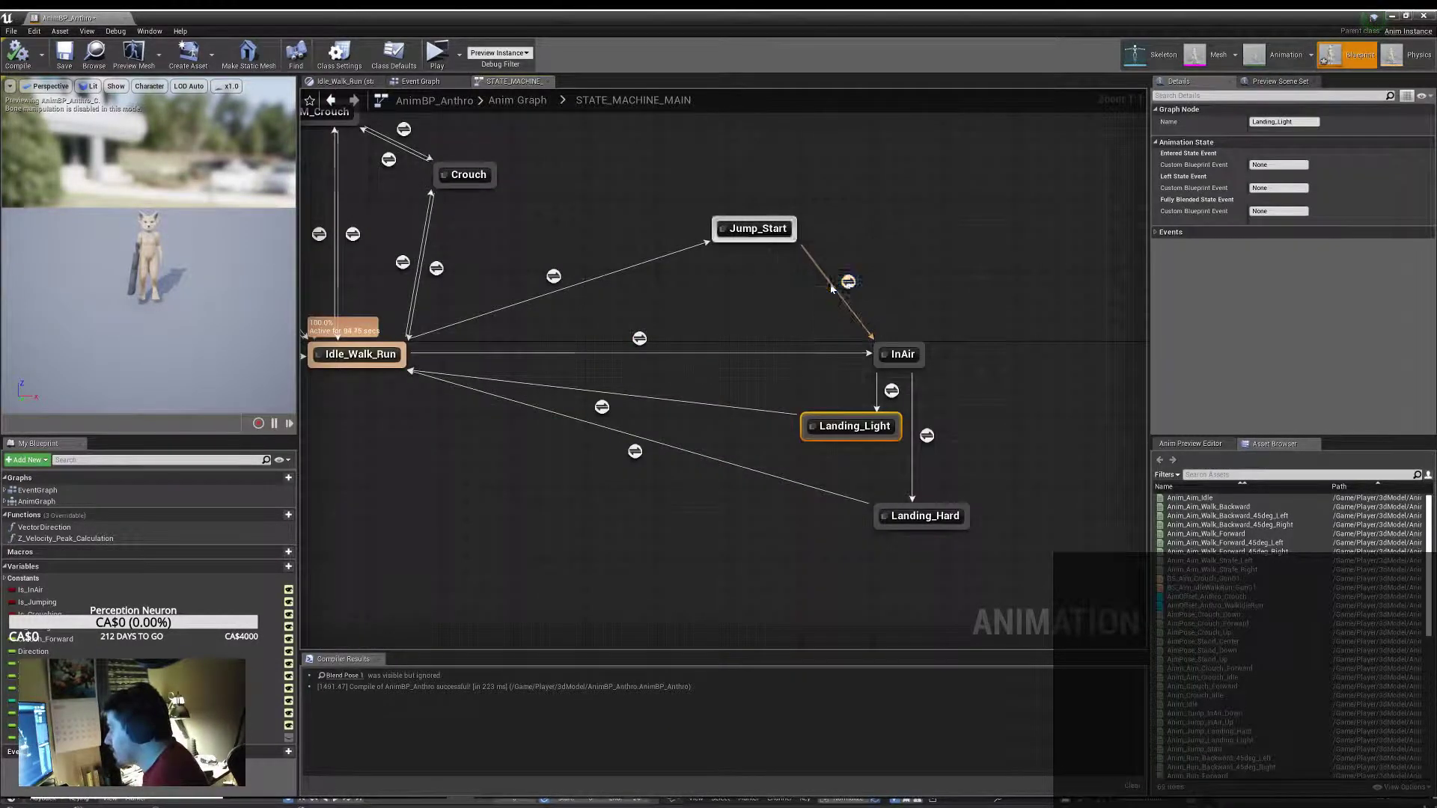
pyautogui.doubleClick(848, 281)
pyautogui.rightClick(765, 298)
pyautogui.write('time rema')
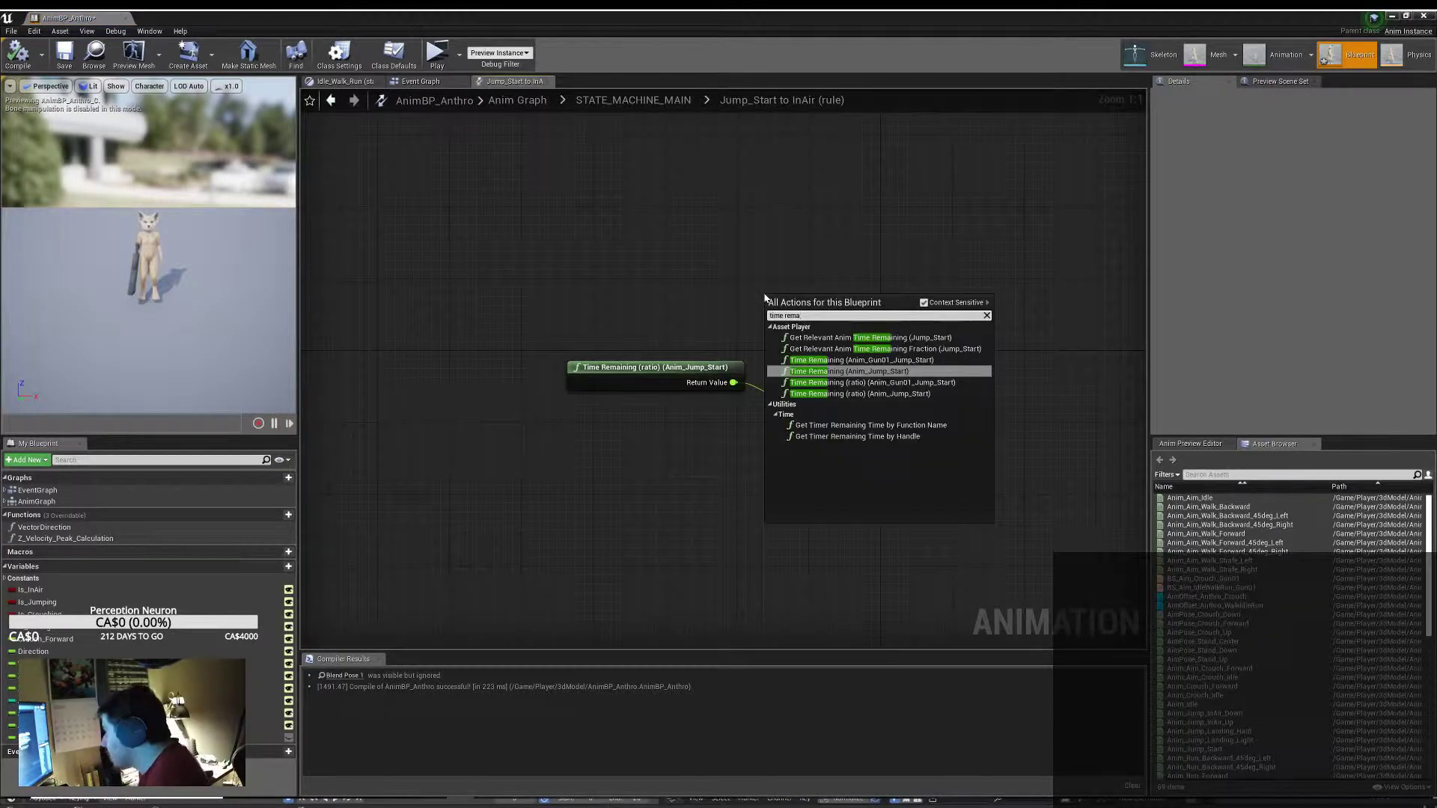
pyautogui.click(872, 382)
pyautogui.rightClick(902, 471)
pyautogui.click(935, 593)
pyautogui.moveTo(834, 405); pyautogui.dragTo(890, 451)
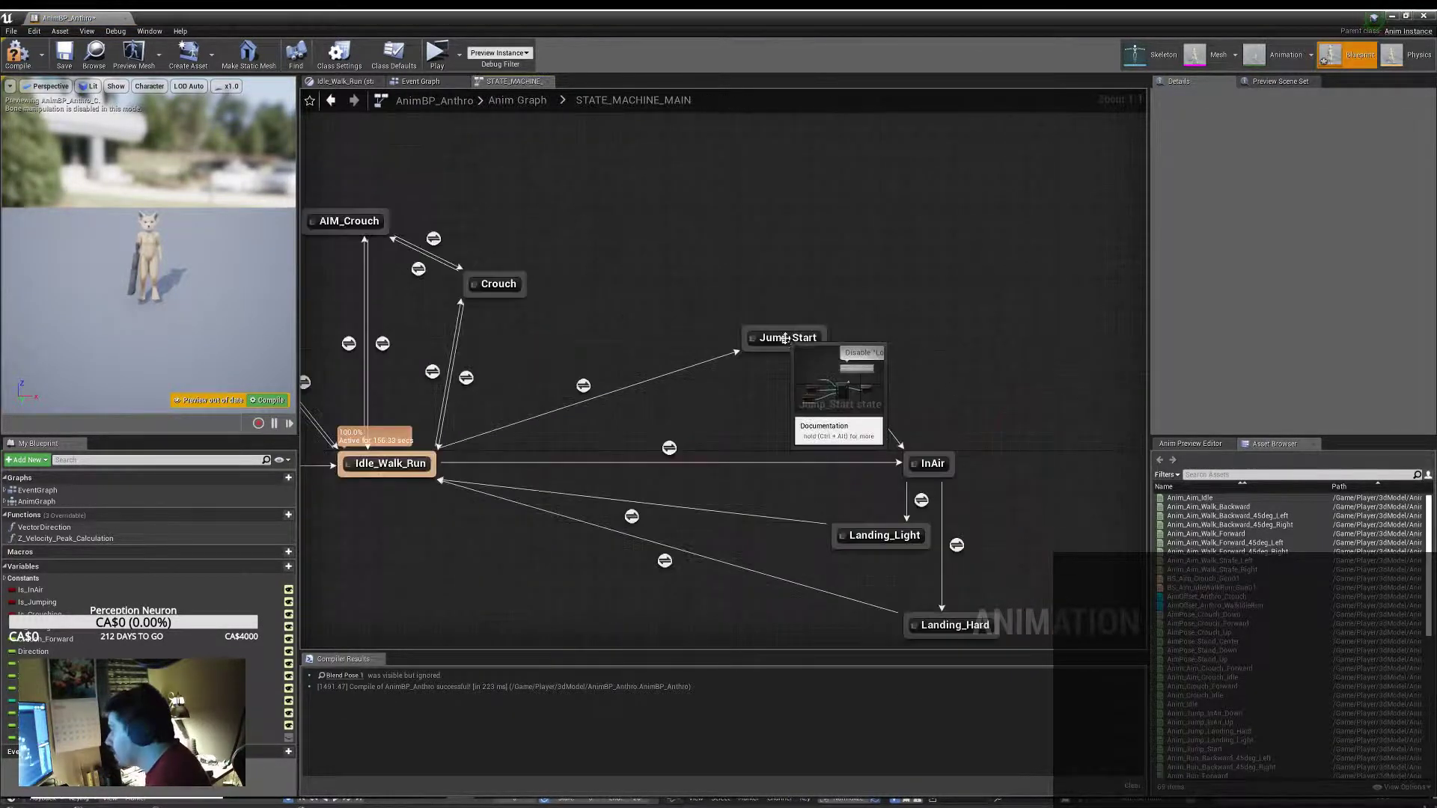
# Step: Wire the gun time comparison into the transition result, then start a playtest
pyautogui.doubleClick(785, 338)
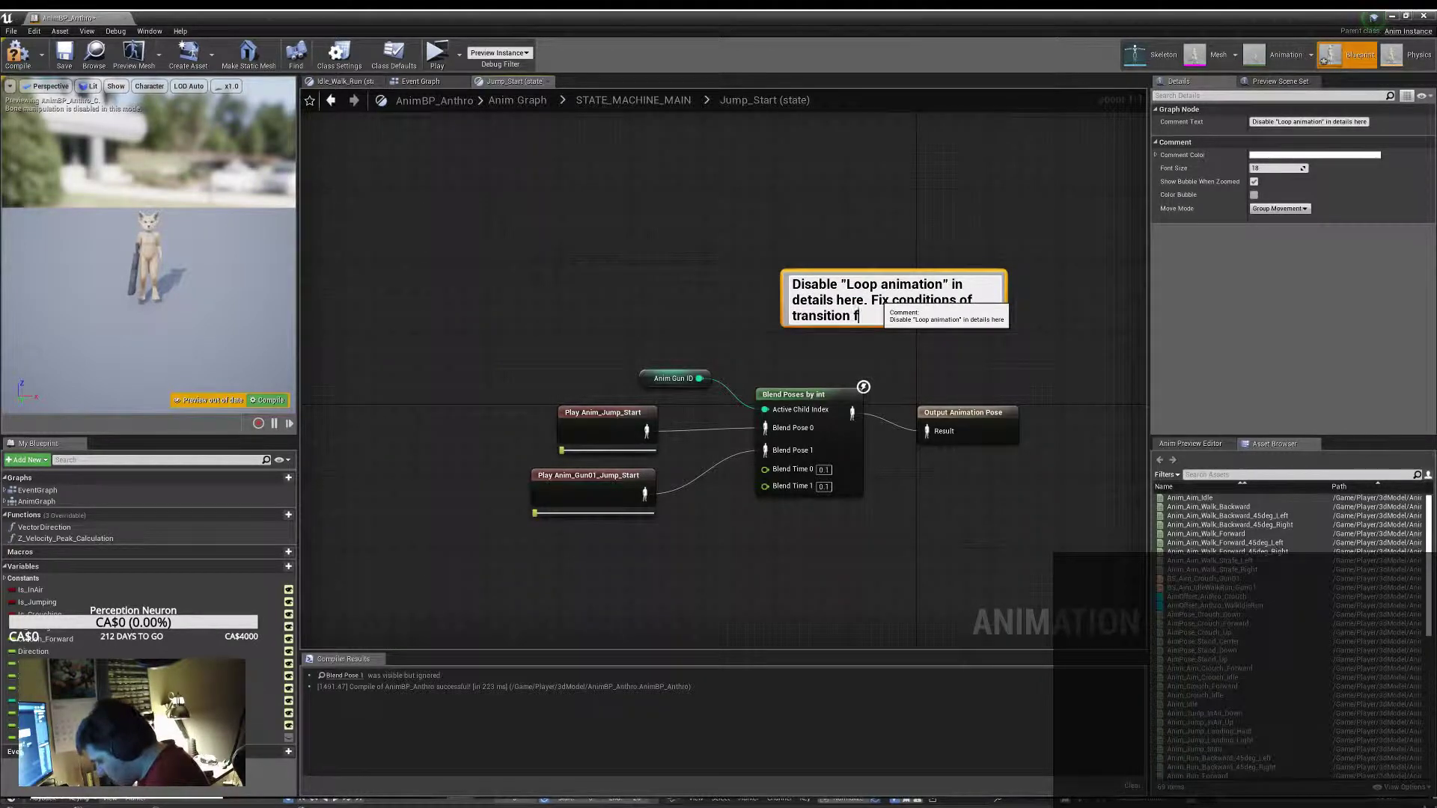
pyautogui.hotkey('alt', 'Left')
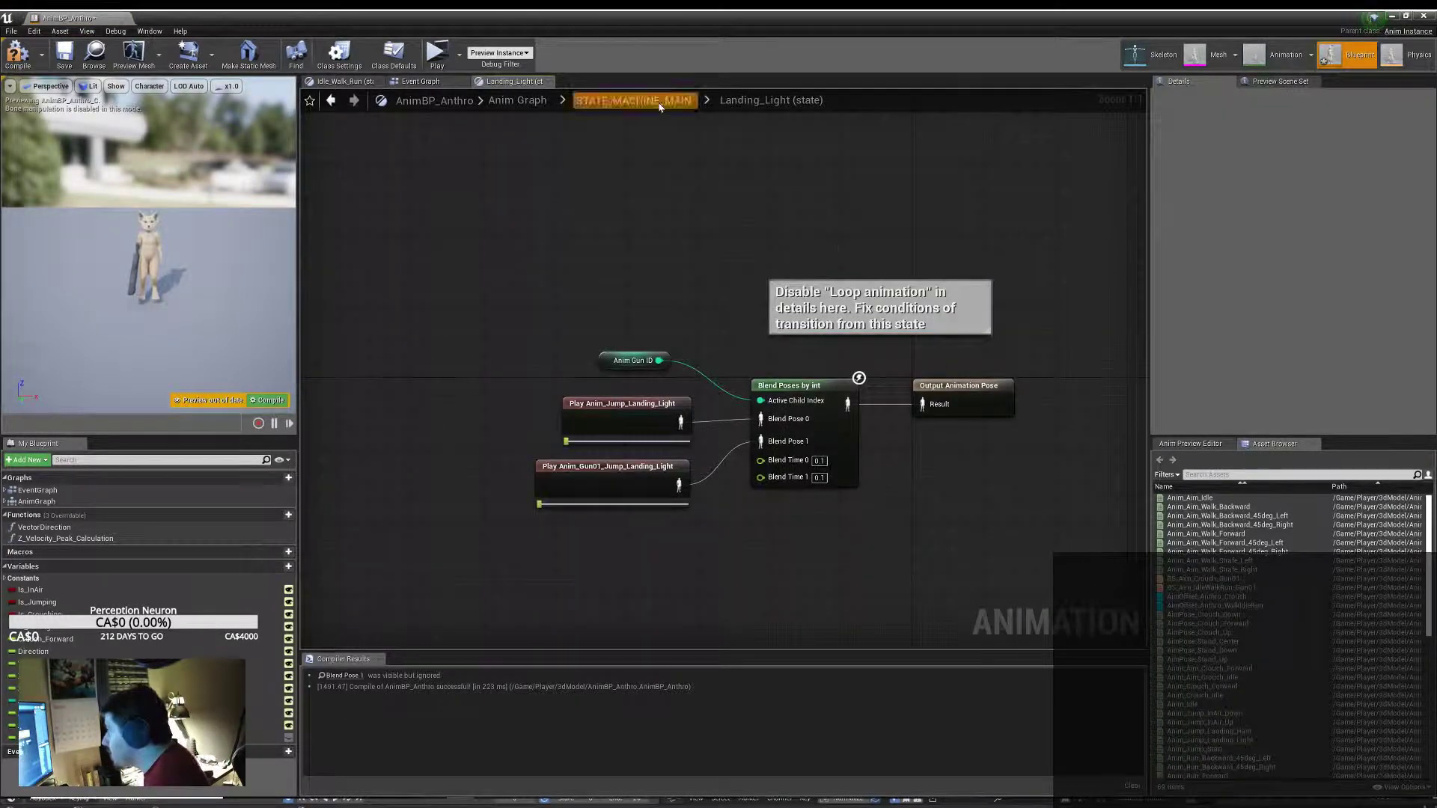
pyautogui.hotkey('alt', 'Left')
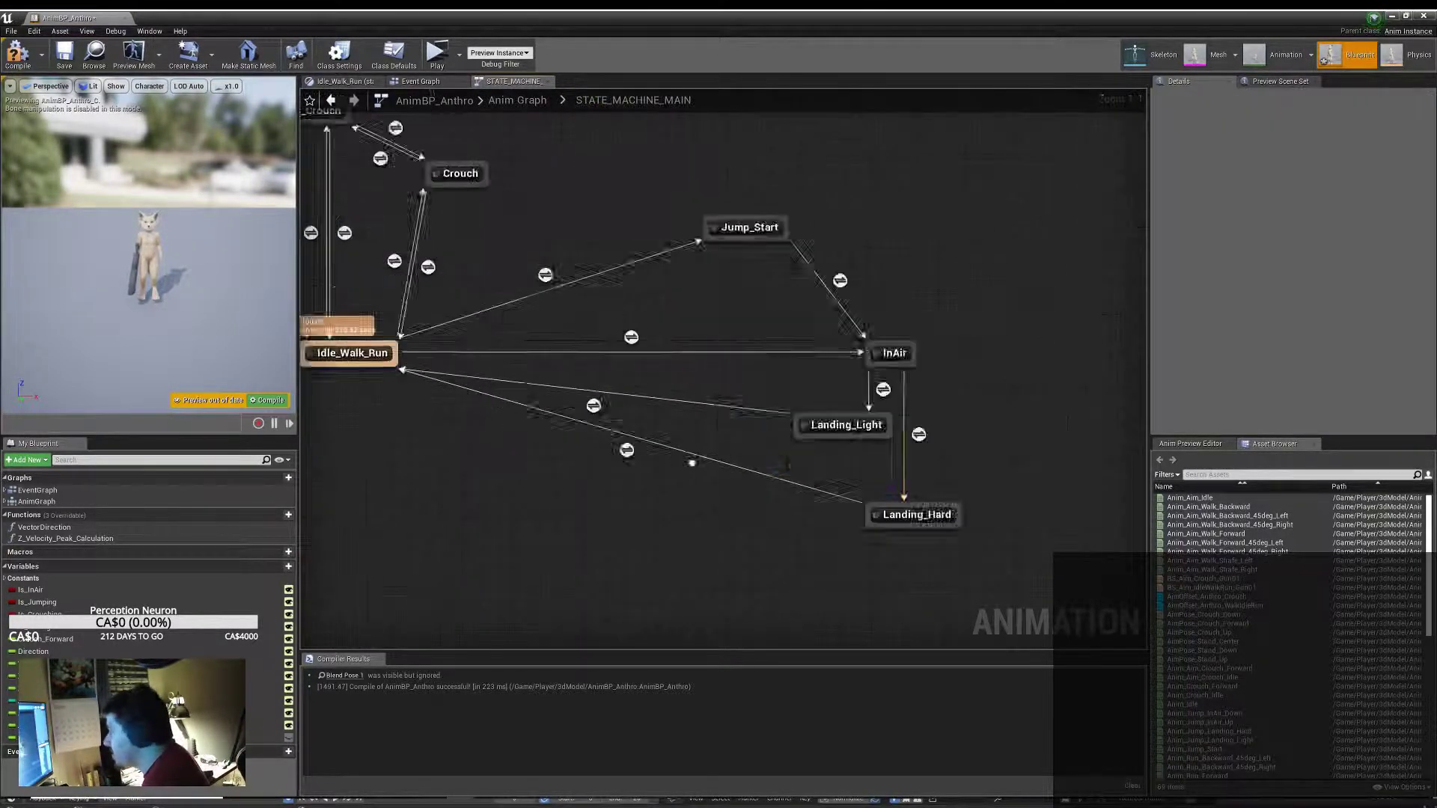
pyautogui.moveTo(781, 399); pyautogui.dragTo(880, 562)
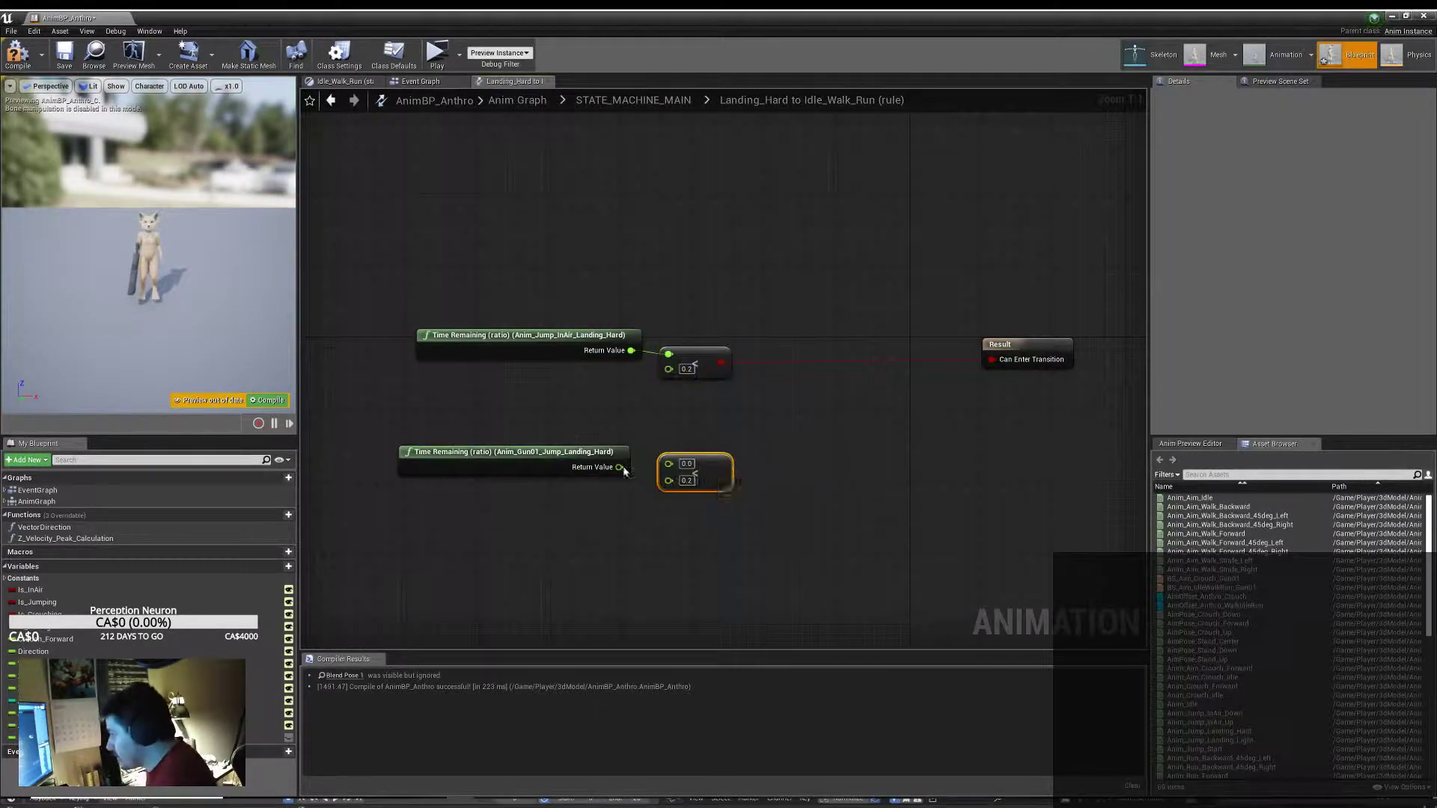
pyautogui.click(438, 54)
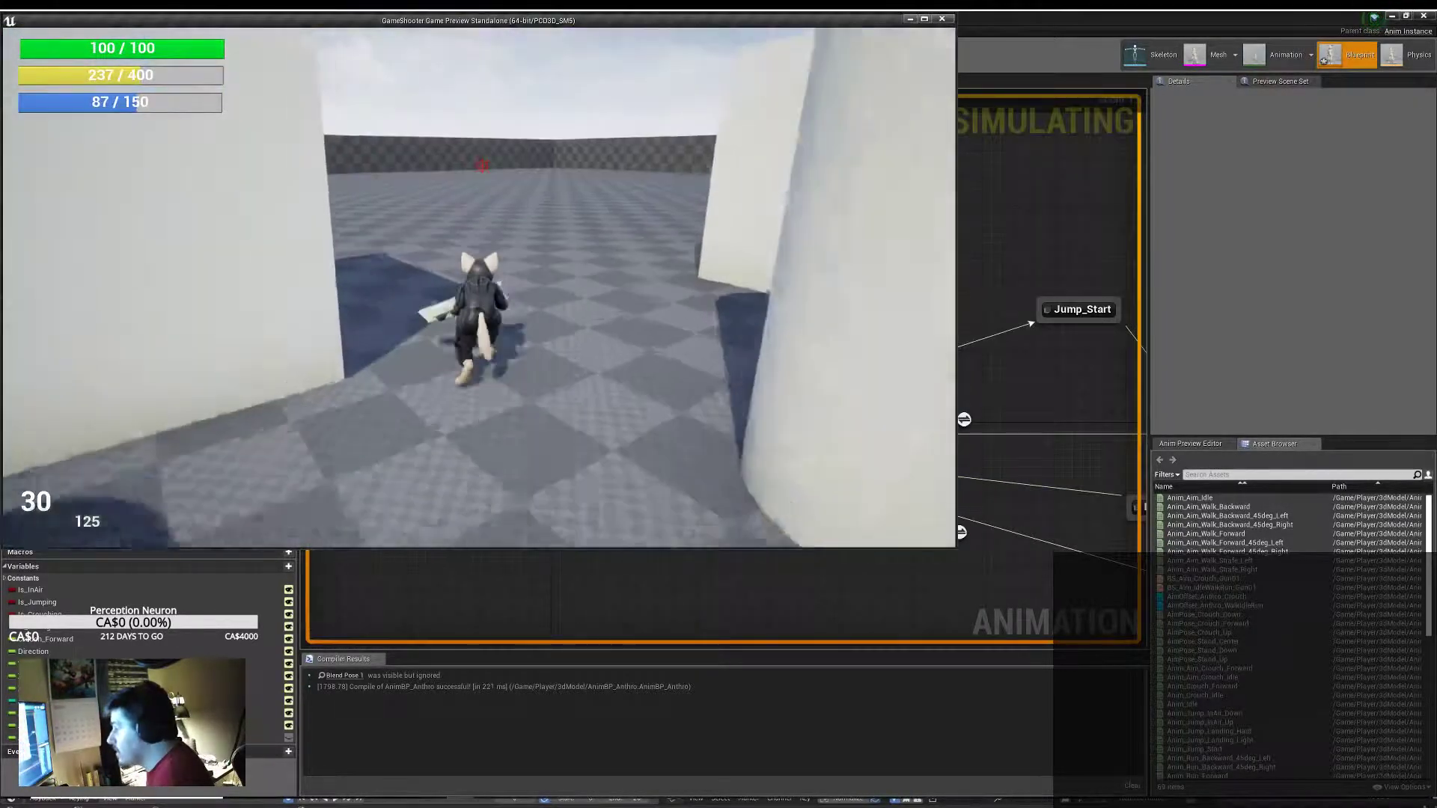
# Step: Run the rifle-holding character forward and jump across the white blocks
pyautogui.press('w')
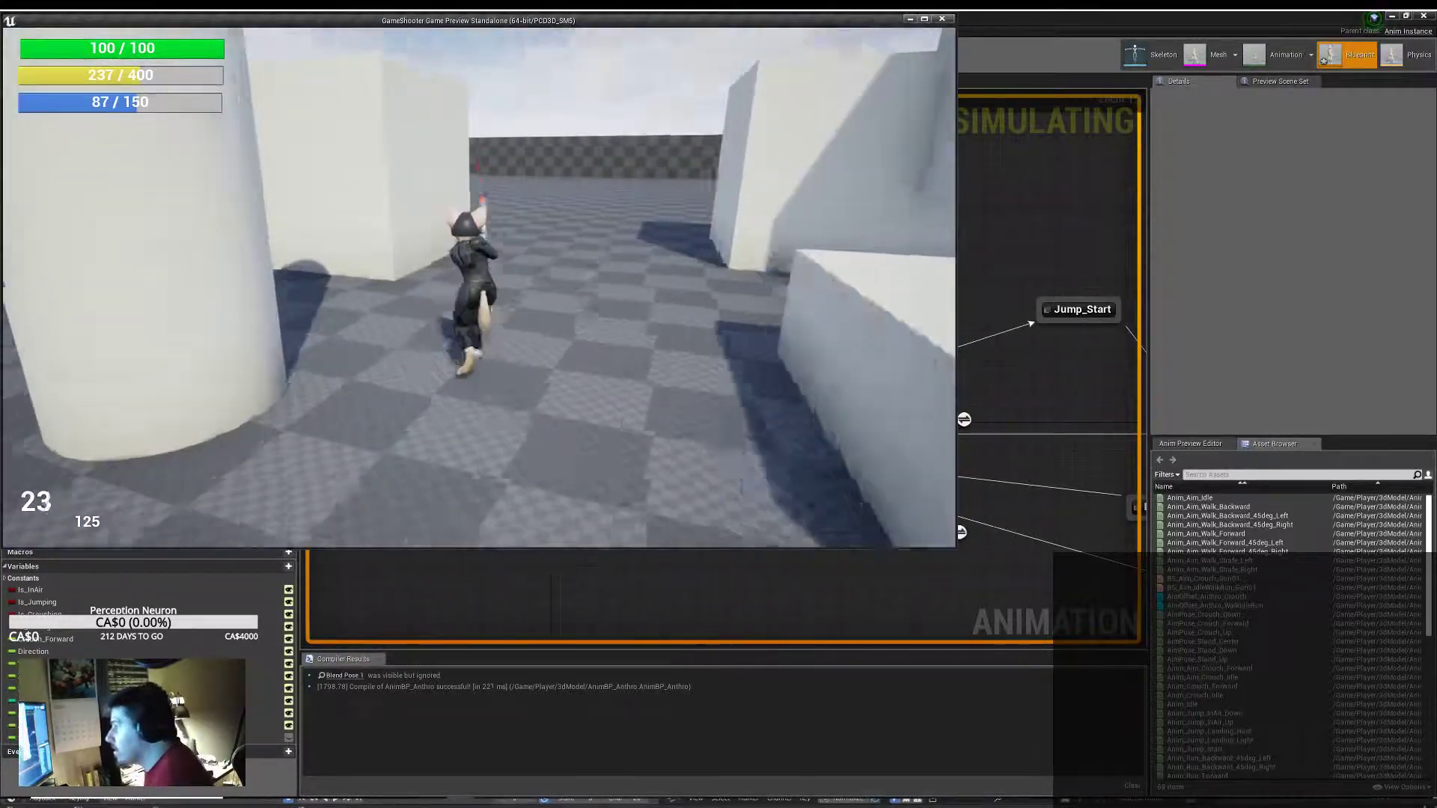
pyautogui.press('Escape')
pyautogui.hotkey('alt', 'Tab')
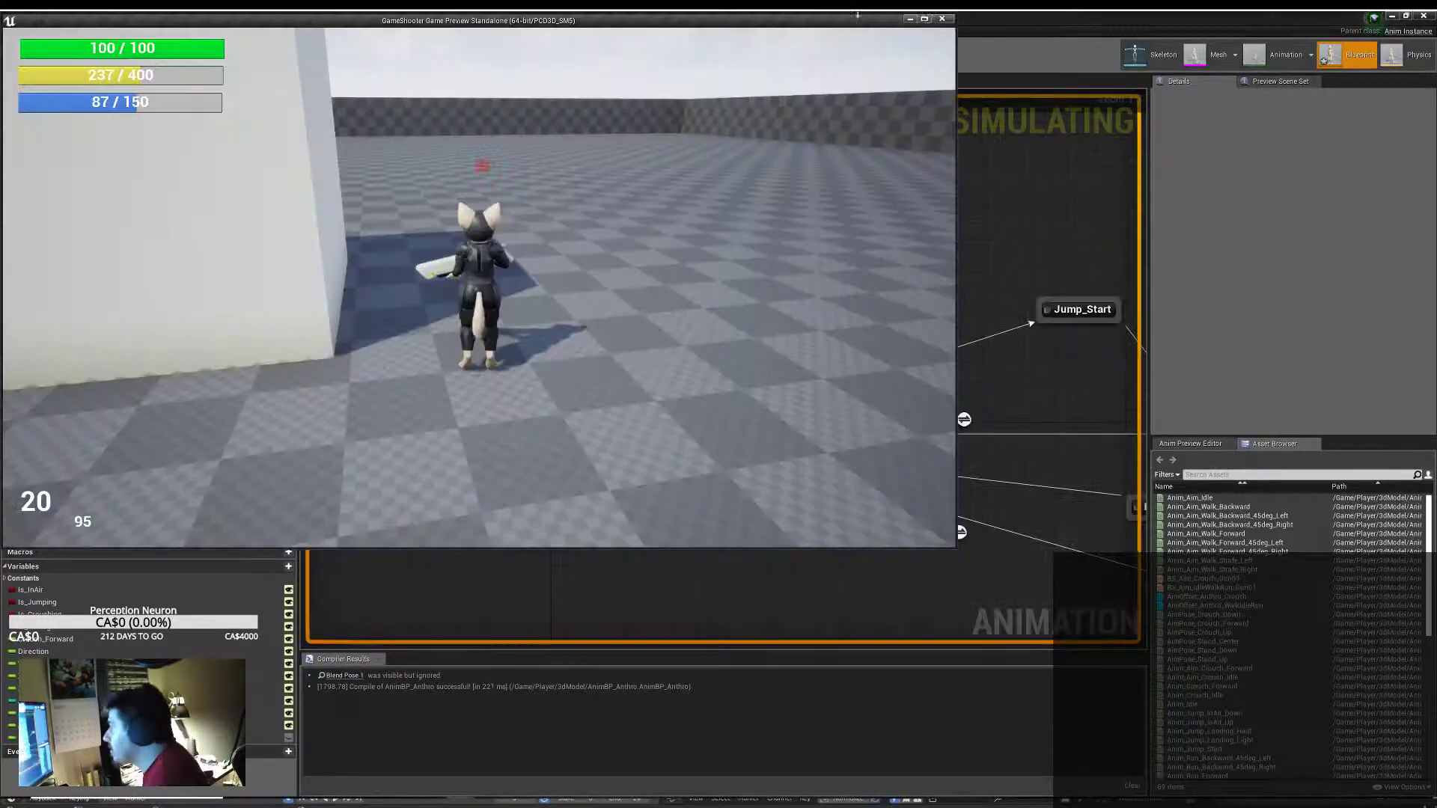
pyautogui.press('w')
pyautogui.press('w')
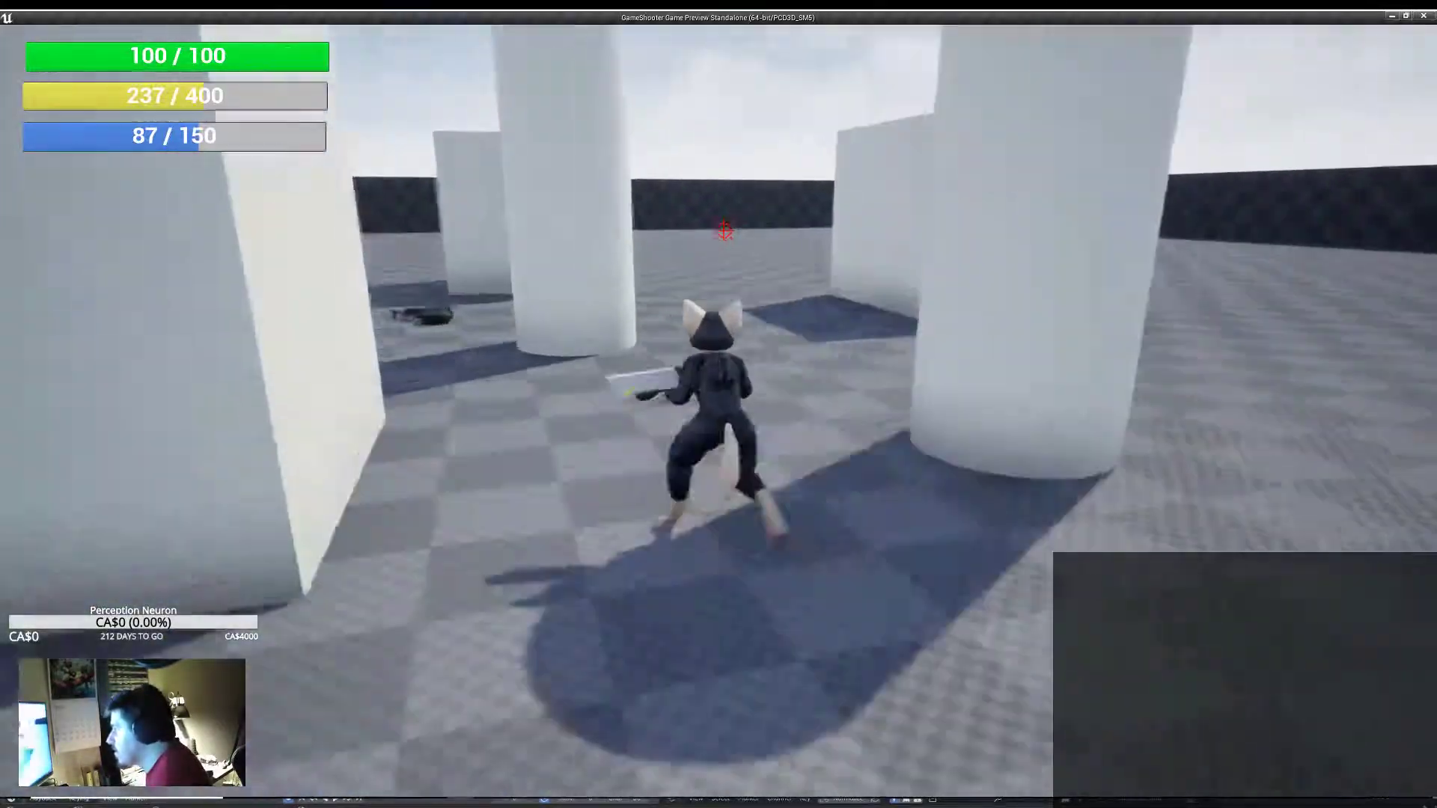
pyautogui.press('w')
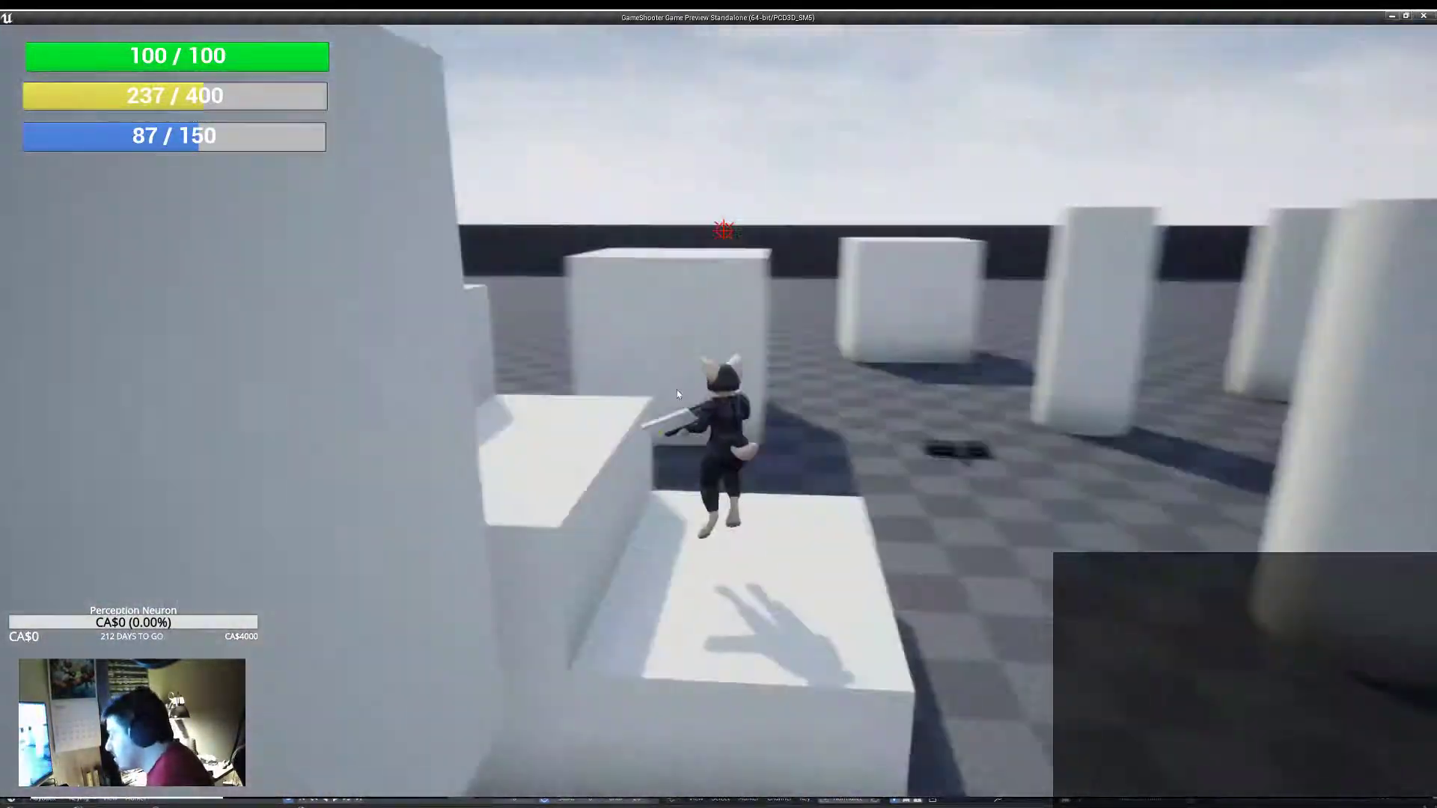
pyautogui.press('w')
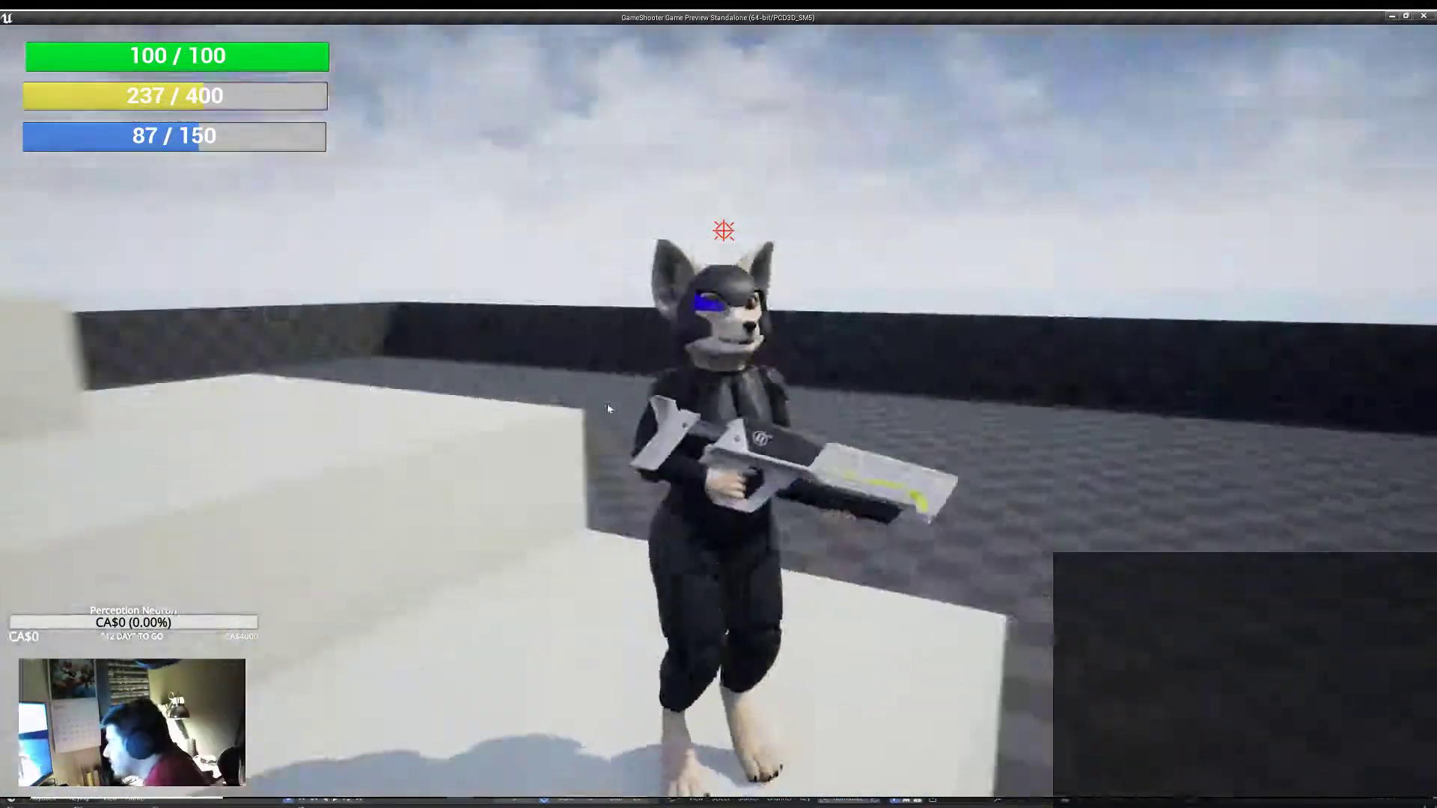
# Step: Crouch, turn toward the camera, run up the stepped blocks and off the platform
pyautogui.press('c')
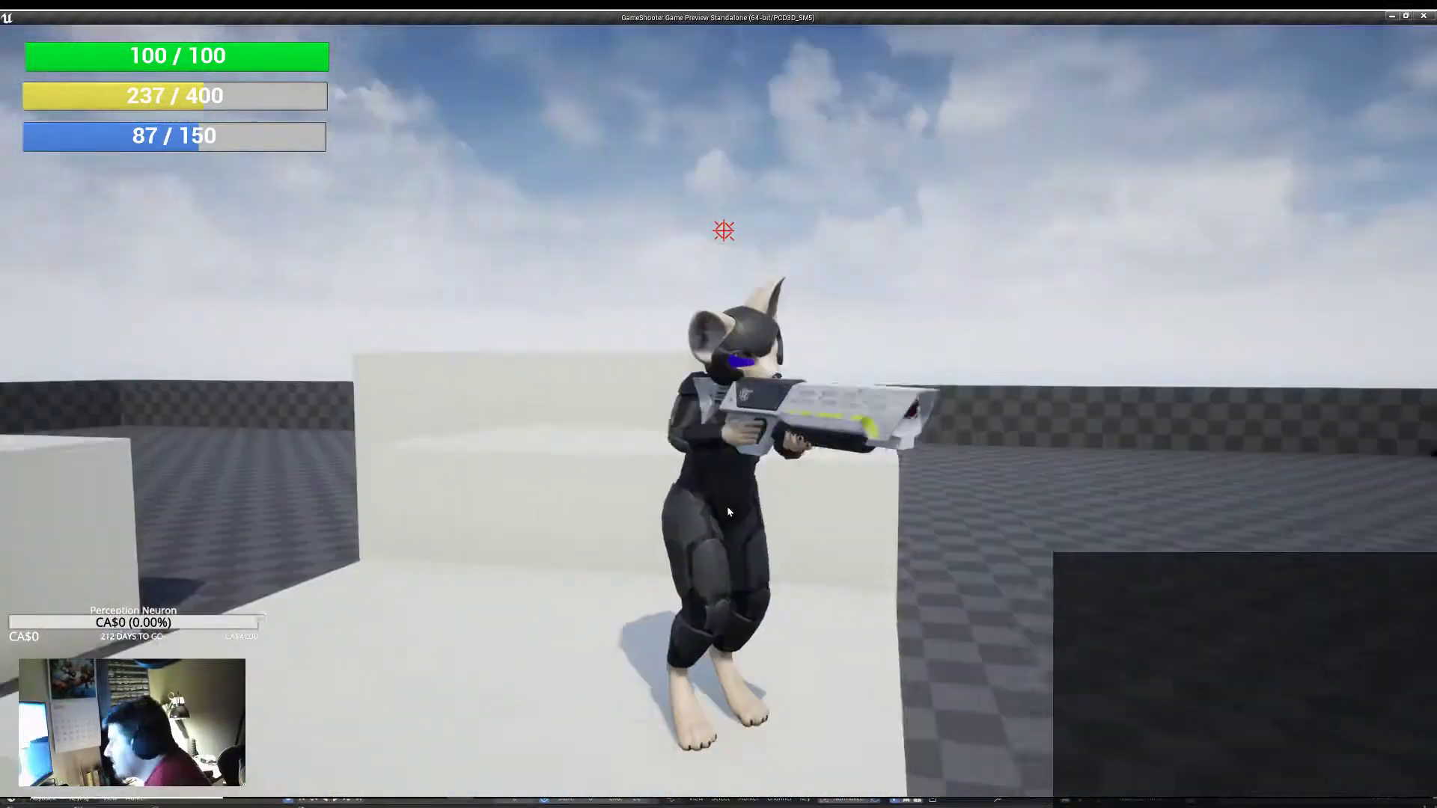
pyautogui.press('s')
pyautogui.press('w')
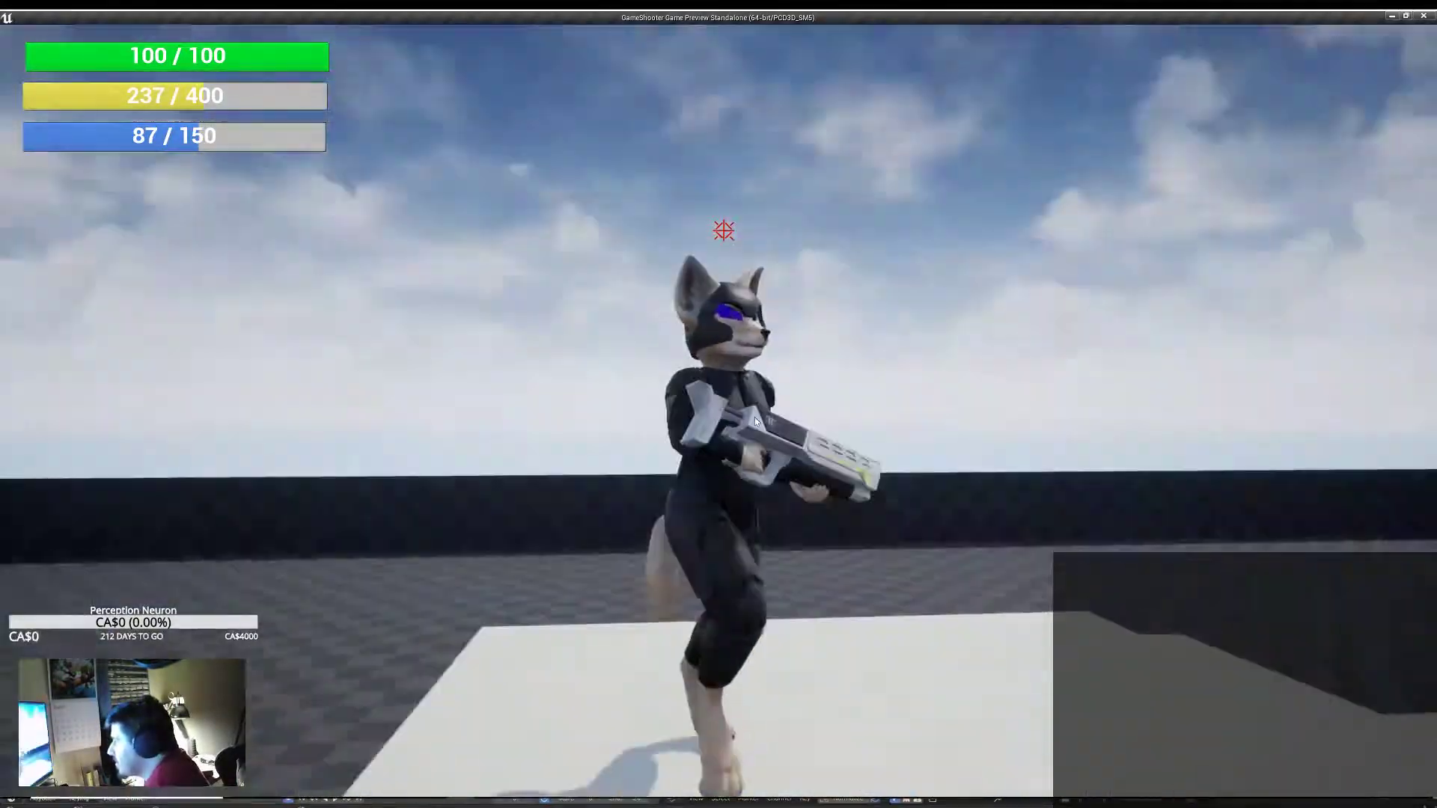
pyautogui.press('w')
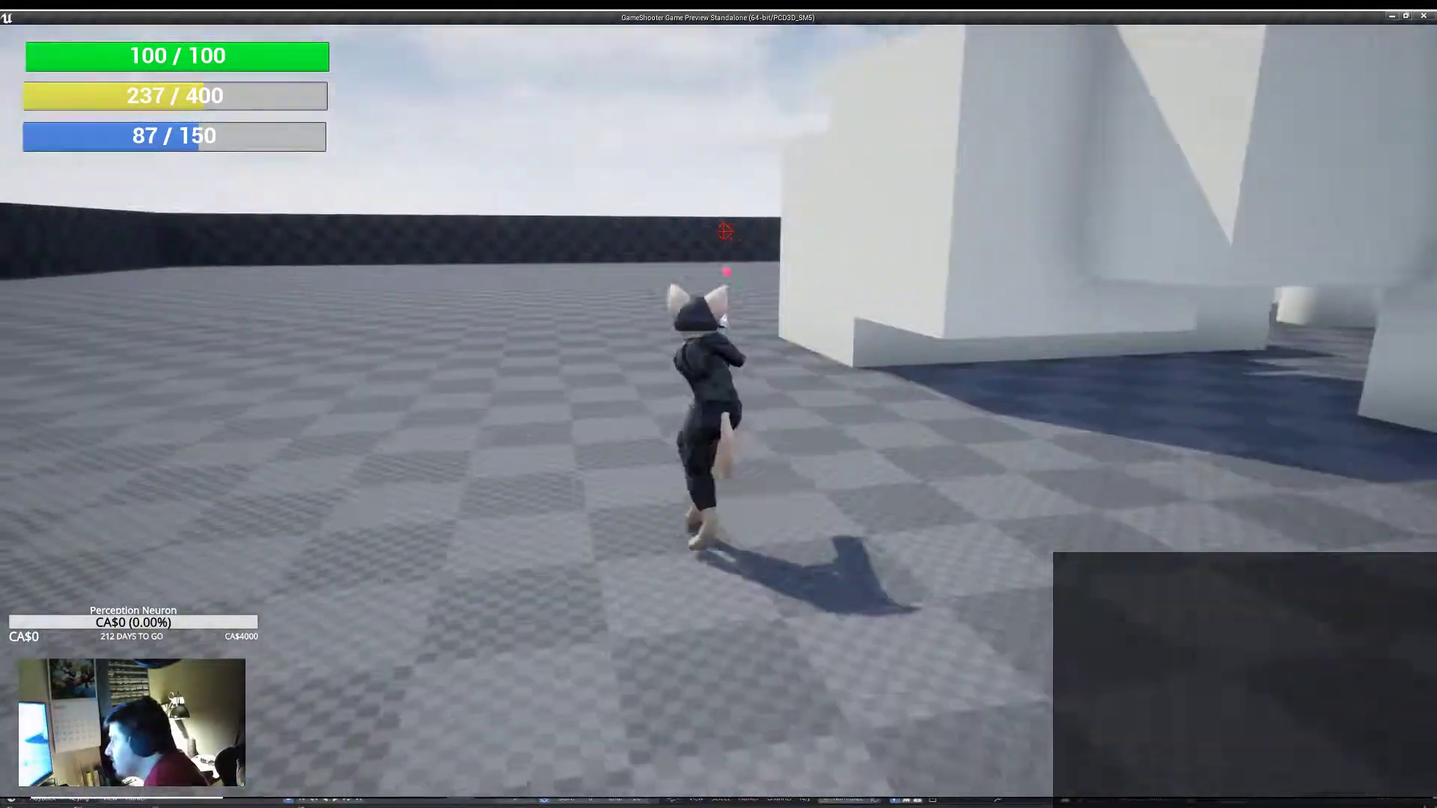
pyautogui.press('w')
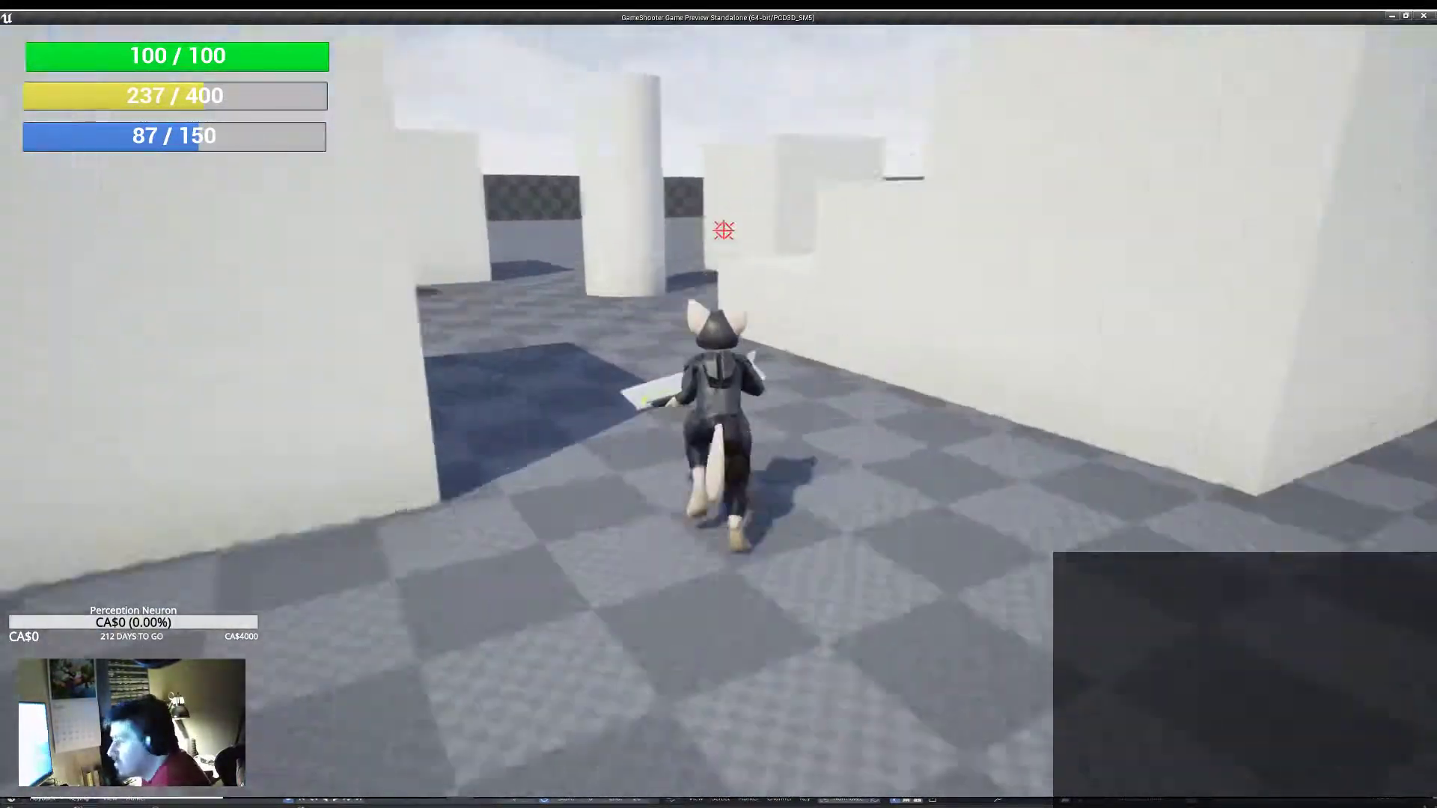
pyautogui.press('w')
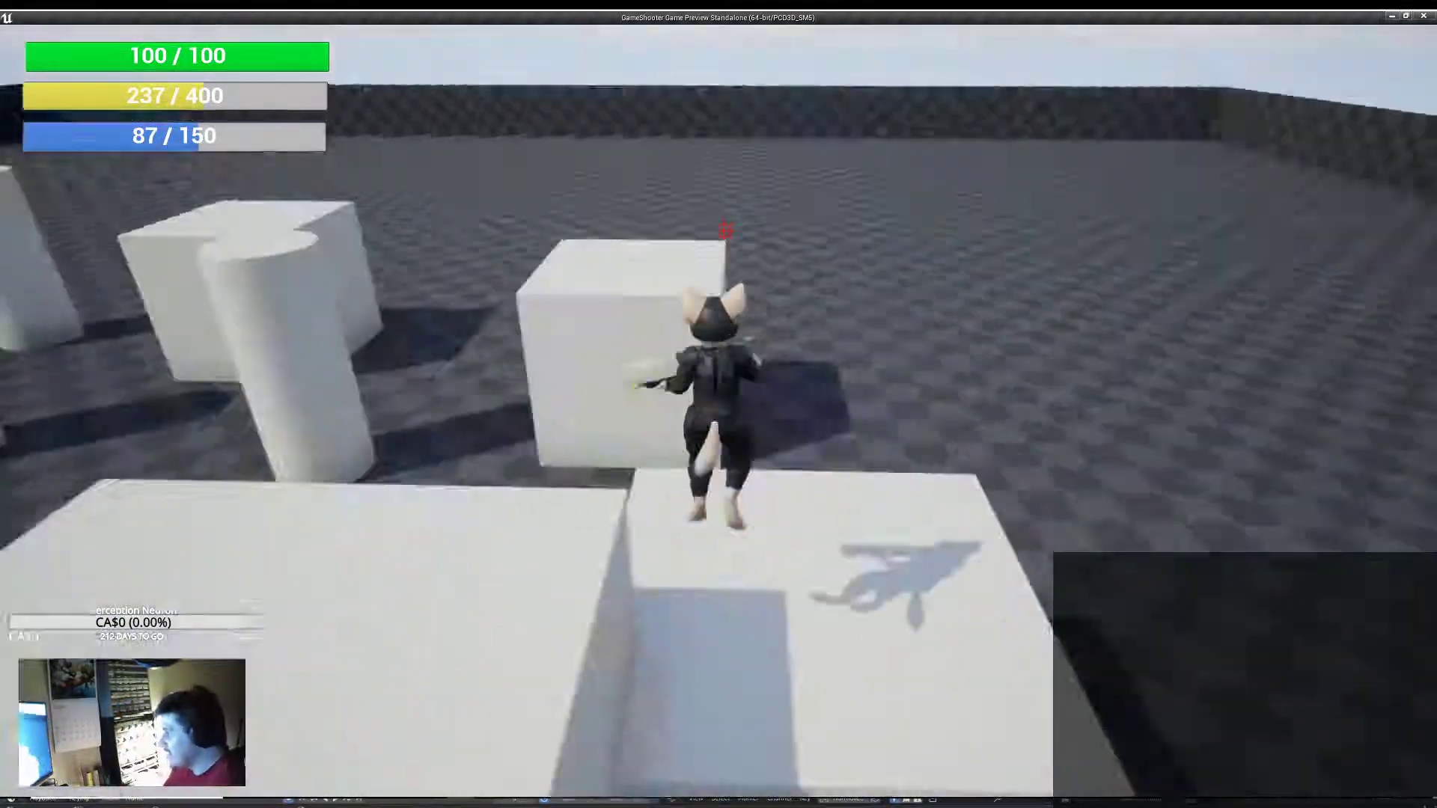
pyautogui.press('w')
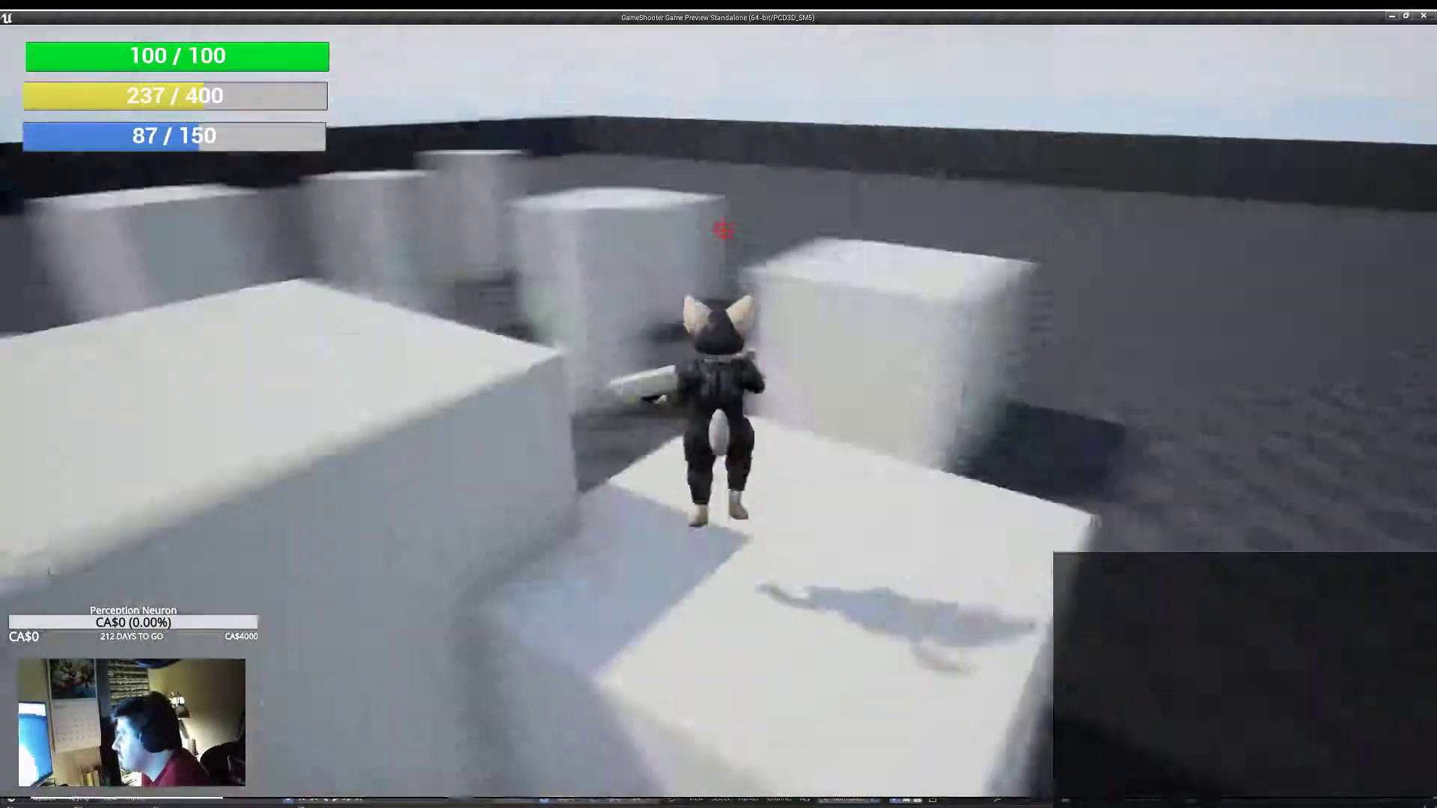
pyautogui.press('s')
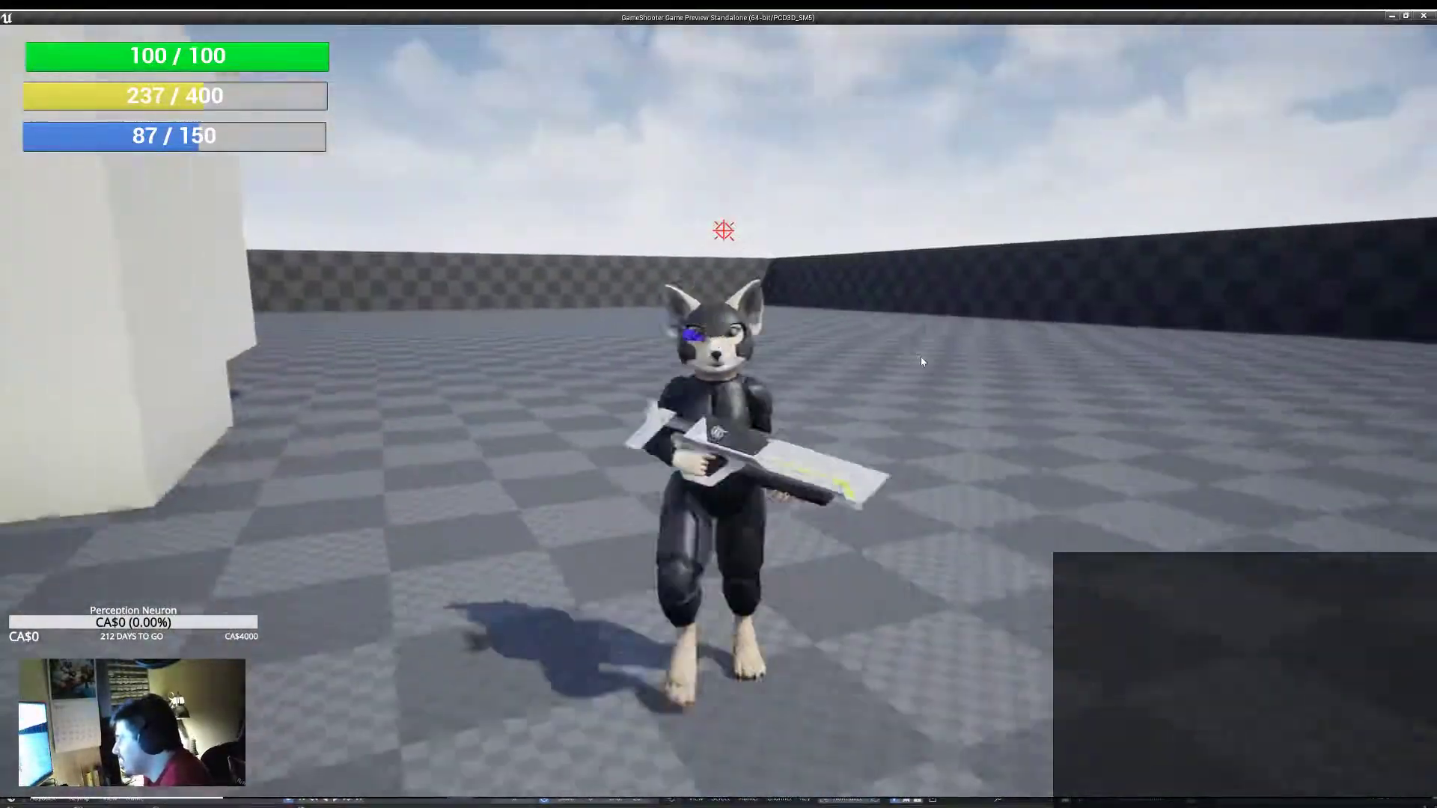